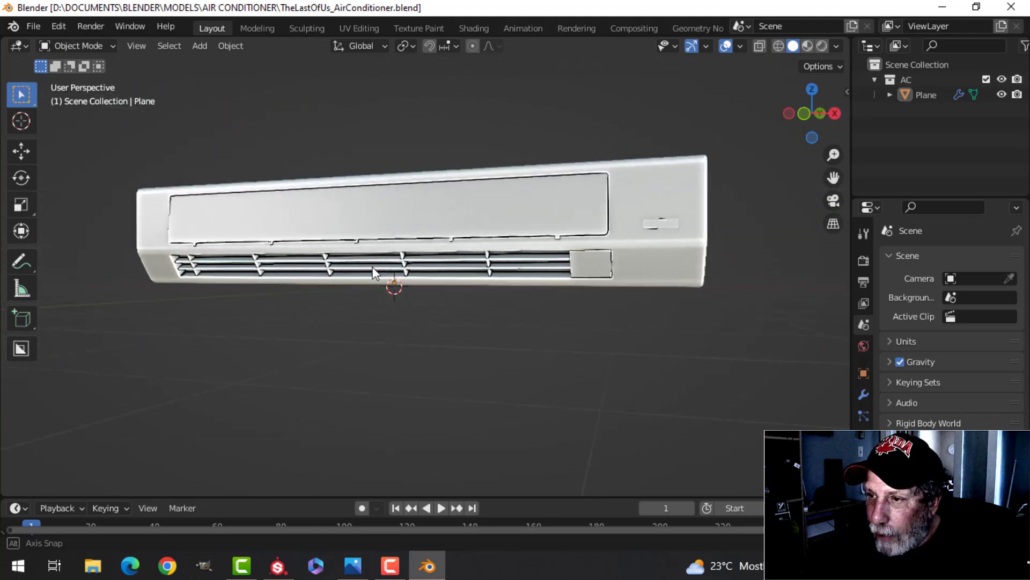
Switch to the UV Editing workspace and merge all of the air conditioner's vertices by distance
{"action": "scroll", "coordinate": [483, 249], "scroll_direction": "down", "scroll_amount": 1}
{"action": "middle_click_drag", "start_coordinate": [517, 227], "coordinate": [485, 252]}
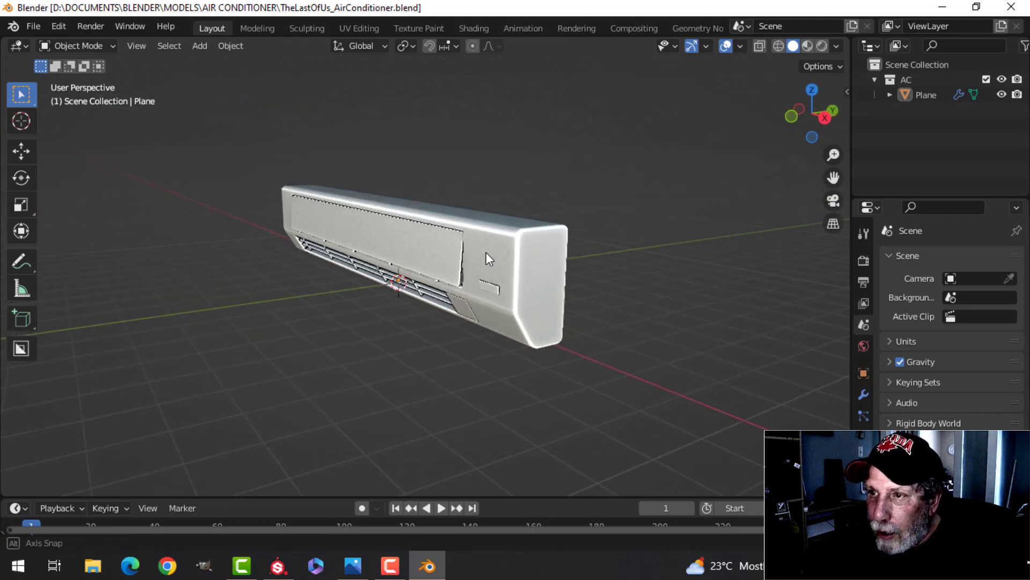
{"action": "left_click", "coordinate": [359, 28]}
{"action": "scroll", "coordinate": [694, 318], "scroll_direction": "down", "scroll_amount": 2}
{"action": "middle_click_drag", "start_coordinate": [698, 320], "coordinate": [651, 306]}
{"action": "key", "text": "Tab"}
{"action": "key", "text": "Tab"}
{"action": "key", "text": "a"}
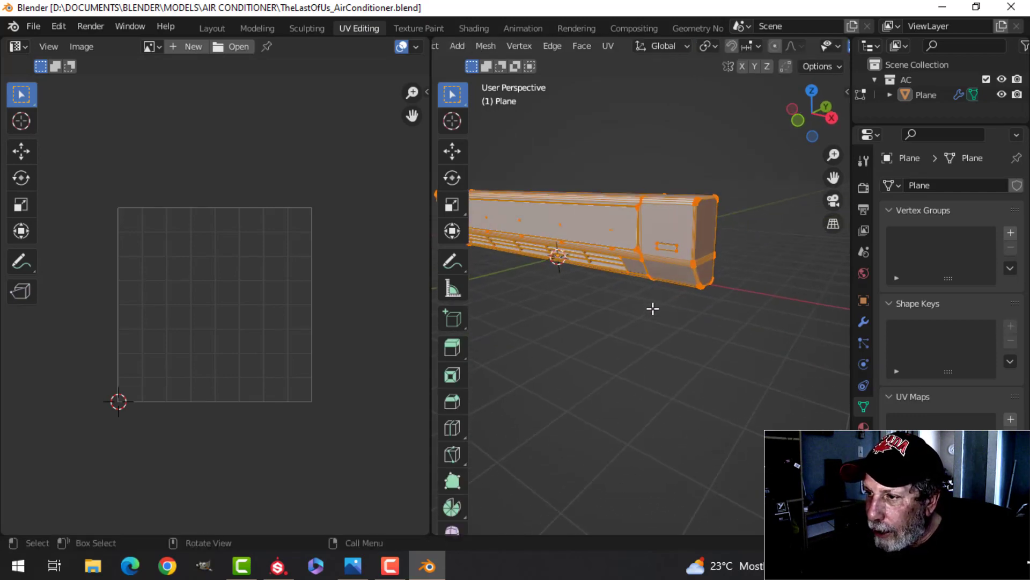
{"action": "key", "text": "m"}
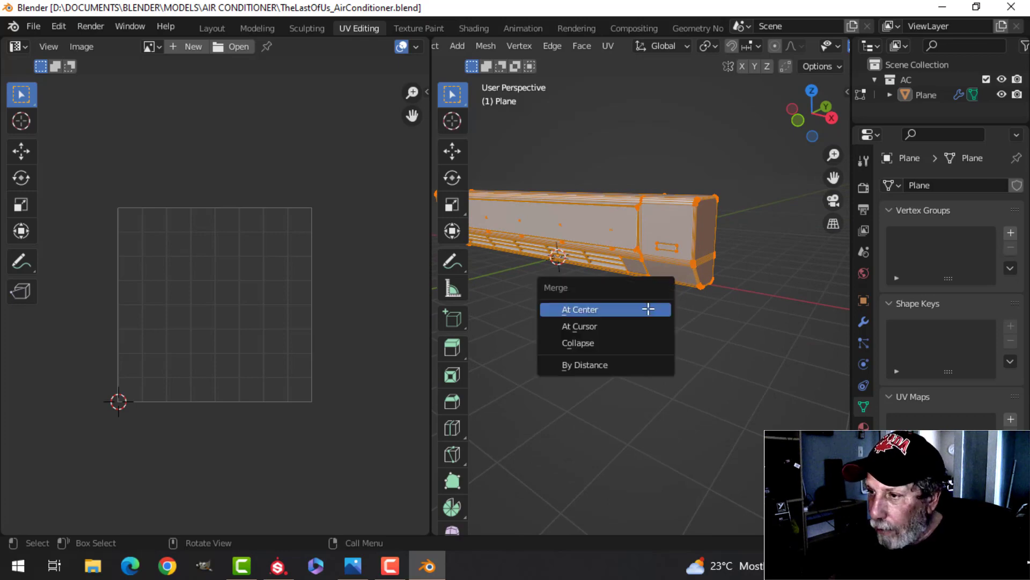
{"action": "left_click", "coordinate": [622, 361]}
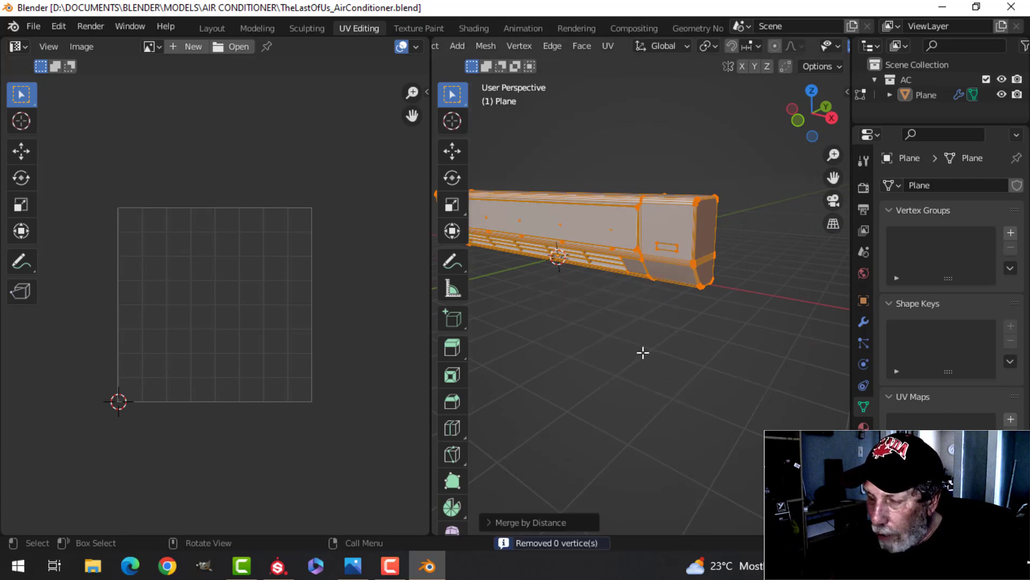
Recalculate the normals of the whole air conditioner mesh to the outside and return to Object Mode
{"action": "key", "text": "alt+n"}
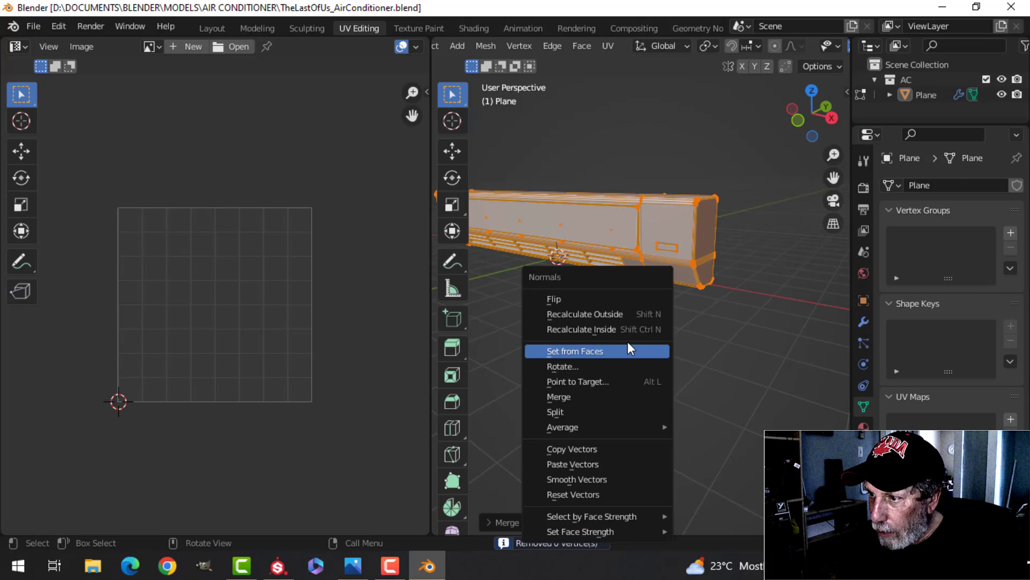
{"action": "left_click", "coordinate": [609, 314]}
{"action": "key", "text": "Tab"}
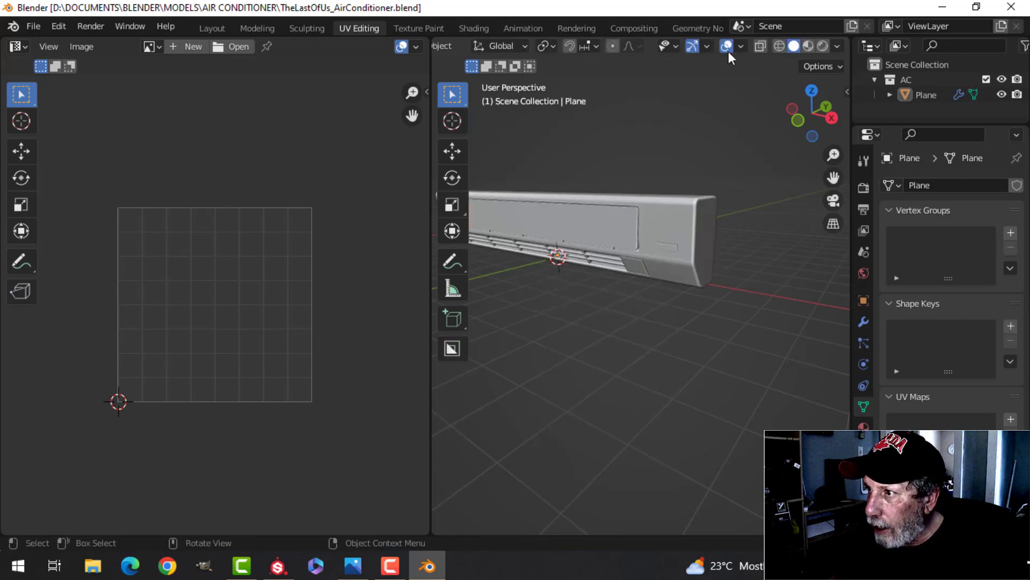
Check the air conditioner's normals from several sides with the Face Orientation overlay, and turn the overlay off again
{"action": "left_click", "coordinate": [742, 46]}
{"action": "left_click", "coordinate": [666, 320]}
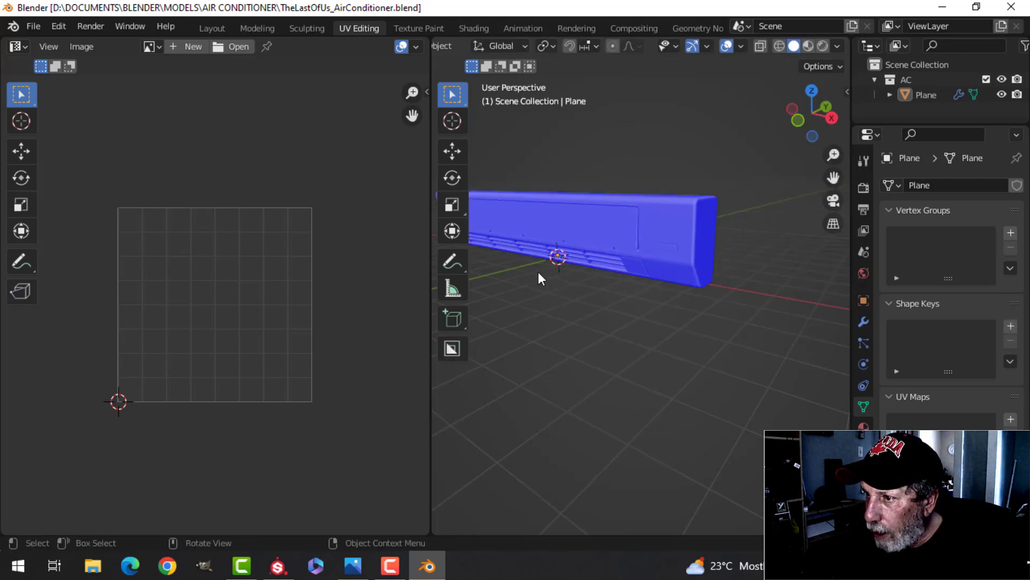
{"action": "middle_click_drag", "start_coordinate": [539, 274], "coordinate": [724, 155]}
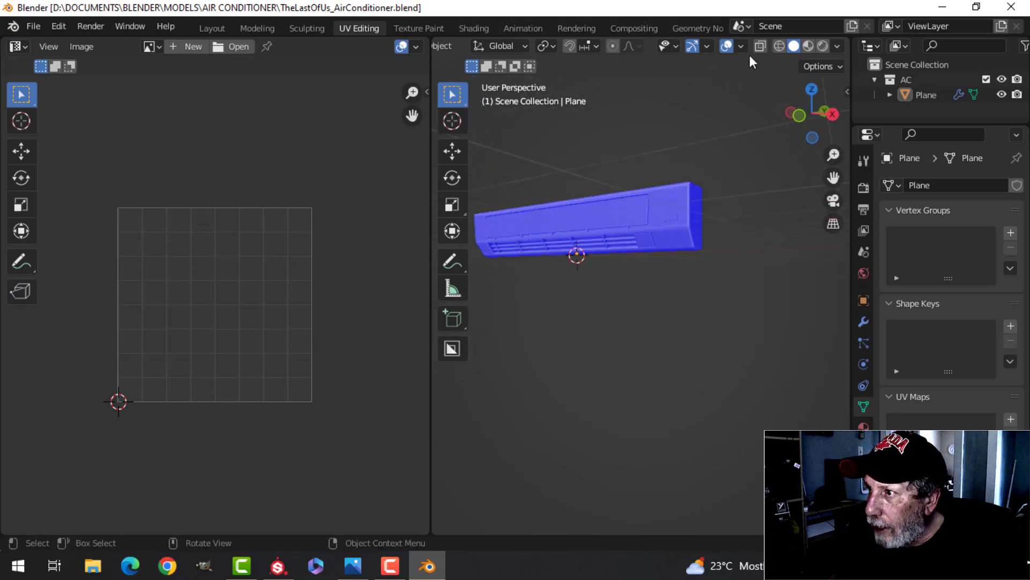
{"action": "left_click", "coordinate": [741, 46]}
{"action": "left_click", "coordinate": [678, 321]}
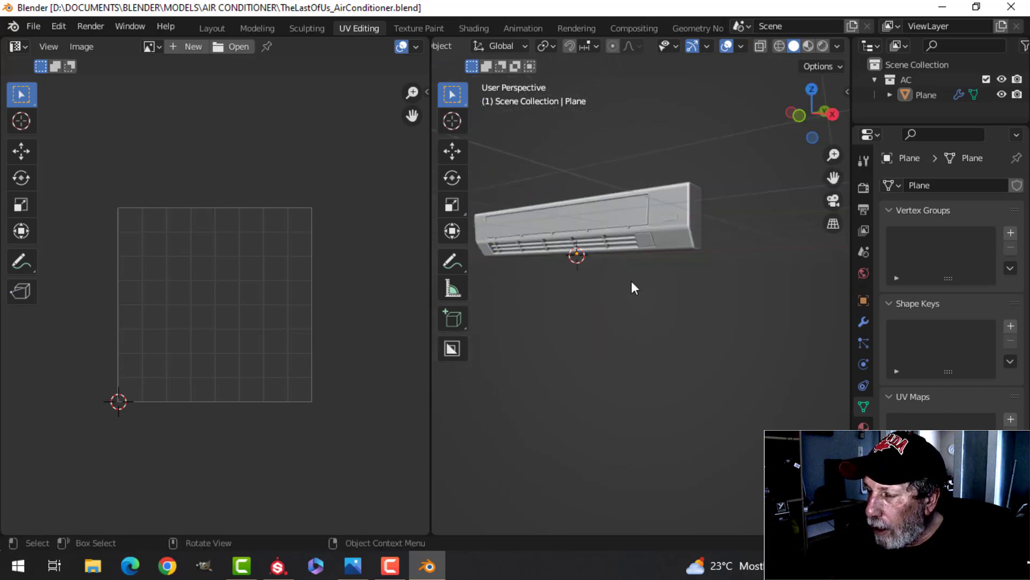
Unwrap the entire air conditioner mesh with Smart UV Project using an island margin of 0.003
{"action": "middle_click_drag", "start_coordinate": [635, 285], "coordinate": [724, 292]}
{"action": "left_click", "coordinate": [673, 261]}
{"action": "key", "text": "Tab"}
{"action": "key", "text": "a"}
{"action": "scroll", "coordinate": [667, 276], "scroll_direction": "up", "scroll_amount": 2}
{"action": "key", "text": "u"}
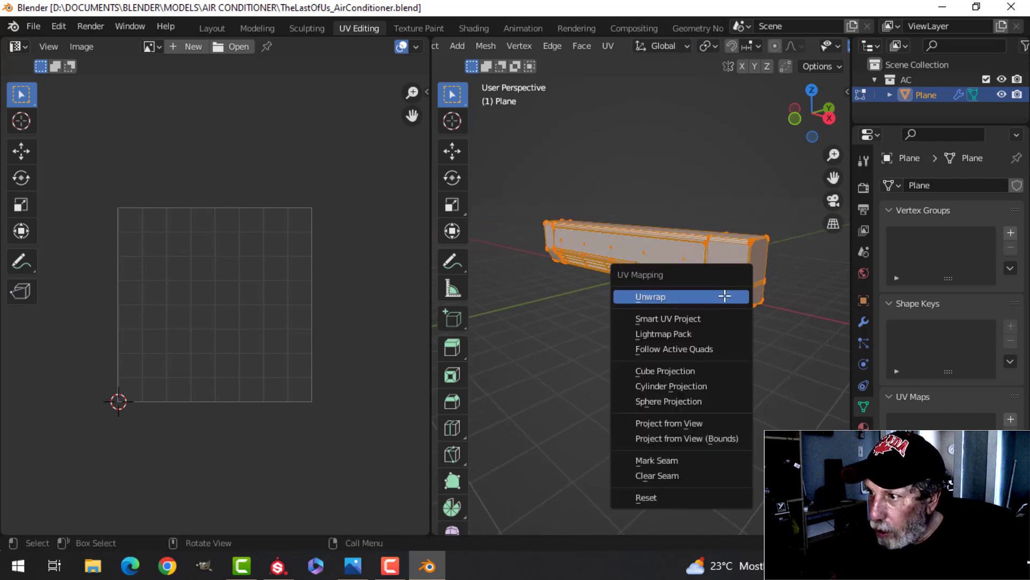
{"action": "left_click", "coordinate": [698, 316]}
{"action": "left_click", "coordinate": [731, 364]}
{"action": "type", "text": "0.0"}
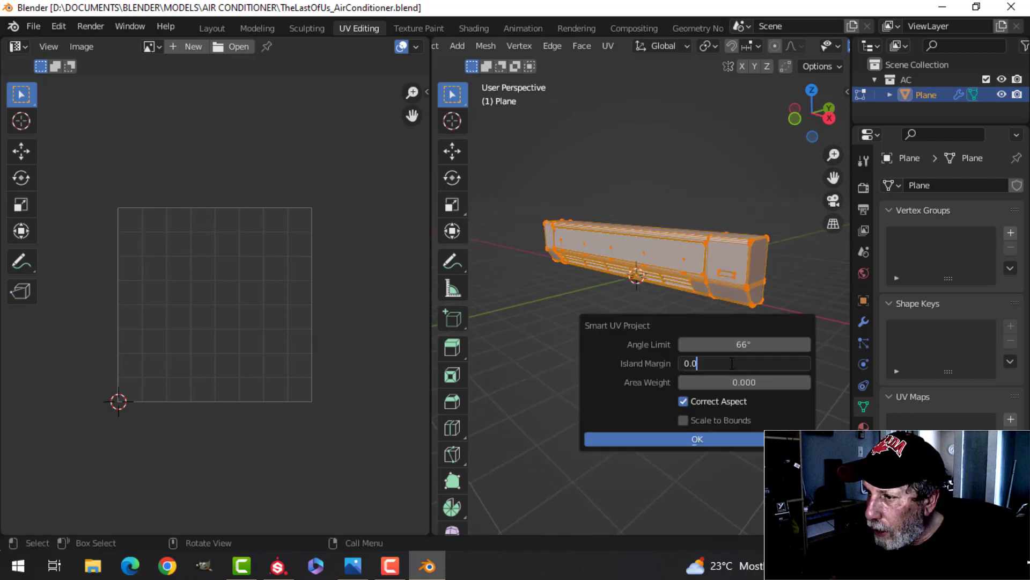
{"action": "type", "text": "03"}
{"action": "key", "text": "Return"}
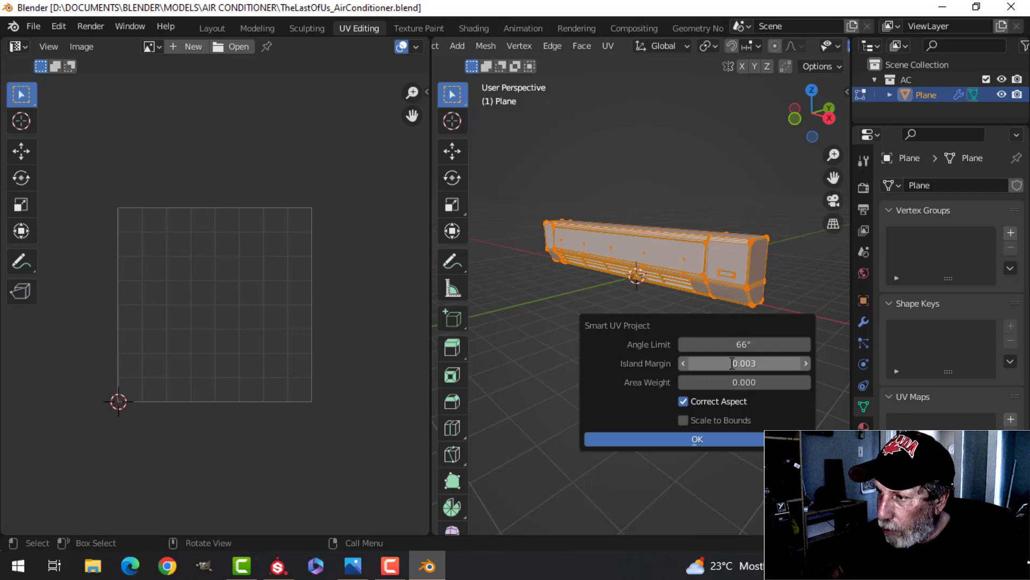
{"action": "left_click", "coordinate": [698, 446]}
Pack the UV islands into a single tile with UVPackmaster3 and return to Object Mode
{"action": "scroll", "coordinate": [359, 334], "scroll_direction": "up", "scroll_amount": 1}
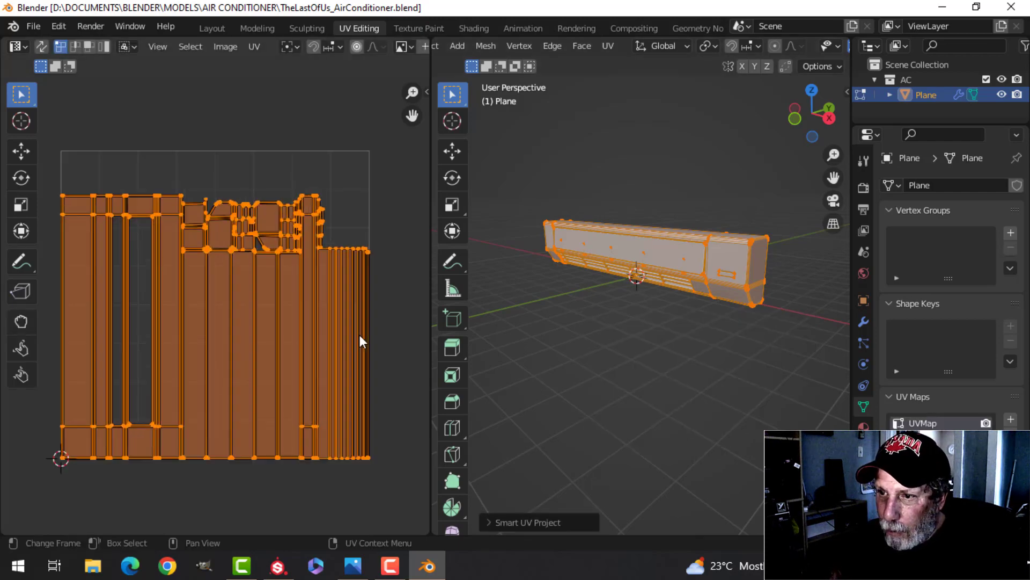
{"action": "scroll", "coordinate": [371, 322], "scroll_direction": "down", "scroll_amount": 1}
{"action": "key", "text": "n"}
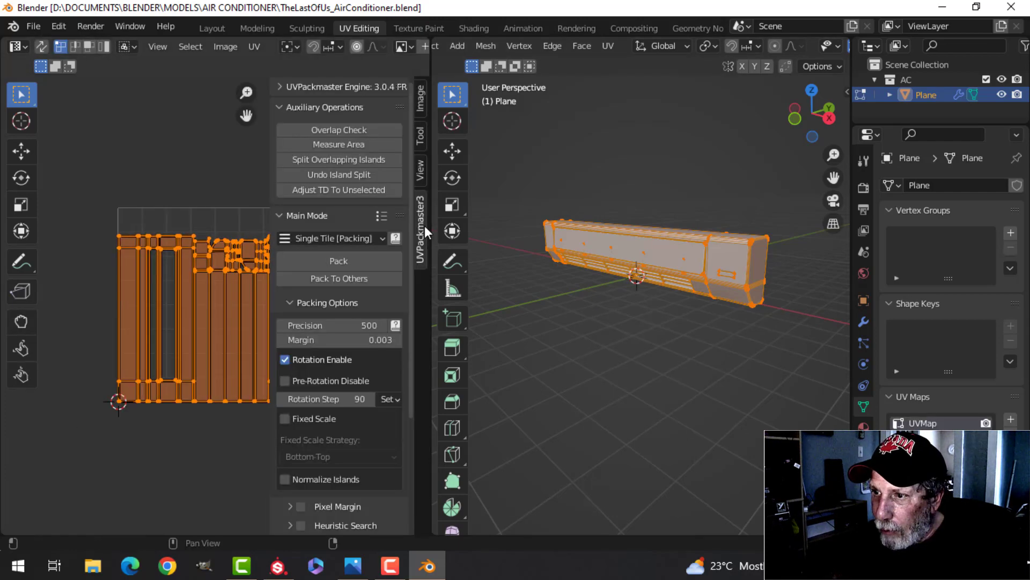
{"action": "left_click", "coordinate": [356, 260]}
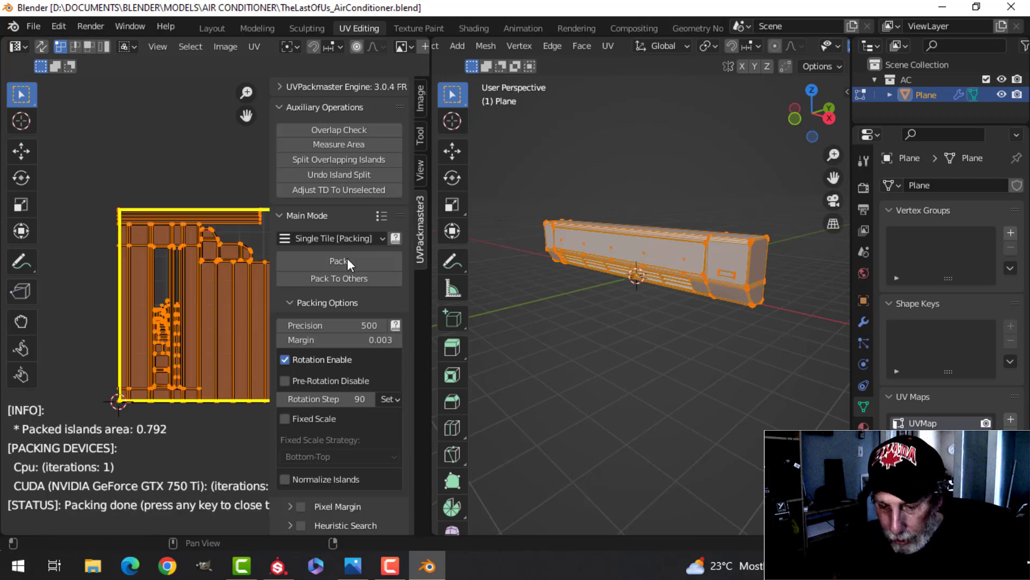
{"action": "key", "text": "n"}
{"action": "key", "text": "Tab"}
Display the material slots assigned to the air conditioner and review the model
{"action": "middle_click_drag", "start_coordinate": [698, 279], "coordinate": [721, 288]}
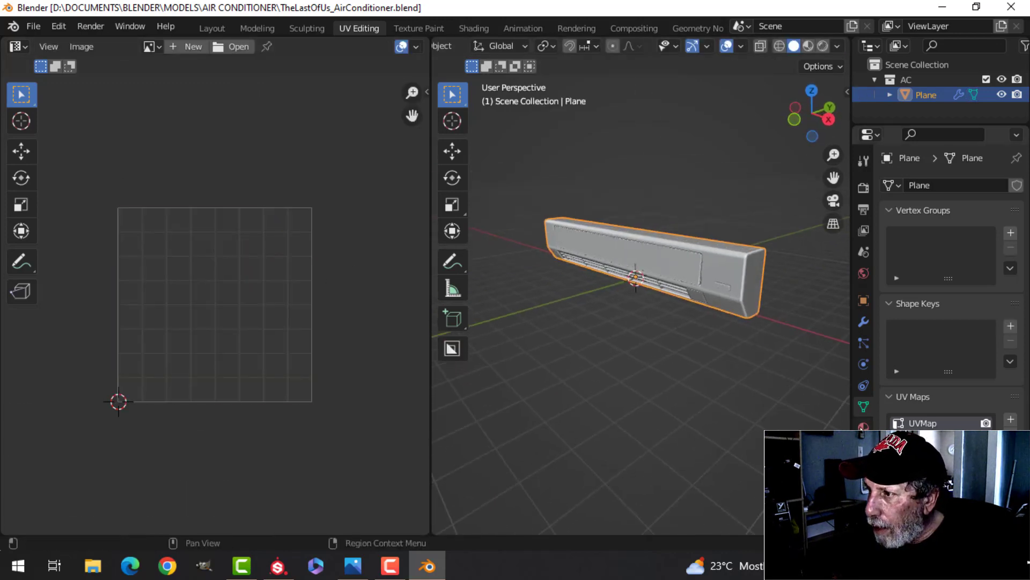
{"action": "left_click", "coordinate": [864, 425]}
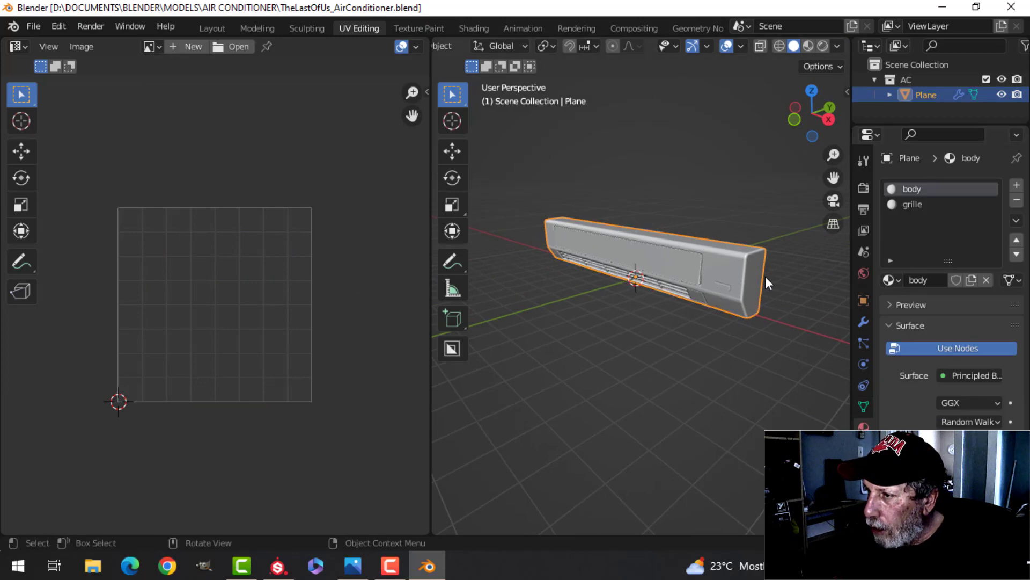
{"action": "scroll", "coordinate": [767, 271], "scroll_direction": "up", "scroll_amount": 2}
{"action": "scroll", "coordinate": [762, 301], "scroll_direction": "down", "scroll_amount": 2}
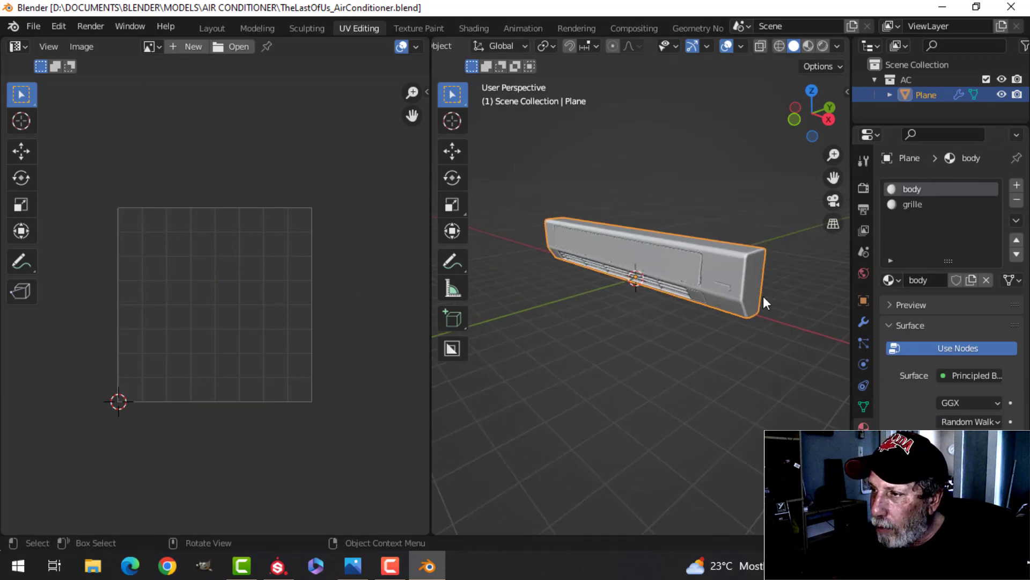
{"action": "middle_click_drag", "start_coordinate": [762, 301], "coordinate": [727, 294]}
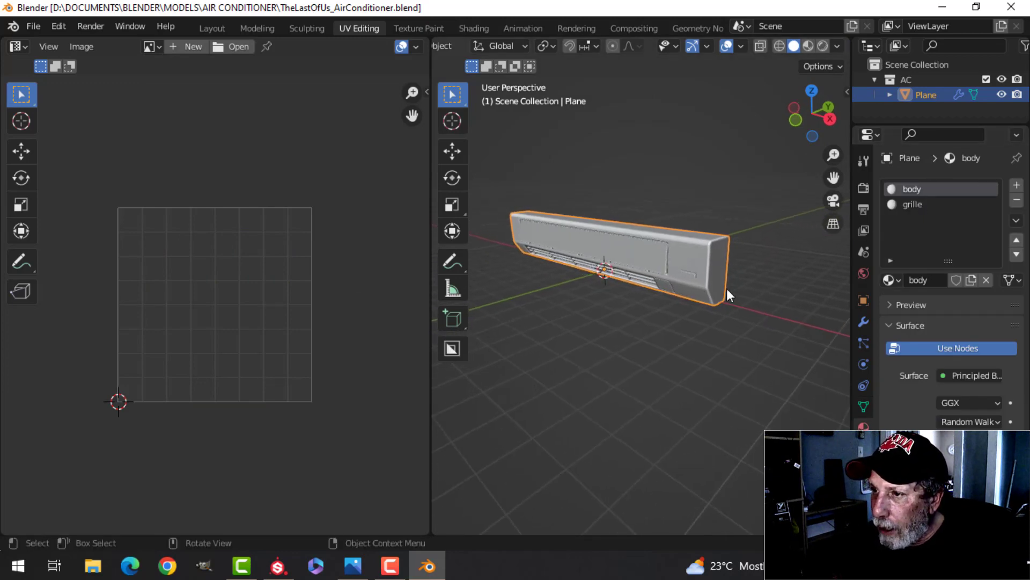
Export only the selected air conditioner to the Desktop as TheLastOfUs_AirConditioner.fbx
{"action": "left_click", "coordinate": [34, 32]}
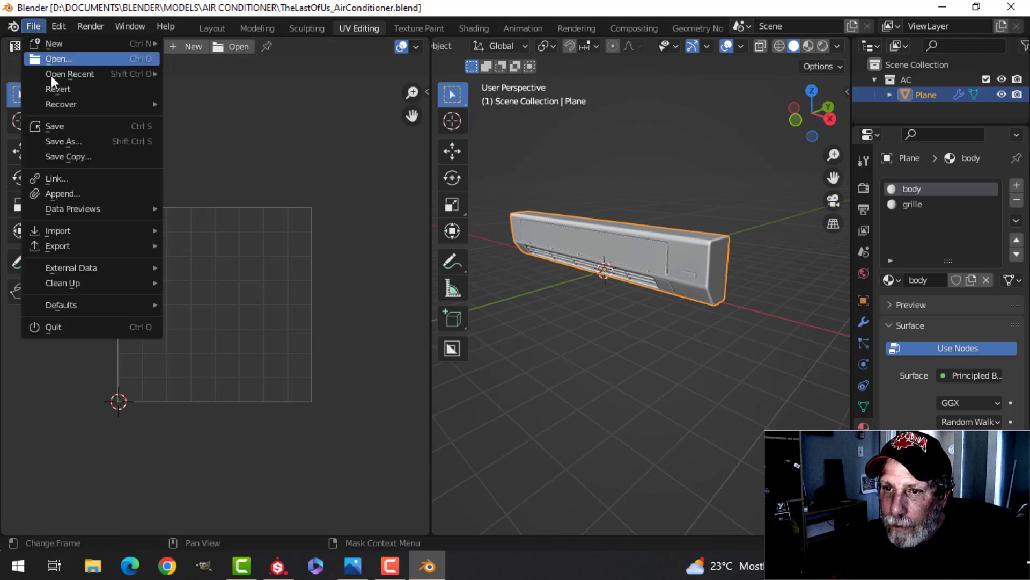
{"action": "mouse_move", "coordinate": [94, 246]}
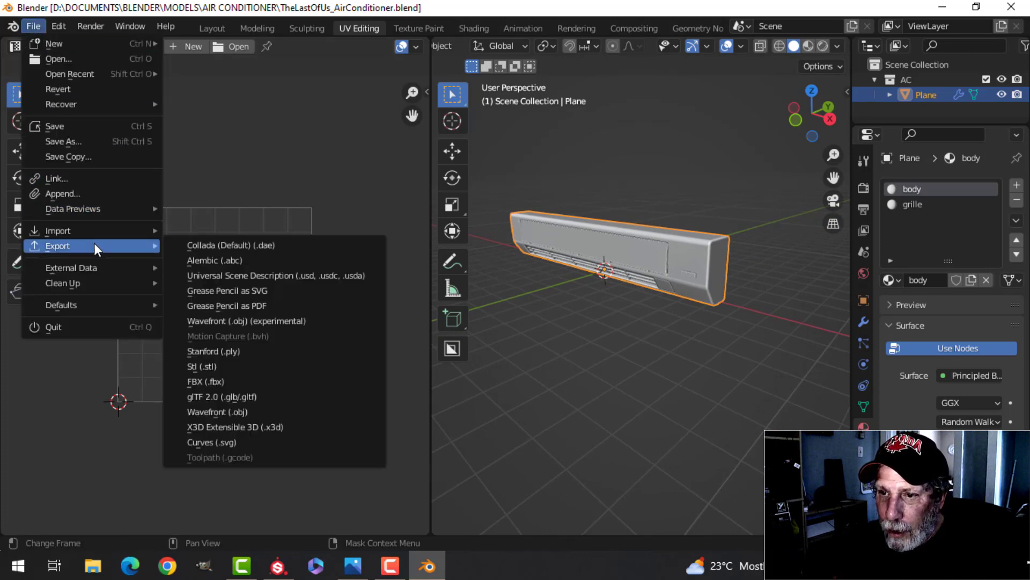
{"action": "left_click", "coordinate": [224, 380]}
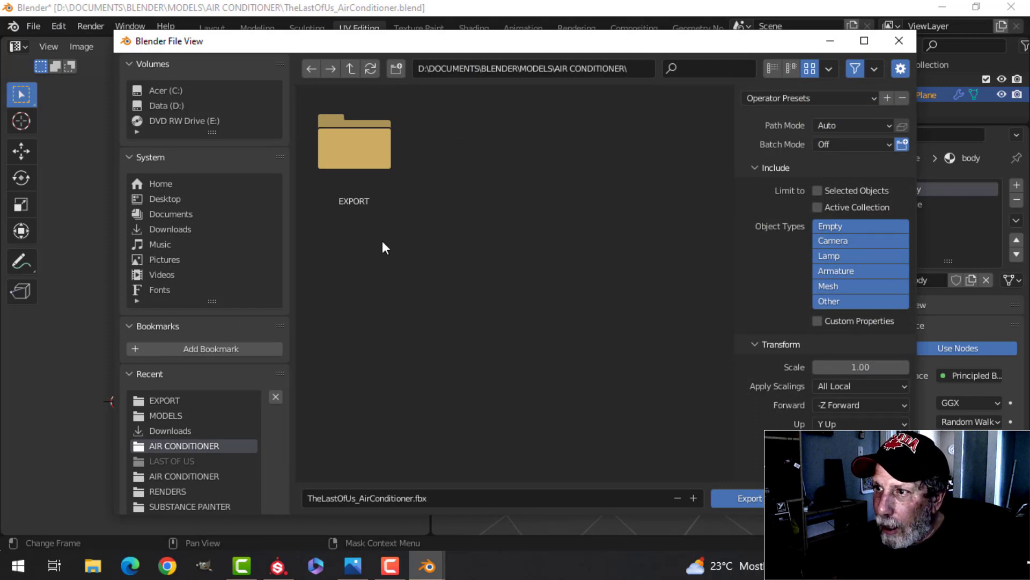
{"action": "left_click", "coordinate": [167, 198]}
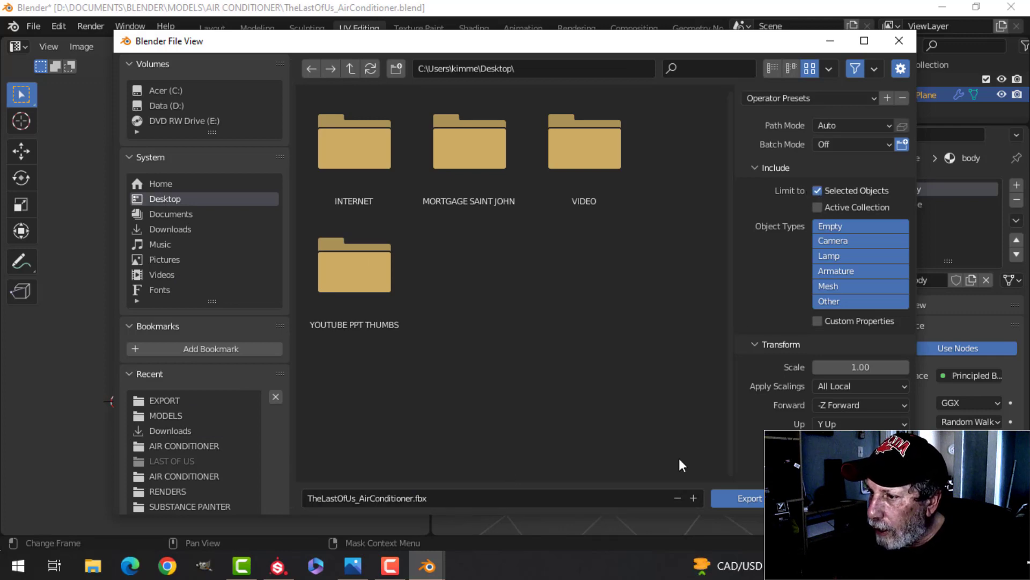
{"action": "left_click", "coordinate": [743, 494]}
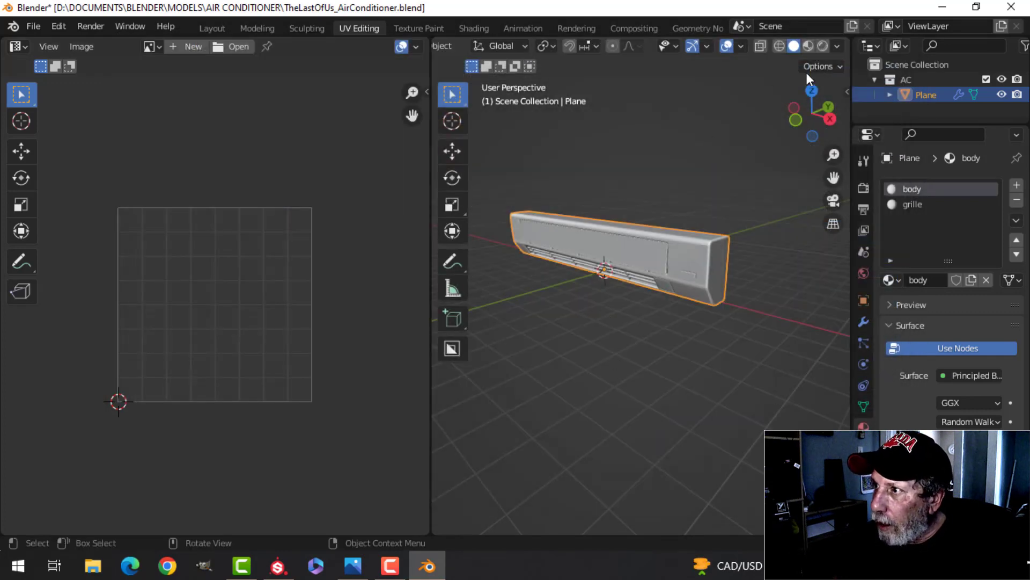
Switch to Substance Painter and start a new project with TheLastOfUs_AirConditioner.fbx from the Desktop as its mesh
{"action": "left_click", "coordinate": [278, 565]}
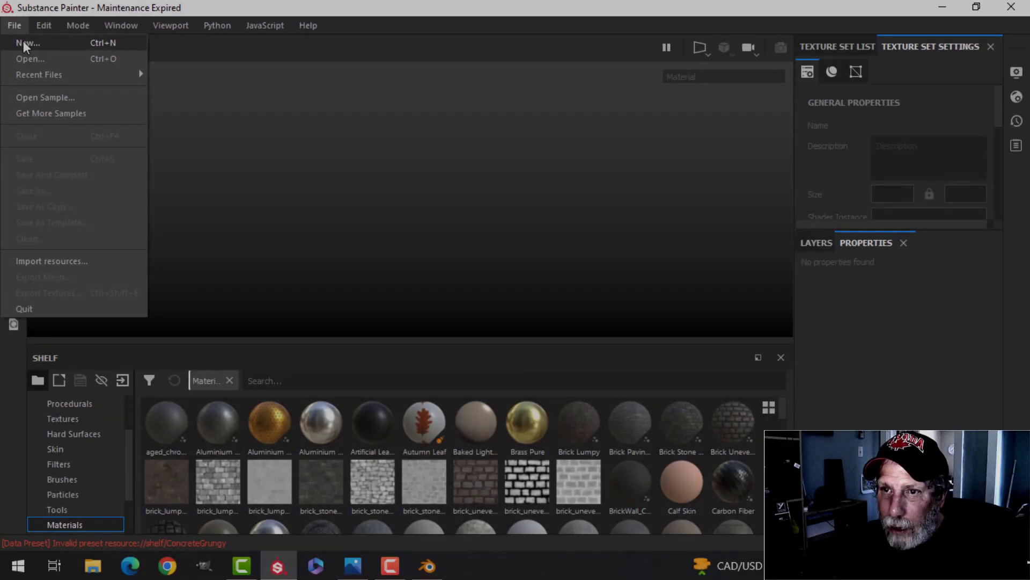
{"action": "left_click", "coordinate": [25, 37]}
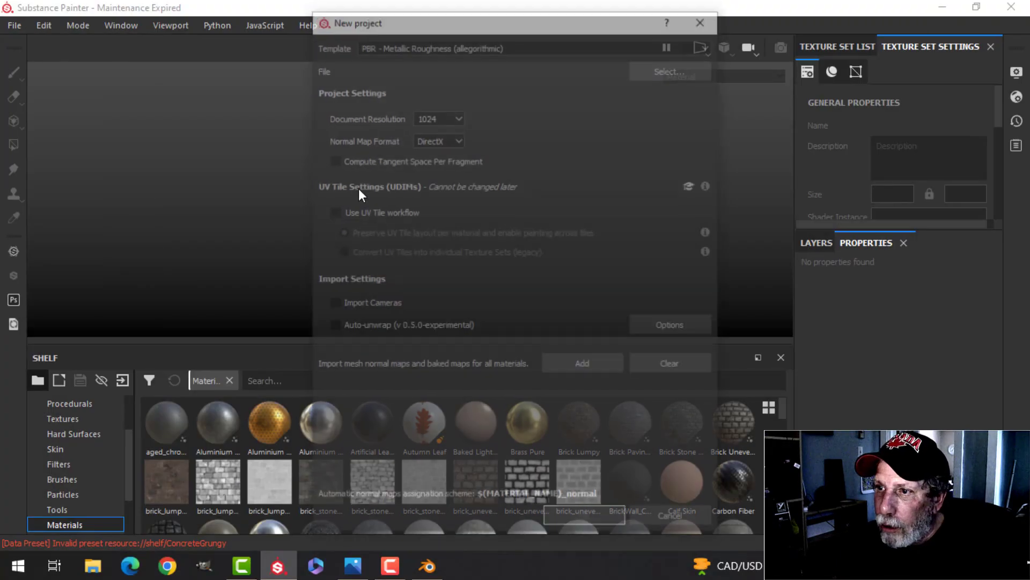
{"action": "left_click", "coordinate": [669, 72]}
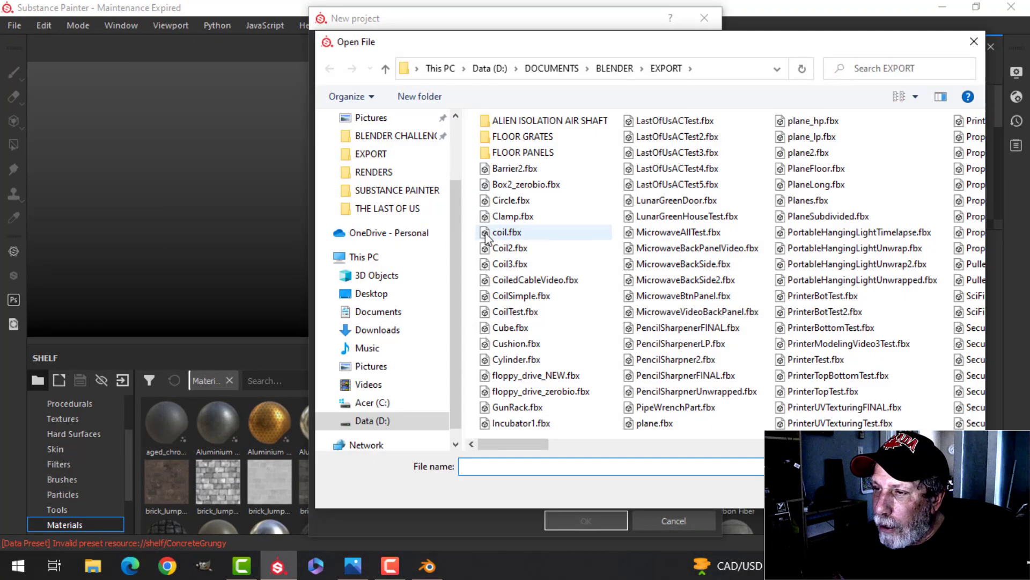
{"action": "scroll", "coordinate": [380, 129], "scroll_direction": "up", "scroll_amount": 1}
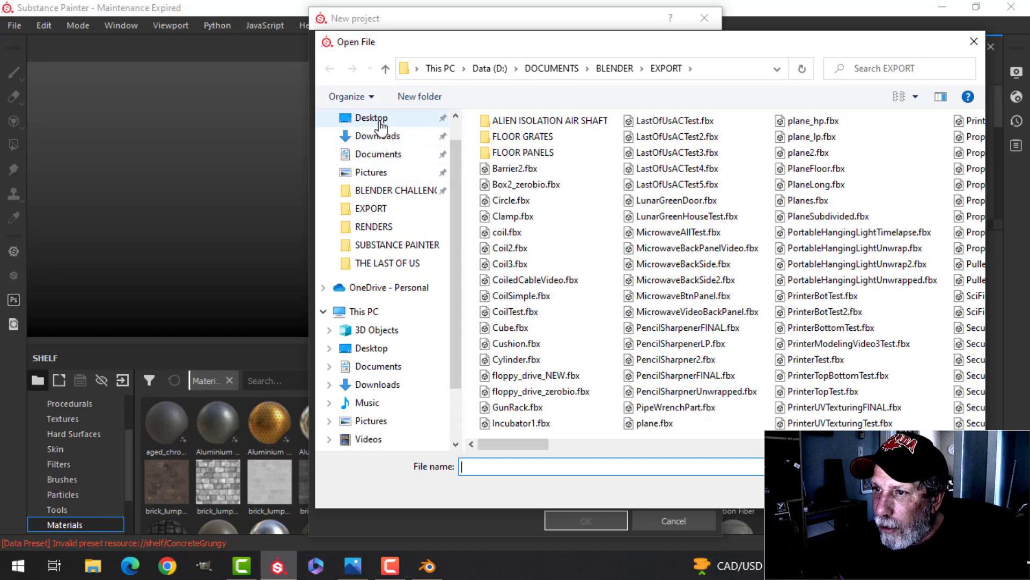
{"action": "left_click", "coordinate": [380, 120]}
{"action": "left_click", "coordinate": [534, 307]}
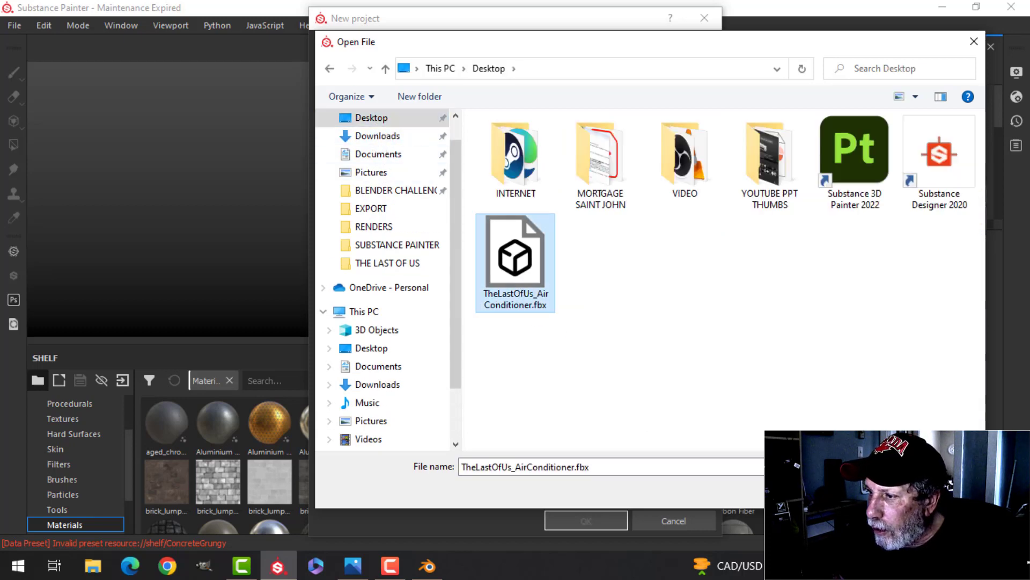
{"action": "double_click", "coordinate": [531, 300]}
Set the normal map format to OpenGL, enable Compute Tangent Space Per Fragment, and create the project
{"action": "left_click", "coordinate": [436, 139]}
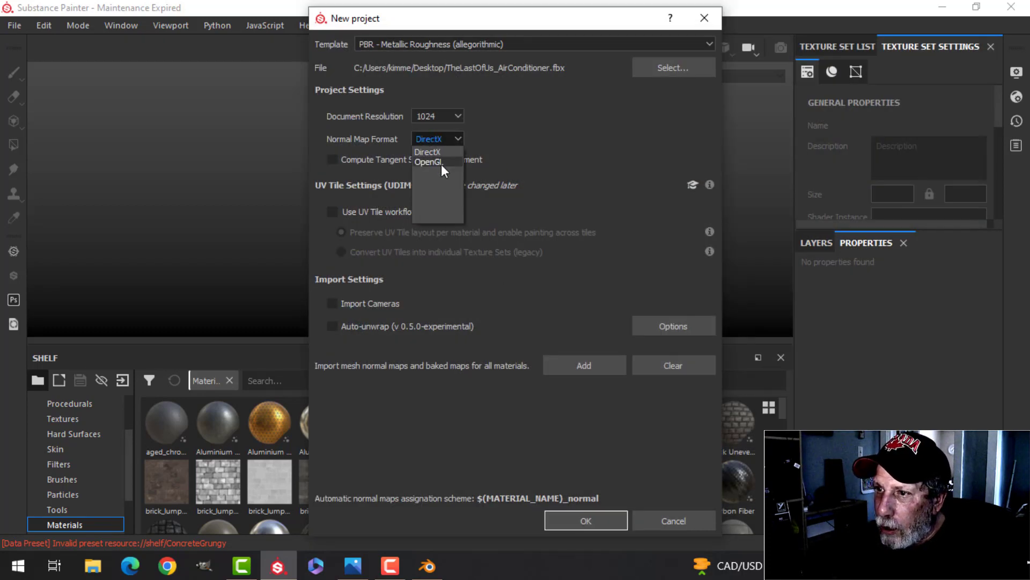
{"action": "left_click", "coordinate": [442, 163]}
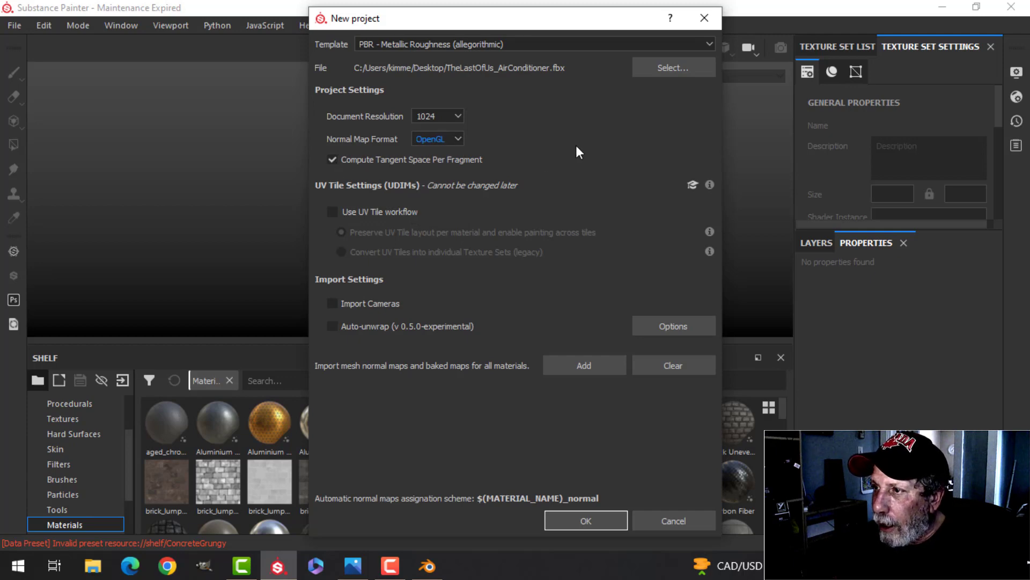
{"action": "left_click", "coordinate": [602, 518]}
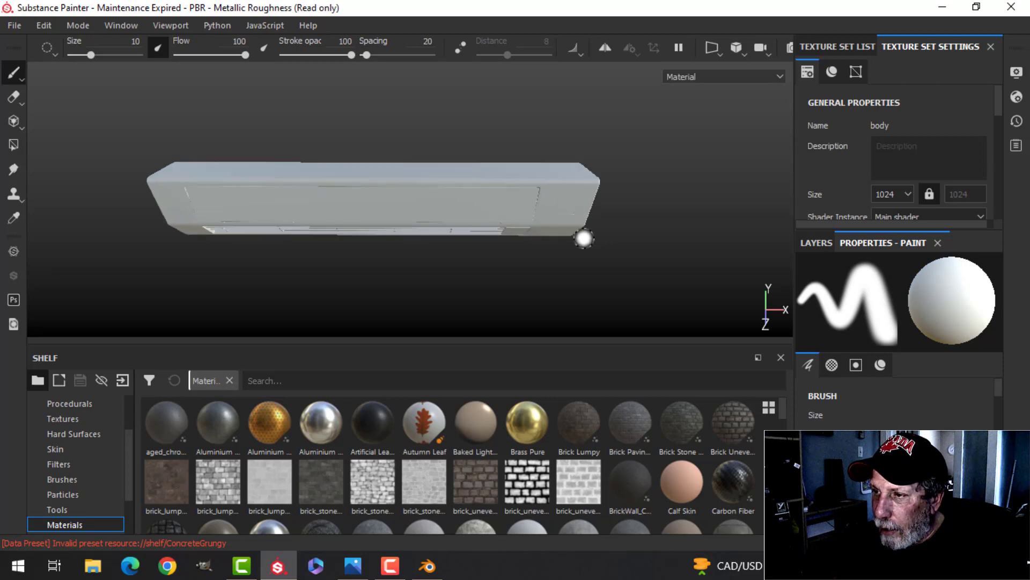
Bake the mesh maps for the texture sets at an output size of 2048, leaving out the ID map
{"action": "left_click_drag", "start_coordinate": [583, 238], "coordinate": [508, 226], "text": "alt"}
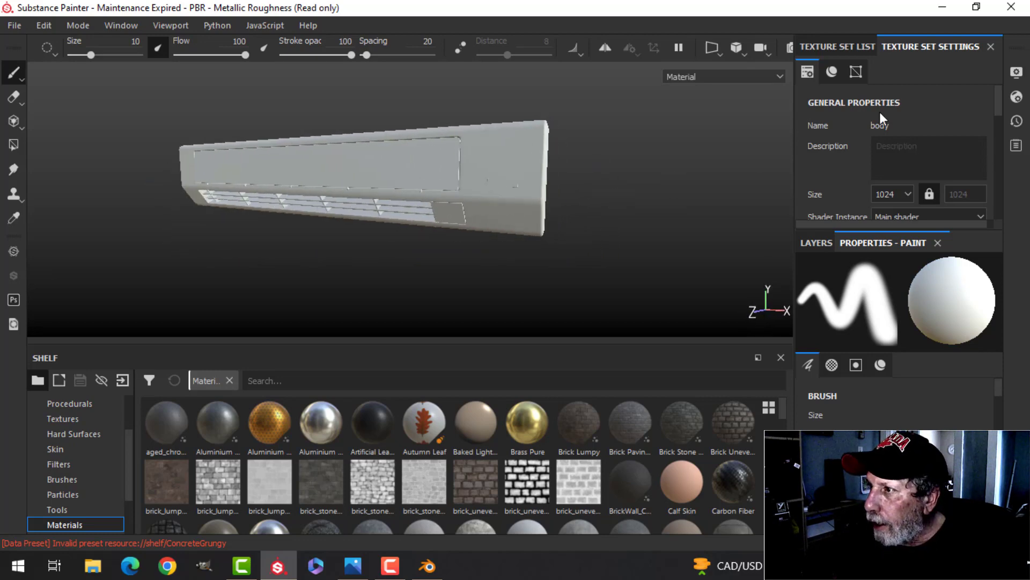
{"action": "left_click_drag", "start_coordinate": [999, 98], "coordinate": [987, 176]}
{"action": "left_click", "coordinate": [986, 176]}
{"action": "left_click", "coordinate": [515, 74]}
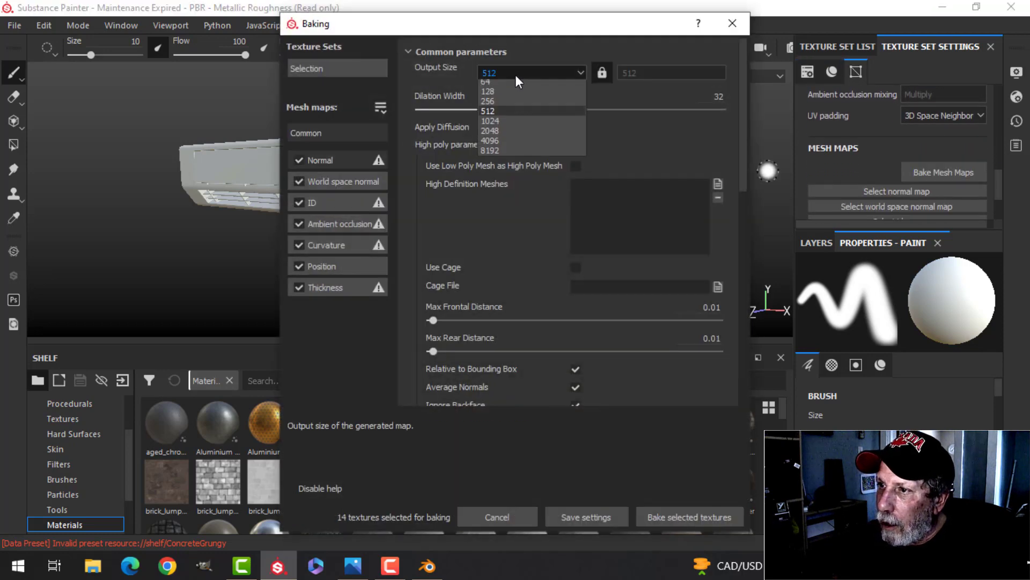
{"action": "left_click", "coordinate": [503, 138]}
{"action": "left_click", "coordinate": [299, 203]}
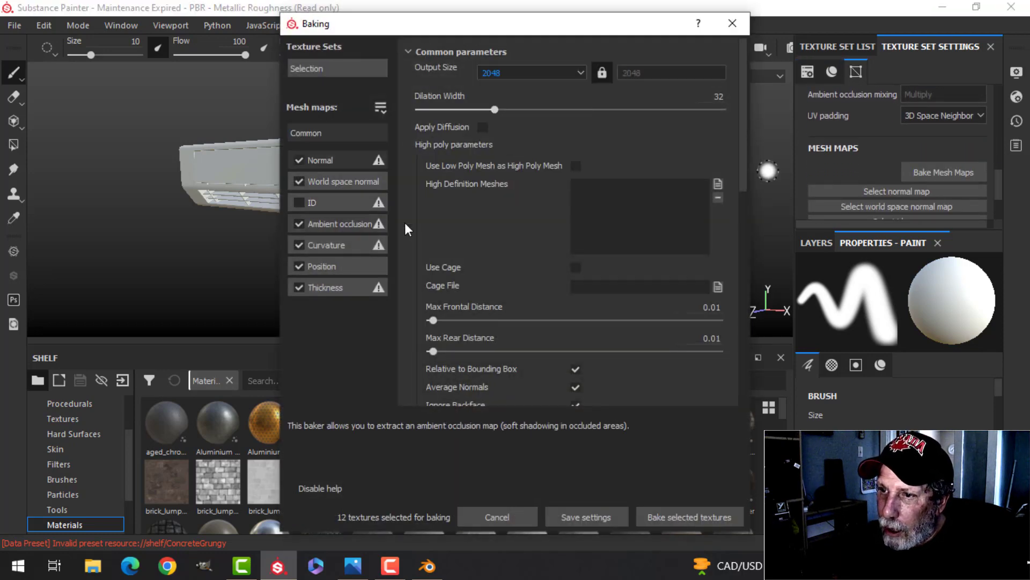
{"action": "left_click", "coordinate": [664, 513]}
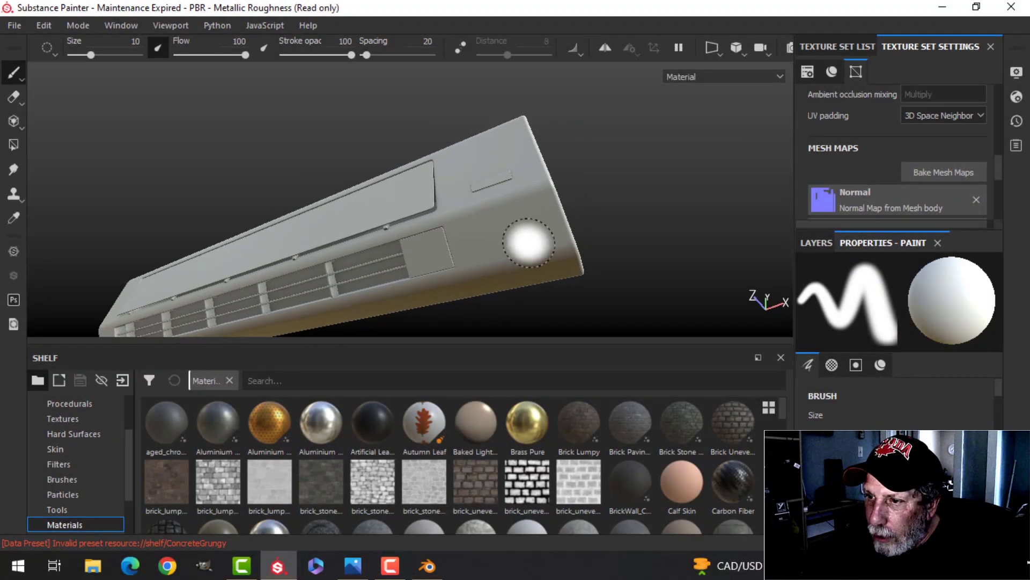
Examine the air conditioner's baked shading from several angles, including the front panel, grille and underside
{"action": "mouse_move", "coordinate": [528, 244]}
{"action": "left_mouse_down", "text": "alt"}
{"action": "mouse_move", "coordinate": [469, 269]}
{"action": "mouse_move", "coordinate": [523, 256]}
{"action": "left_mouse_up", "text": "alt"}
{"action": "middle_click_drag", "start_coordinate": [523, 256], "coordinate": [464, 274], "text": "alt"}
{"action": "left_click_drag", "start_coordinate": [562, 232], "coordinate": [533, 230], "text": "alt"}
{"action": "scroll", "coordinate": [431, 251], "scroll_direction": "down", "scroll_amount": 2}
{"action": "middle_click_drag", "start_coordinate": [430, 251], "coordinate": [483, 237], "text": "alt"}
{"action": "left_click_drag", "start_coordinate": [483, 237], "coordinate": [558, 208], "text": "alt"}
{"action": "middle_click_drag", "start_coordinate": [559, 209], "coordinate": [544, 229], "text": "alt"}
Activate Temporal Anti-Aliasing in the viewport's camera display settings
{"action": "left_click", "coordinate": [1017, 72]}
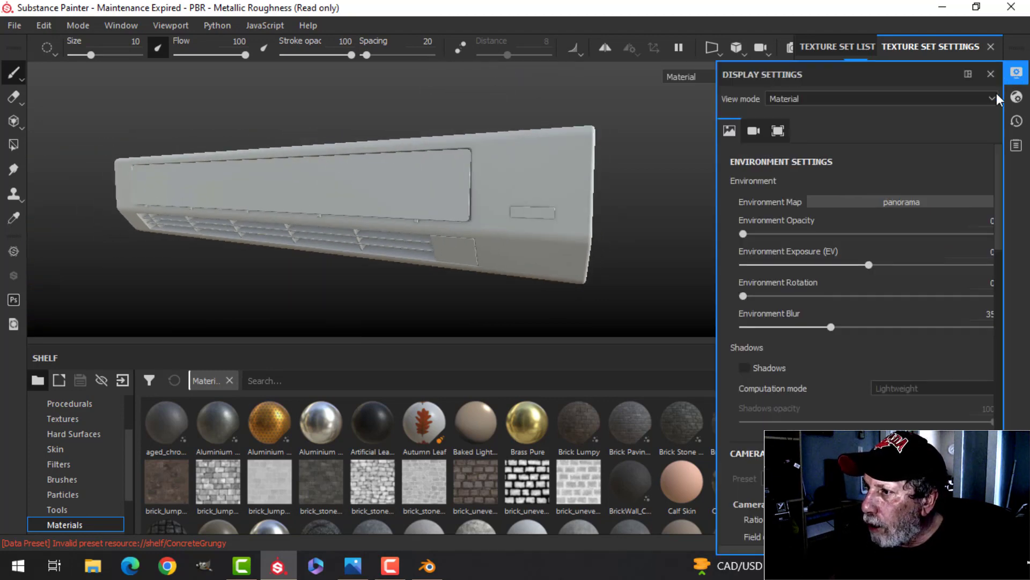
{"action": "scroll", "coordinate": [768, 372], "scroll_direction": "down", "scroll_amount": 10}
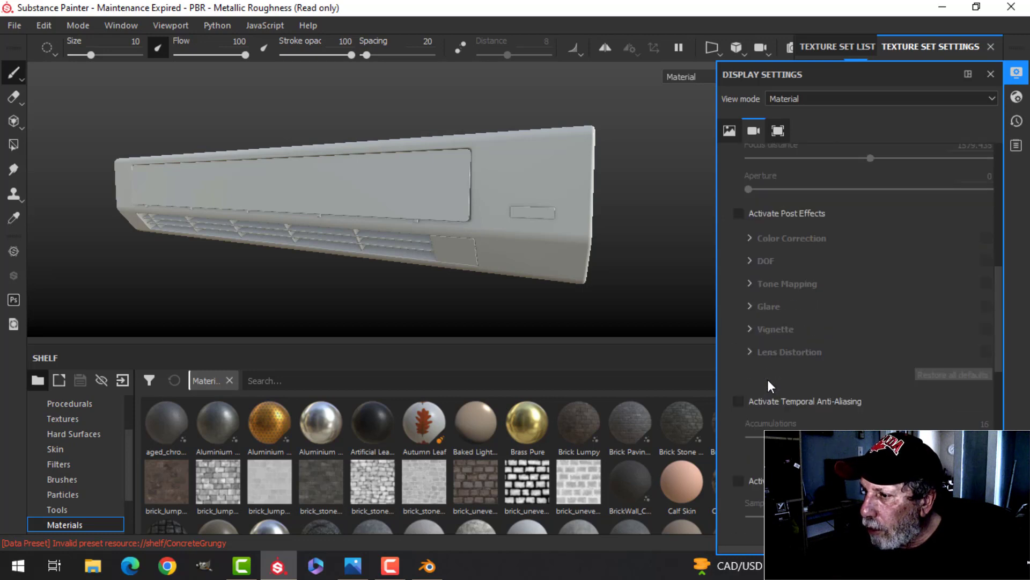
{"action": "left_click", "coordinate": [740, 402]}
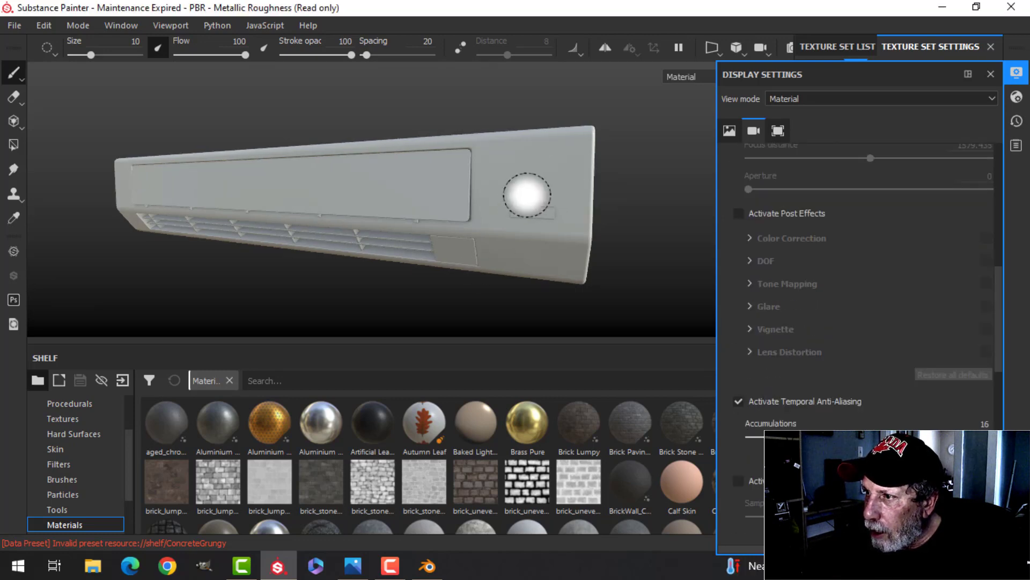
{"action": "left_click", "coordinate": [1017, 72]}
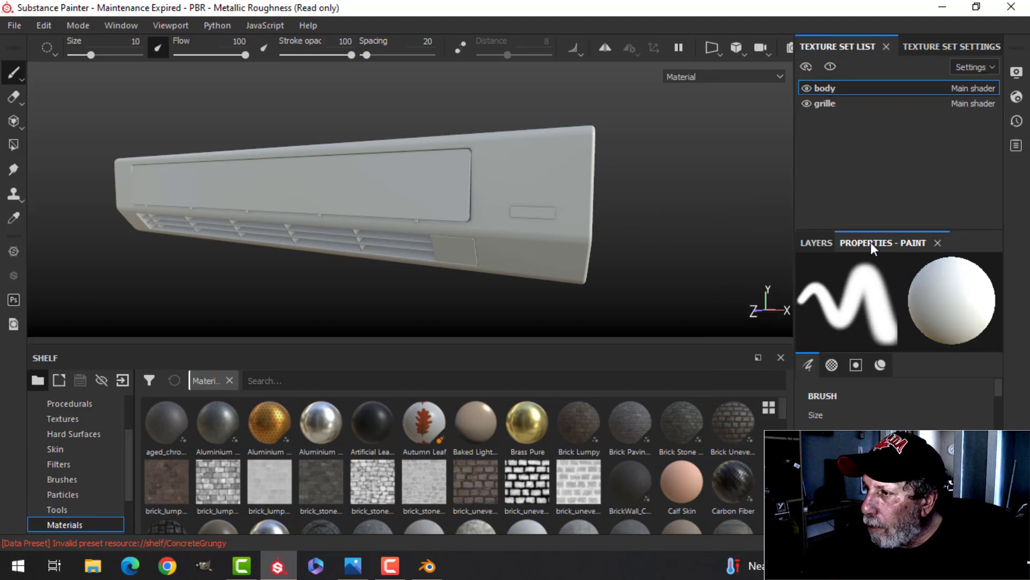
Delete the default layer from the body texture set and add a fill layer in its place
{"action": "left_click", "coordinate": [815, 242]}
{"action": "left_click", "coordinate": [988, 264]}
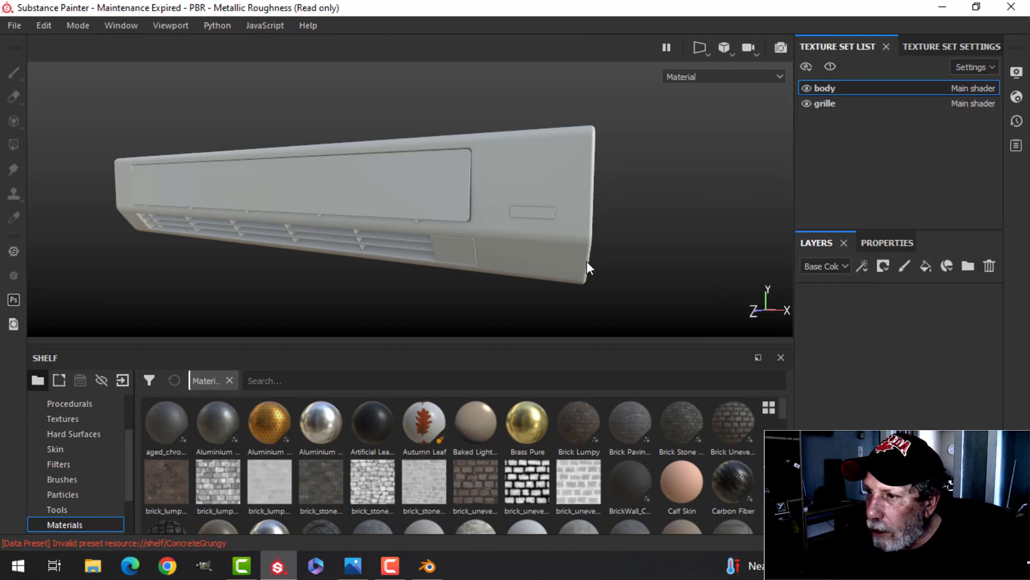
{"action": "left_click_drag", "start_coordinate": [596, 234], "coordinate": [564, 225], "text": "alt"}
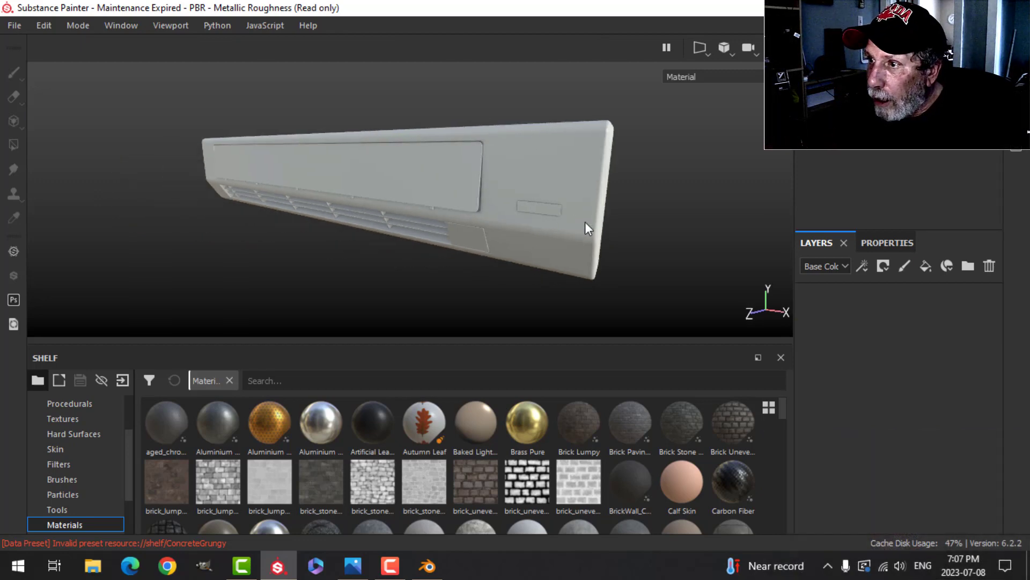
{"action": "left_click_drag", "start_coordinate": [586, 226], "coordinate": [536, 247], "text": "alt"}
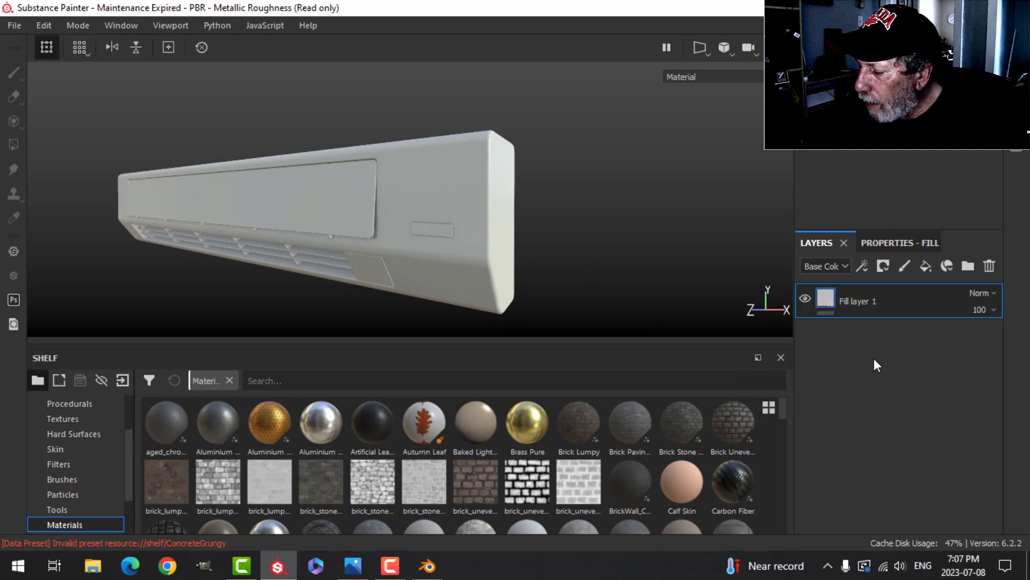
Set the fill layer's filtering to Bilinear | Sharp and limit its material channels to color and rough
{"action": "left_click", "coordinate": [891, 243]}
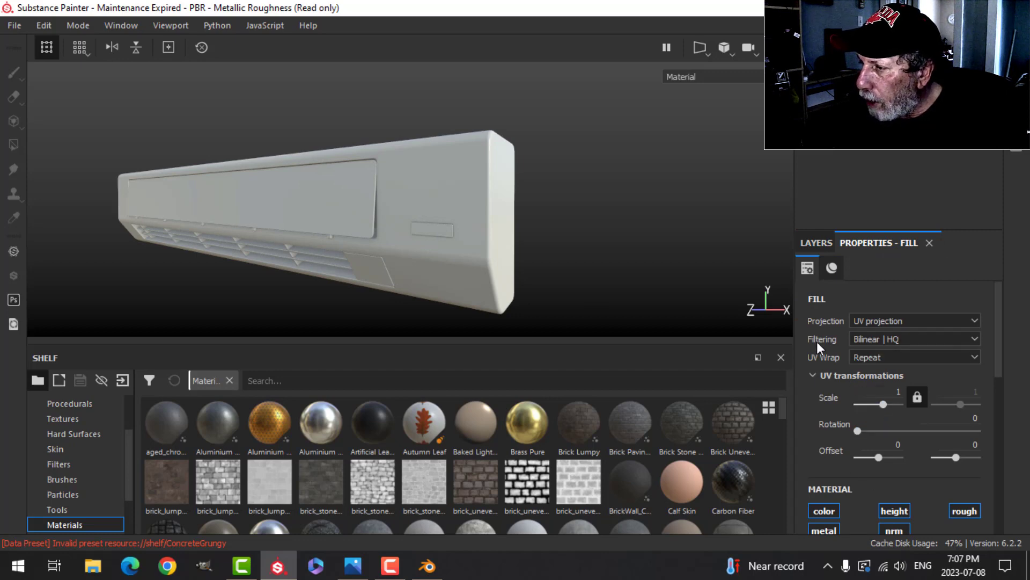
{"action": "left_click", "coordinate": [867, 337]}
{"action": "left_click", "coordinate": [880, 362]}
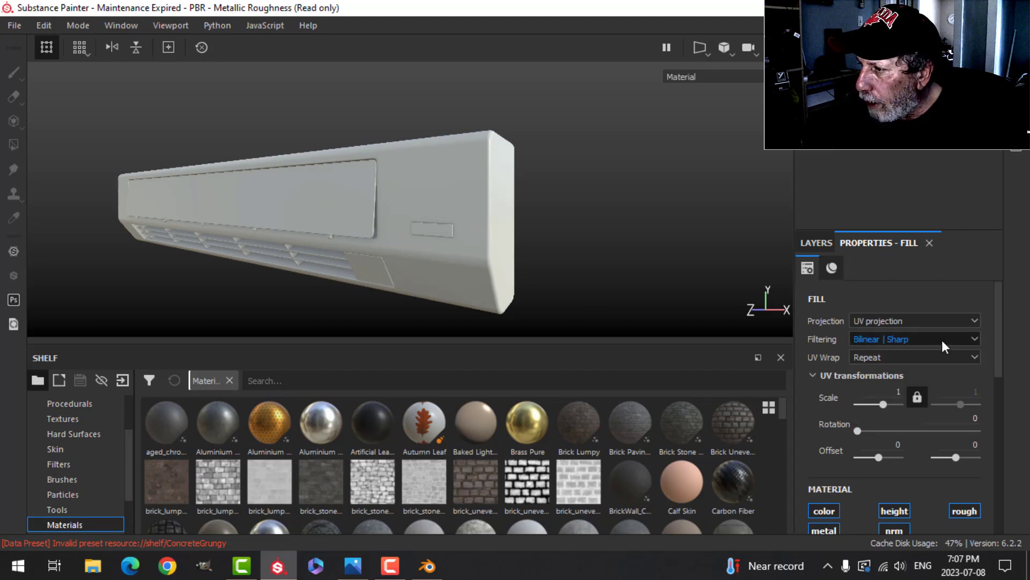
{"action": "scroll", "coordinate": [858, 448], "scroll_direction": "down", "scroll_amount": 2}
{"action": "left_click", "coordinate": [831, 426], "text": "alt"}
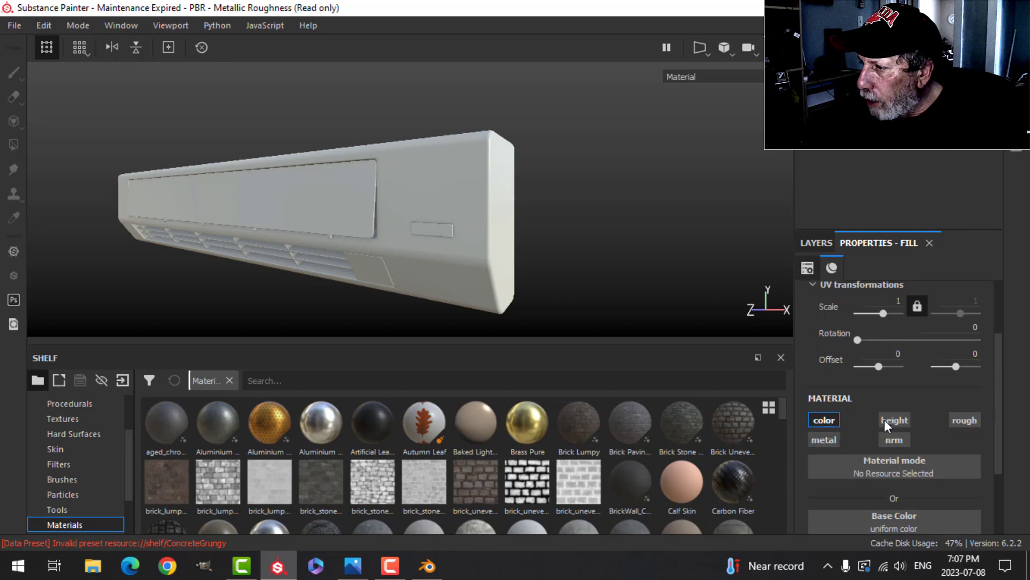
{"action": "left_click", "coordinate": [960, 420]}
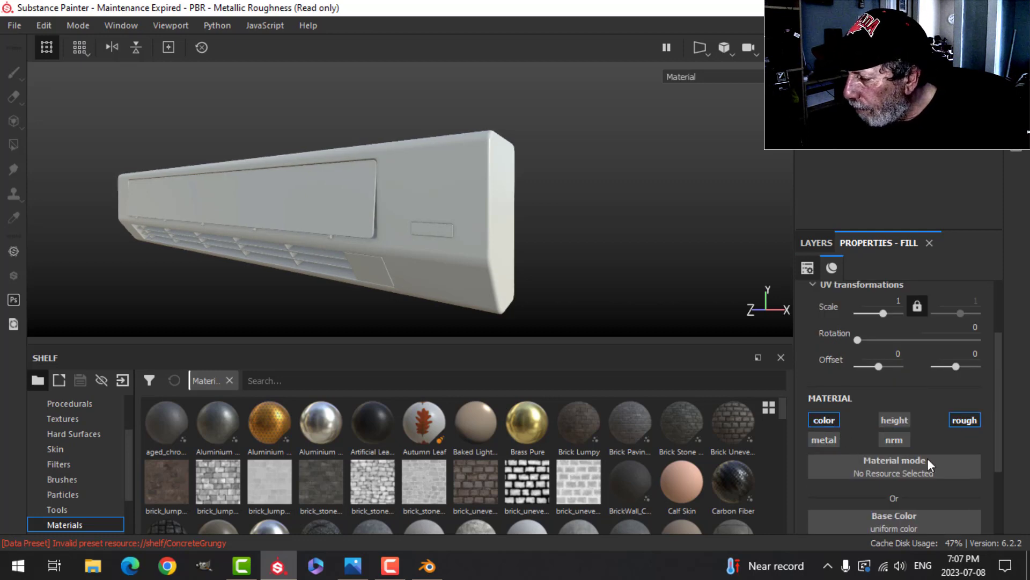
Set the fill layer's roughness to 0.6 and its base color to a light grey with RGB values of 0.693
{"action": "scroll", "coordinate": [903, 504], "scroll_direction": "down", "scroll_amount": 2}
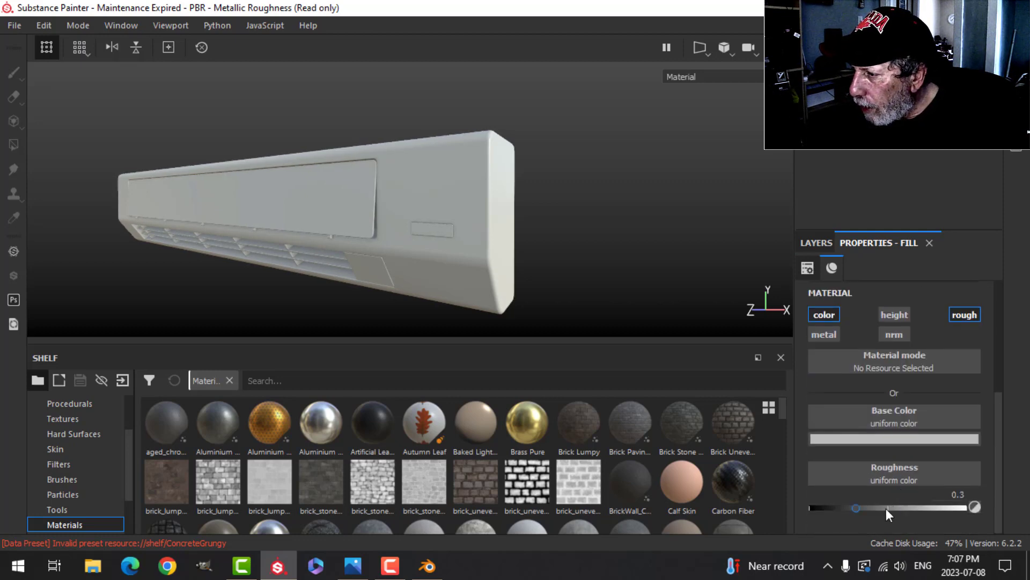
{"action": "key", "text": "BackSpace"}
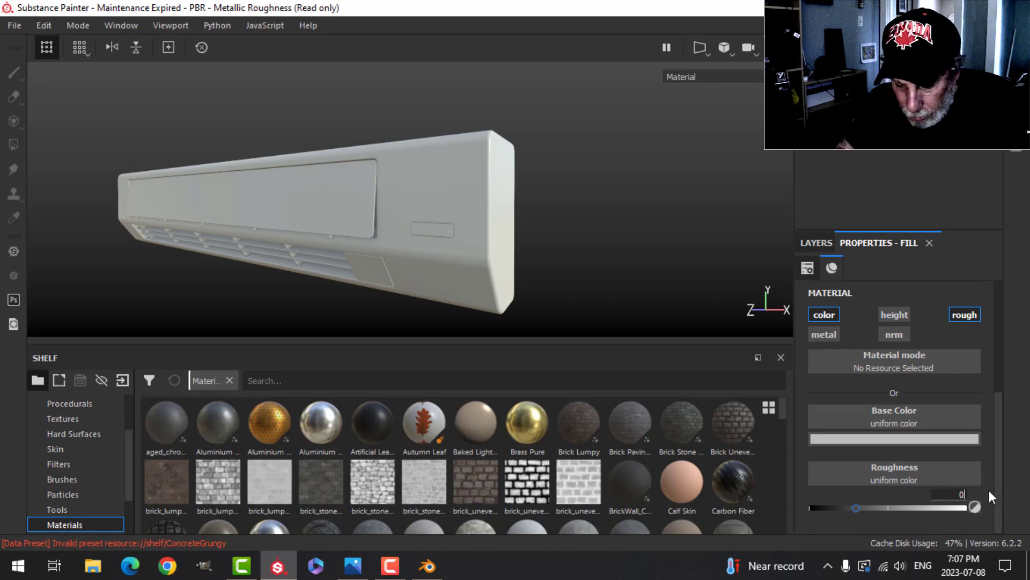
{"action": "type", "text": "6"}
{"action": "key", "text": "Return"}
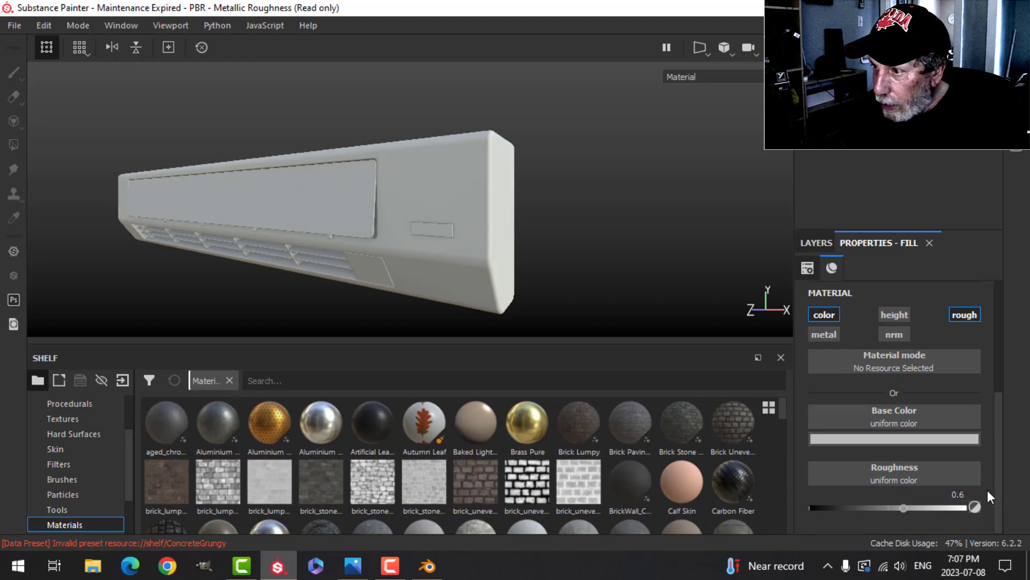
{"action": "left_click", "coordinate": [908, 439]}
{"action": "left_click_drag", "start_coordinate": [835, 299], "coordinate": [819, 299]}
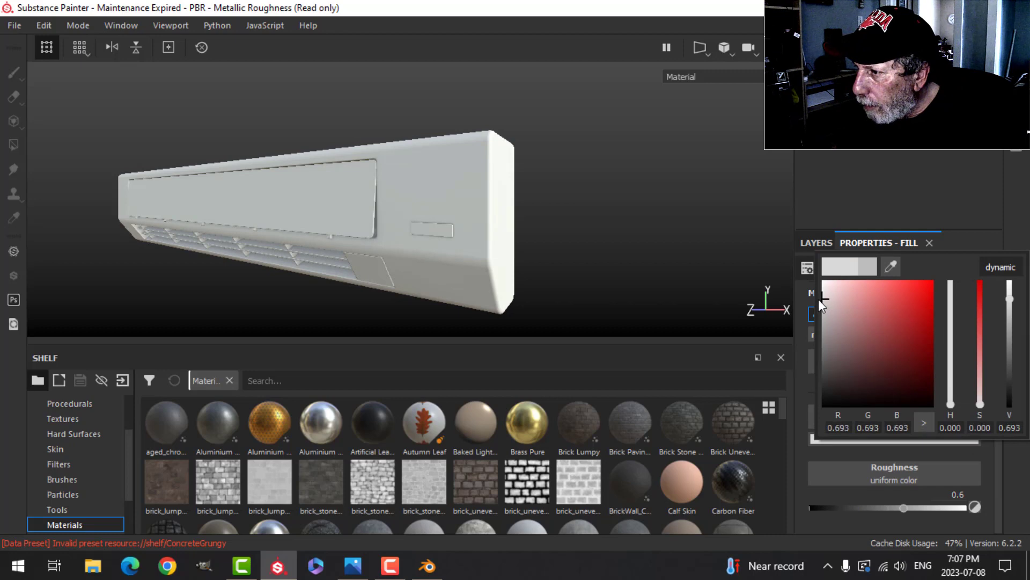
{"action": "left_click", "coordinate": [1021, 200]}
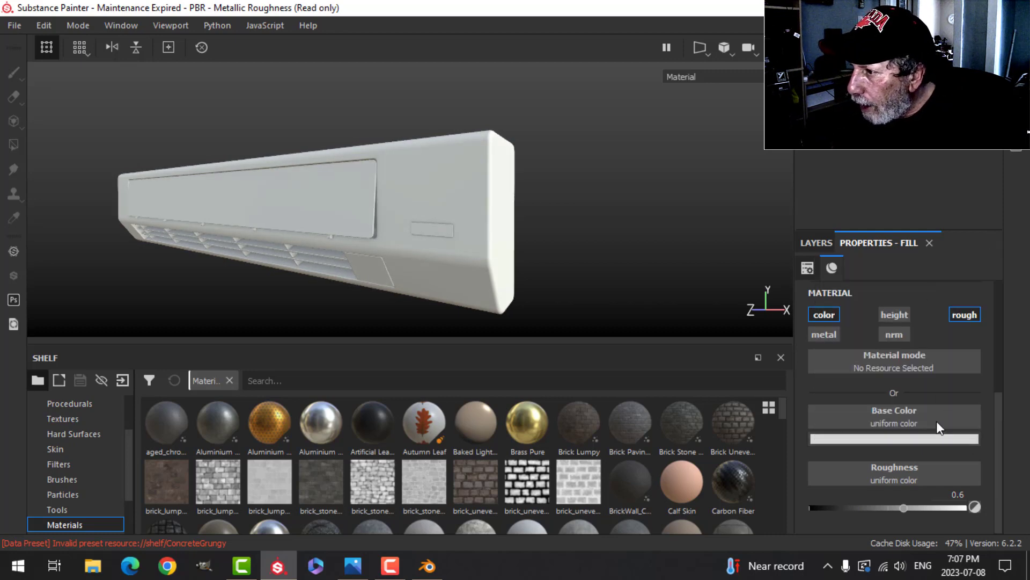
Add a fill effect to the content of Fill layer 1
{"action": "left_click", "coordinate": [817, 242]}
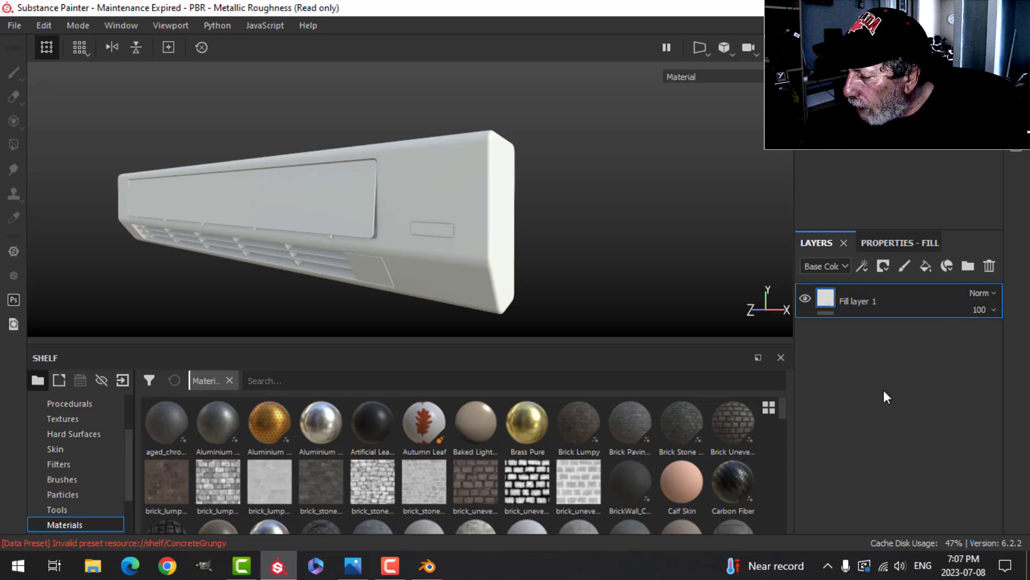
{"action": "right_click", "coordinate": [830, 295]}
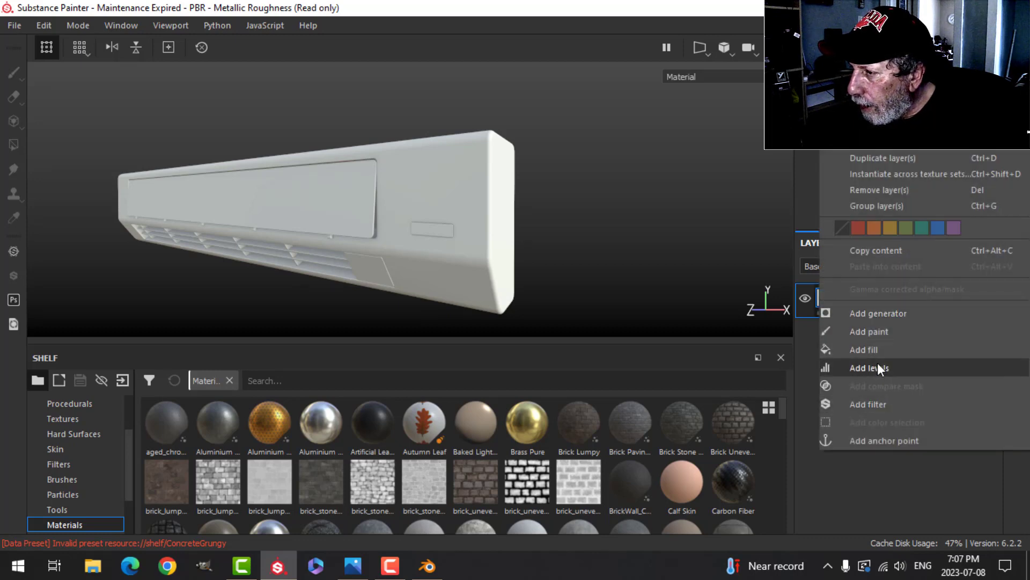
{"action": "left_click", "coordinate": [871, 349]}
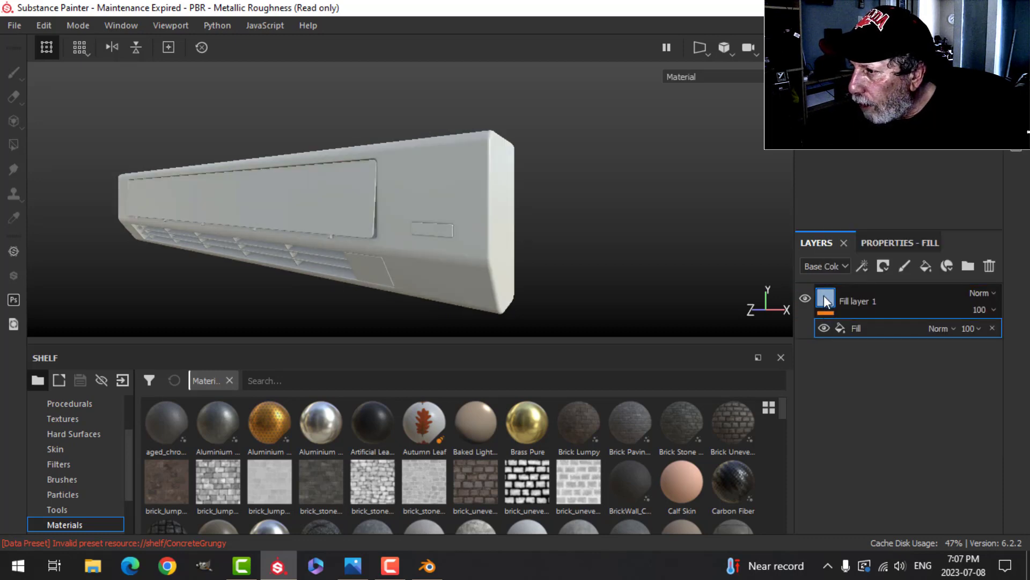
Search the resources for bnw and assign the BnW Spots 1 procedural to the fill effect's base color
{"action": "left_click", "coordinate": [883, 244]}
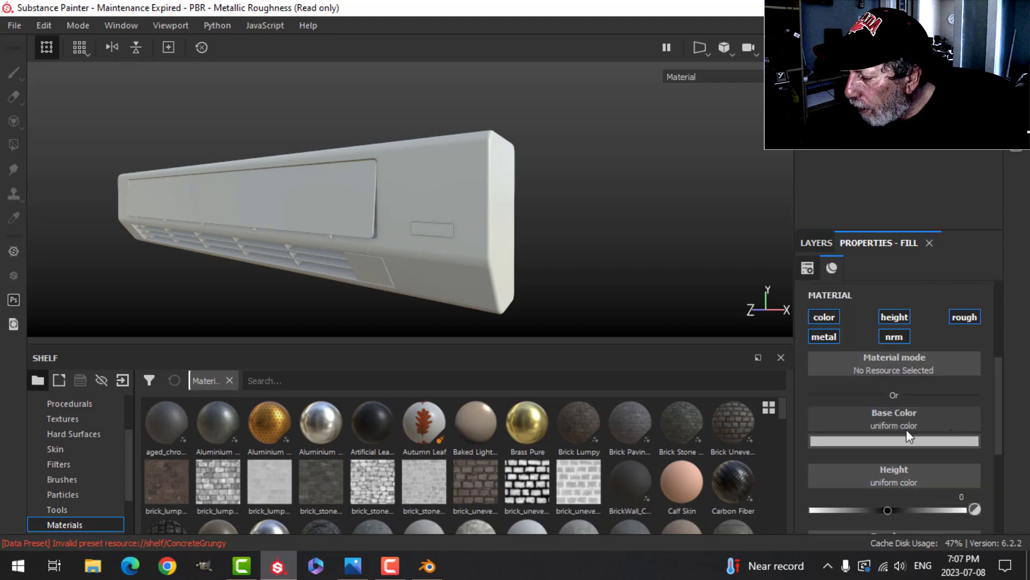
{"action": "scroll", "coordinate": [901, 390], "scroll_direction": "down", "scroll_amount": 1}
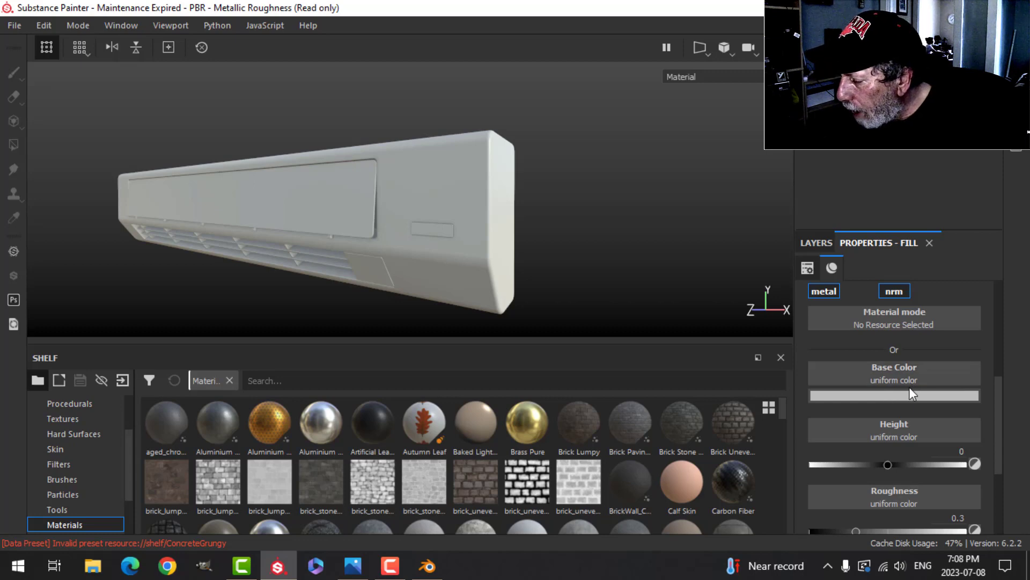
{"action": "scroll", "coordinate": [910, 388], "scroll_direction": "up", "scroll_amount": 1}
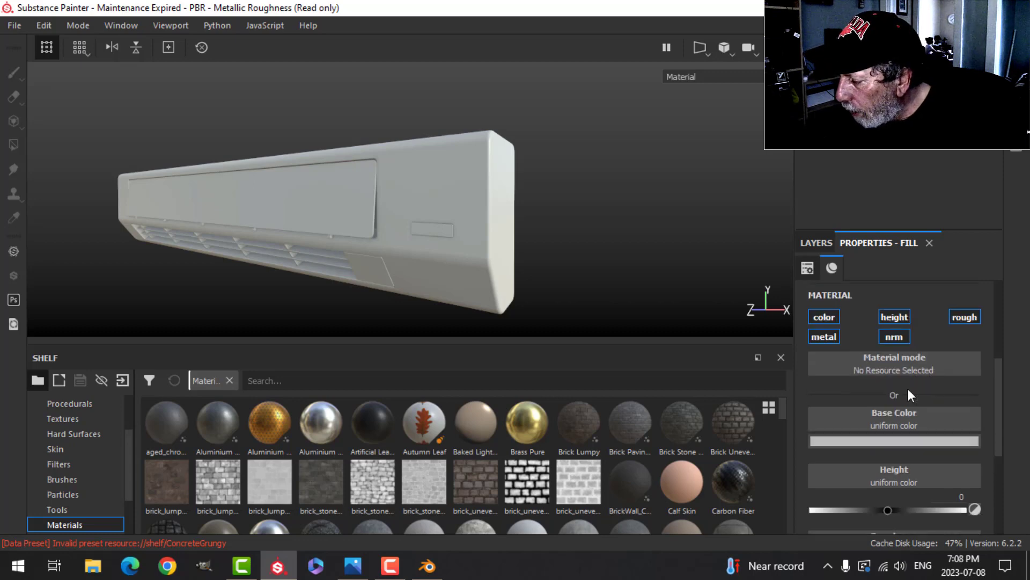
{"action": "left_click", "coordinate": [896, 424]}
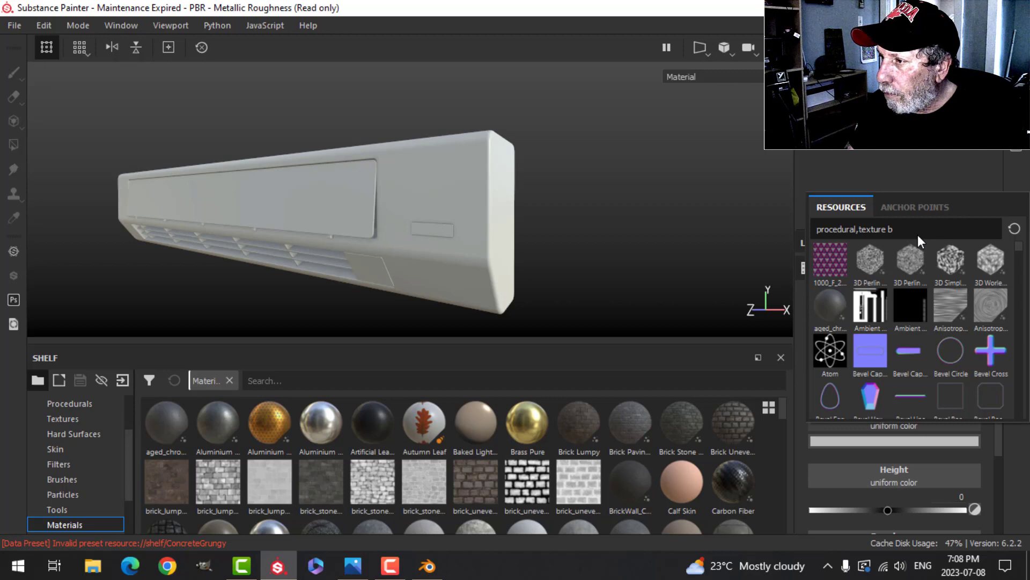
{"action": "type", "text": "bnw"}
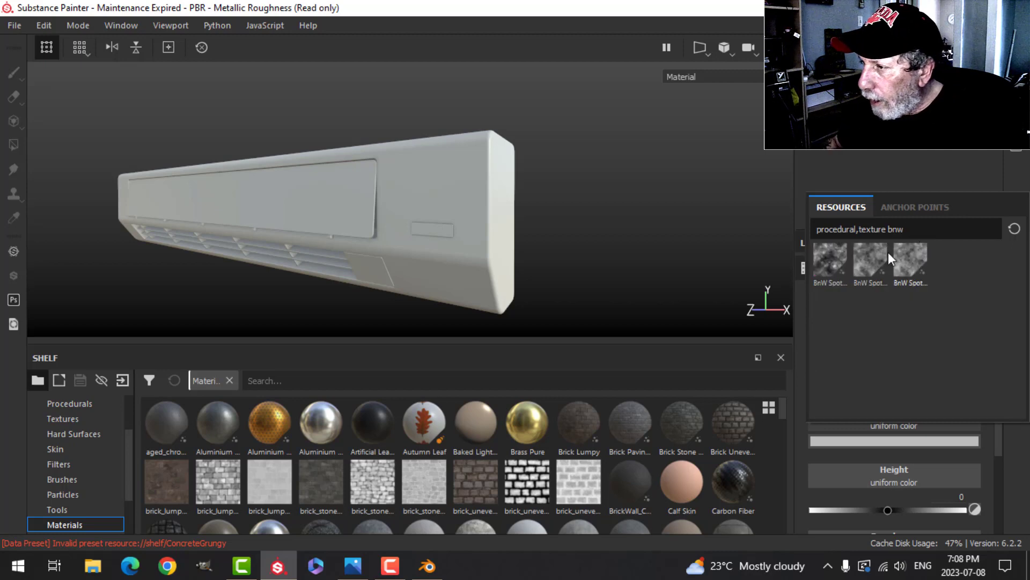
{"action": "left_click", "coordinate": [823, 268]}
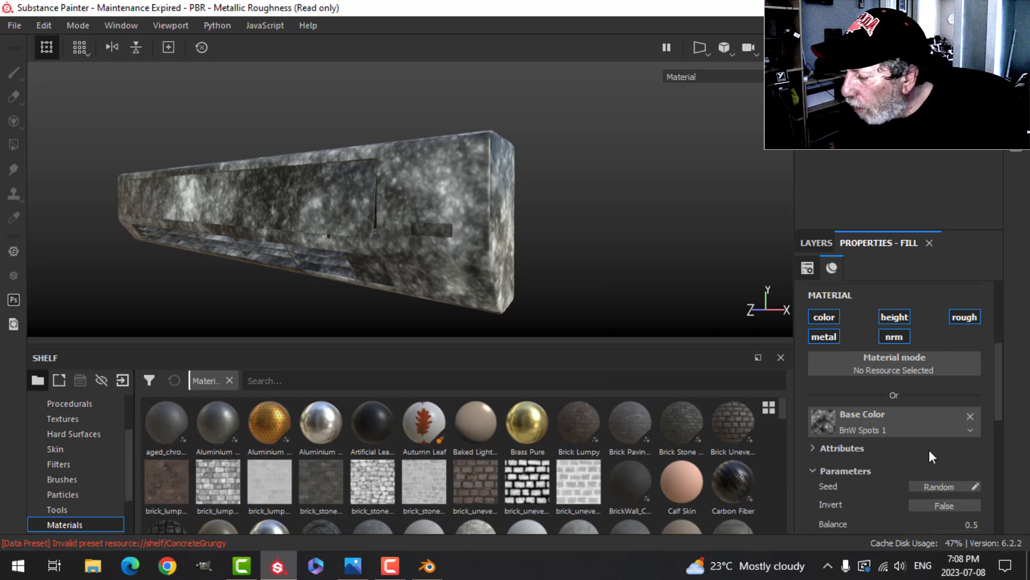
{"action": "scroll", "coordinate": [929, 449], "scroll_direction": "down", "scroll_amount": 2}
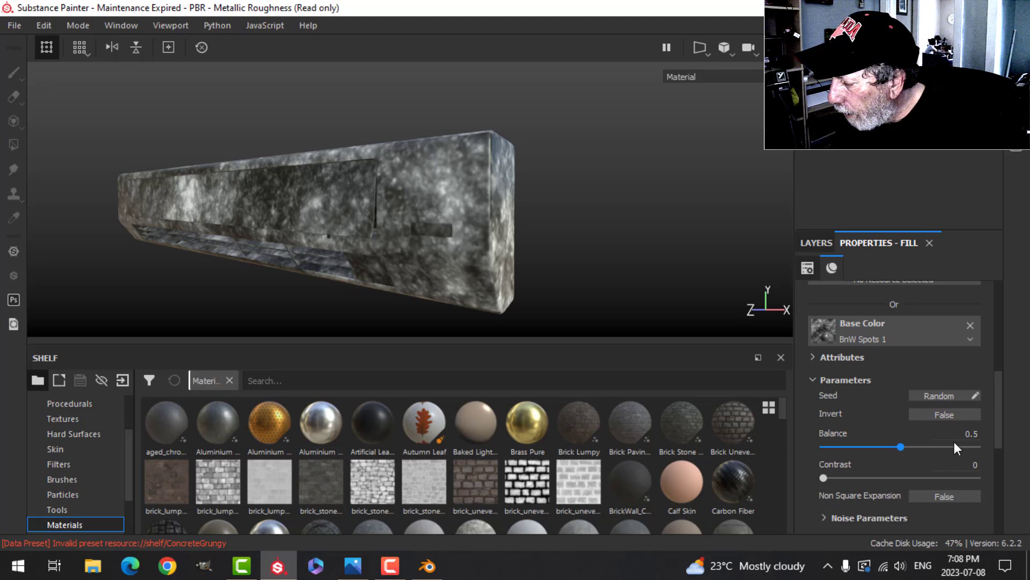
{"action": "scroll", "coordinate": [956, 445], "scroll_direction": "down", "scroll_amount": 1}
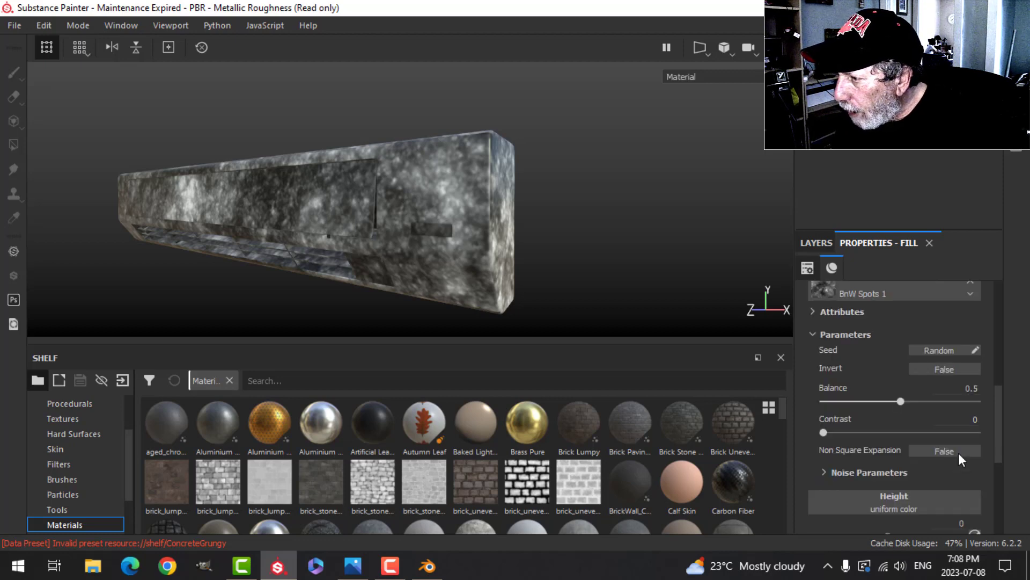
{"action": "scroll", "coordinate": [960, 452], "scroll_direction": "down", "scroll_amount": 1}
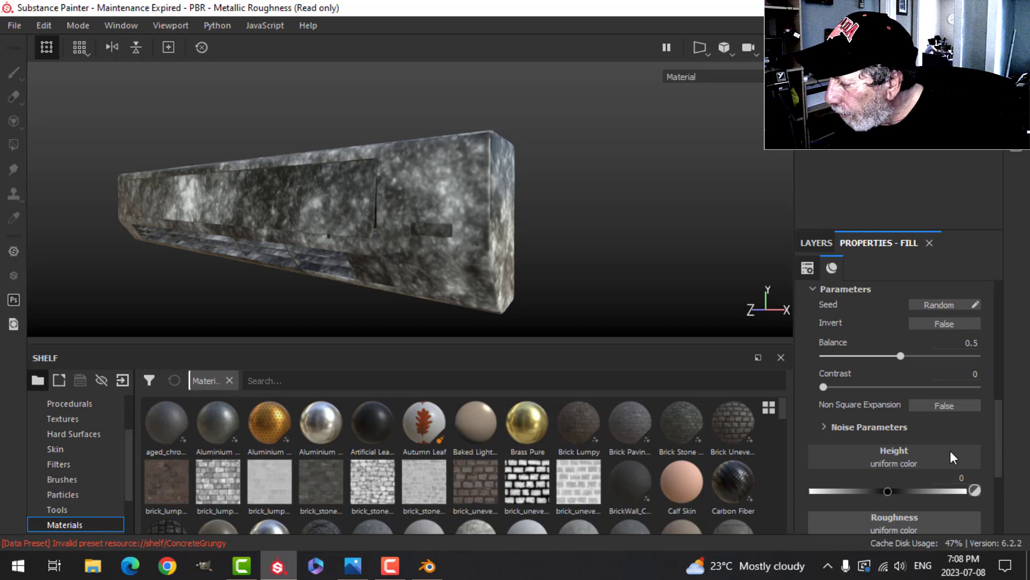
{"action": "scroll", "coordinate": [951, 458], "scroll_direction": "up", "scroll_amount": 1}
{"action": "scroll", "coordinate": [946, 452], "scroll_direction": "up", "scroll_amount": 2}
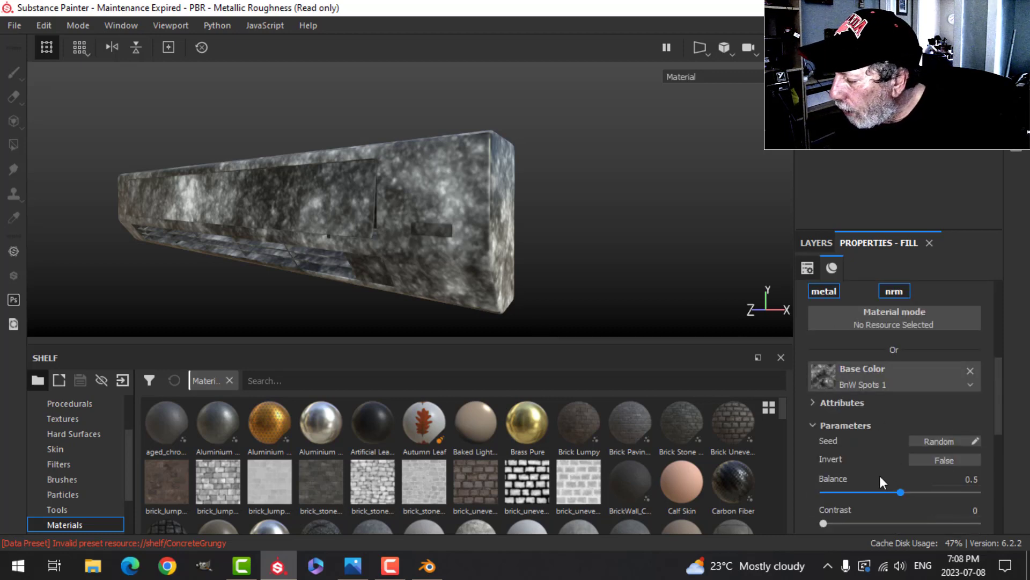
Set the BnW Spots fill effect's blend mode to Multiply and its opacity to 15
{"action": "left_click", "coordinate": [816, 242]}
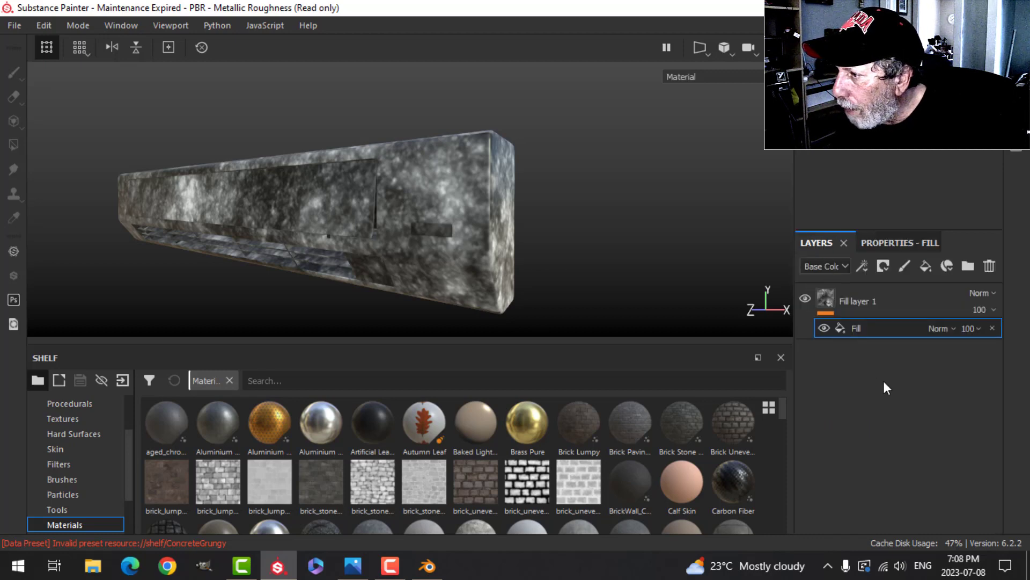
{"action": "left_click", "coordinate": [939, 328]}
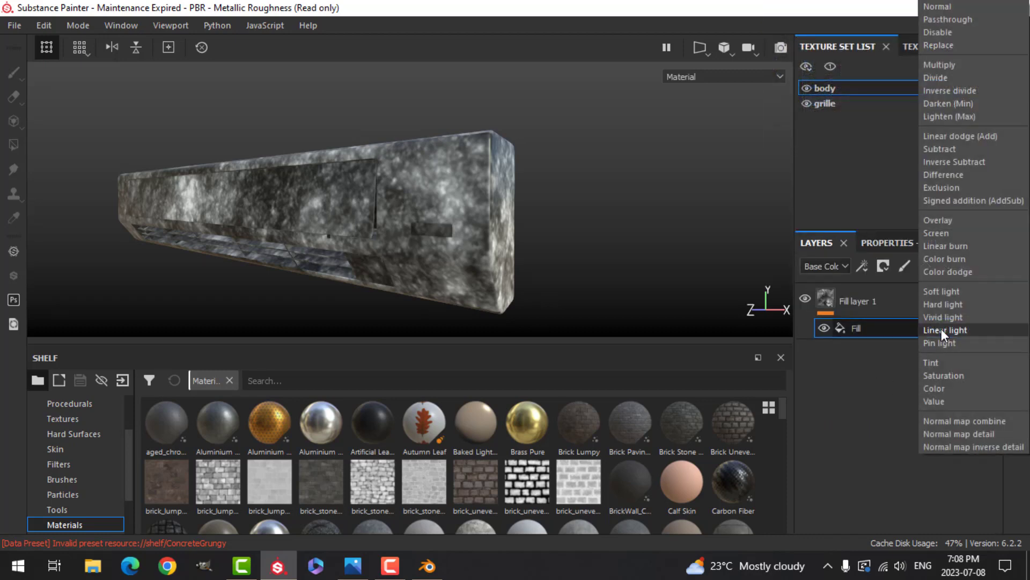
{"action": "left_click", "coordinate": [948, 60]}
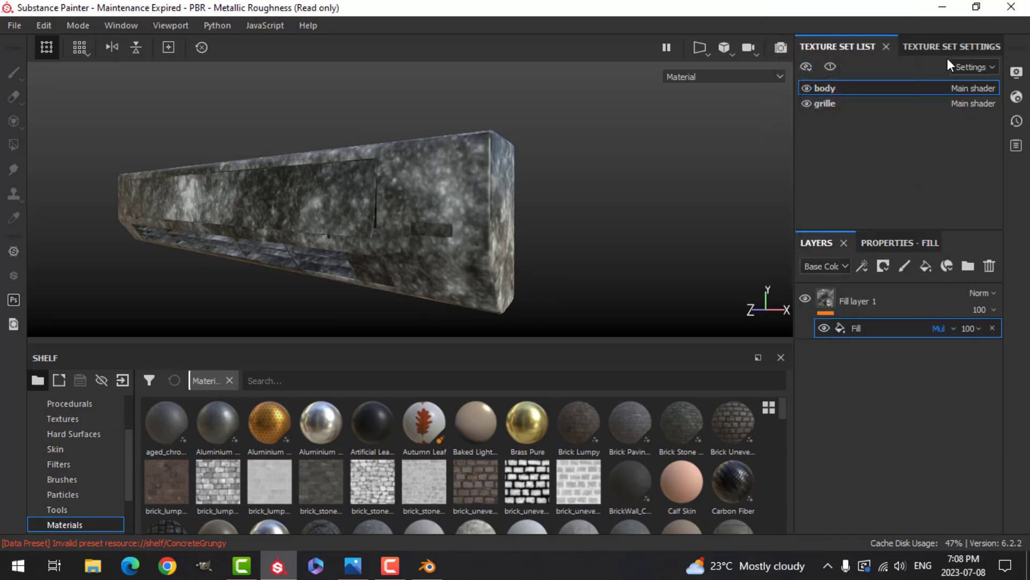
{"action": "left_click", "coordinate": [974, 329]}
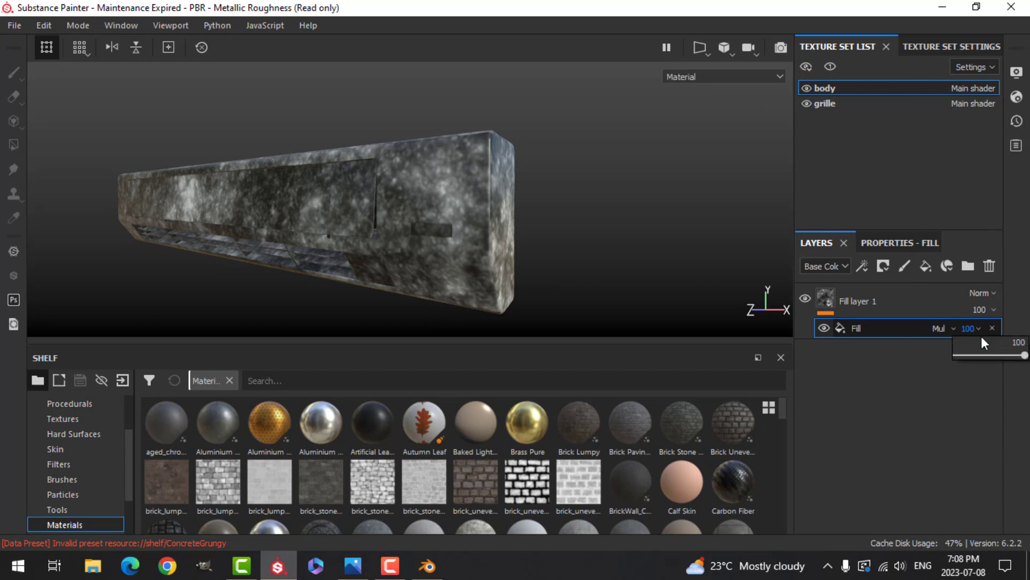
{"action": "left_click", "coordinate": [1010, 344]}
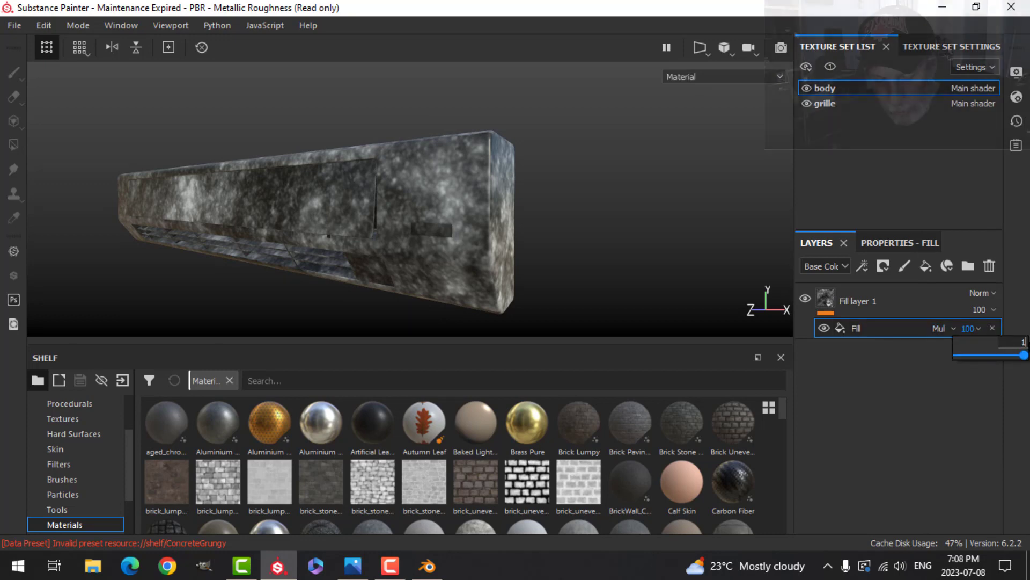
{"action": "type", "text": "15"}
{"action": "key", "text": "Return"}
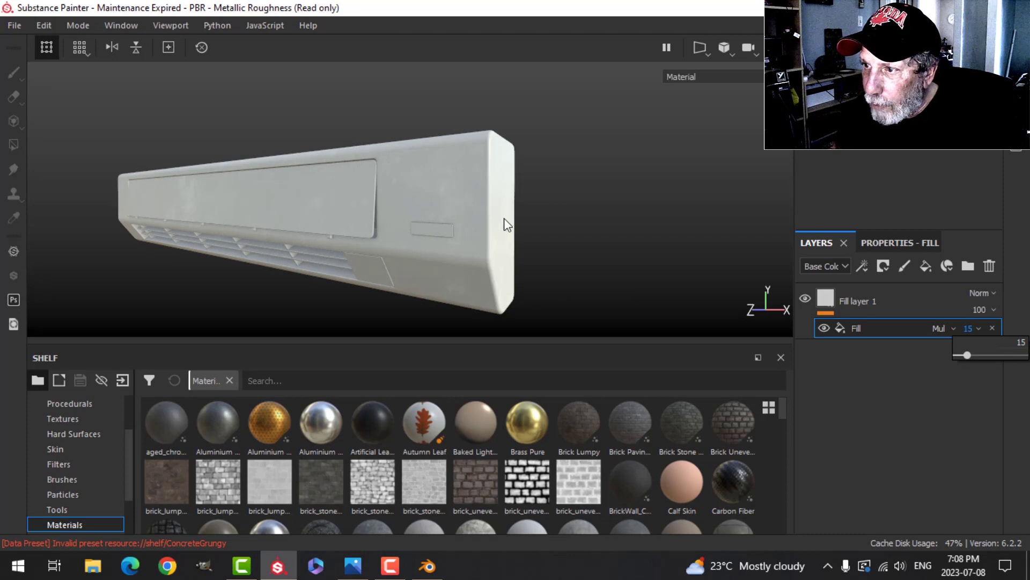
Rename Fill layer 1 as Base
{"action": "scroll", "coordinate": [552, 231], "scroll_direction": "up", "scroll_amount": 3}
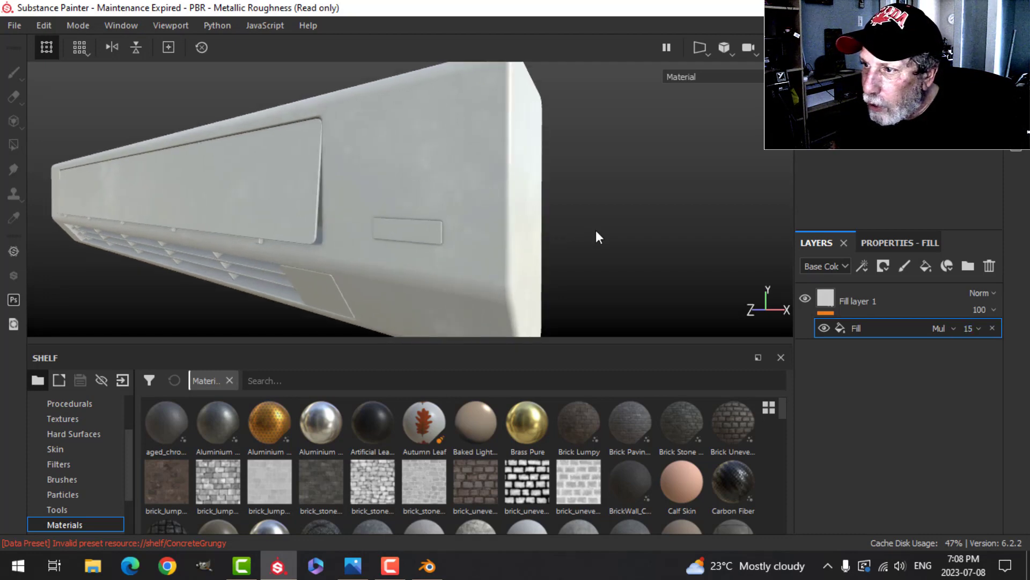
{"action": "scroll", "coordinate": [585, 239], "scroll_direction": "down", "scroll_amount": 3}
{"action": "mouse_move", "coordinate": [578, 249]}
{"action": "left_mouse_down", "text": "alt"}
{"action": "mouse_move", "coordinate": [555, 248]}
{"action": "mouse_move", "coordinate": [565, 233]}
{"action": "mouse_move", "coordinate": [590, 239]}
{"action": "left_mouse_up", "text": "alt"}
{"action": "double_click", "coordinate": [853, 301]}
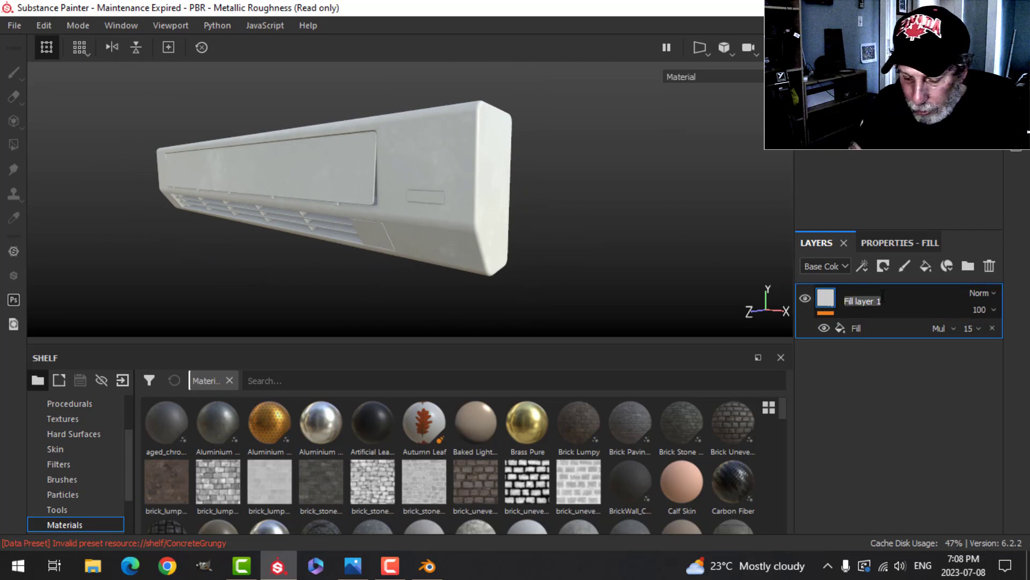
{"action": "type", "text": "Base"}
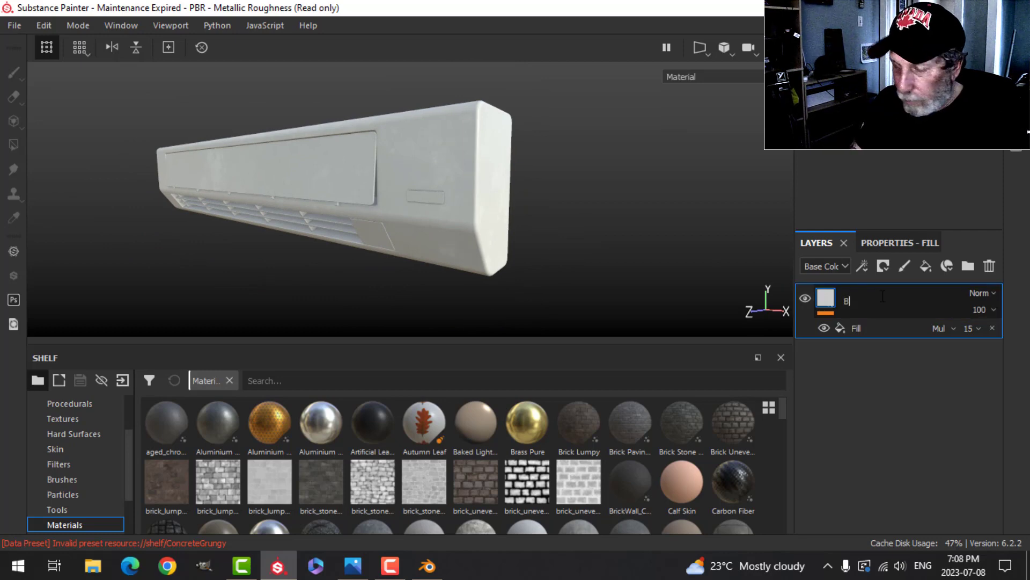
{"action": "key", "text": "Return"}
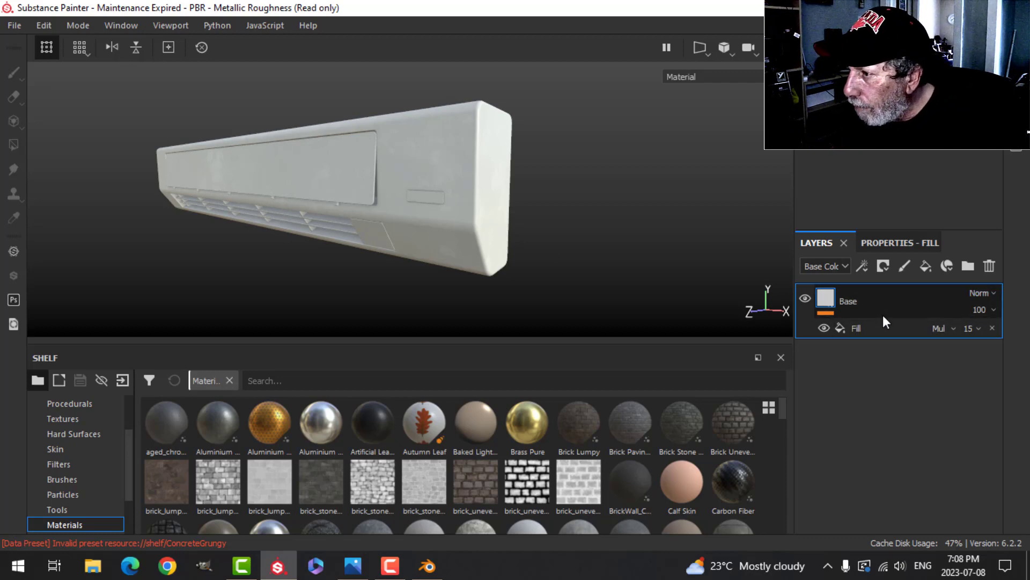
Add a new fill layer above Base and name it Dirt Edges
{"action": "left_click", "coordinate": [927, 273]}
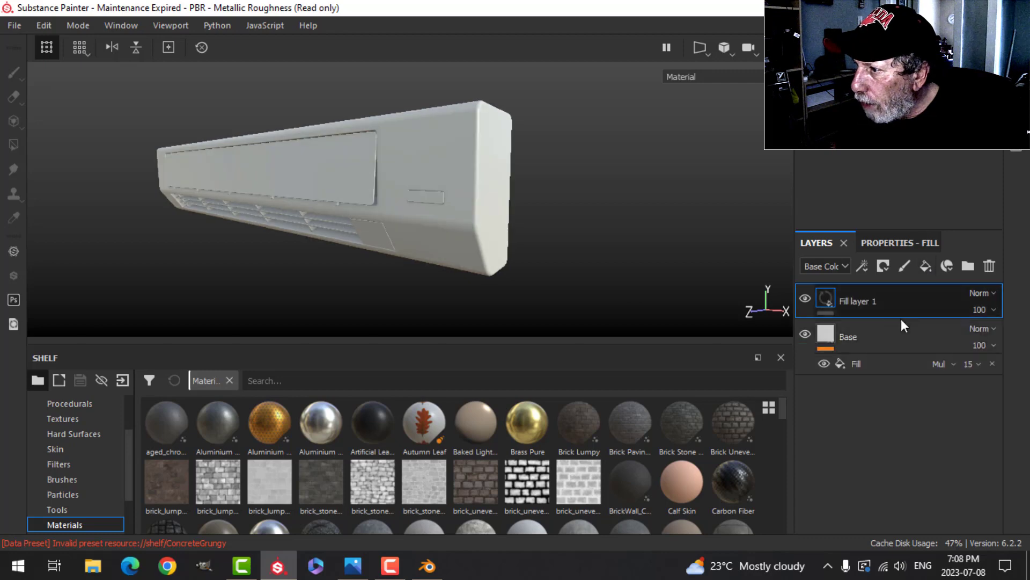
{"action": "type", "text": "D"}
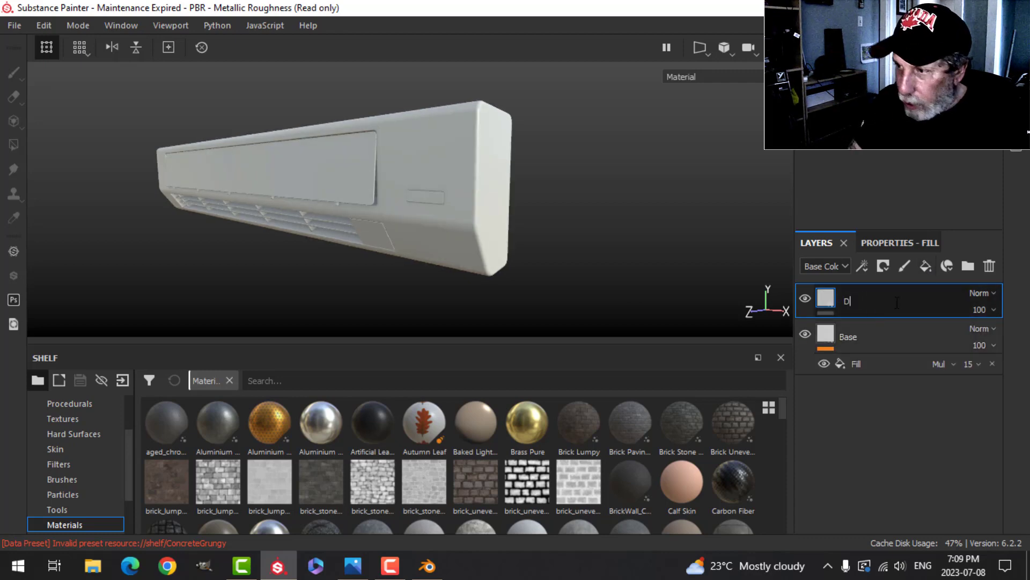
{"action": "type", "text": "irt E"}
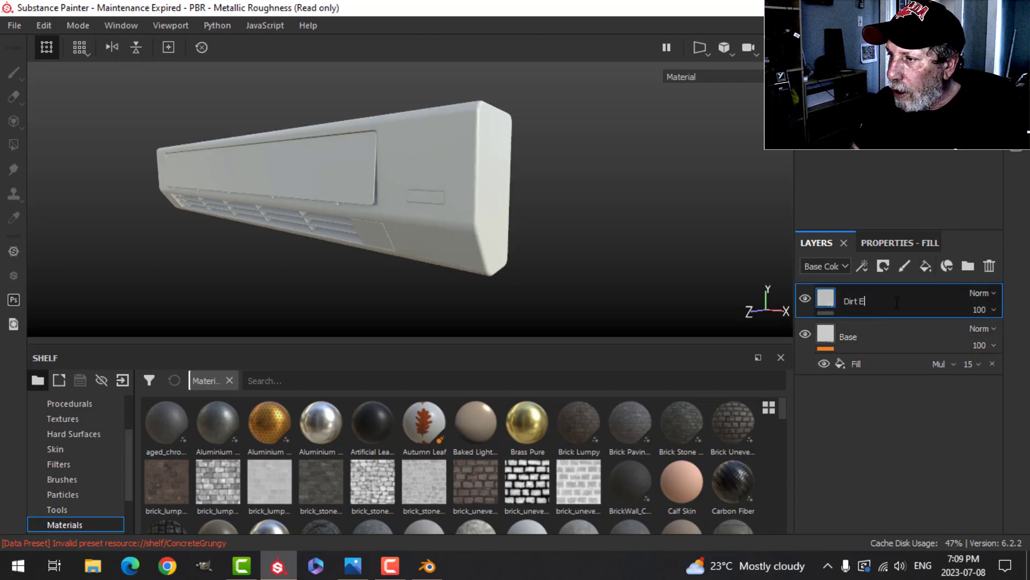
{"action": "type", "text": "dges"}
{"action": "key", "text": "Return"}
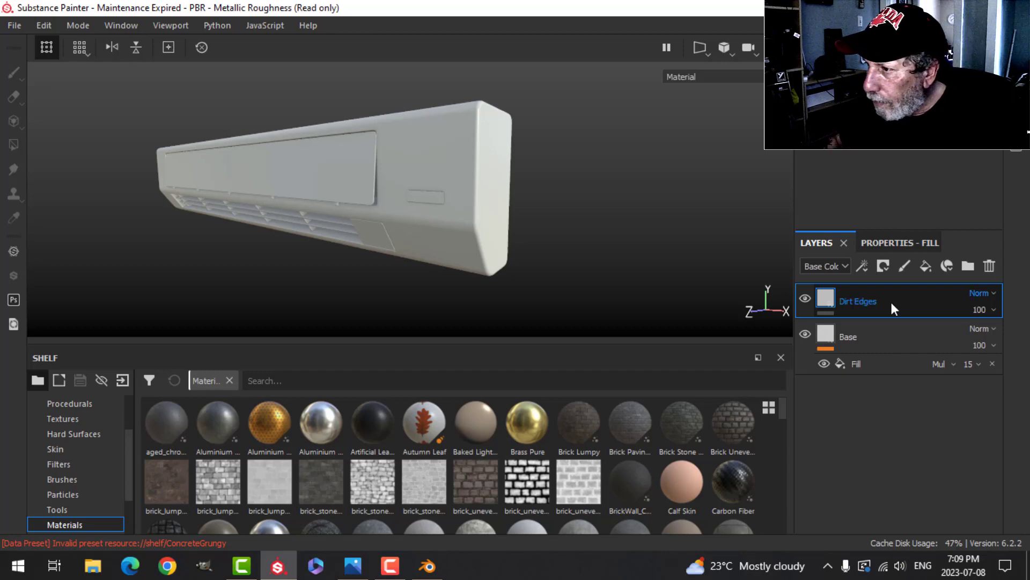
Limit the Dirt Edges layer's material channels to color and rough and set its roughness to 1
{"action": "left_click", "coordinate": [875, 246]}
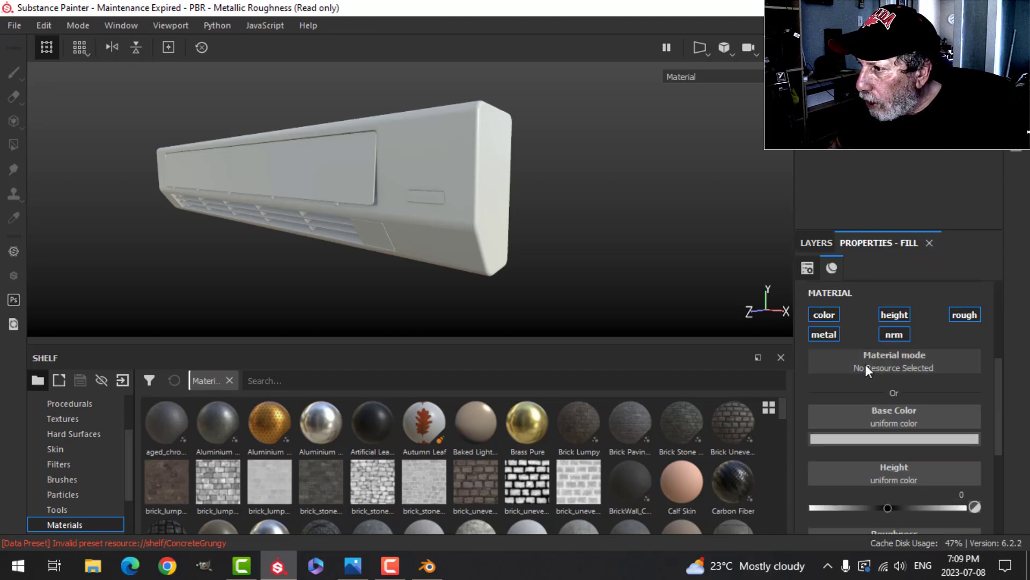
{"action": "left_click", "coordinate": [837, 317]}
{"action": "left_click", "coordinate": [964, 316]}
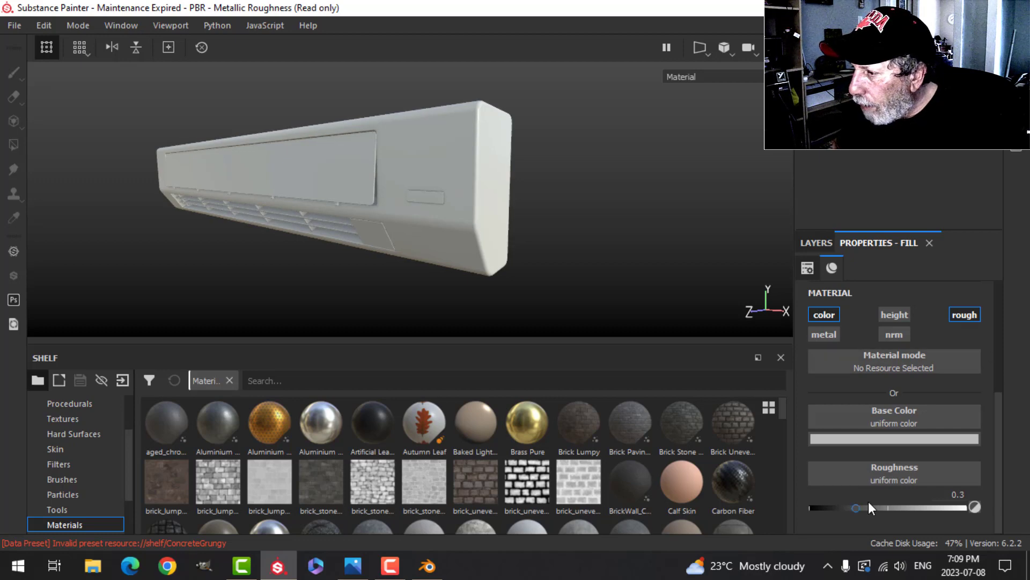
{"action": "left_click_drag", "start_coordinate": [862, 507], "coordinate": [1003, 508]}
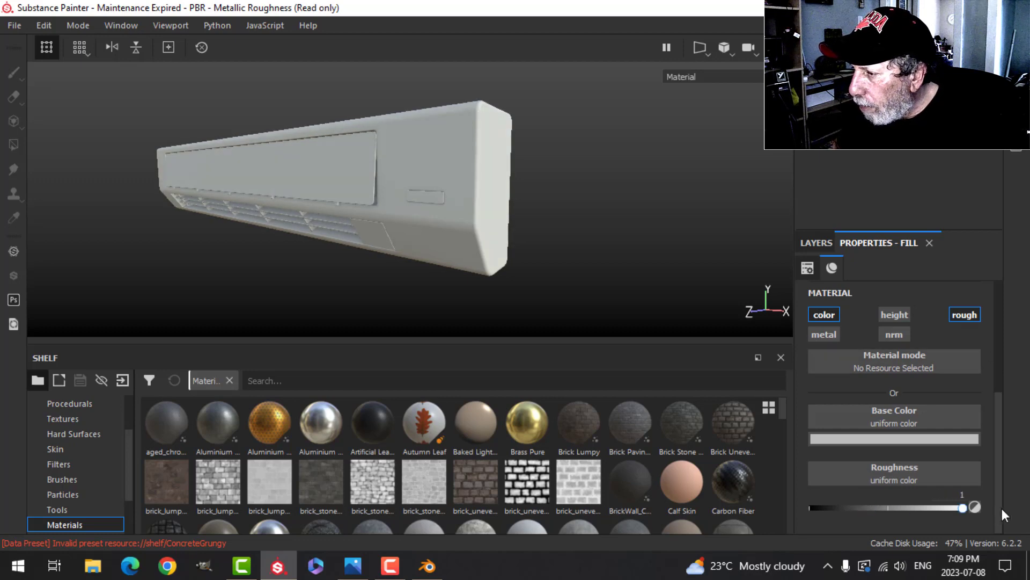
Set the Dirt Edges layer's base color to a dusty yellow-brown with RGB values of 0.440, 0.363 and 0.165
{"action": "left_click", "coordinate": [899, 439]}
{"action": "left_click", "coordinate": [987, 265]}
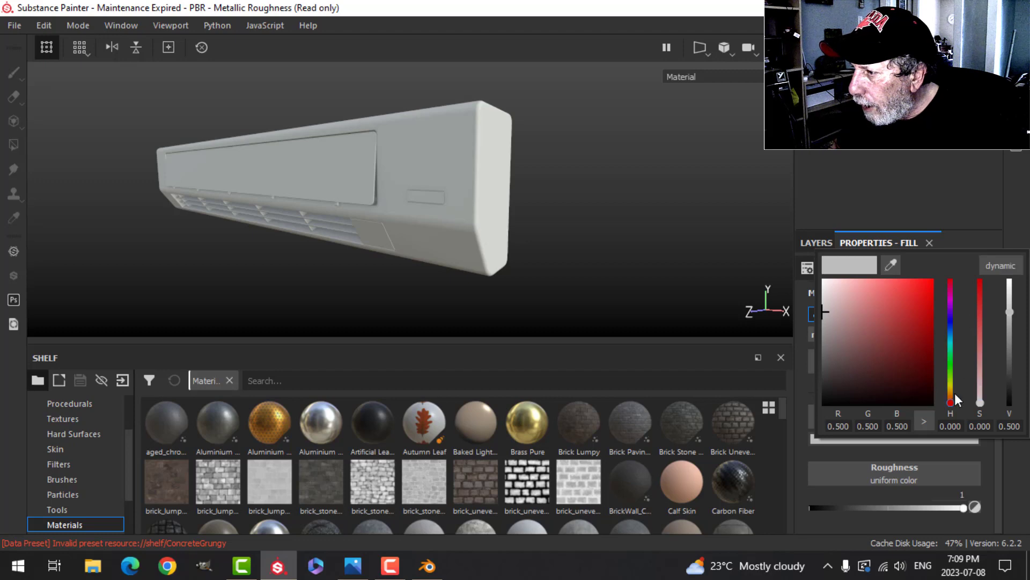
{"action": "left_click_drag", "start_coordinate": [951, 402], "coordinate": [954, 390]}
{"action": "left_click_drag", "start_coordinate": [873, 334], "coordinate": [861, 317]}
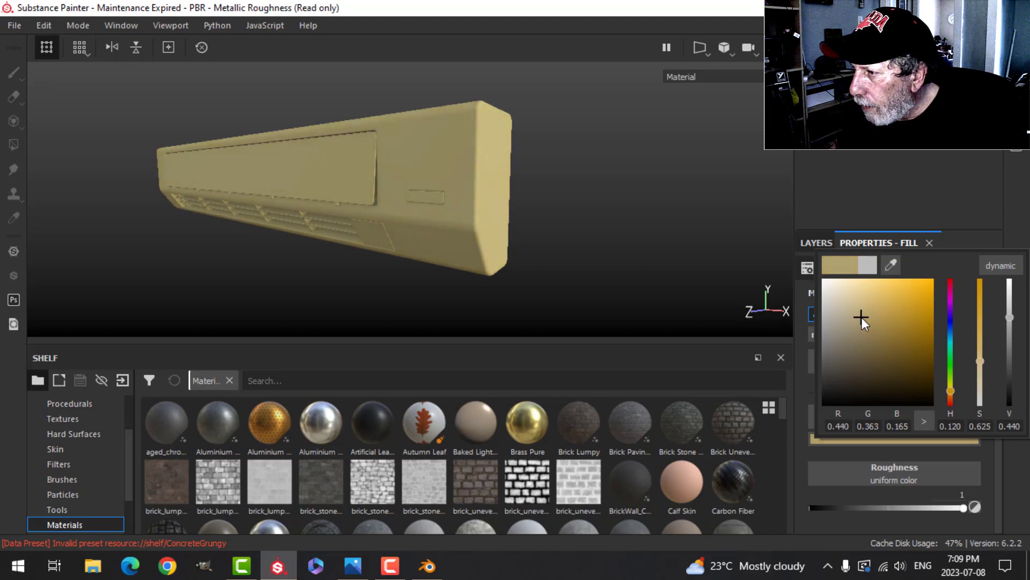
Add a black mask to the Dirt Edges layer
{"action": "left_click", "coordinate": [818, 244]}
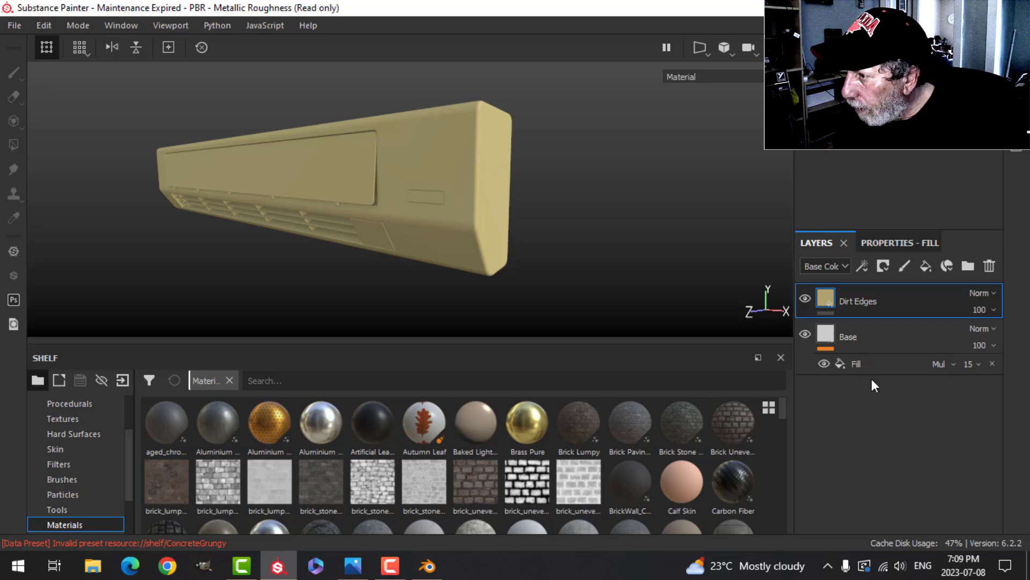
{"action": "left_click", "coordinate": [885, 266]}
{"action": "left_click", "coordinate": [897, 300]}
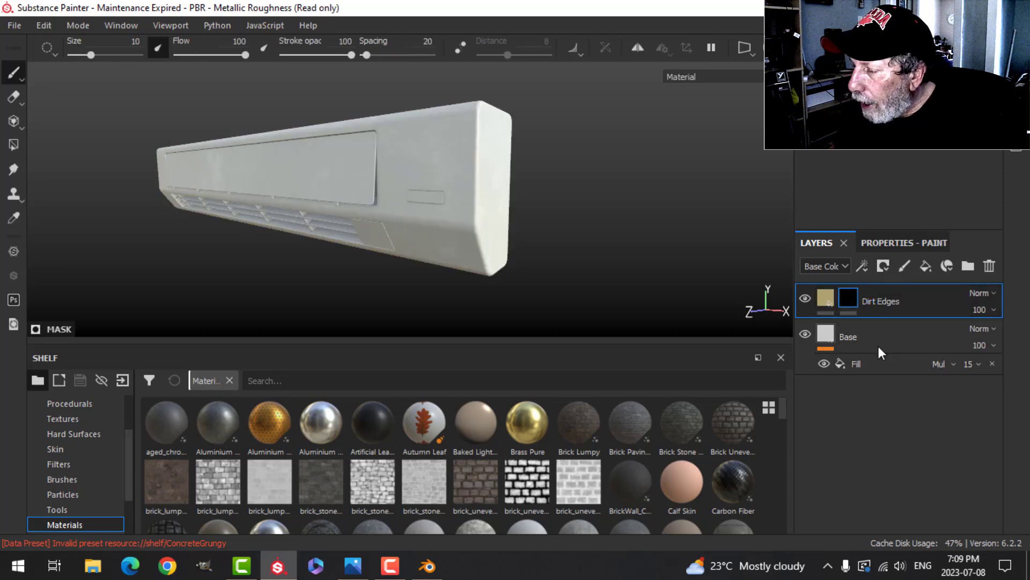
Add a generator to the Dirt Edges mask and assign Mask Builder - Legacy to it
{"action": "left_click", "coordinate": [863, 265]}
{"action": "left_click", "coordinate": [884, 287]}
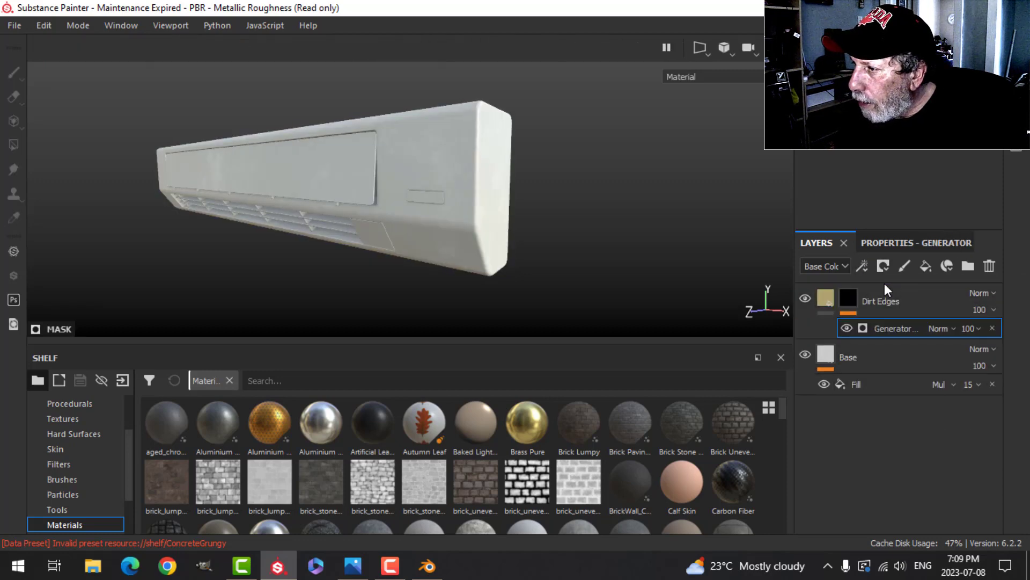
{"action": "left_click", "coordinate": [900, 241]}
{"action": "left_click", "coordinate": [894, 292]}
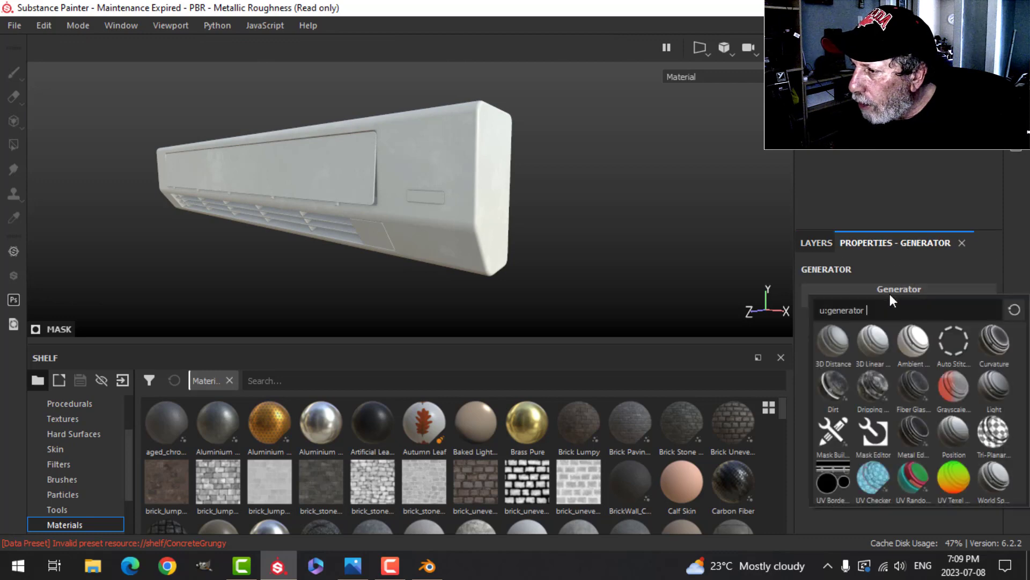
{"action": "left_click", "coordinate": [835, 431]}
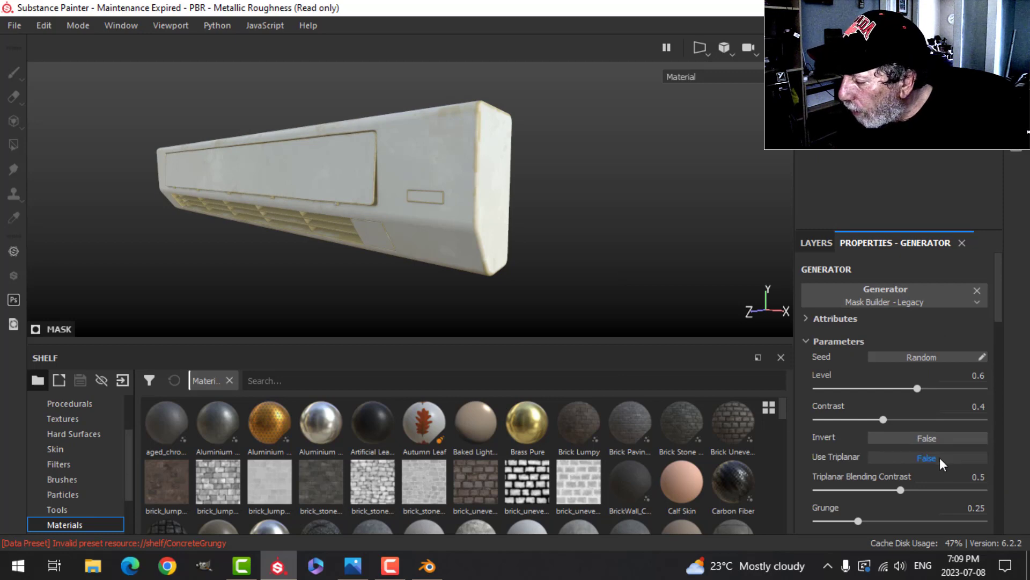
{"action": "scroll", "coordinate": [393, 175], "scroll_direction": "up", "scroll_amount": 1}
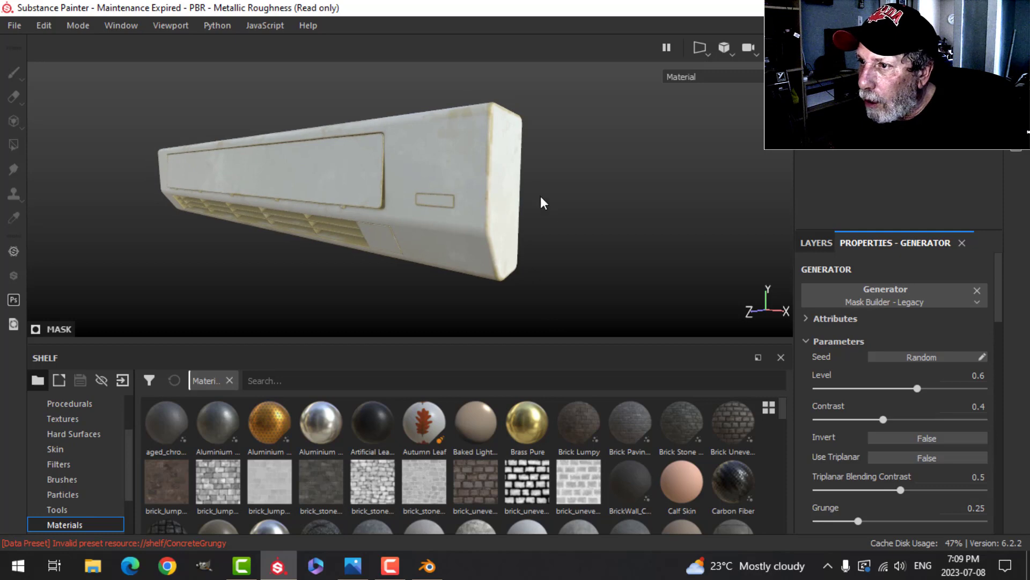
{"action": "mouse_move", "coordinate": [540, 202]}
{"action": "left_mouse_down", "text": "alt"}
{"action": "mouse_move", "coordinate": [533, 184]}
{"action": "mouse_move", "coordinate": [532, 196]}
{"action": "mouse_move", "coordinate": [542, 182]}
{"action": "left_mouse_up", "text": "alt"}
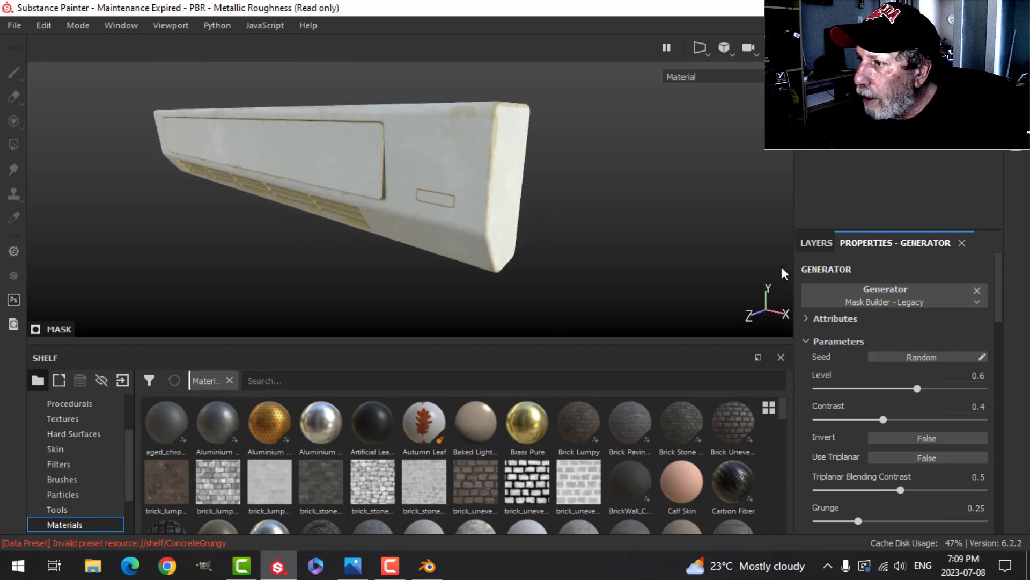
Set the Dirt Edges fill's filtering to Bilinear | Sharp
{"action": "left_click", "coordinate": [816, 242]}
{"action": "left_click", "coordinate": [827, 291]}
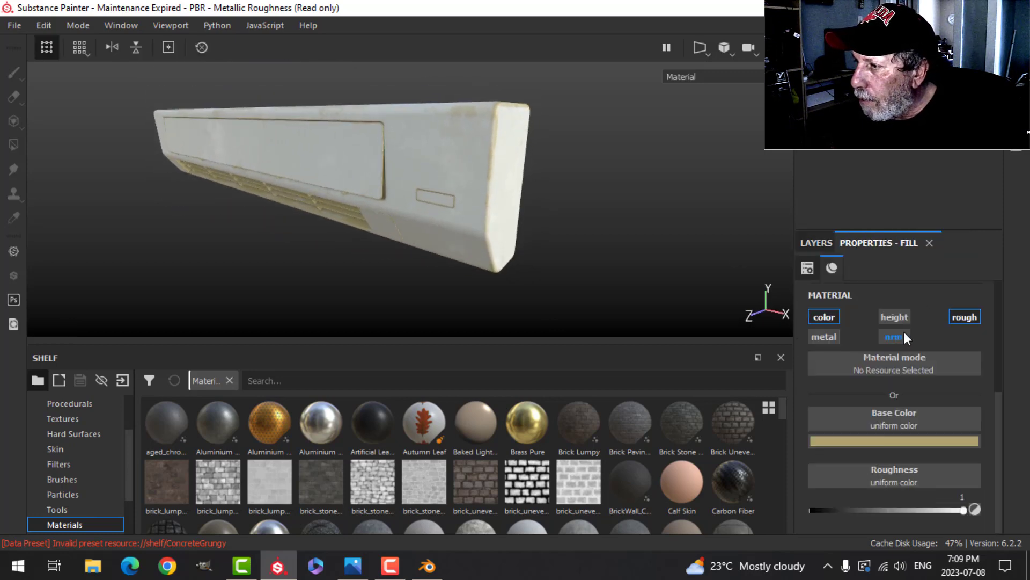
{"action": "scroll", "coordinate": [903, 332], "scroll_direction": "up", "scroll_amount": 4}
{"action": "left_click", "coordinate": [884, 334]}
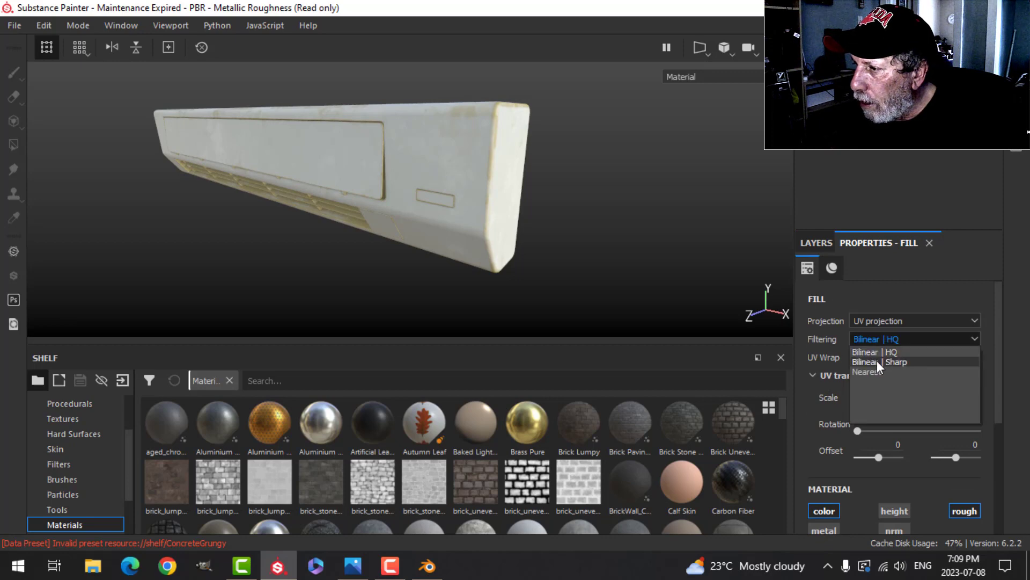
{"action": "left_click", "coordinate": [876, 360]}
Open the Mask Builder generator on the Dirt Edges mask and set its Level to 0.54
{"action": "left_click", "coordinate": [817, 243]}
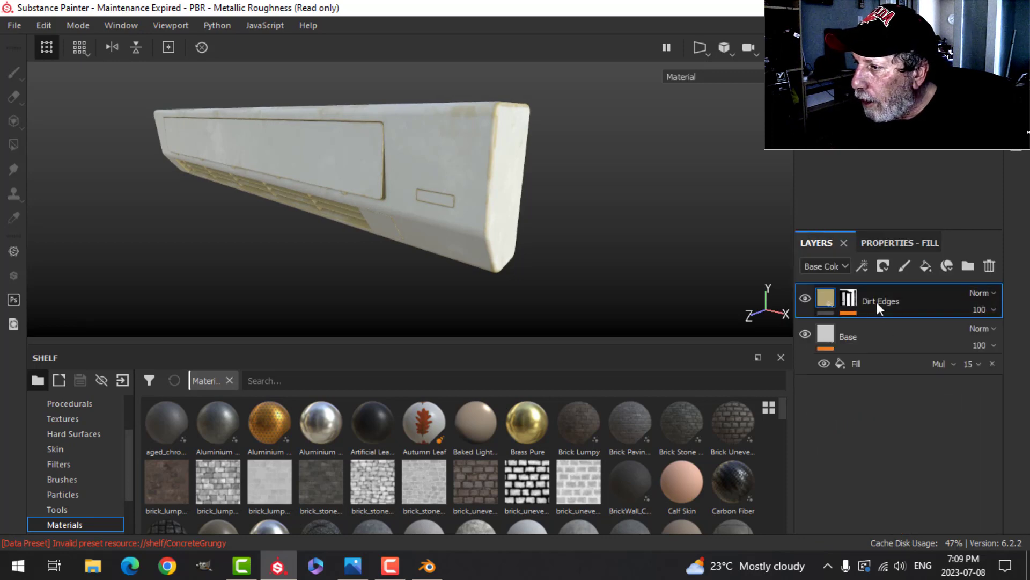
{"action": "left_click", "coordinate": [848, 299]}
{"action": "left_click", "coordinate": [889, 327]}
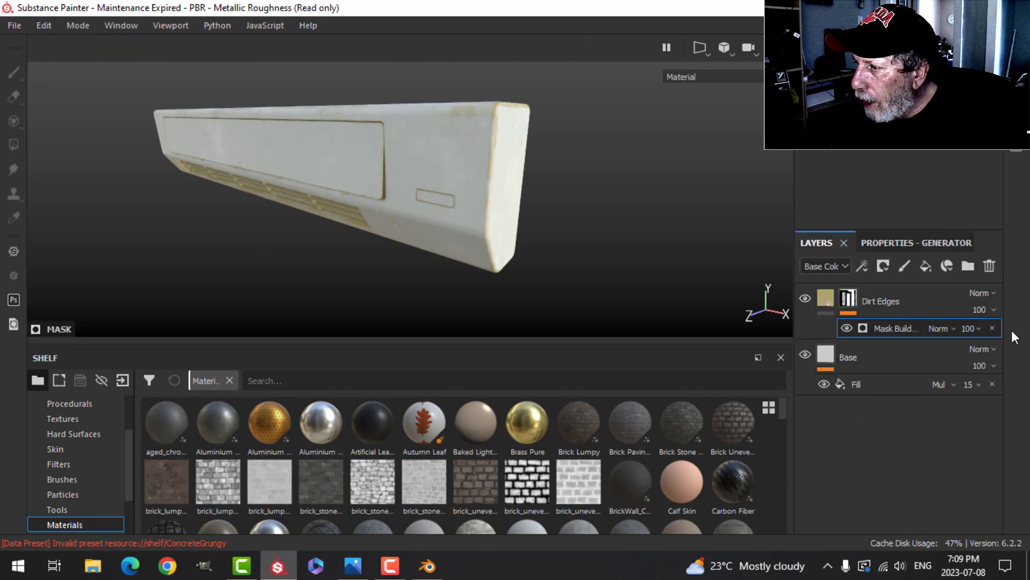
{"action": "left_click", "coordinate": [918, 242]}
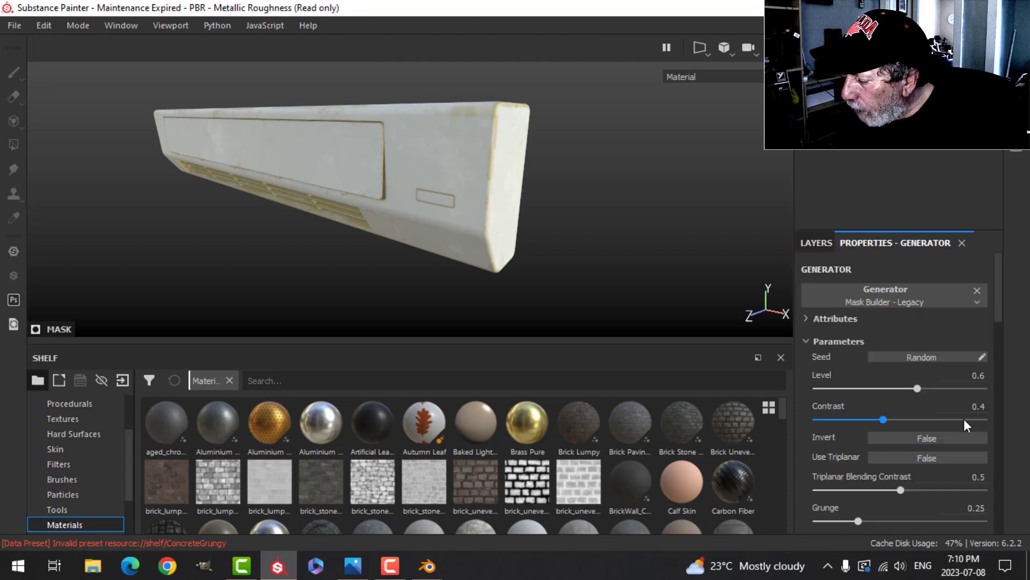
{"action": "left_click", "coordinate": [959, 375]}
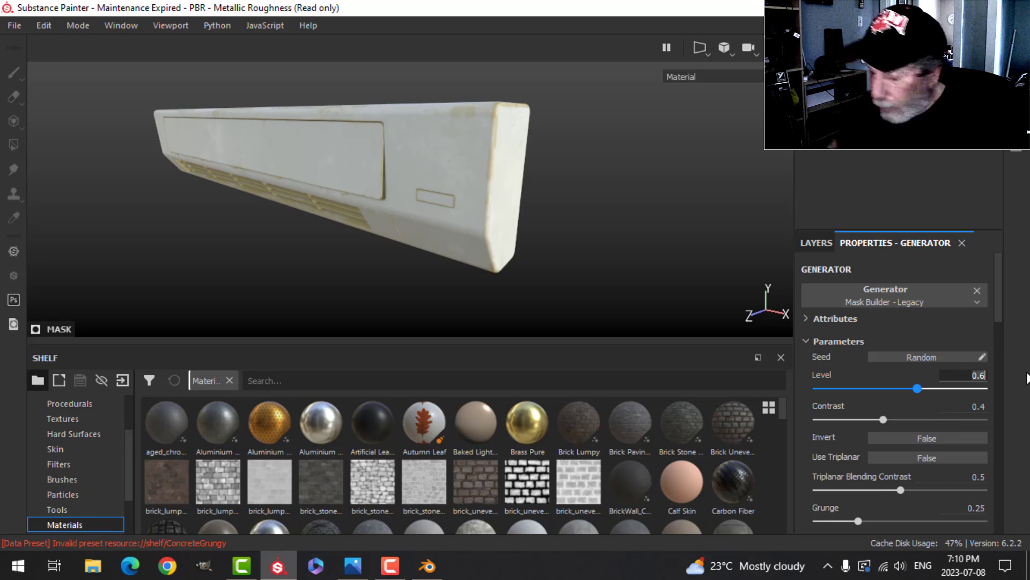
{"action": "key", "text": "BackSpace"}
{"action": "type", "text": "54"}
{"action": "key", "text": "Return"}
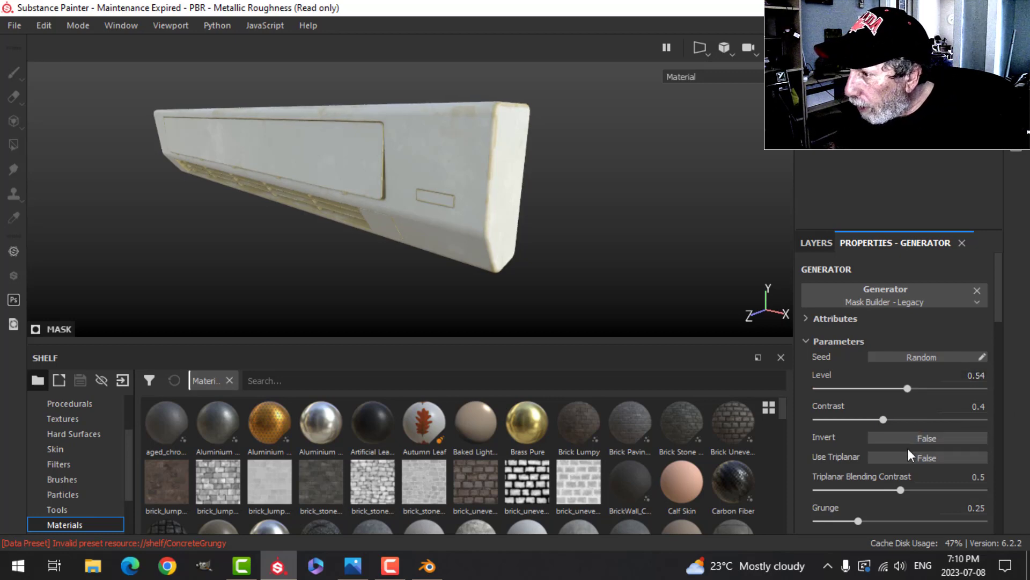
Set the overall Contrast of the Dirt Edges mask generator to 0.25
{"action": "left_click", "coordinate": [966, 407]}
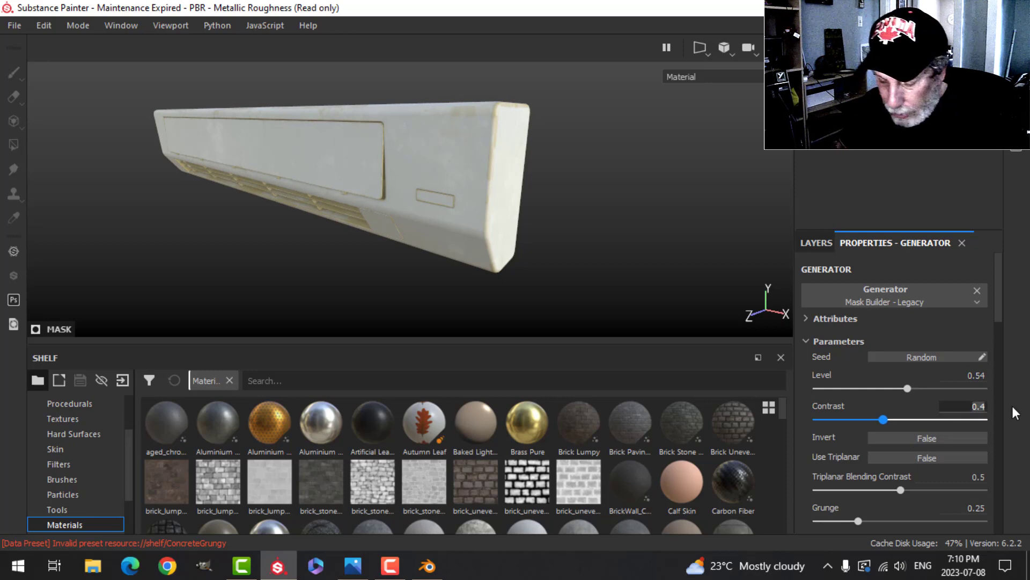
{"action": "key", "text": "BackSpace"}
{"action": "type", "text": "25"}
{"action": "key", "text": "Return"}
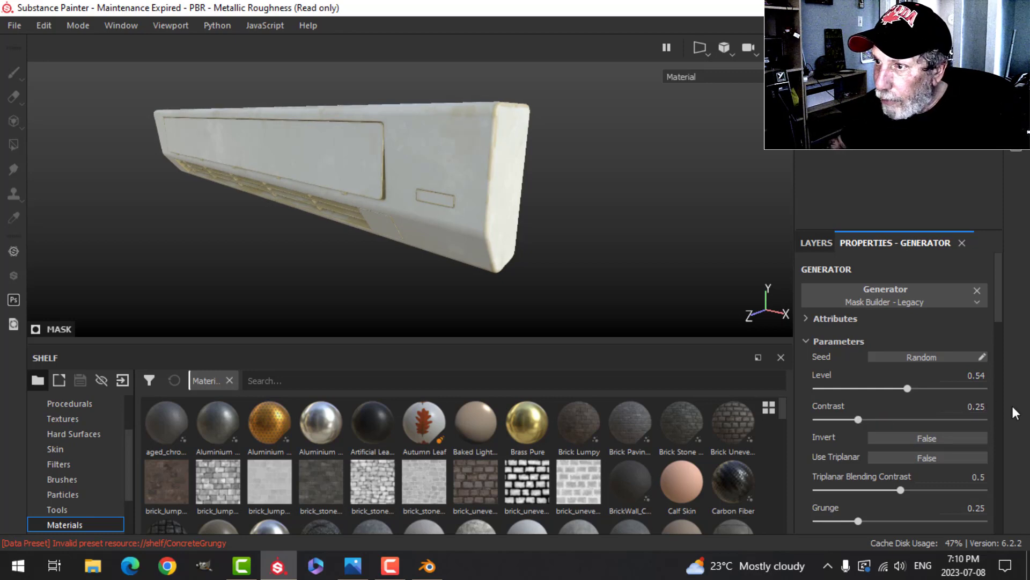
Expand the generator's Grunge settings and set the grunge Scale to 3
{"action": "scroll", "coordinate": [942, 452], "scroll_direction": "down", "scroll_amount": 1}
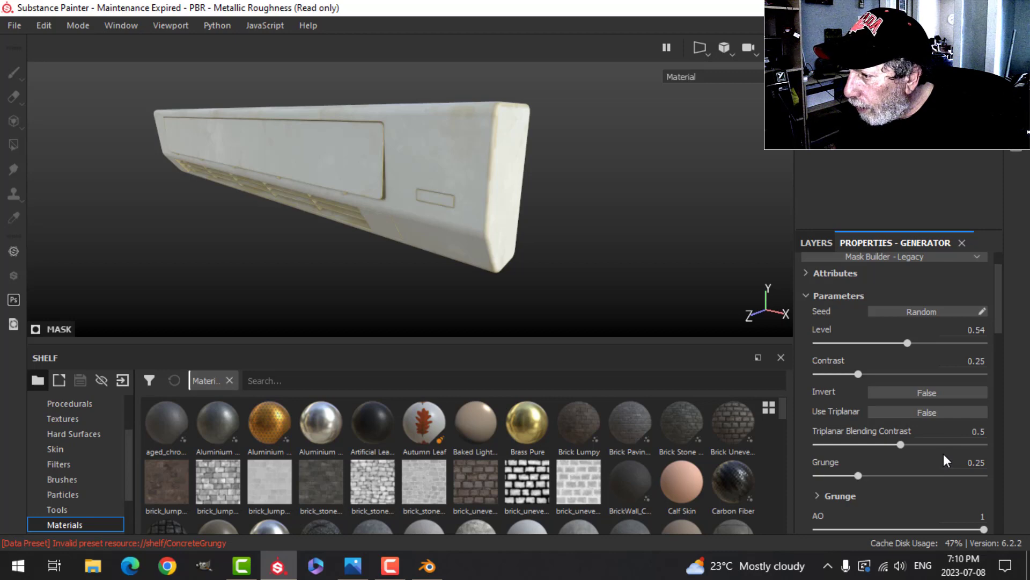
{"action": "scroll", "coordinate": [912, 450], "scroll_direction": "down", "scroll_amount": 1}
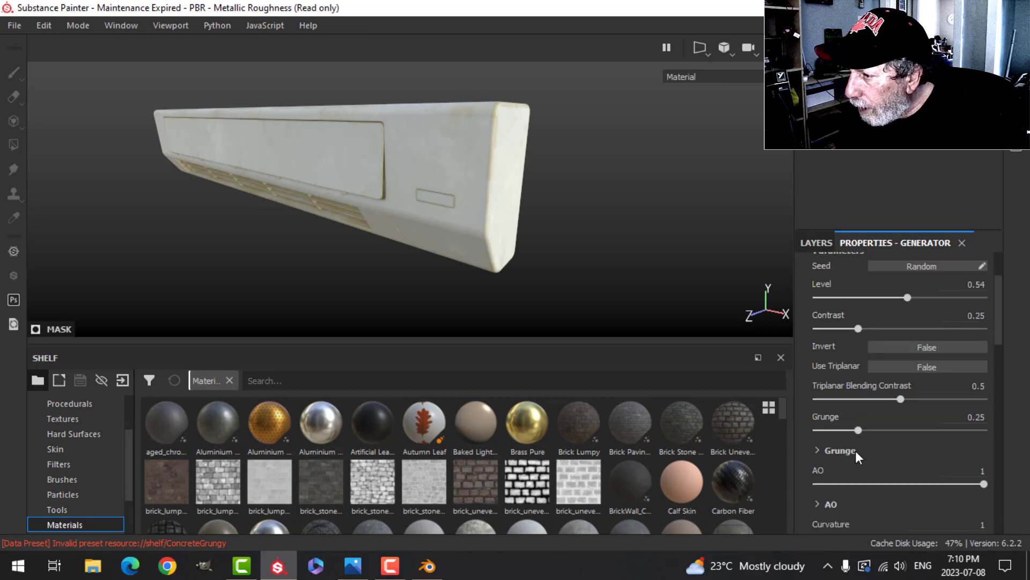
{"action": "left_click", "coordinate": [816, 449]}
{"action": "double_click", "coordinate": [971, 466]}
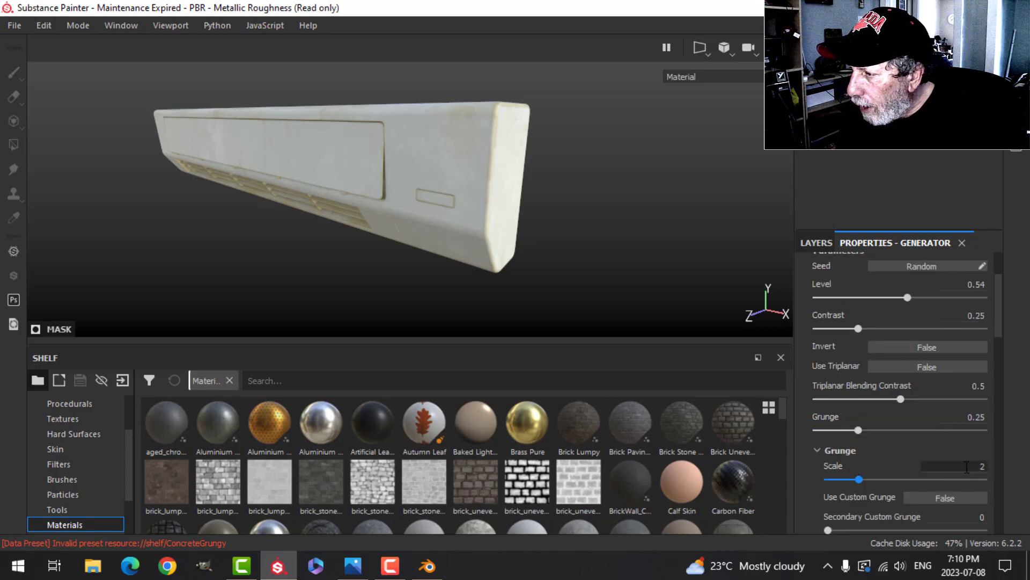
{"action": "type", "text": "2"}
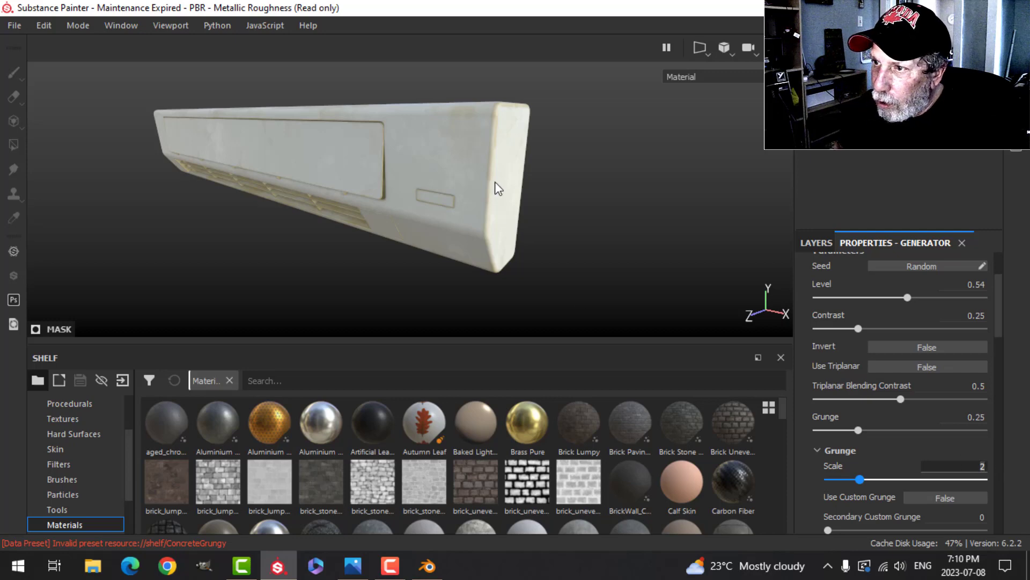
{"action": "key", "text": "BackSpace"}
{"action": "type", "text": "3"}
{"action": "key", "text": "Return"}
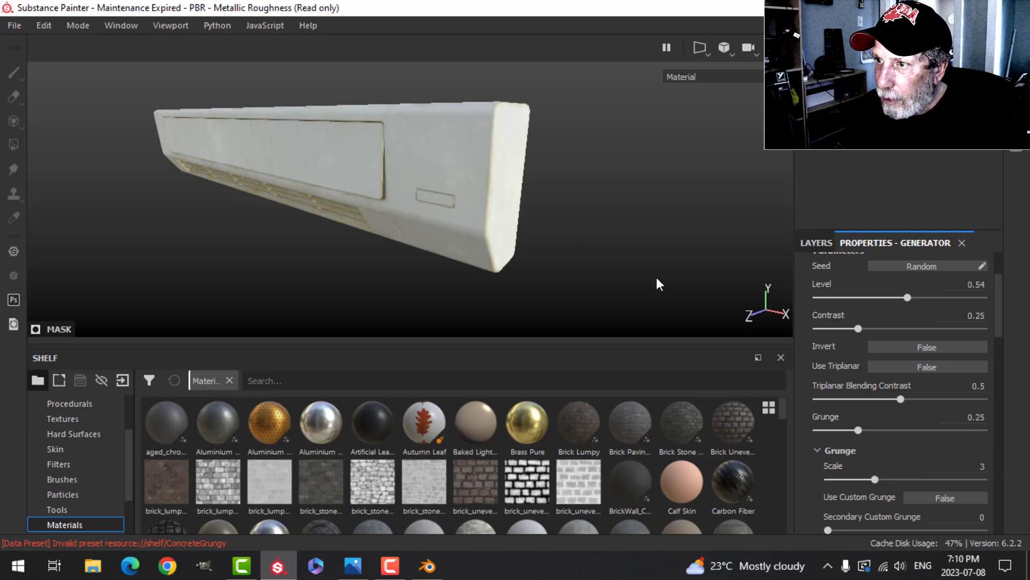
Expand the generator's AO settings and set the AO Range to 0.9
{"action": "scroll", "coordinate": [944, 472], "scroll_direction": "down", "scroll_amount": 5}
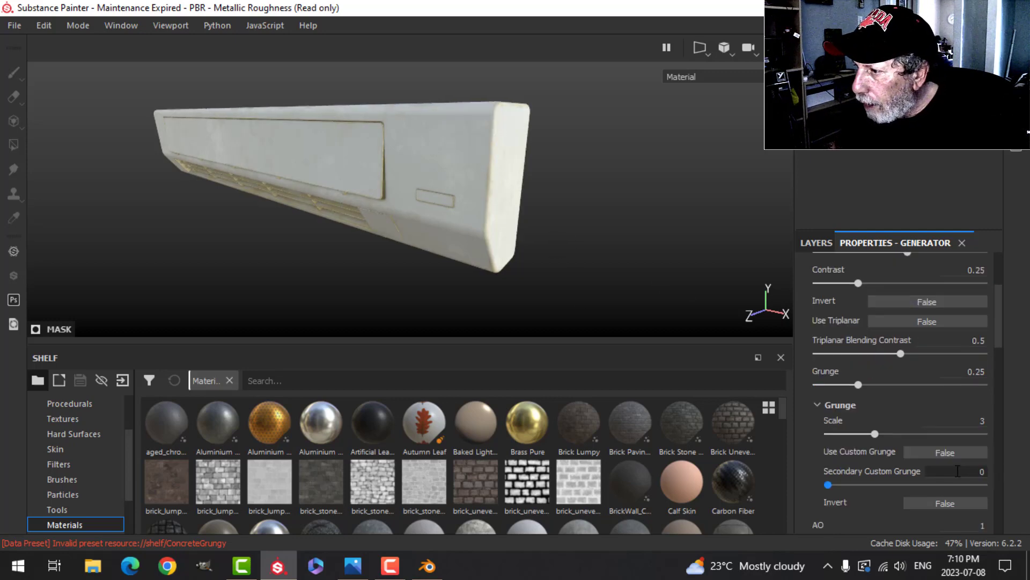
{"action": "scroll", "coordinate": [931, 468], "scroll_direction": "down", "scroll_amount": 2}
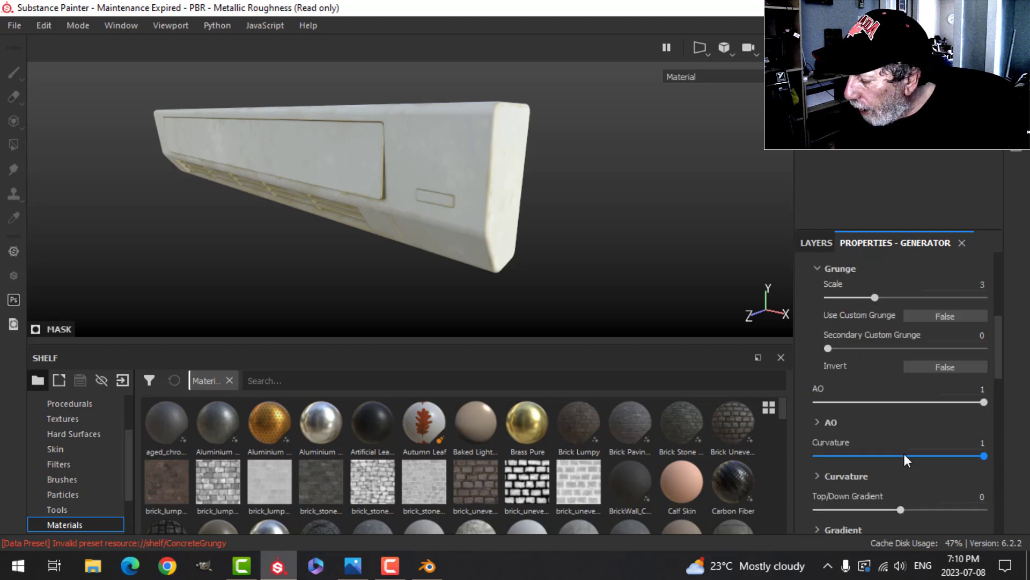
{"action": "left_click", "coordinate": [817, 423]}
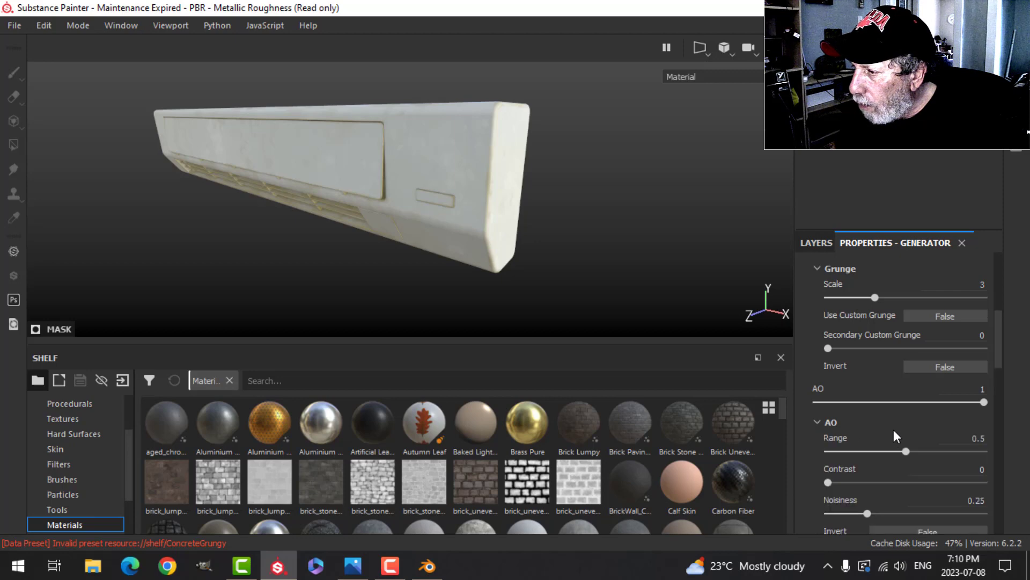
{"action": "left_click", "coordinate": [974, 438]}
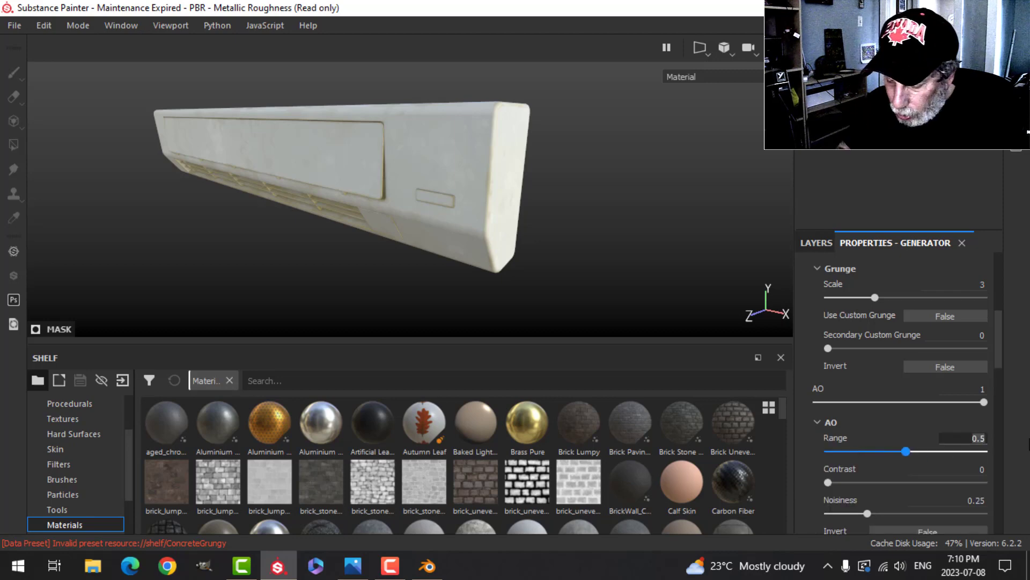
{"action": "key", "text": "BackSpace"}
{"action": "key", "text": "BackSpace"}
{"action": "type", "text": ".9"}
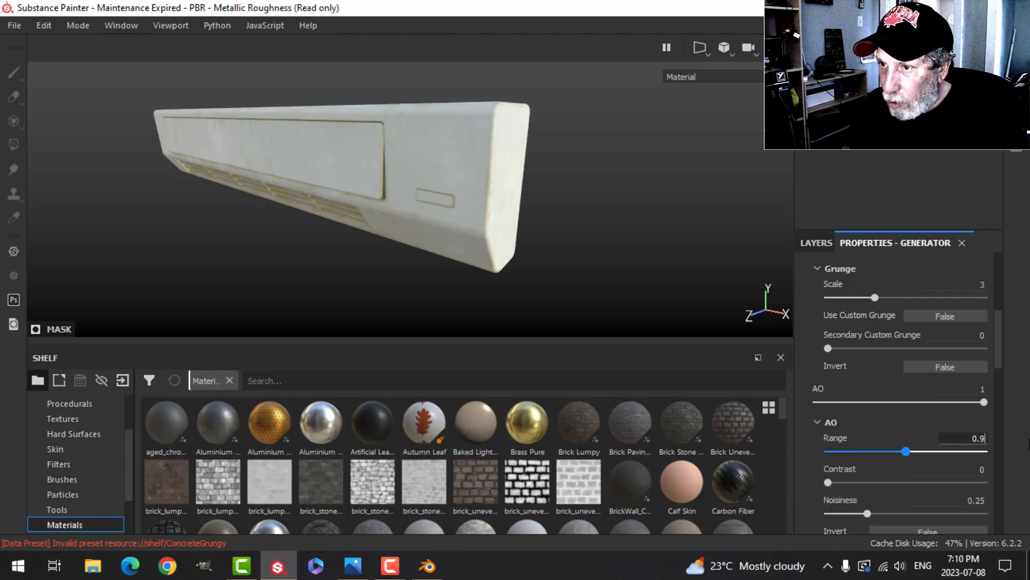
{"action": "key", "text": "Return"}
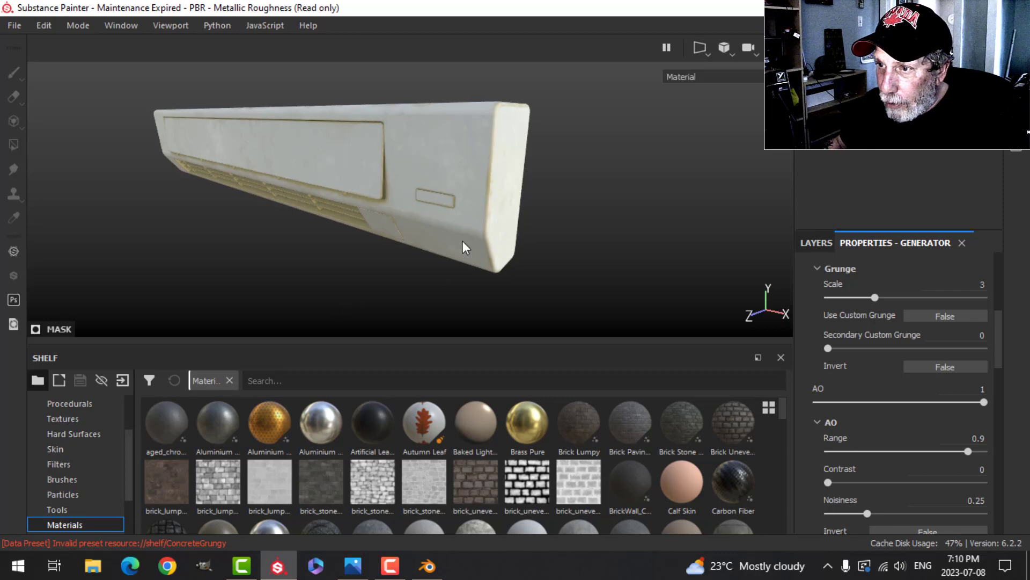
Set the AO Noisiness of the Dirt Edges mask generator to 0.5
{"action": "scroll", "coordinate": [369, 203], "scroll_direction": "up", "scroll_amount": 3}
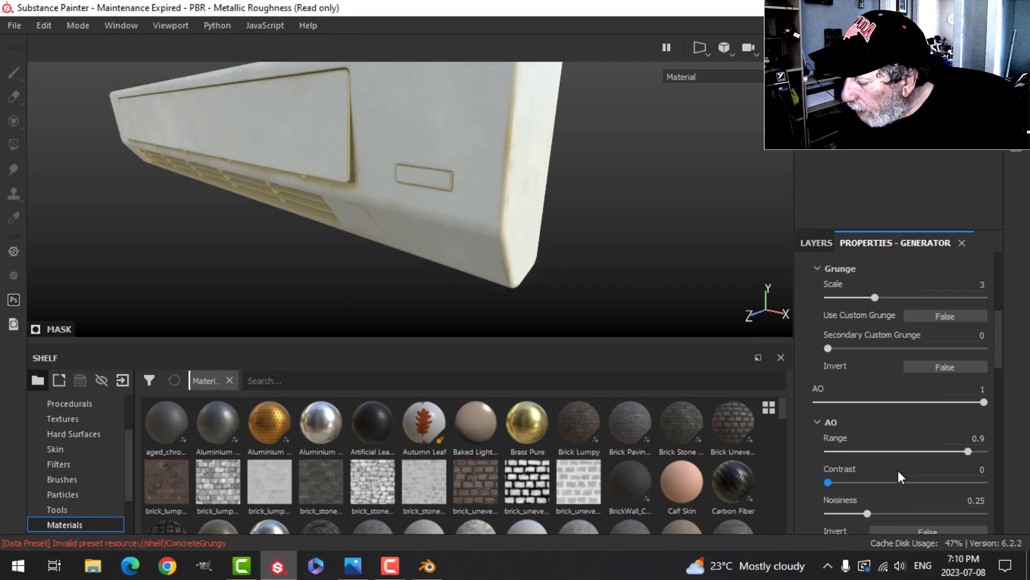
{"action": "scroll", "coordinate": [897, 470], "scroll_direction": "down", "scroll_amount": 3}
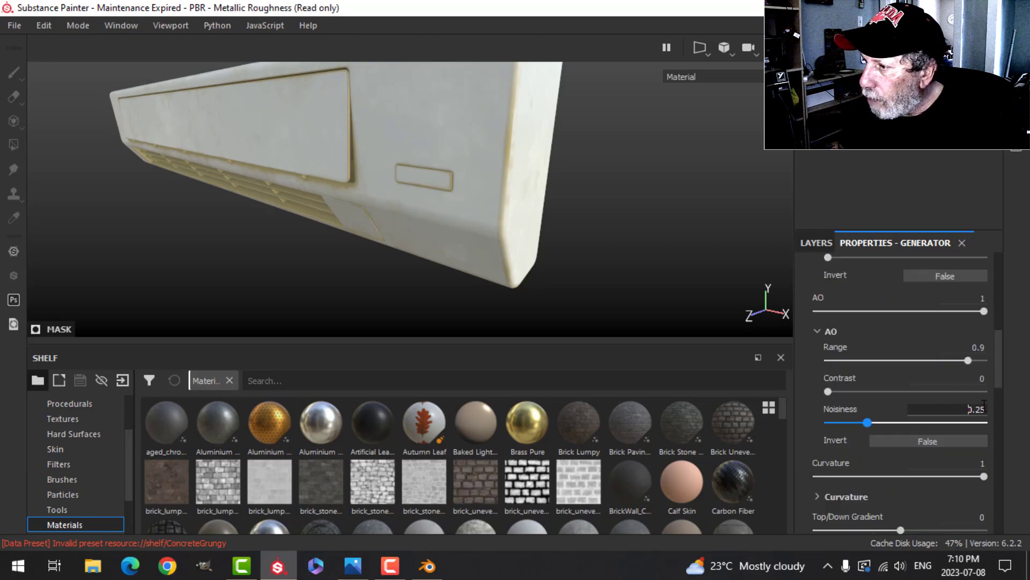
{"action": "left_click_drag", "start_coordinate": [968, 408], "coordinate": [1011, 407]}
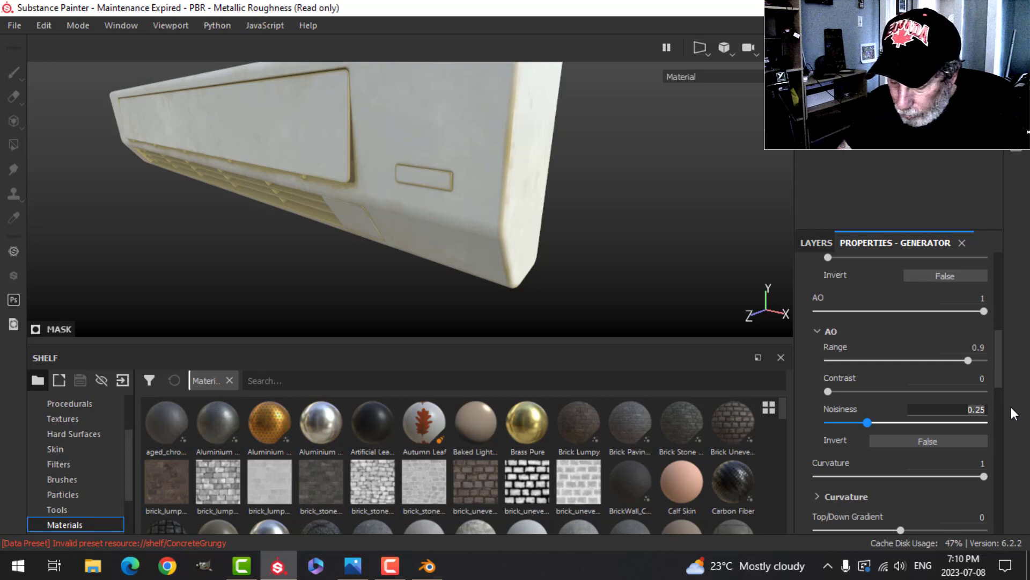
{"action": "type", "text": "0.5"}
{"action": "key", "text": "Return"}
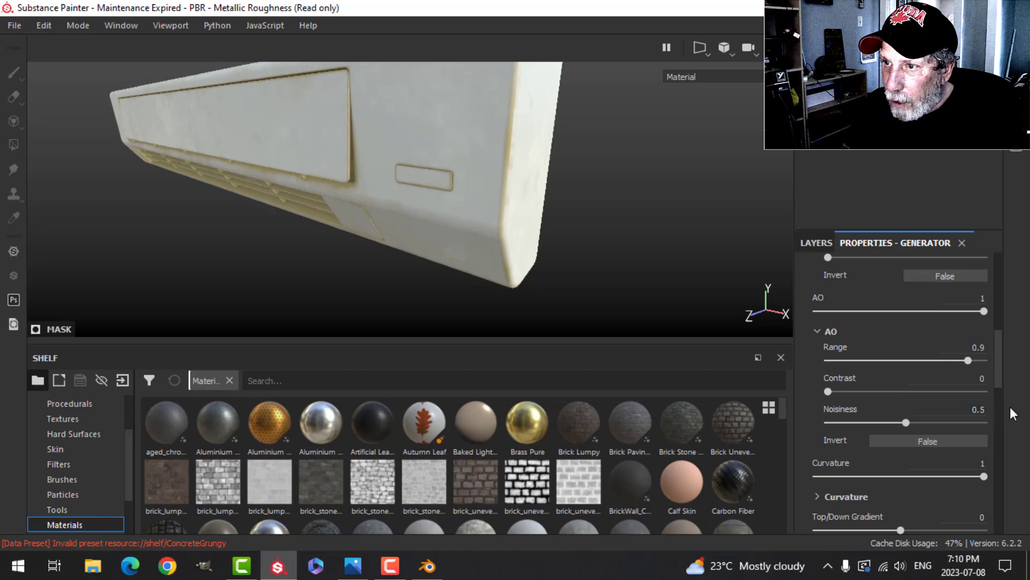
Examine the edge dirt on the air conditioner's front and vents, and review the generator's Grunge, AO and remaining parameters
{"action": "scroll", "coordinate": [365, 161], "scroll_direction": "up", "scroll_amount": 2}
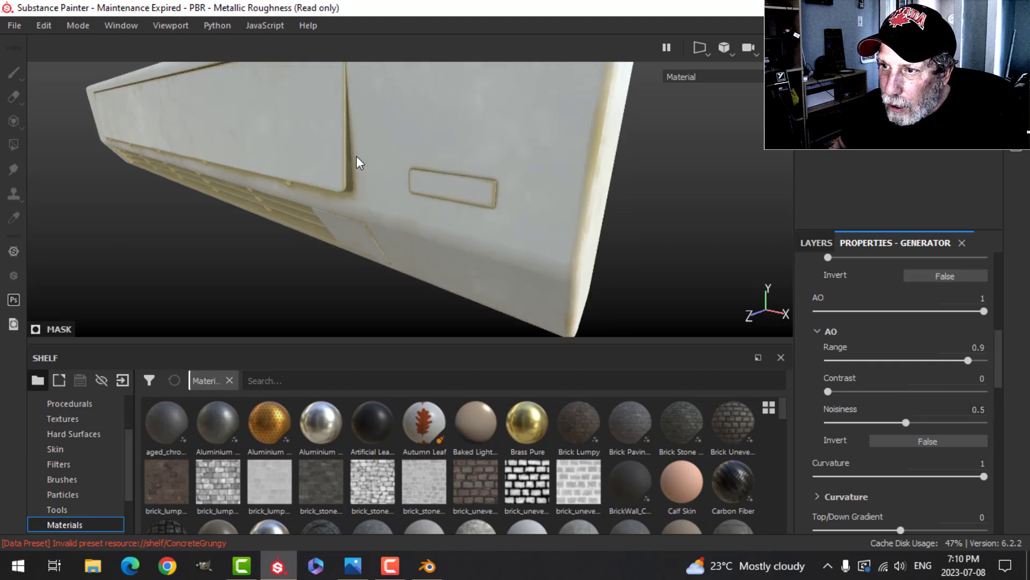
{"action": "scroll", "coordinate": [907, 490], "scroll_direction": "down", "scroll_amount": 2}
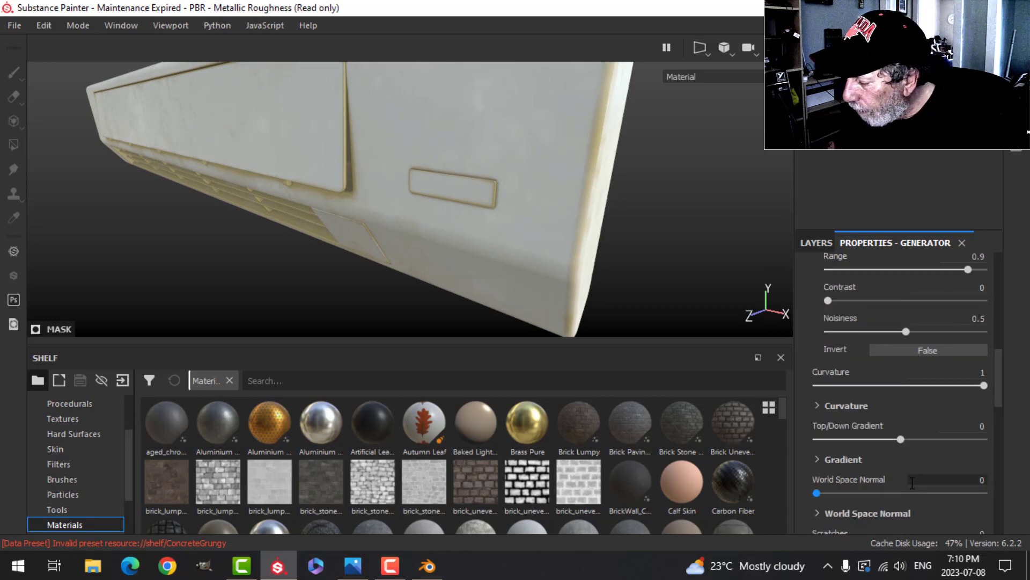
{"action": "scroll", "coordinate": [911, 482], "scroll_direction": "down", "scroll_amount": 1}
{"action": "scroll", "coordinate": [890, 474], "scroll_direction": "up", "scroll_amount": 4}
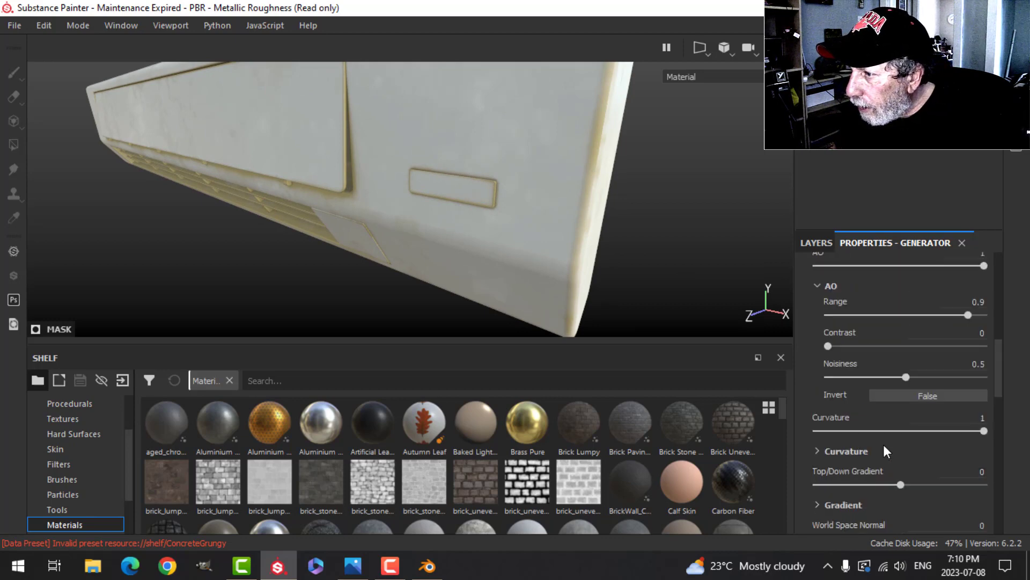
{"action": "scroll", "coordinate": [883, 444], "scroll_direction": "up", "scroll_amount": 1}
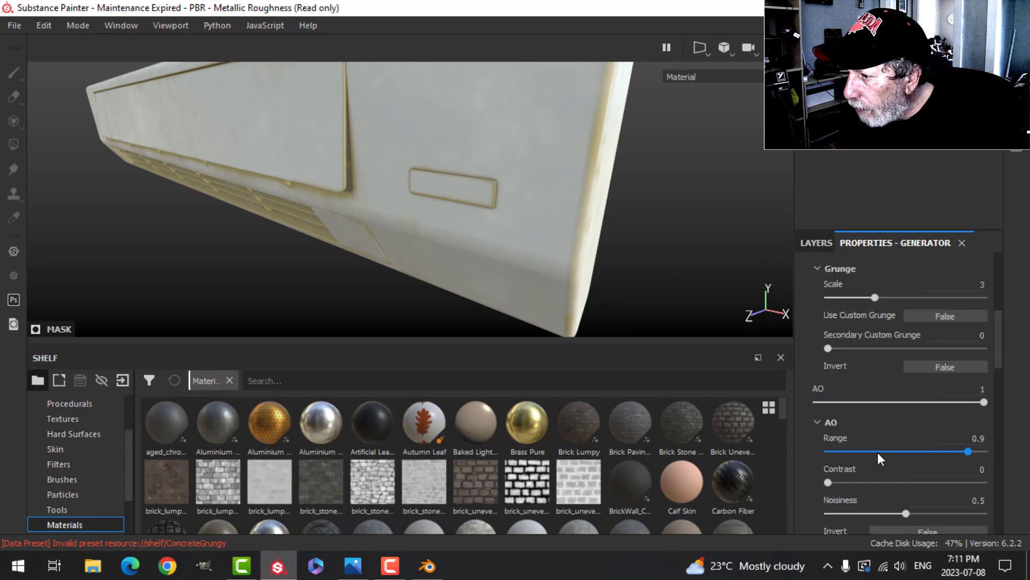
{"action": "scroll", "coordinate": [874, 457], "scroll_direction": "down", "scroll_amount": 2}
{"action": "scroll", "coordinate": [869, 461], "scroll_direction": "down", "scroll_amount": 5}
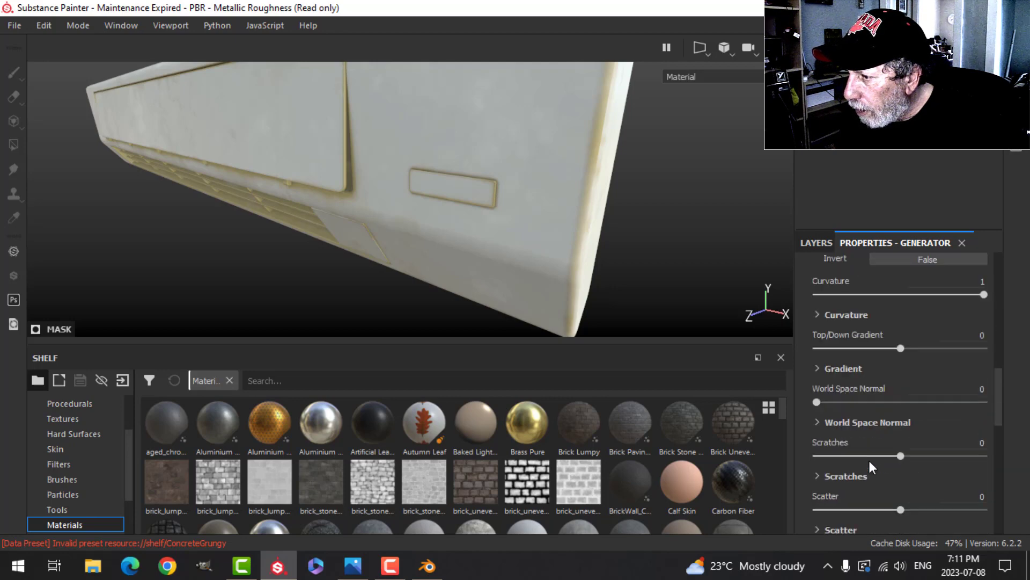
{"action": "scroll", "coordinate": [869, 461], "scroll_direction": "up", "scroll_amount": 6}
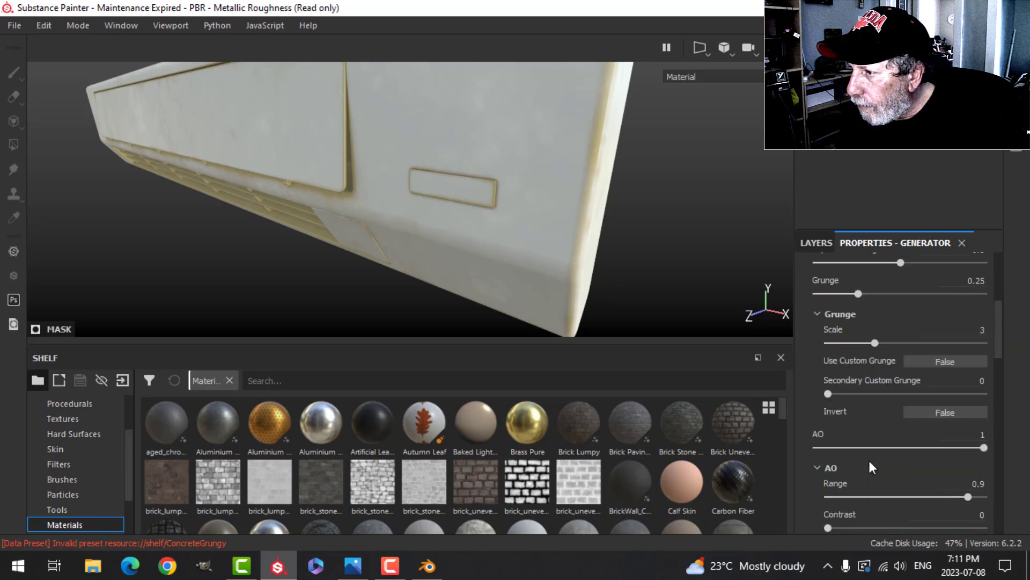
{"action": "left_click_drag", "start_coordinate": [415, 211], "coordinate": [462, 232], "text": "alt"}
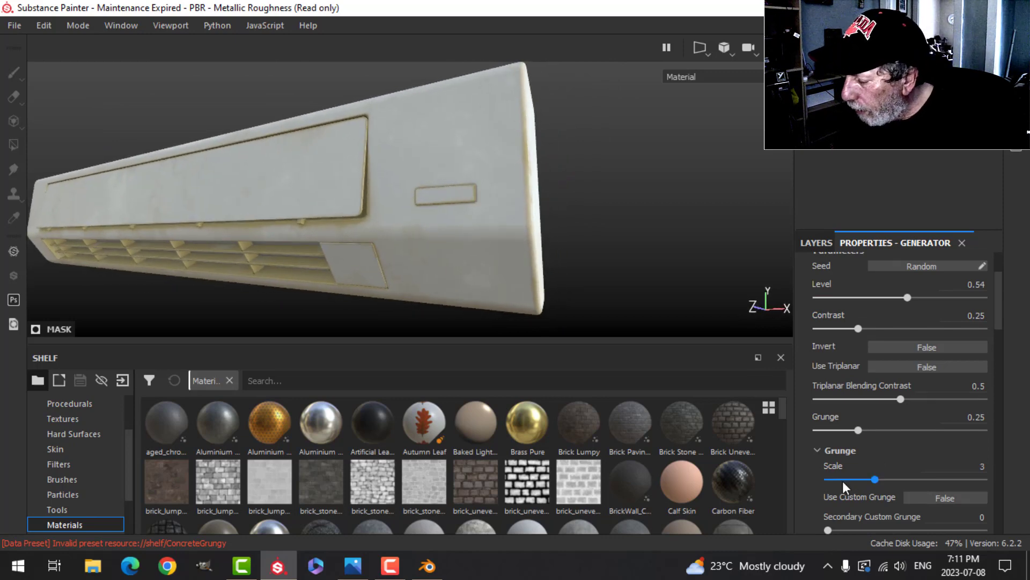
Expand the Curvature settings of the Dirt Edges mask generator and set the curvature Level Boost to 0.5
{"action": "scroll", "coordinate": [834, 478], "scroll_direction": "down", "scroll_amount": 6}
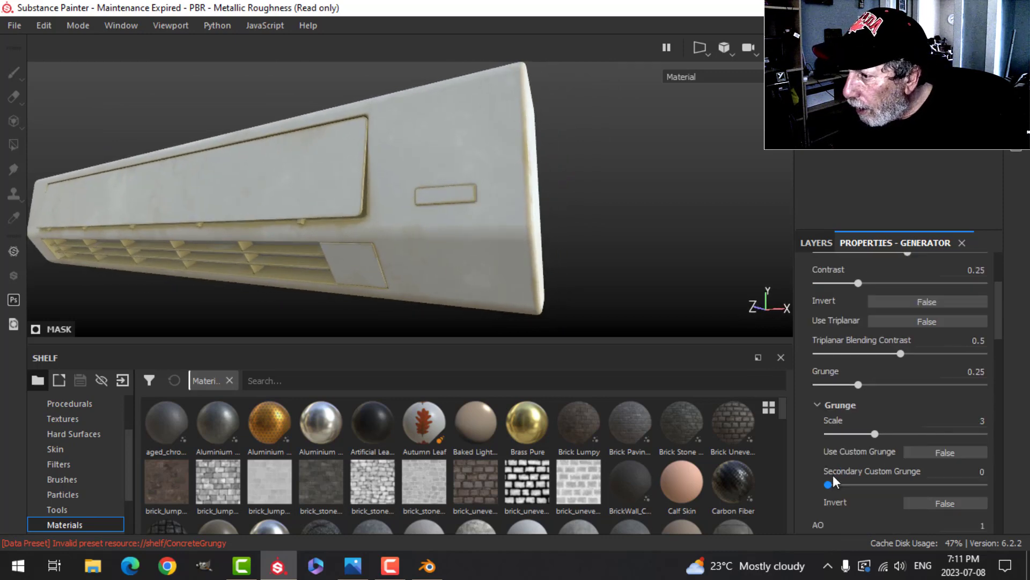
{"action": "scroll", "coordinate": [845, 437], "scroll_direction": "down", "scroll_amount": 2}
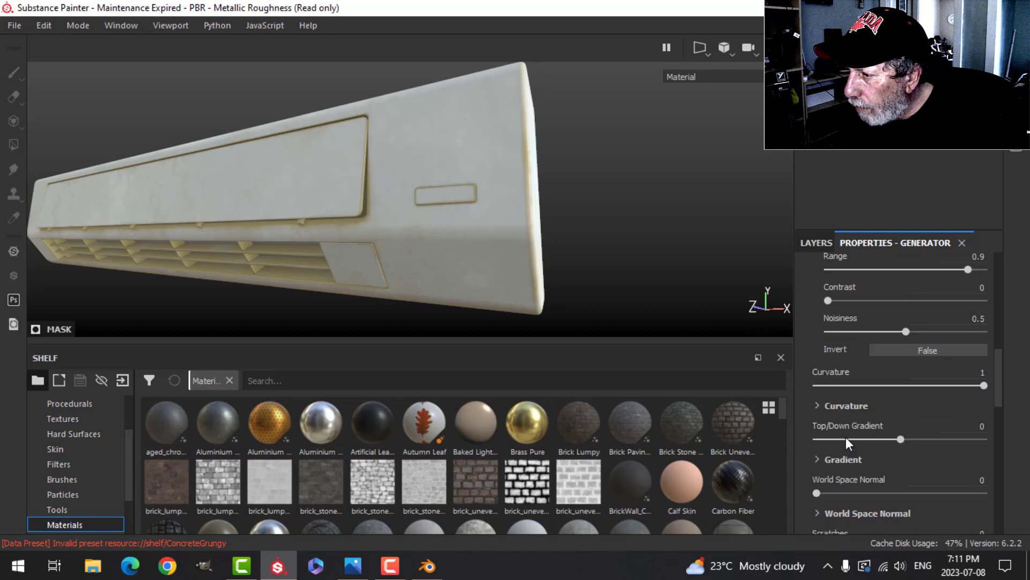
{"action": "left_click", "coordinate": [817, 405]}
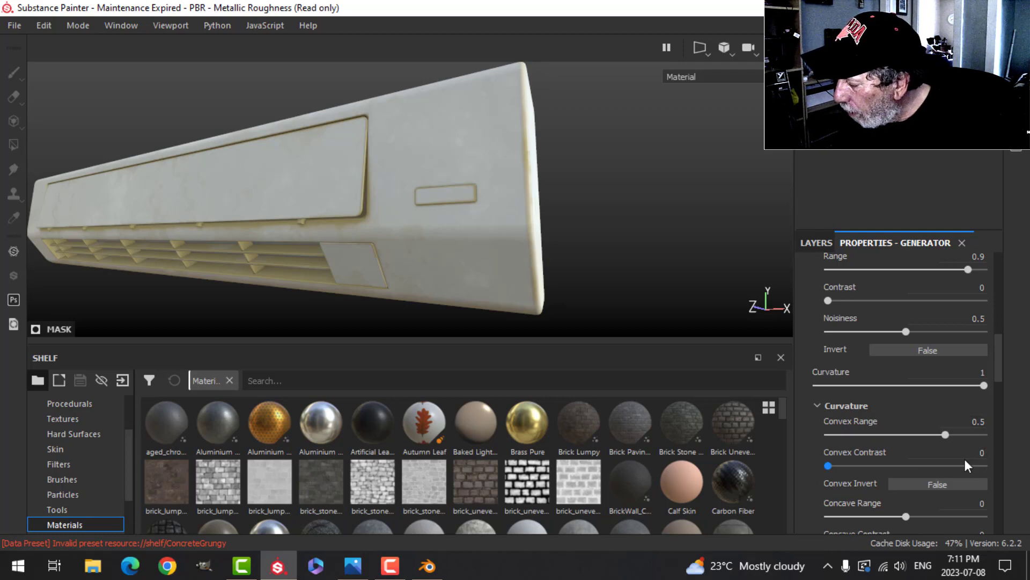
{"action": "scroll", "coordinate": [965, 458], "scroll_direction": "down", "scroll_amount": 2}
{"action": "scroll", "coordinate": [964, 458], "scroll_direction": "down", "scroll_amount": 2}
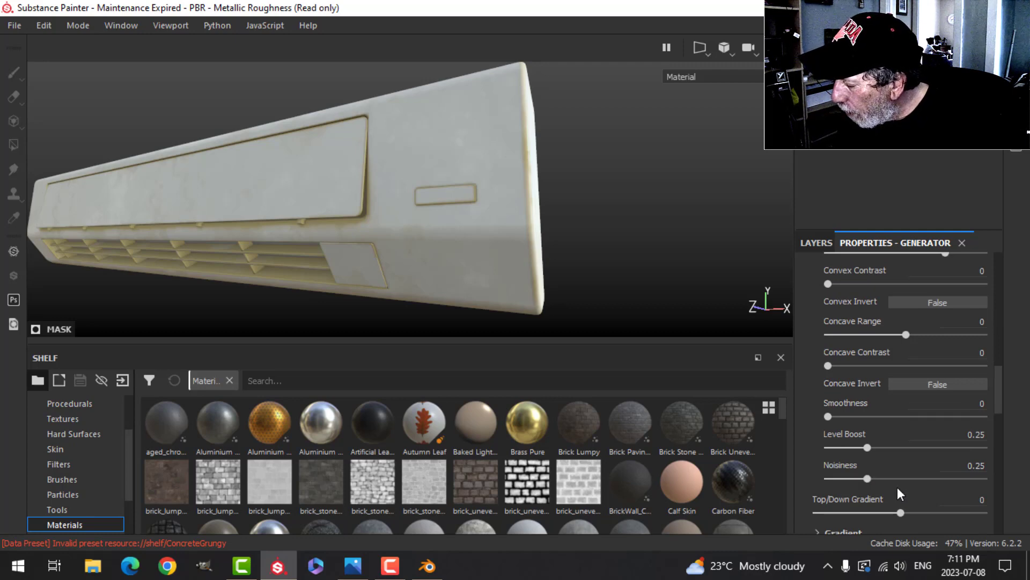
{"action": "left_click", "coordinate": [974, 434]}
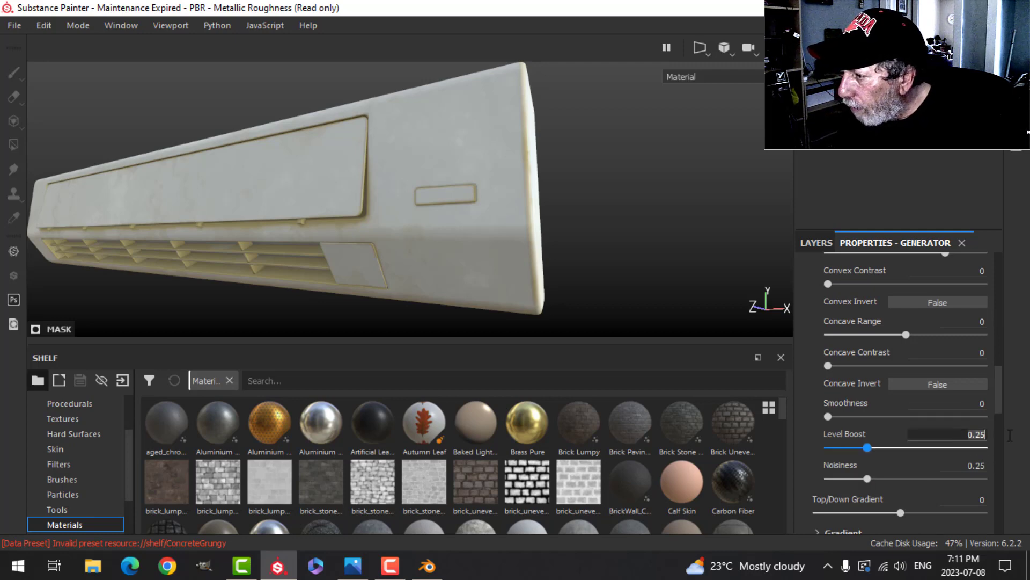
{"action": "key", "text": "BackSpace"}
{"action": "key", "text": "BackSpace"}
{"action": "type", "text": "5"}
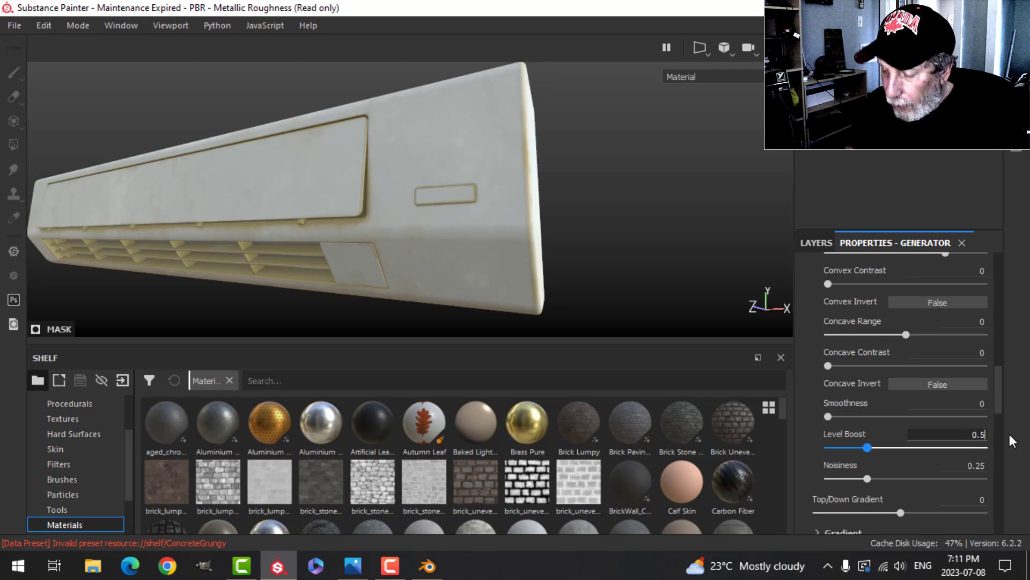
{"action": "key", "text": "Return"}
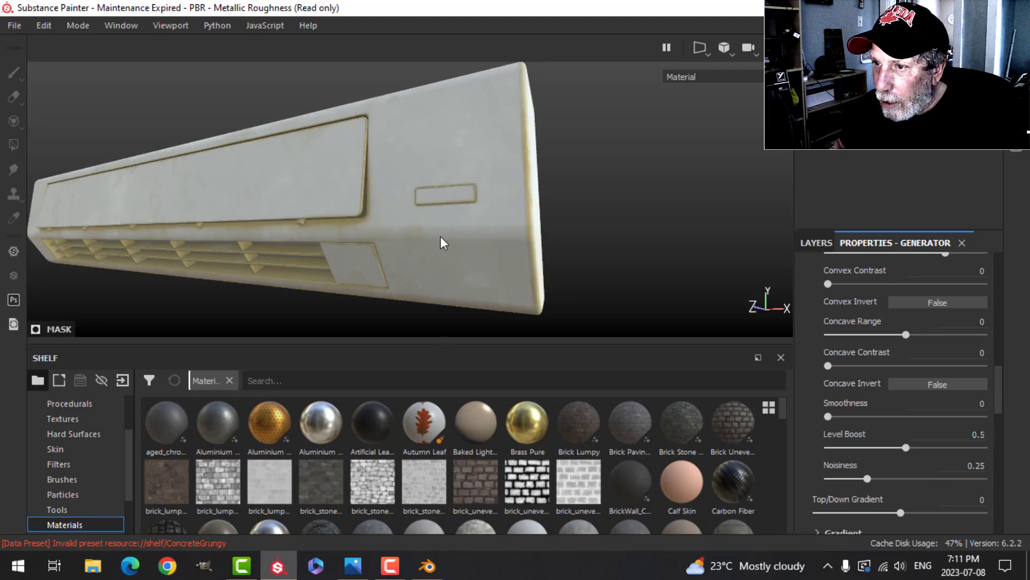
{"action": "scroll", "coordinate": [416, 240], "scroll_direction": "up", "scroll_amount": 1}
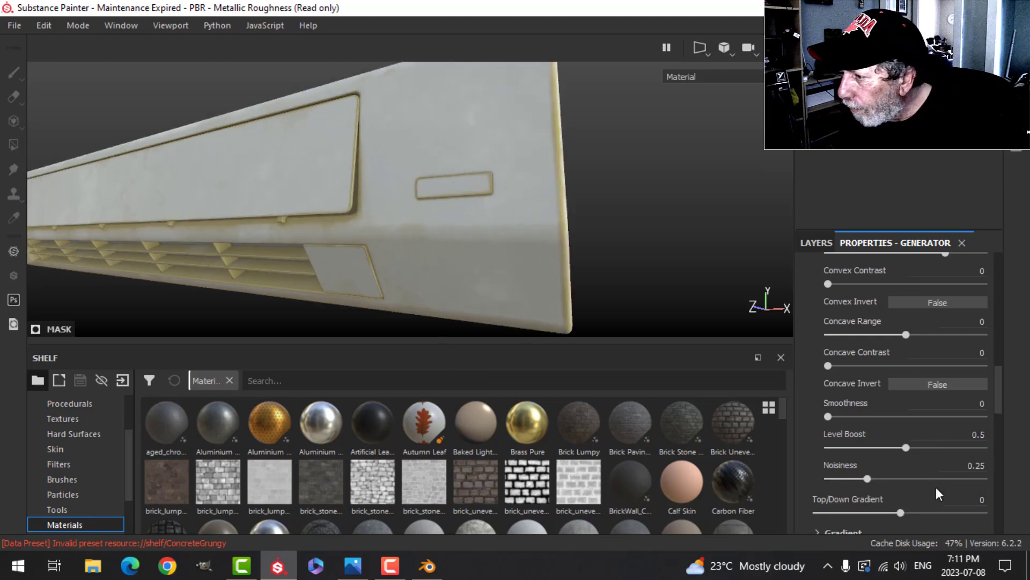
Add a fill layer above the Dirt Edges layer and name it Dust
{"action": "scroll", "coordinate": [934, 474], "scroll_direction": "down", "scroll_amount": 1}
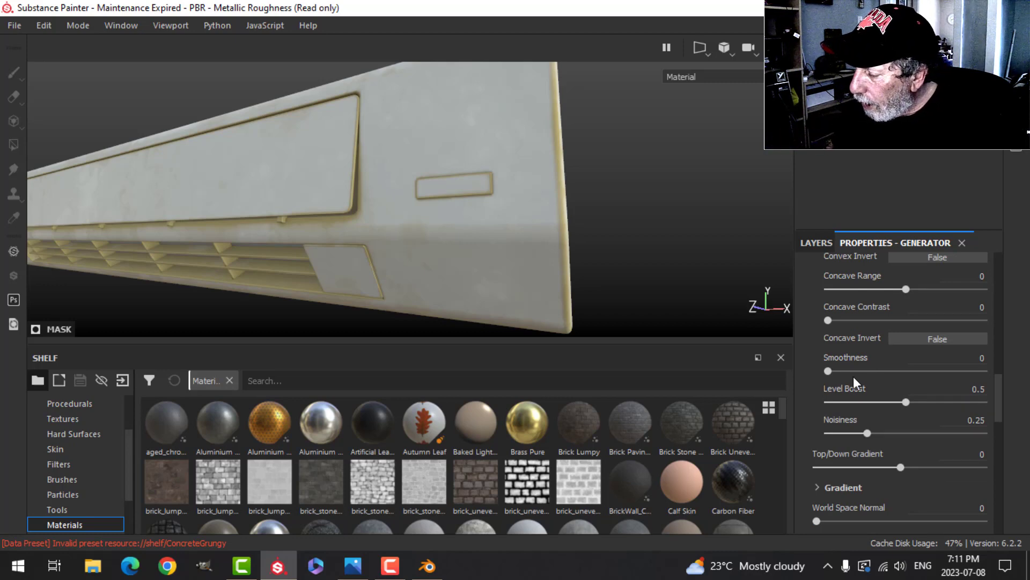
{"action": "scroll", "coordinate": [887, 385], "scroll_direction": "down", "scroll_amount": 3}
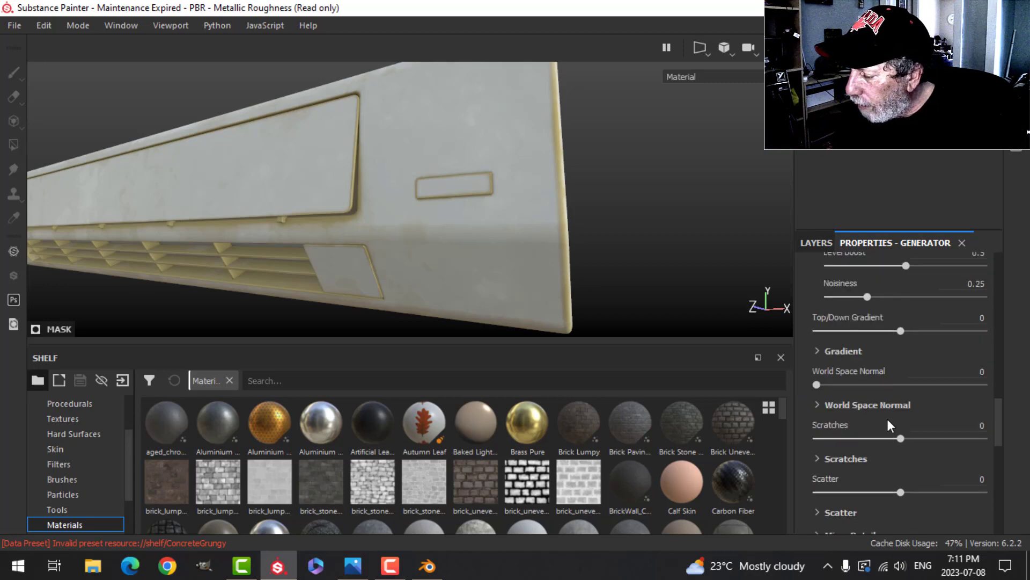
{"action": "scroll", "coordinate": [887, 425], "scroll_direction": "up", "scroll_amount": 7}
{"action": "left_click", "coordinate": [817, 243]}
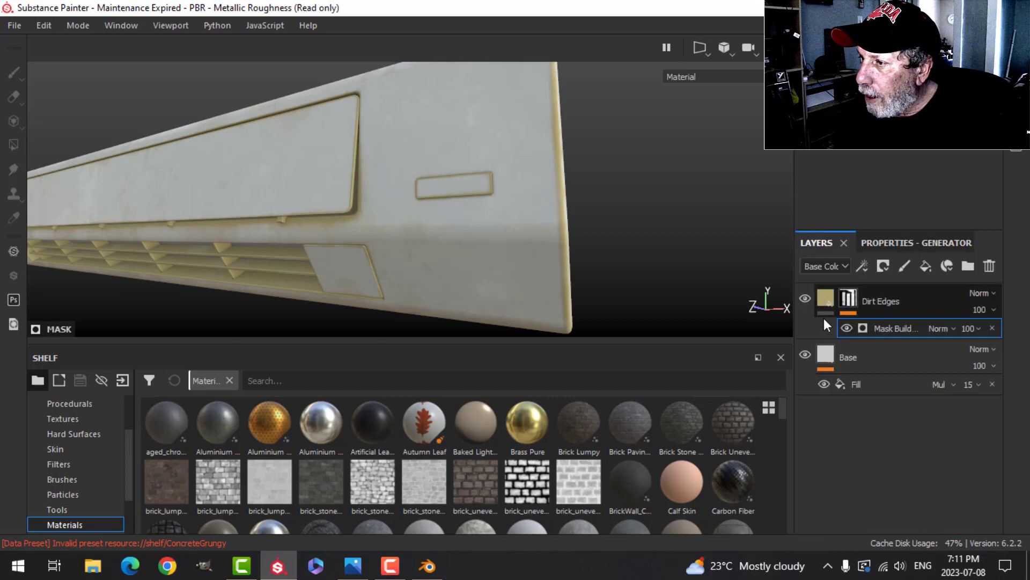
{"action": "left_click", "coordinate": [830, 298]}
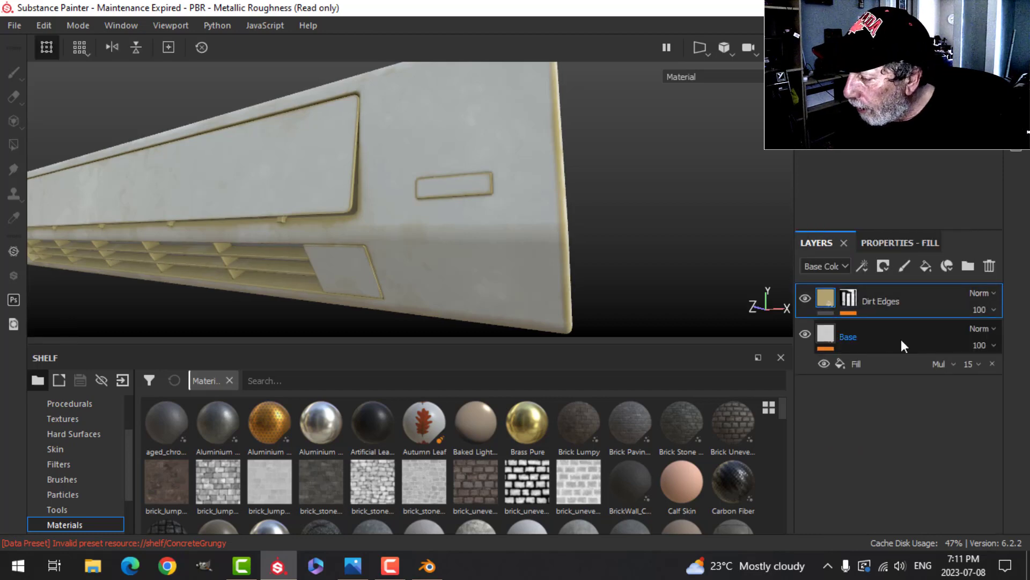
{"action": "left_click", "coordinate": [926, 266]}
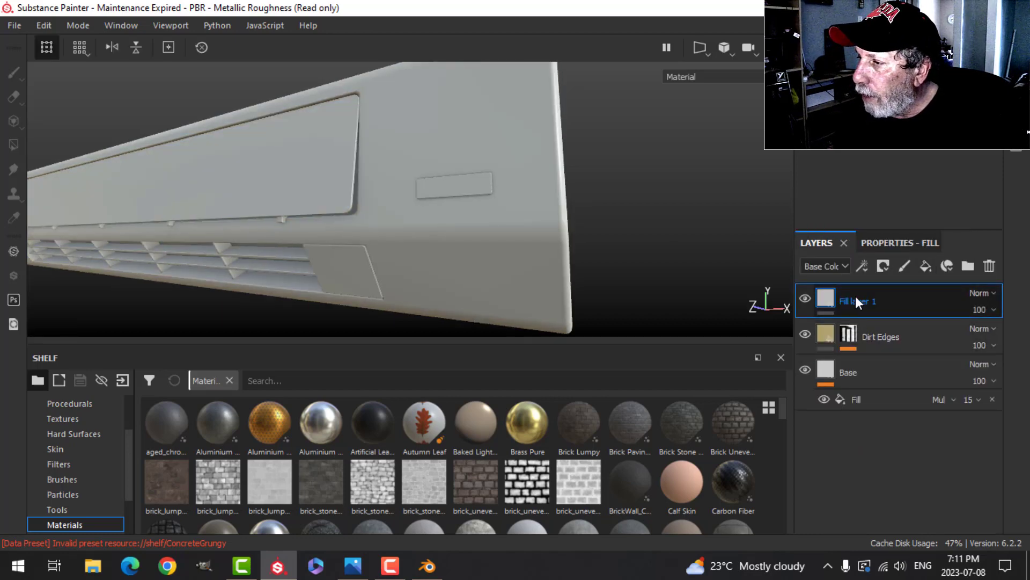
{"action": "type", "text": "Dus"}
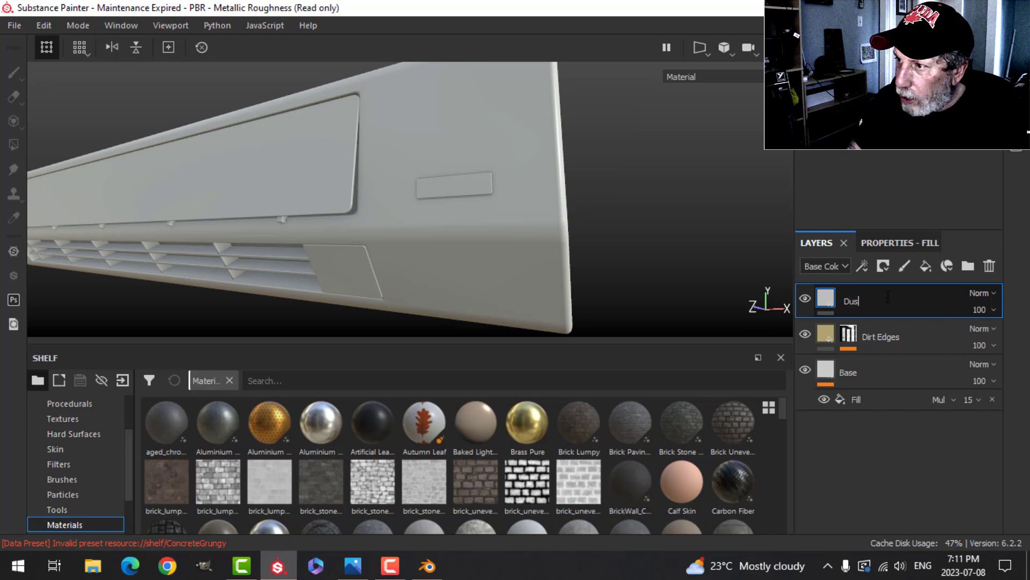
{"action": "type", "text": "t"}
{"action": "key", "text": "Return"}
Set the Dust fill to Bilinear | Sharp filtering with only the color and rough channels active, and its roughness to 1
{"action": "left_click", "coordinate": [884, 243]}
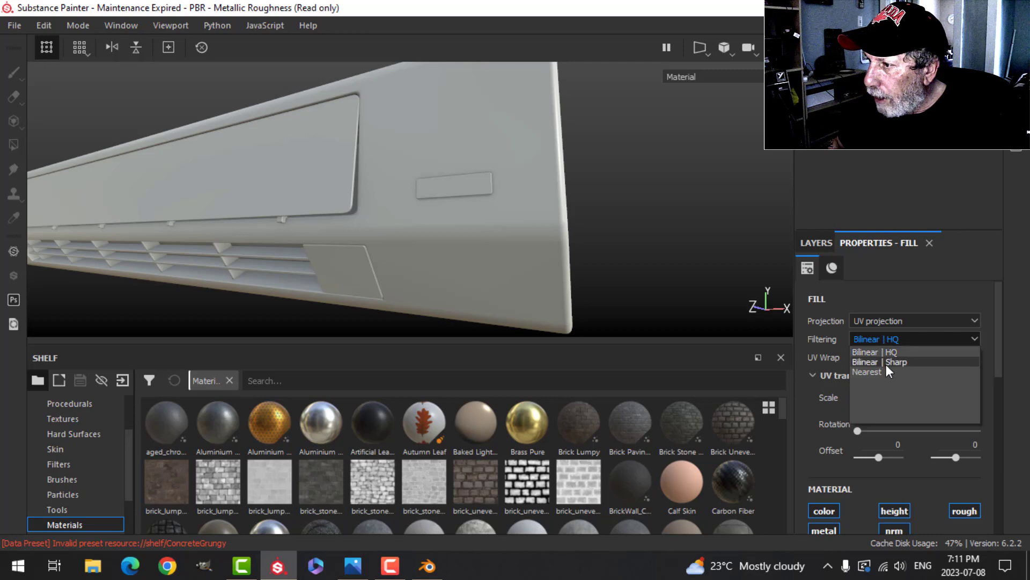
{"action": "left_click", "coordinate": [886, 365]}
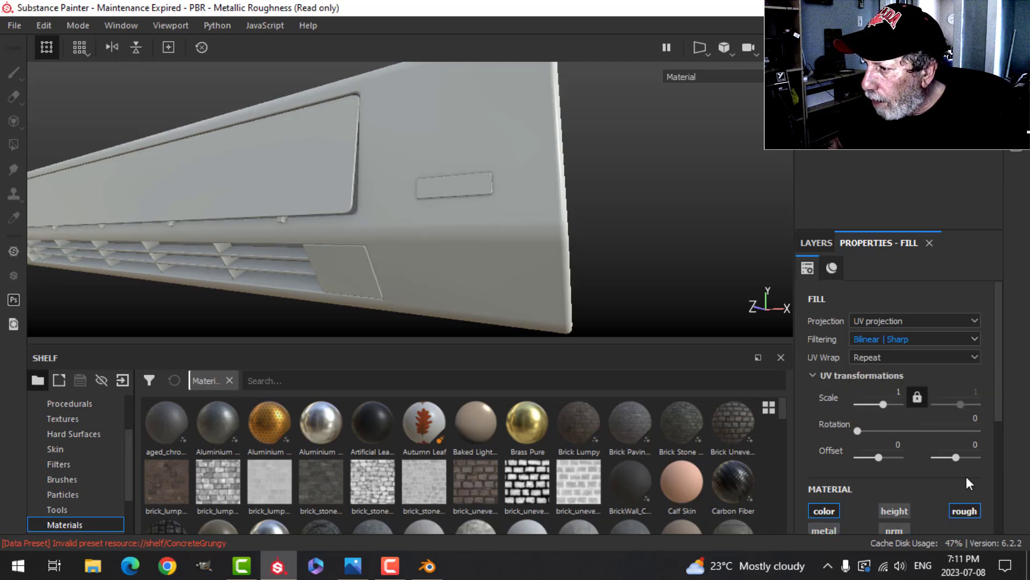
{"action": "scroll", "coordinate": [965, 475], "scroll_direction": "down", "scroll_amount": 4}
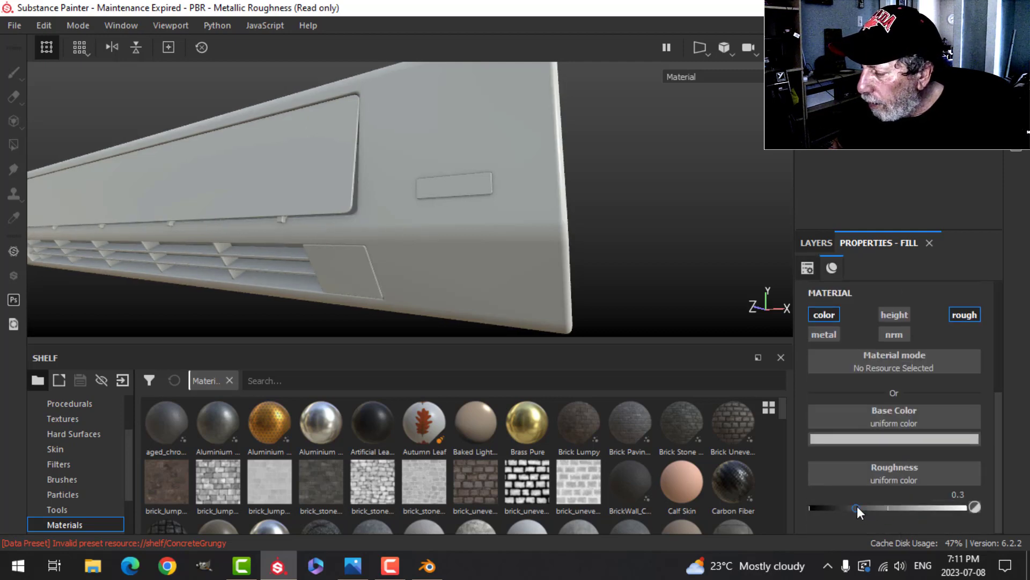
{"action": "left_click_drag", "start_coordinate": [856, 507], "coordinate": [965, 508]}
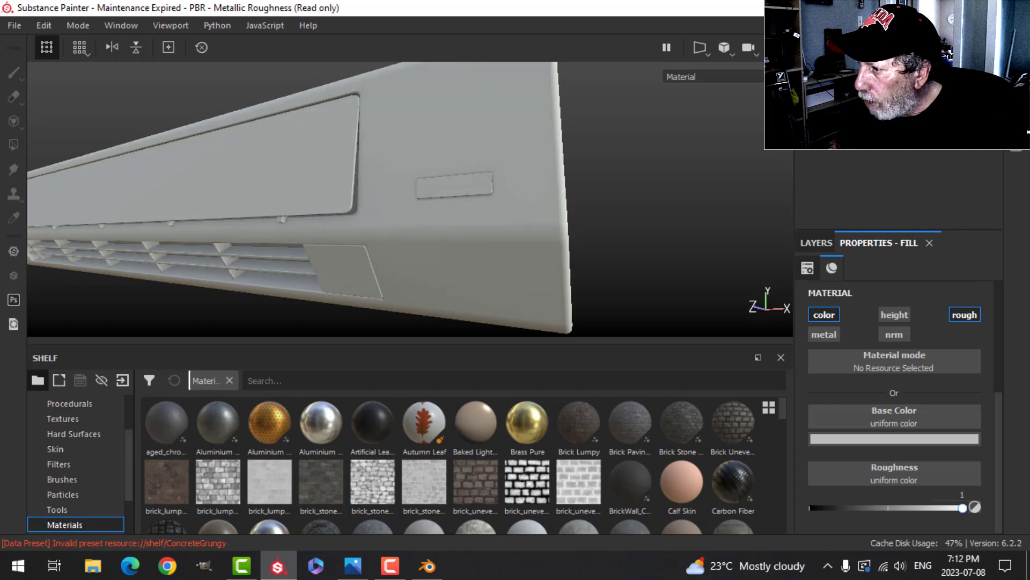
Change the Dust layer's base color to a very dark grey with a value of 0.033
{"action": "left_click", "coordinate": [816, 242]}
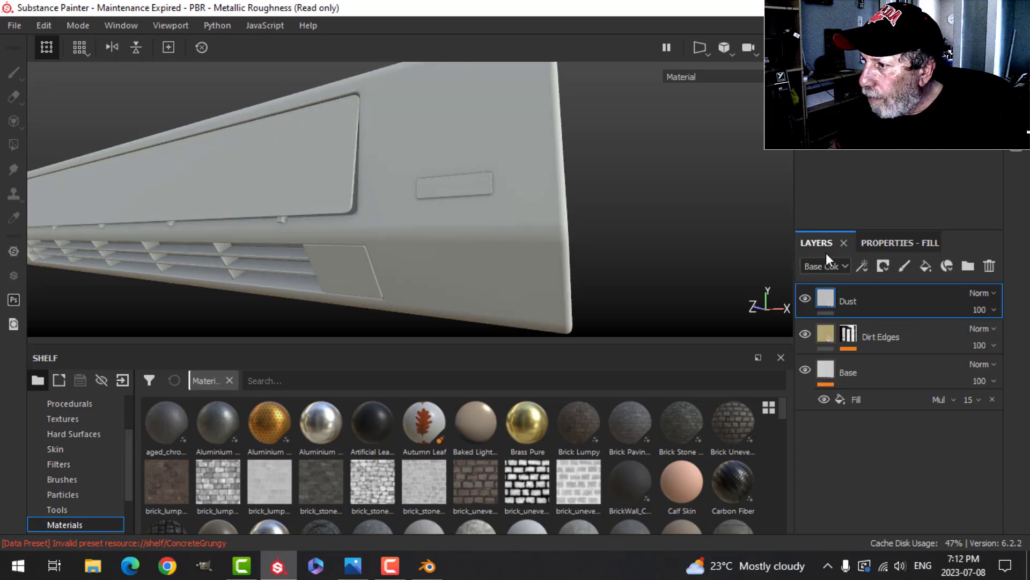
{"action": "left_click", "coordinate": [882, 242]}
{"action": "left_click", "coordinate": [880, 441]}
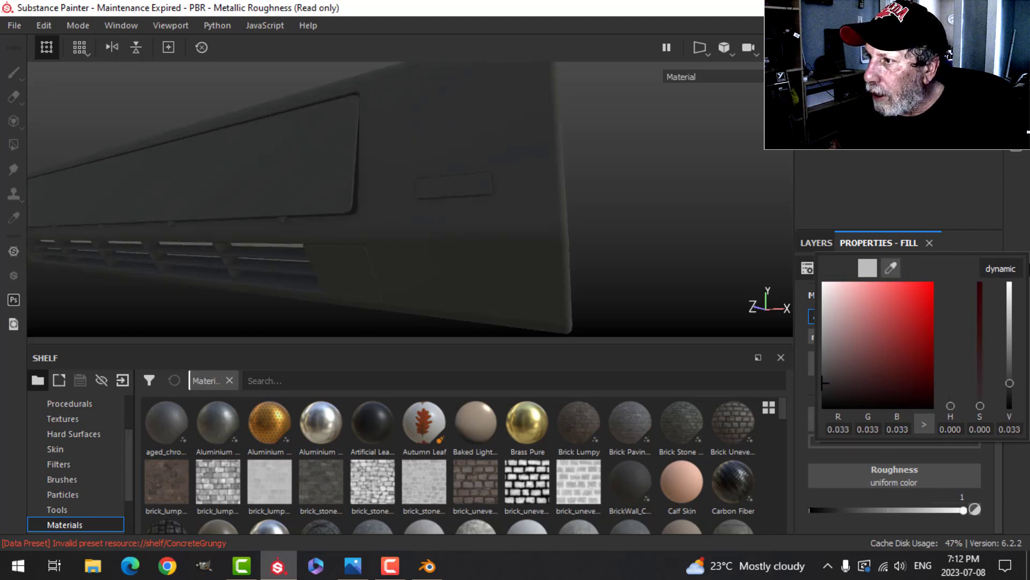
{"action": "left_click", "coordinate": [1022, 211]}
{"action": "left_click_drag", "start_coordinate": [615, 201], "coordinate": [563, 223], "text": "alt"}
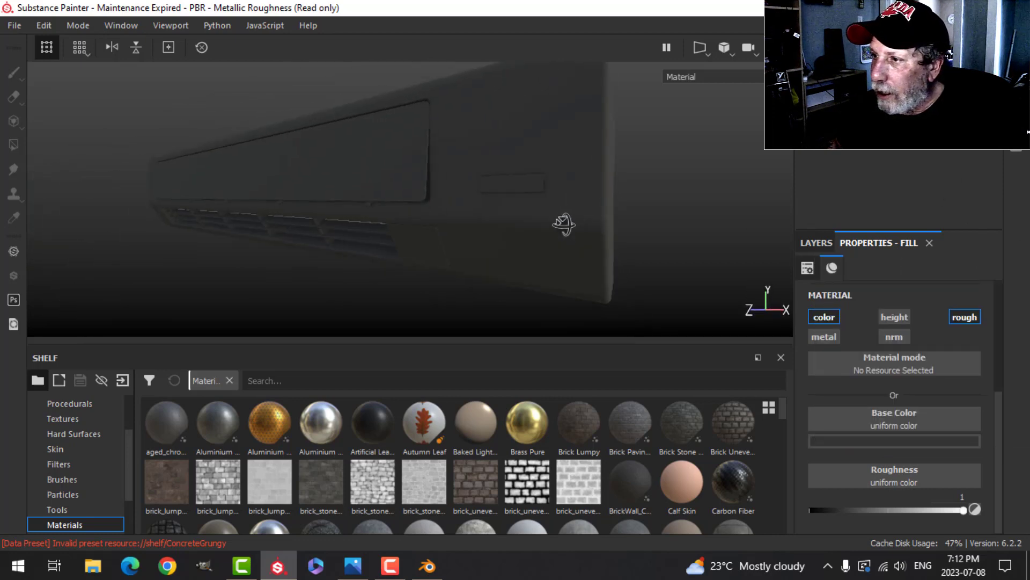
Add a black mask to the Dust layer
{"action": "left_click", "coordinate": [817, 243]}
{"action": "mouse_move", "coordinate": [853, 334]}
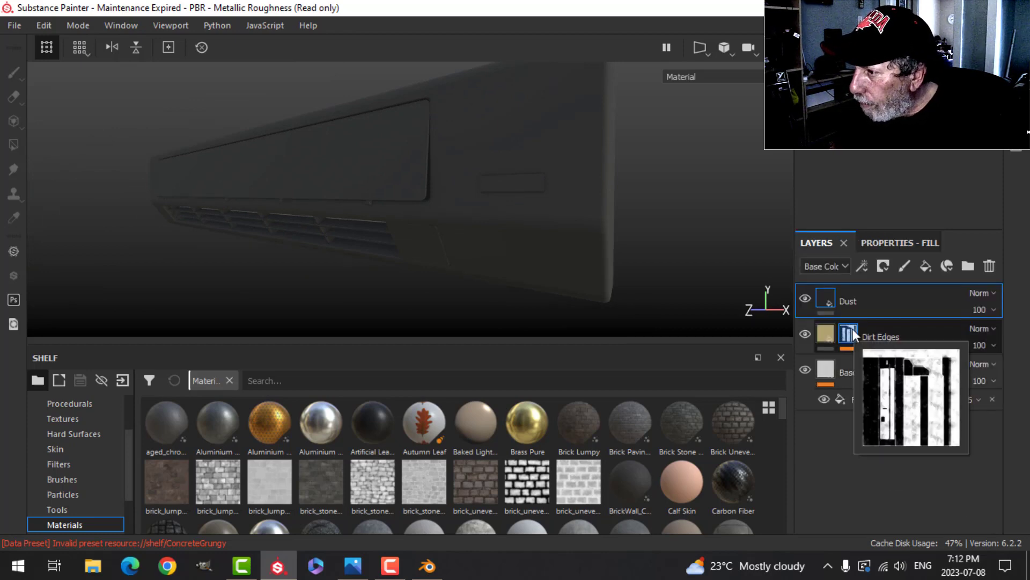
{"action": "left_click", "coordinate": [885, 265]}
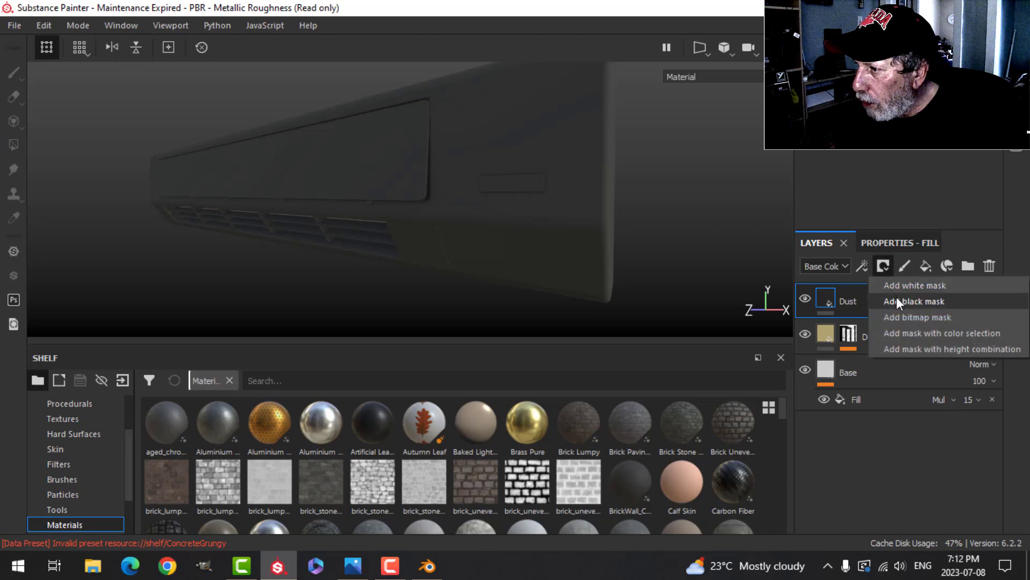
{"action": "left_click", "coordinate": [897, 300]}
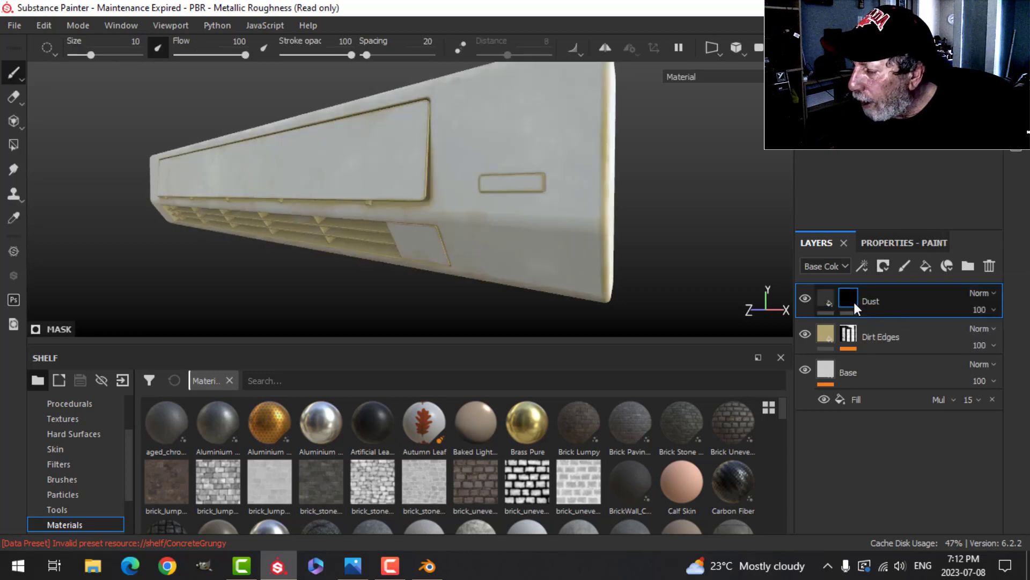
Add a generator effect to the Dust layer's mask and assign Mask Builder - Legacy to it
{"action": "mouse_move", "coordinate": [853, 301]}
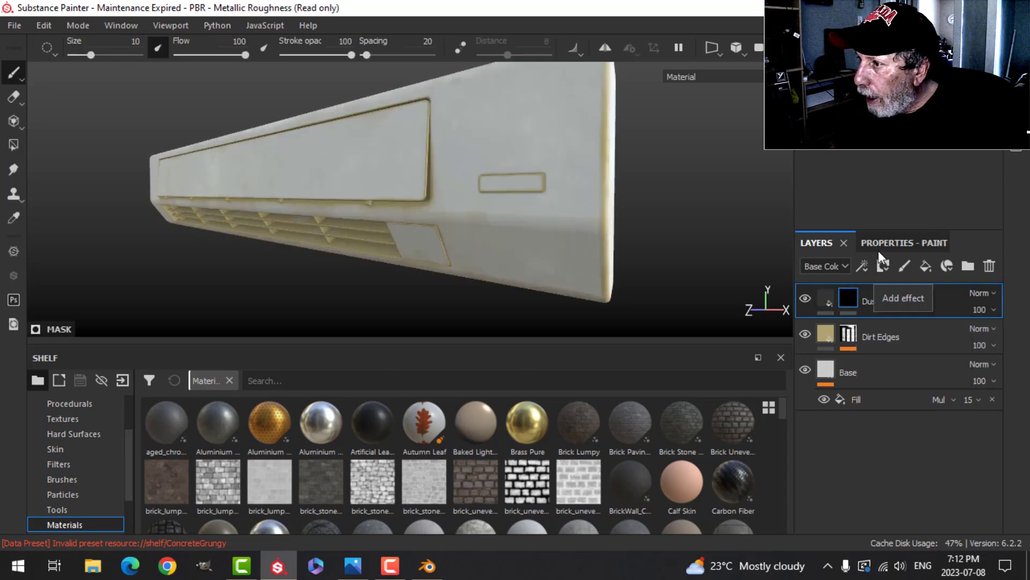
{"action": "left_click", "coordinate": [862, 265]}
{"action": "left_click", "coordinate": [871, 286]}
{"action": "left_click", "coordinate": [871, 244]}
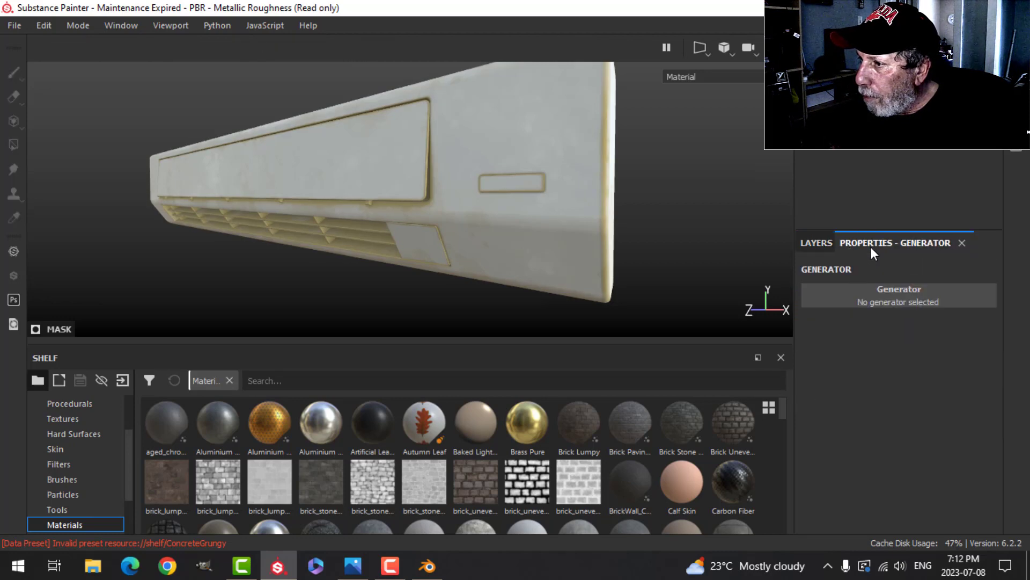
{"action": "left_click", "coordinate": [838, 295]}
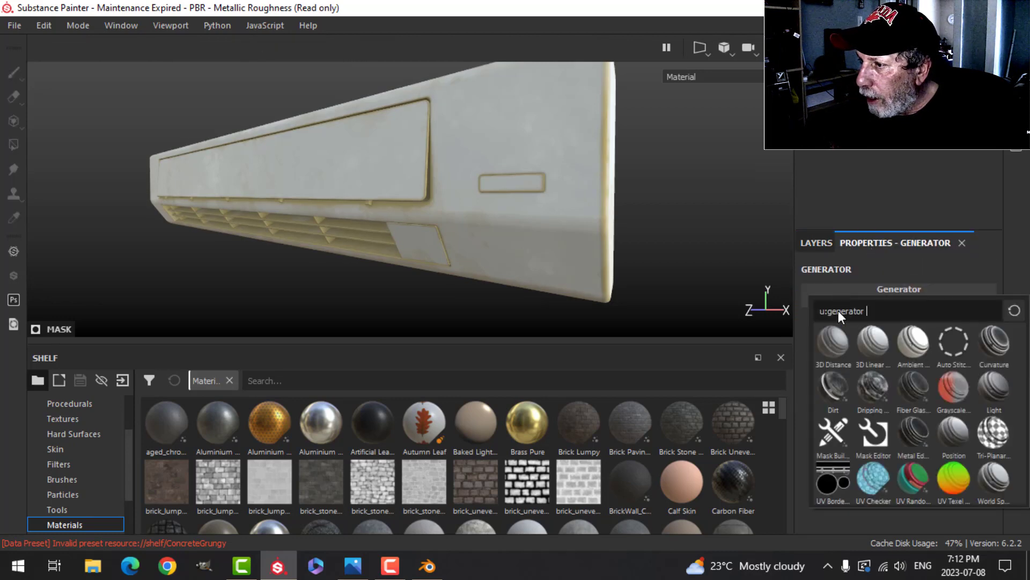
{"action": "left_click", "coordinate": [835, 443]}
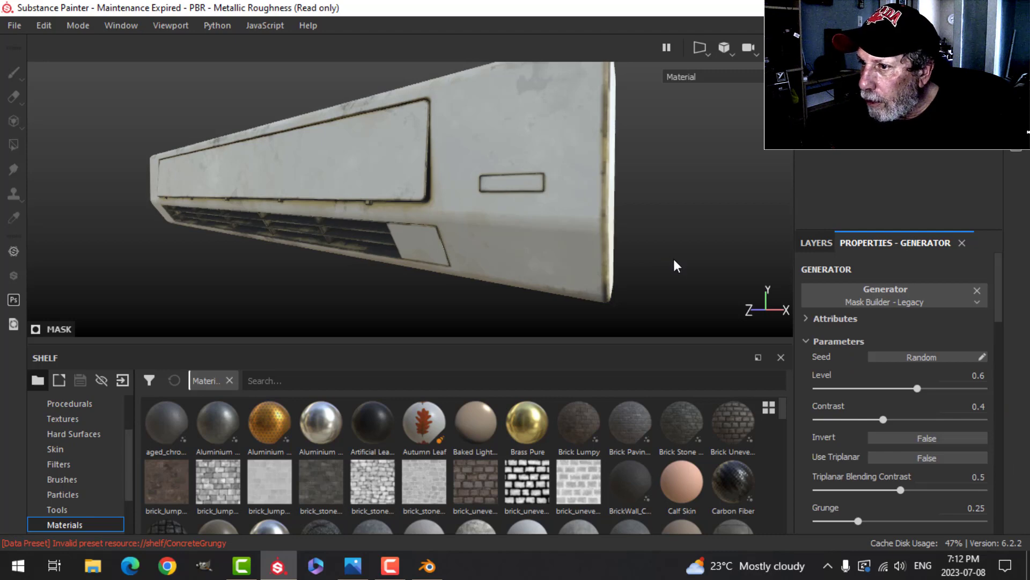
{"action": "mouse_move", "coordinate": [603, 250]}
{"action": "left_mouse_down", "text": "alt"}
{"action": "mouse_move", "coordinate": [572, 258]}
{"action": "mouse_move", "coordinate": [556, 242]}
{"action": "mouse_move", "coordinate": [609, 218]}
{"action": "mouse_move", "coordinate": [603, 236]}
{"action": "mouse_move", "coordinate": [583, 244]}
{"action": "mouse_move", "coordinate": [590, 239]}
{"action": "left_mouse_up", "text": "alt"}
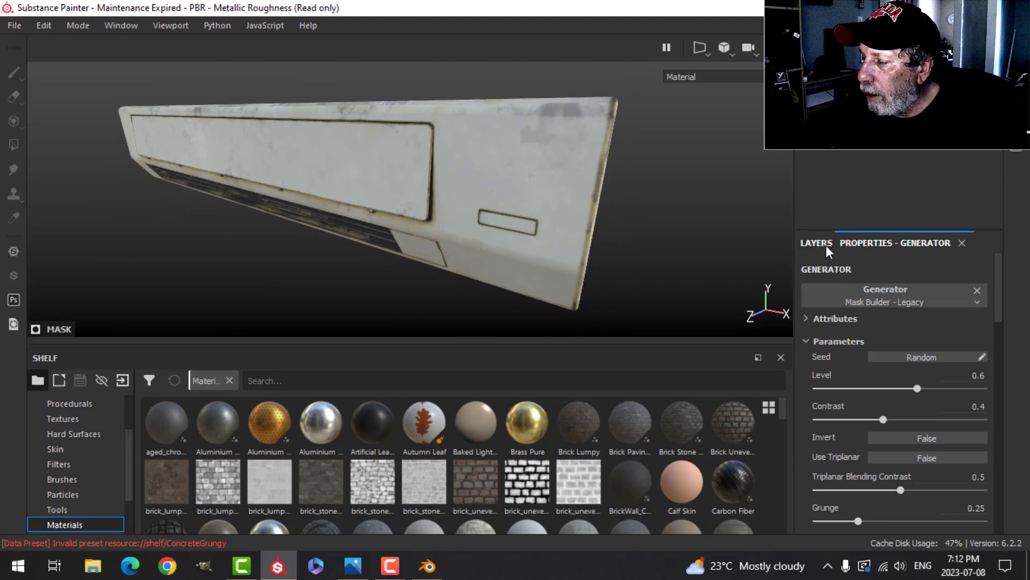
Set the Dust mask generator's Level to 0.5 and its Contrast to 0
{"action": "scroll", "coordinate": [855, 399], "scroll_direction": "down", "scroll_amount": 1}
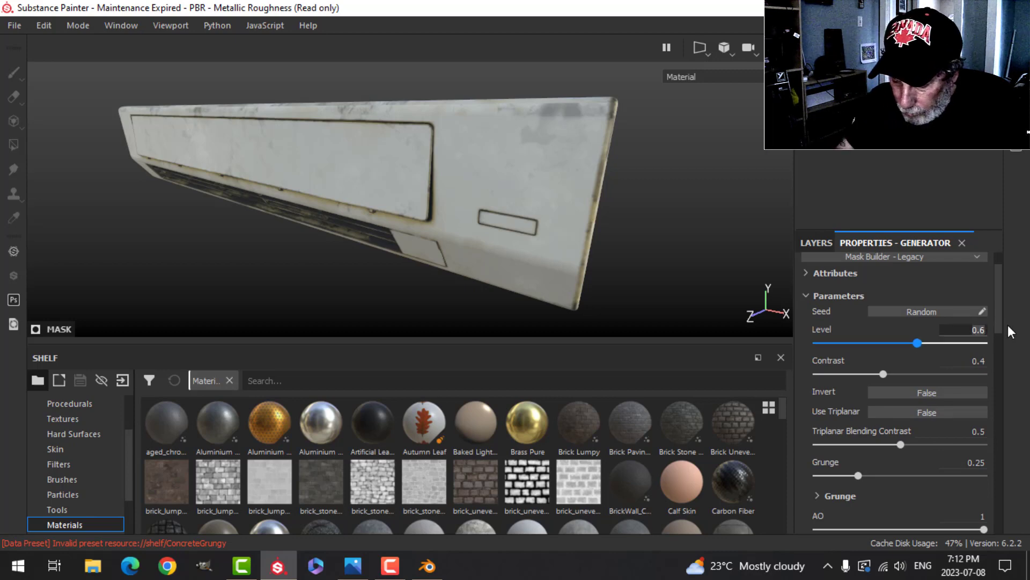
{"action": "type", "text": "5"}
{"action": "key", "text": "Return"}
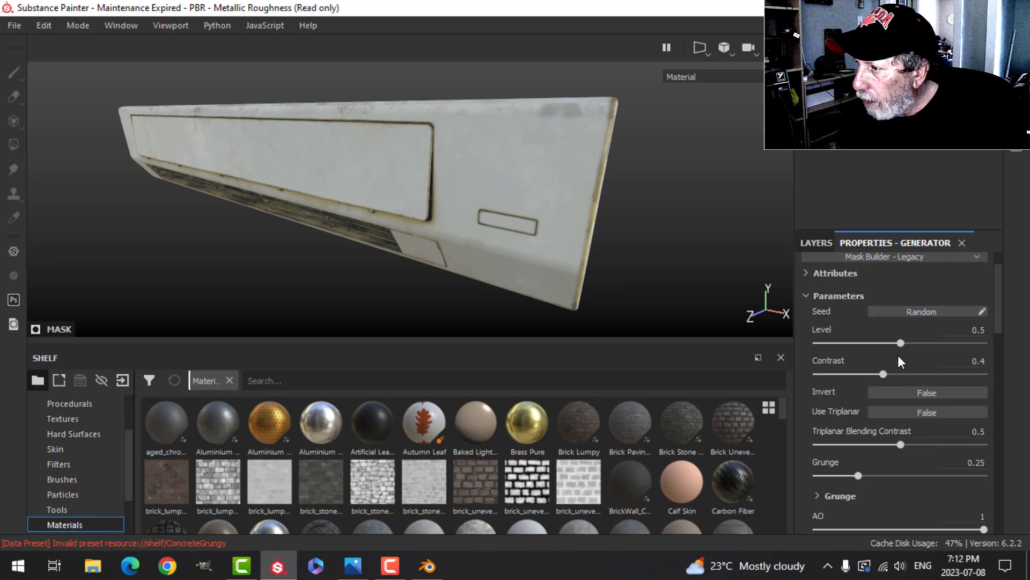
{"action": "left_click", "coordinate": [976, 360]}
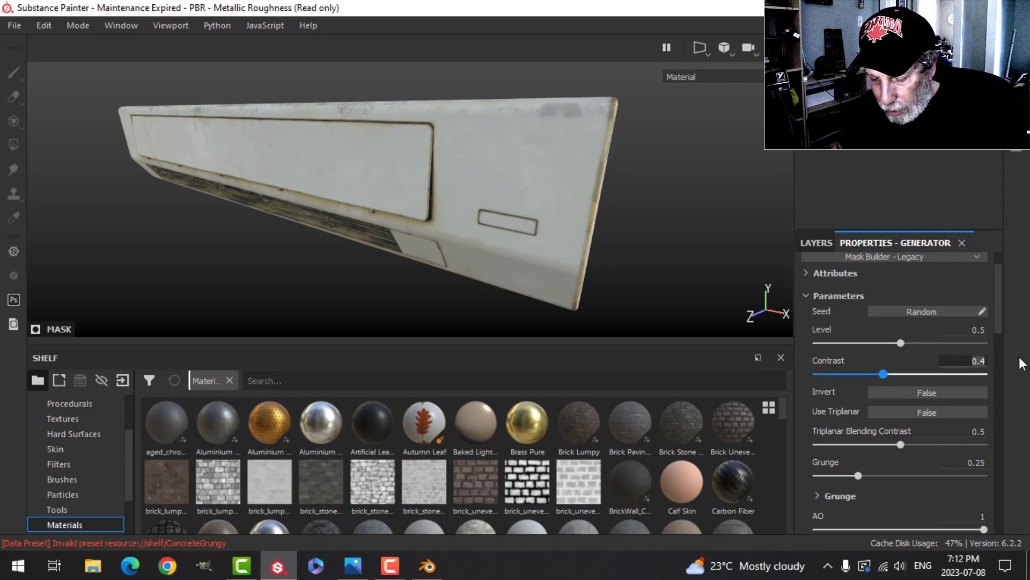
{"action": "type", "text": "0"}
{"action": "key", "text": "Return"}
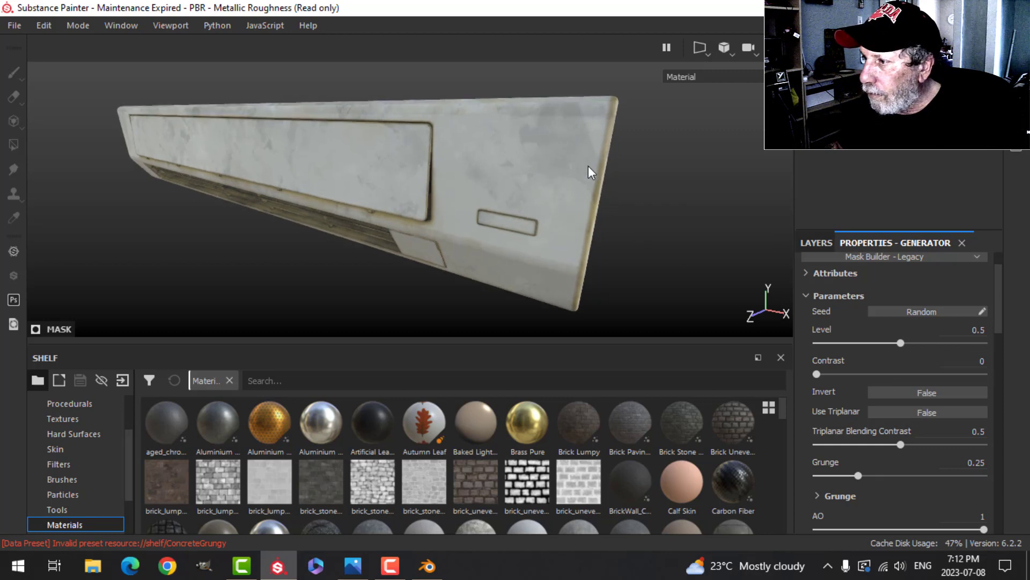
Set the Dust mask generator's global Invert parameter to True
{"action": "scroll", "coordinate": [836, 362], "scroll_direction": "down", "scroll_amount": 2}
{"action": "left_click", "coordinate": [894, 349]}
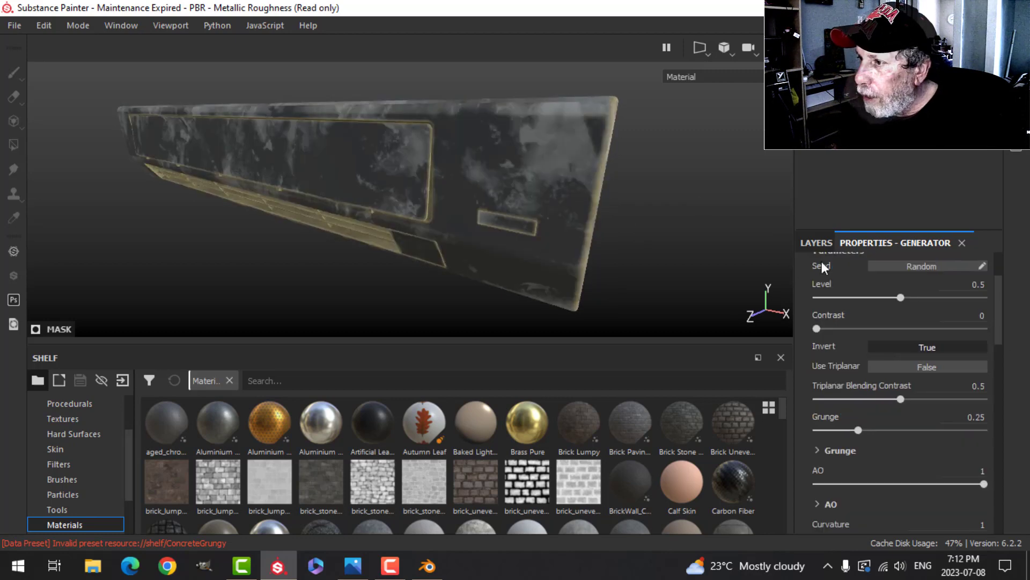
{"action": "scroll", "coordinate": [854, 367], "scroll_direction": "down", "scroll_amount": 2}
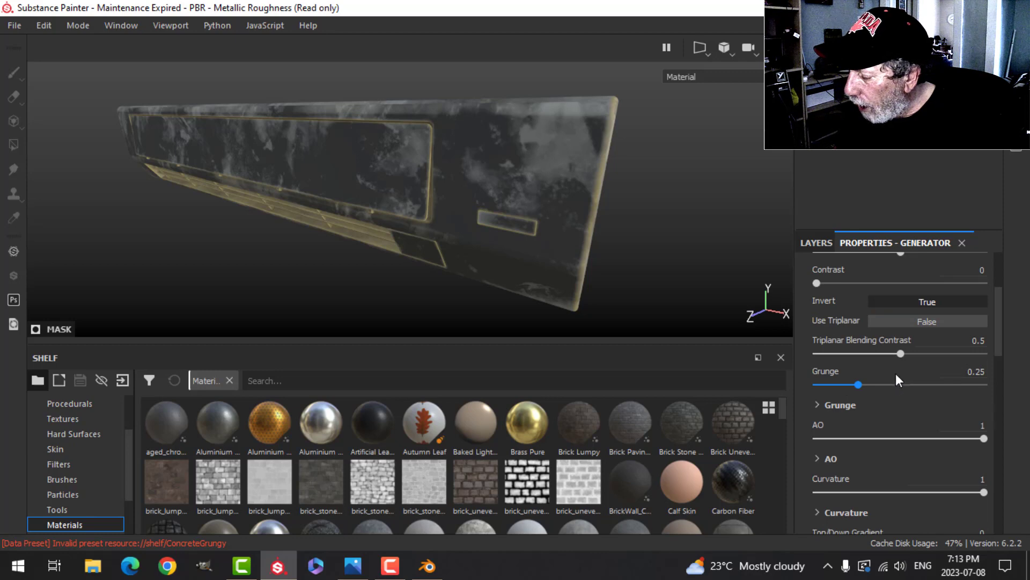
{"action": "scroll", "coordinate": [907, 384], "scroll_direction": "down", "scroll_amount": 2}
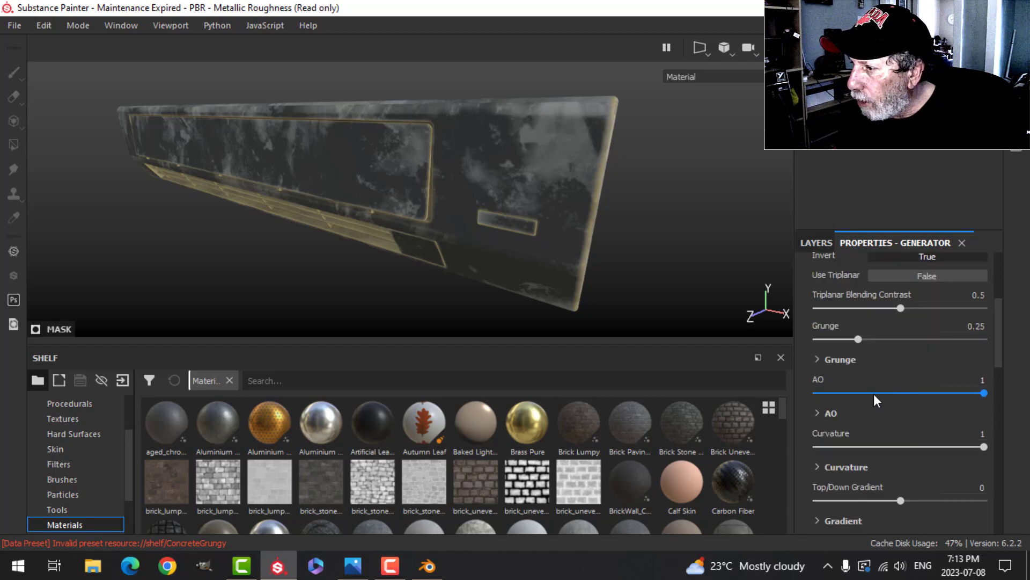
{"action": "left_click", "coordinate": [817, 359]}
{"action": "left_click", "coordinate": [818, 359]}
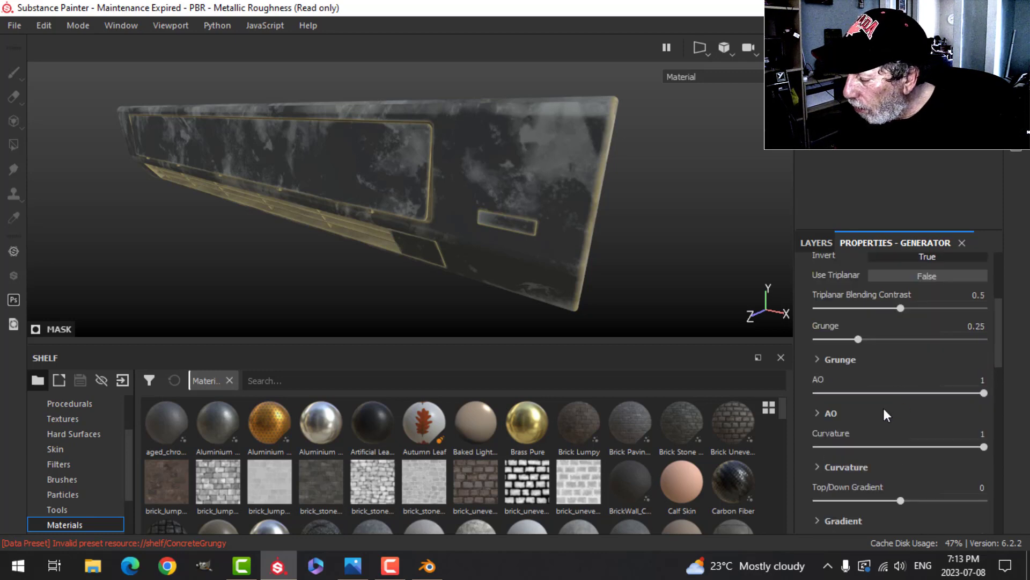
{"action": "scroll", "coordinate": [879, 406], "scroll_direction": "down", "scroll_amount": 2}
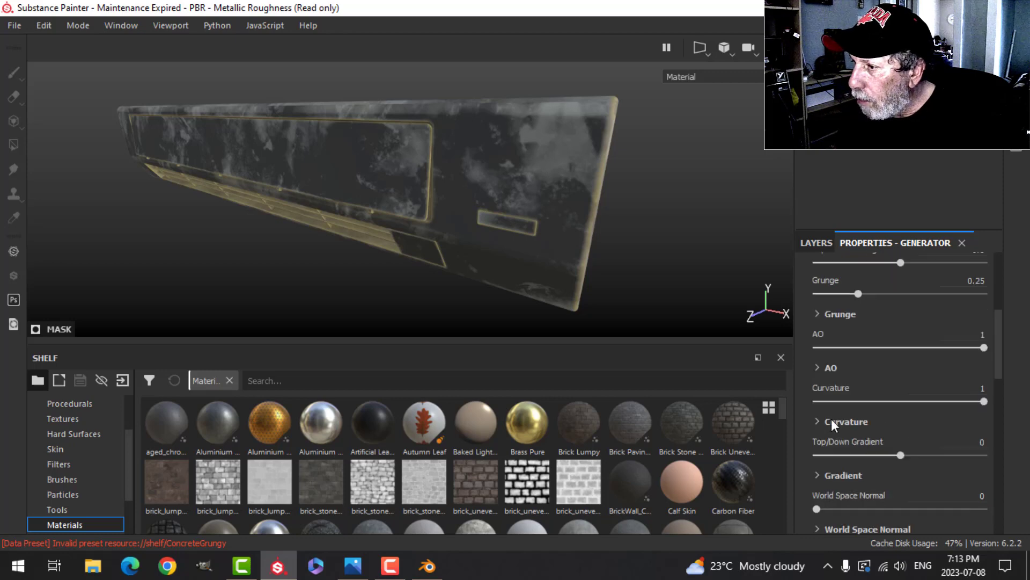
{"action": "left_click", "coordinate": [816, 367]}
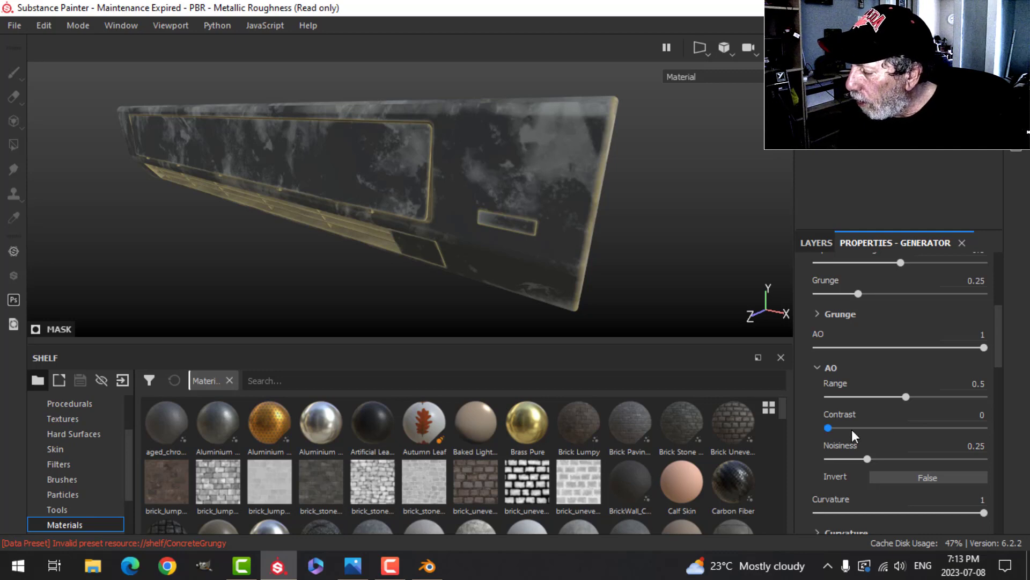
Reduce the opacity of the Mask Builder effect on the Dust layer's mask to 20
{"action": "left_click", "coordinate": [816, 243]}
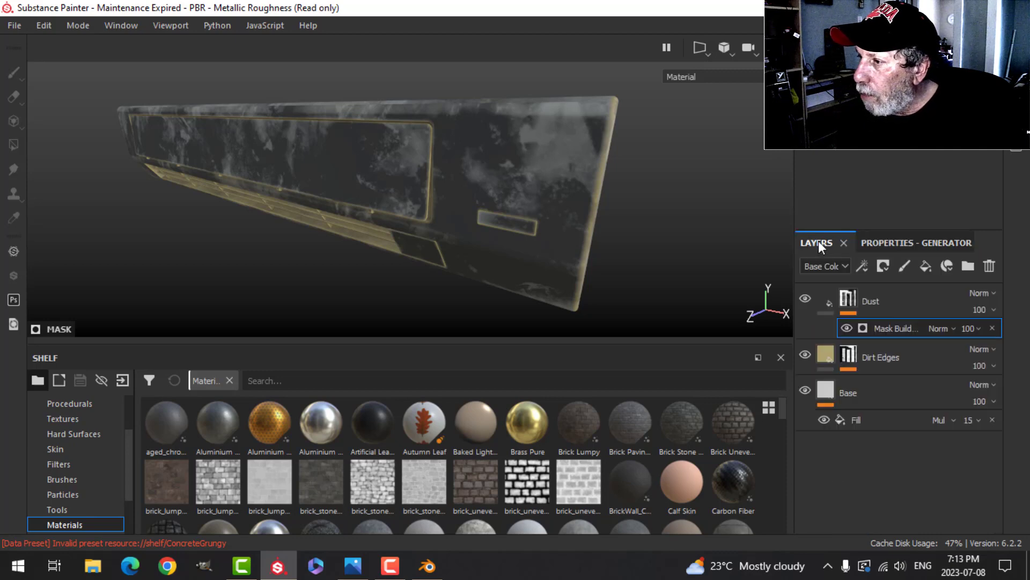
{"action": "left_click", "coordinate": [969, 329]}
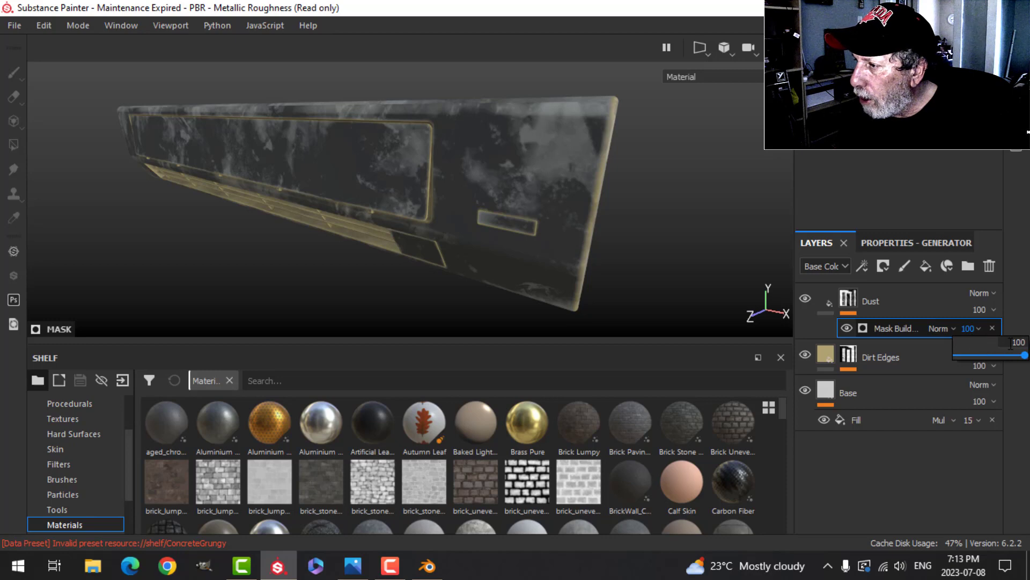
{"action": "left_click_drag", "start_coordinate": [1025, 343], "coordinate": [1005, 342]}
{"action": "type", "text": "20"}
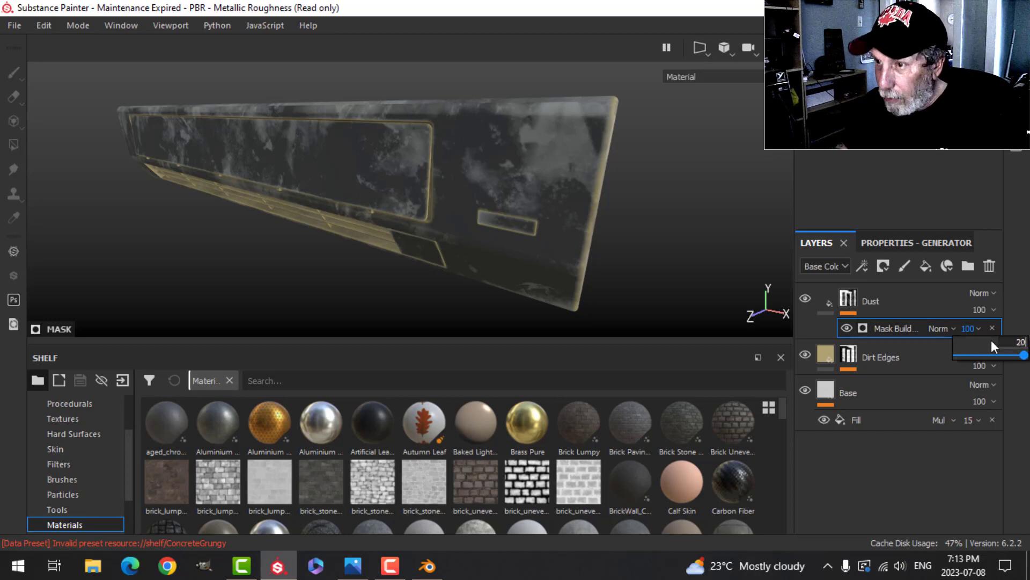
{"action": "key", "text": "Return"}
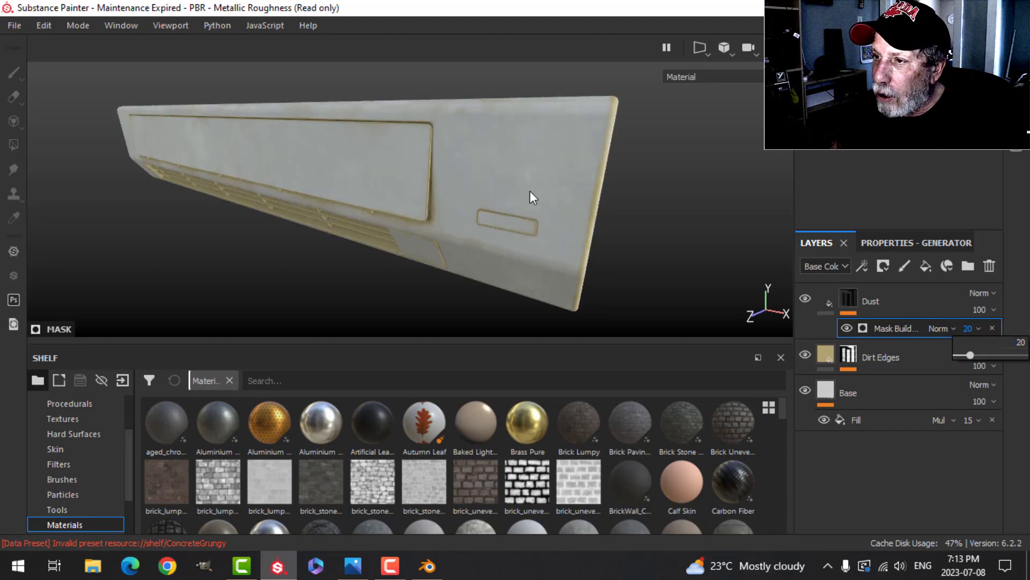
{"action": "left_click", "coordinate": [557, 195]}
{"action": "left_click_drag", "start_coordinate": [557, 195], "coordinate": [501, 168], "text": "alt"}
{"action": "left_click_drag", "start_coordinate": [562, 202], "coordinate": [539, 173], "text": "alt"}
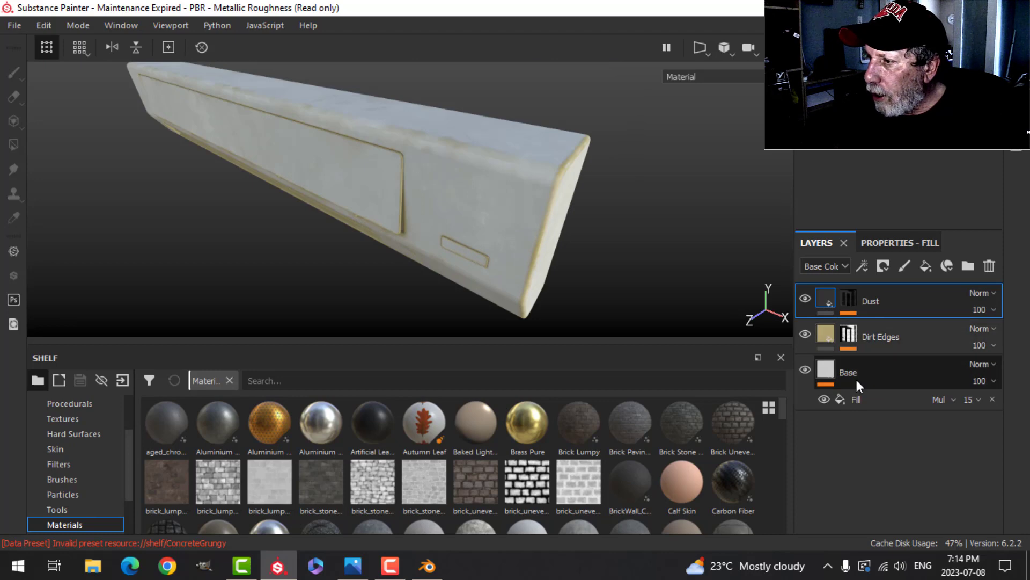
Group the Dust, Dirt Edges and Base layers into one folder and collapse it
{"action": "left_click", "coordinate": [858, 377], "text": "shift"}
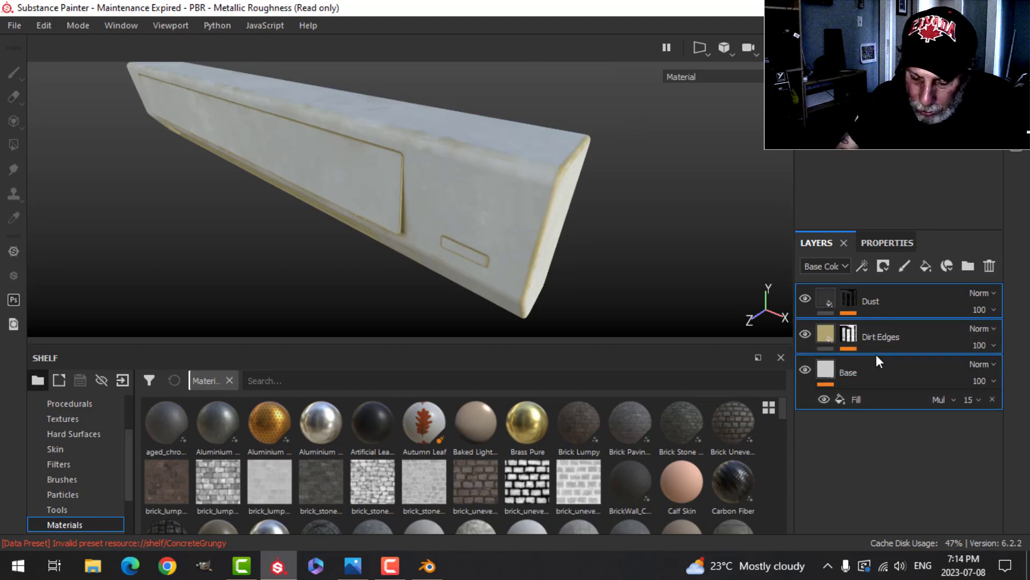
{"action": "key", "text": "ctrl+g"}
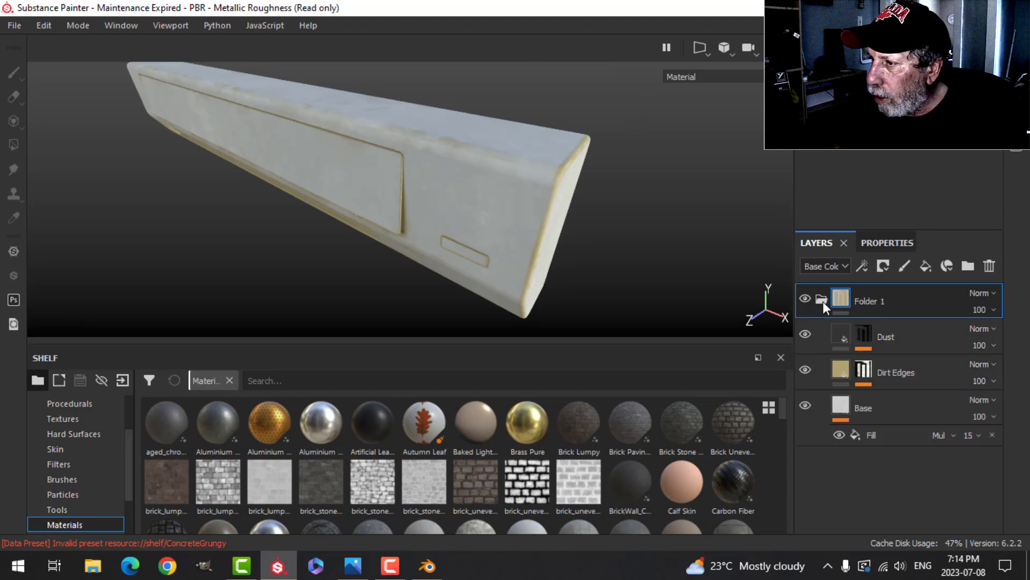
{"action": "left_click", "coordinate": [821, 299]}
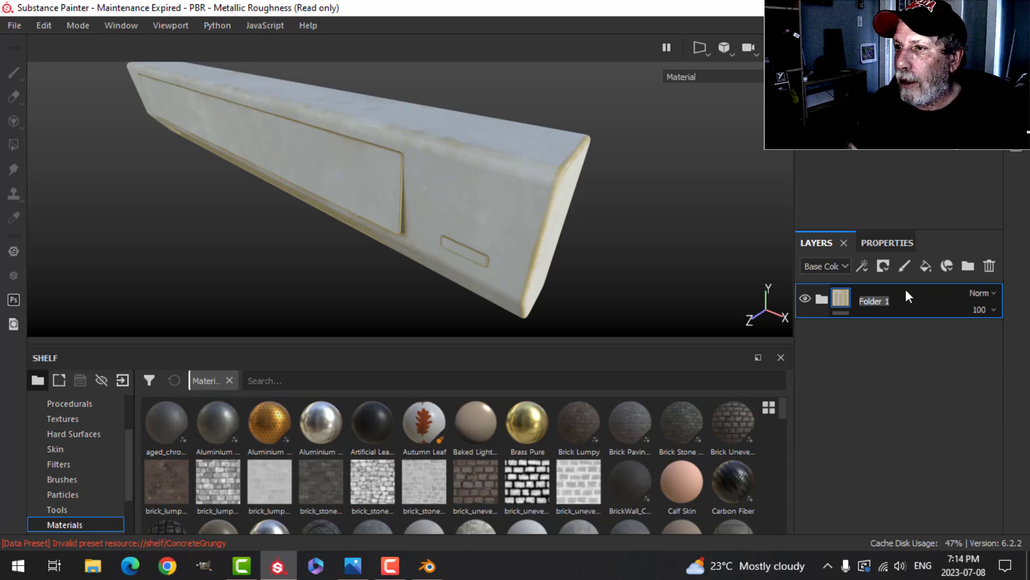
Name the new layer folder "Material"
{"action": "type", "text": "Materia"}
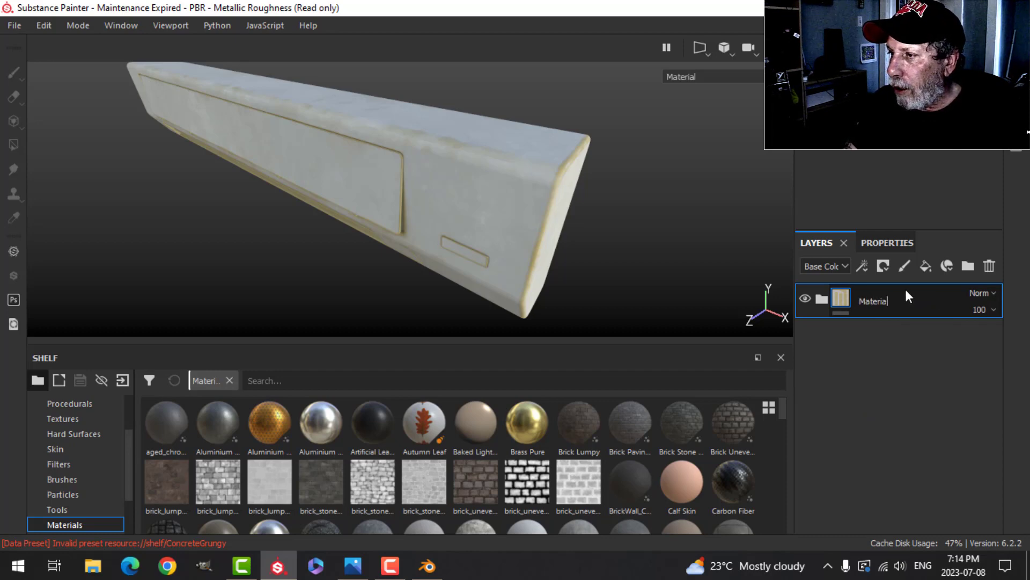
{"action": "type", "text": "l"}
{"action": "key", "text": "Return"}
{"action": "scroll", "coordinate": [491, 184], "scroll_direction": "up", "scroll_amount": 2}
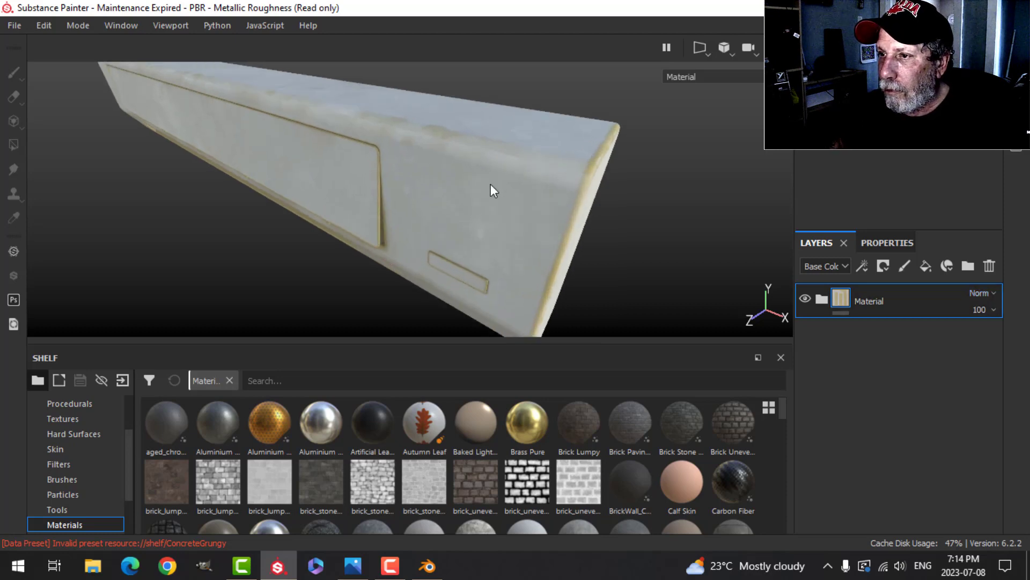
{"action": "scroll", "coordinate": [490, 183], "scroll_direction": "down", "scroll_amount": 2}
{"action": "left_click_drag", "start_coordinate": [575, 247], "coordinate": [585, 227], "text": "alt"}
{"action": "left_click_drag", "start_coordinate": [600, 263], "coordinate": [593, 221], "text": "alt"}
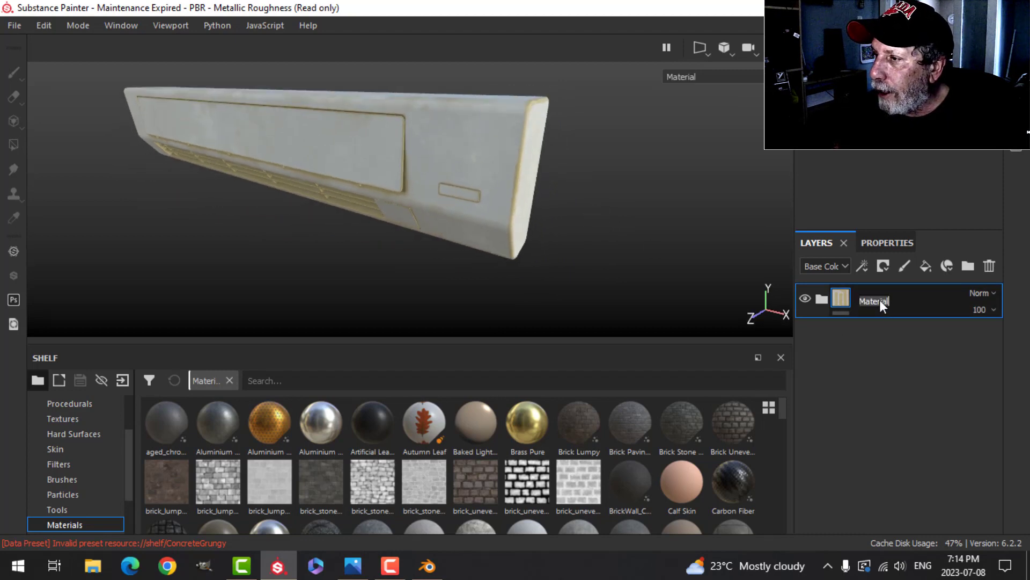
Rename the layer folder to "AC Material"
{"action": "double_click", "coordinate": [882, 302]}
{"action": "type", "text": "AC "}
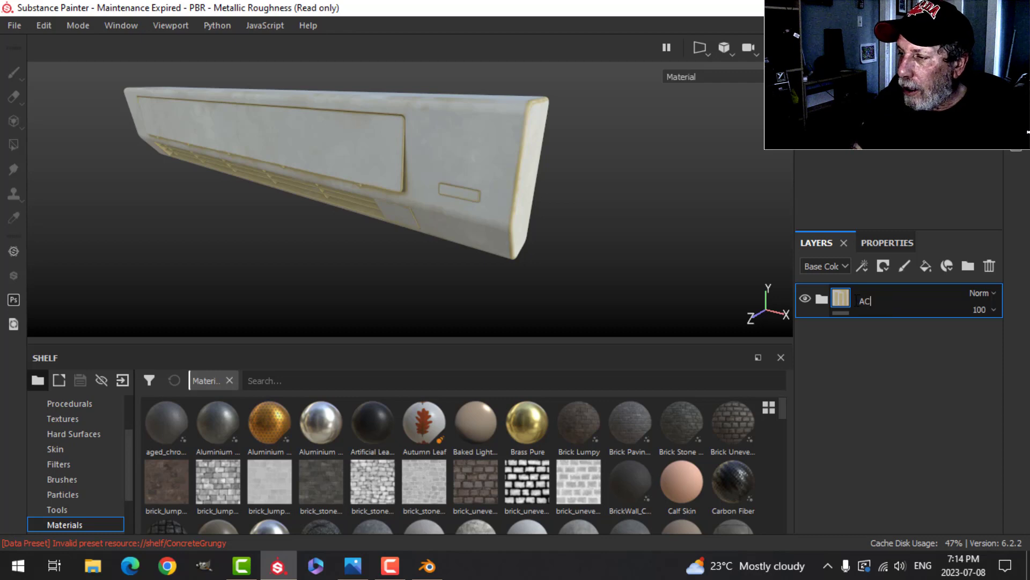
{"action": "type", "text": "Materiual"}
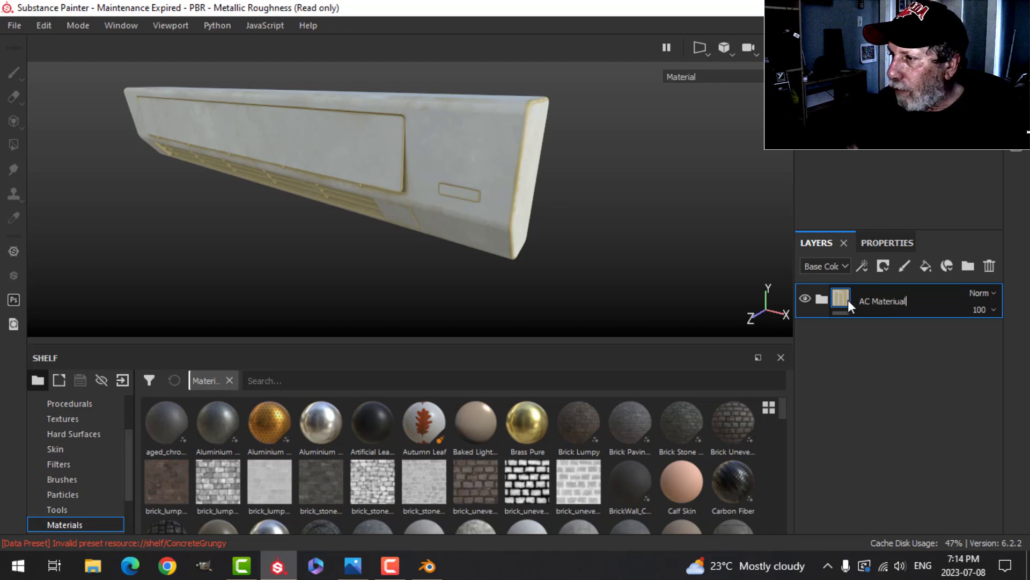
{"action": "key", "text": "BackSpace"}
{"action": "key", "text": "BackSpace"}
{"action": "key", "text": "BackSpace"}
{"action": "type", "text": "al"}
{"action": "key", "text": "Return"}
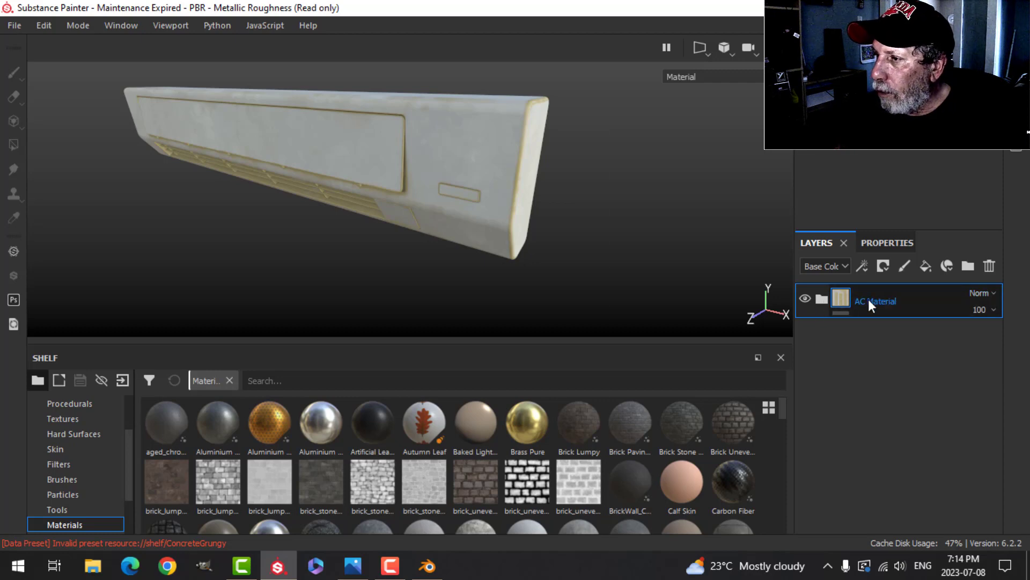
Create a smart material from the AC Material folder and show the smart materials in the shelf
{"action": "right_click", "coordinate": [868, 299]}
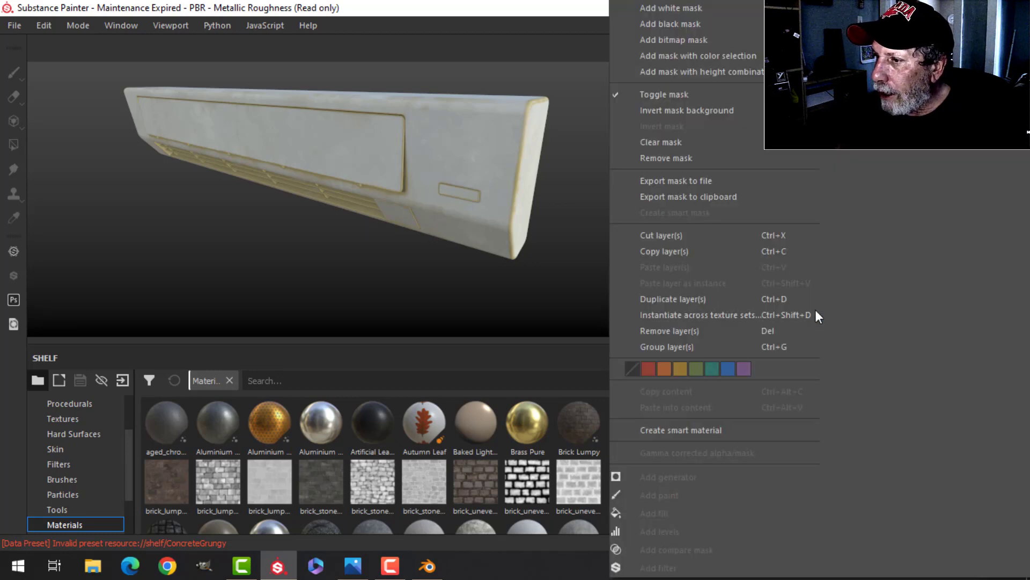
{"action": "left_click", "coordinate": [728, 430]}
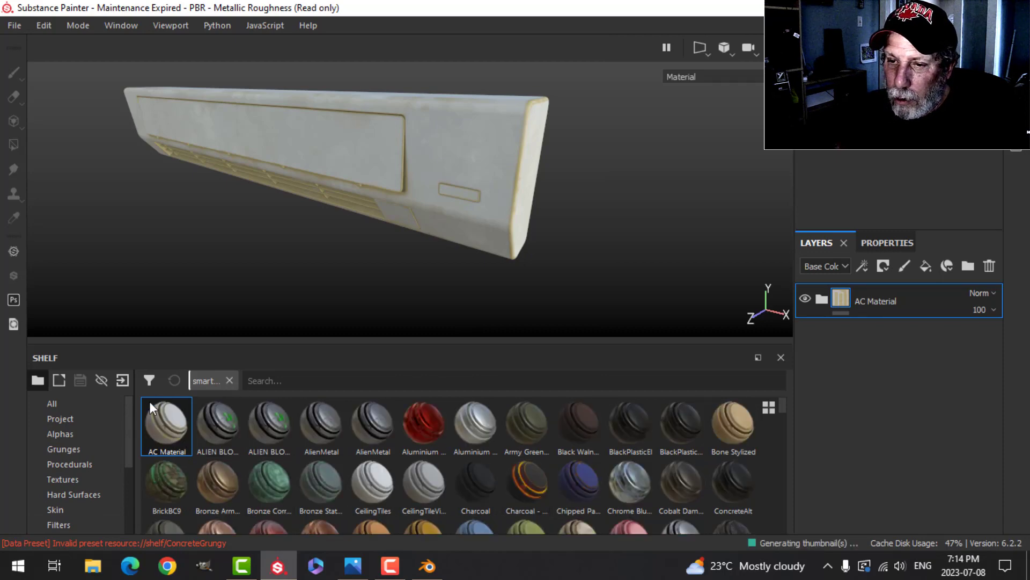
{"action": "scroll", "coordinate": [86, 499], "scroll_direction": "down", "scroll_amount": 2}
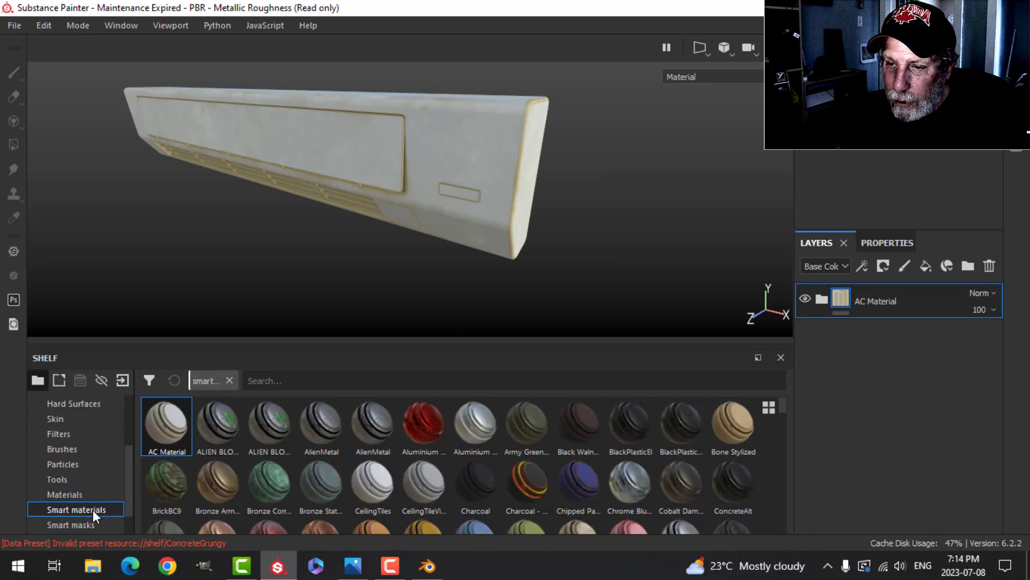
{"action": "left_click", "coordinate": [104, 509]}
Test the AC Material smart material with the original folder hidden, delete the test copy and show the folder again
{"action": "left_click", "coordinate": [804, 299]}
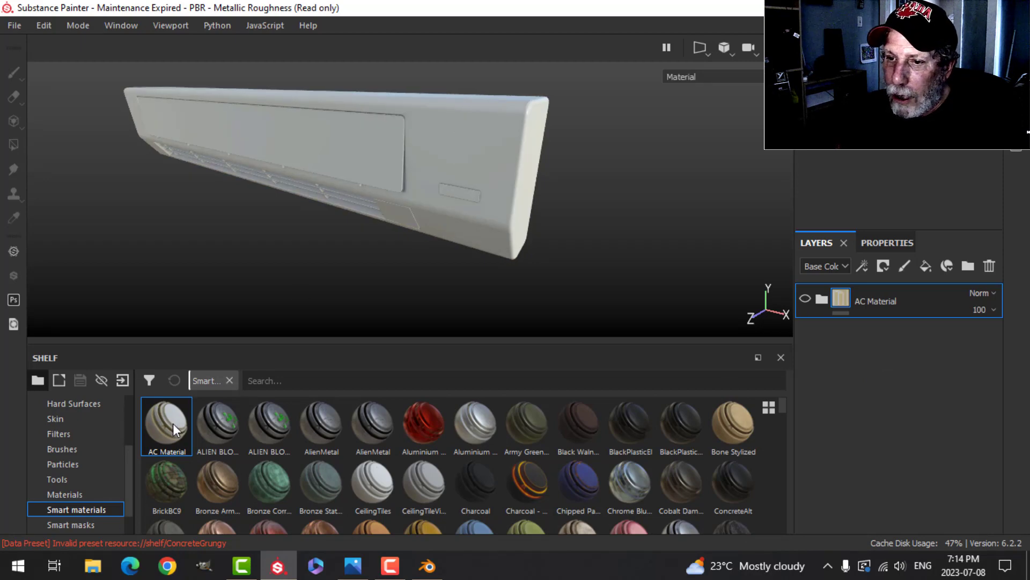
{"action": "left_click_drag", "start_coordinate": [173, 424], "coordinate": [810, 346]}
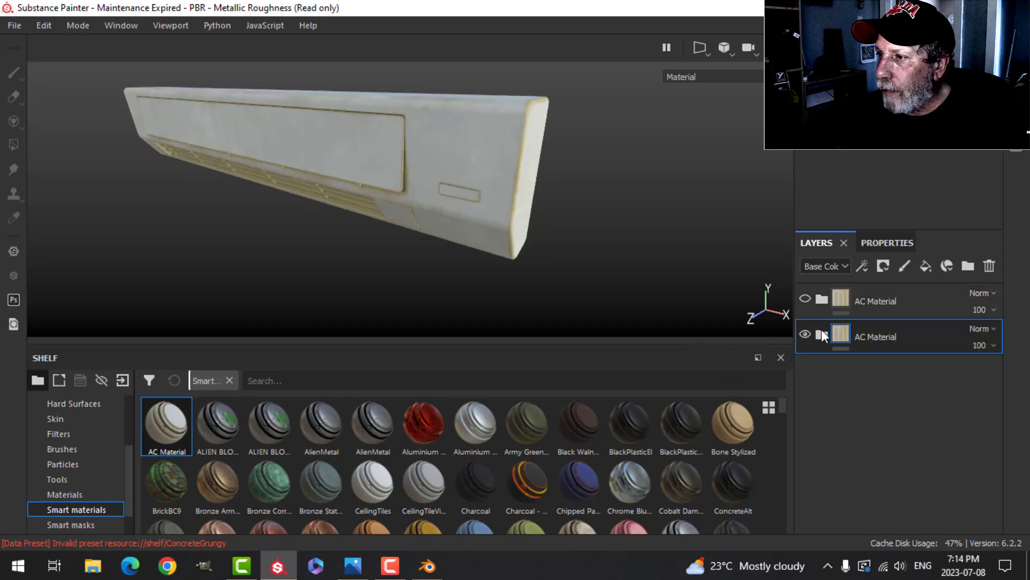
{"action": "left_click", "coordinate": [989, 265]}
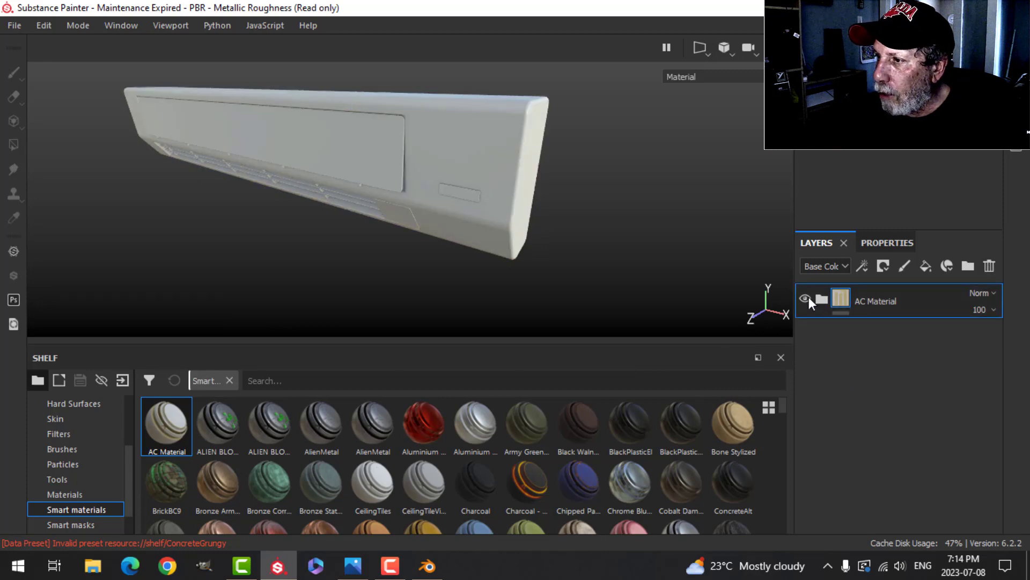
{"action": "left_click", "coordinate": [806, 298]}
Add a fill layer above the AC Material folder with only the color and rough channels enabled
{"action": "left_click", "coordinate": [924, 266]}
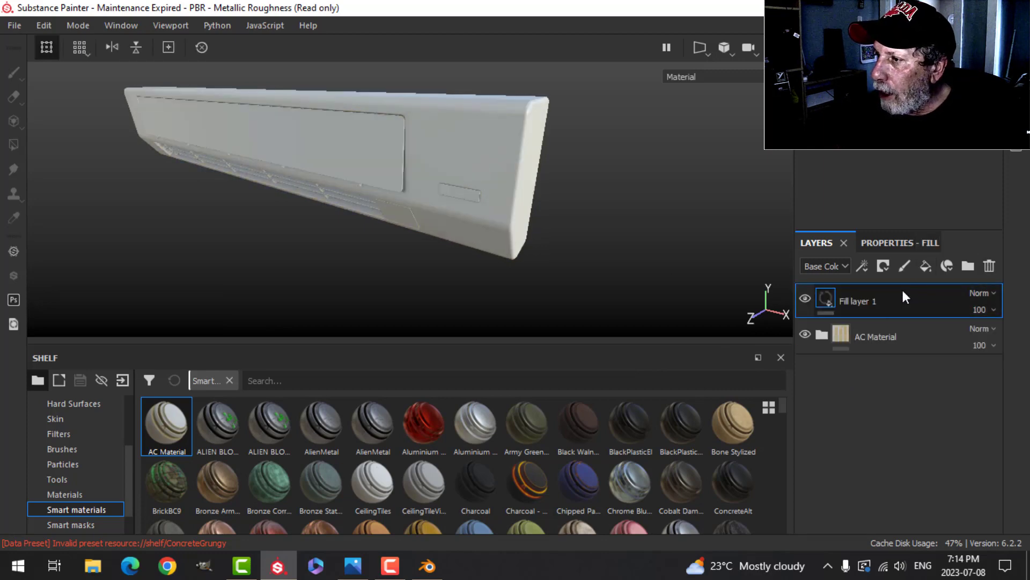
{"action": "left_click", "coordinate": [902, 243]}
{"action": "scroll", "coordinate": [870, 375], "scroll_direction": "down", "scroll_amount": 3}
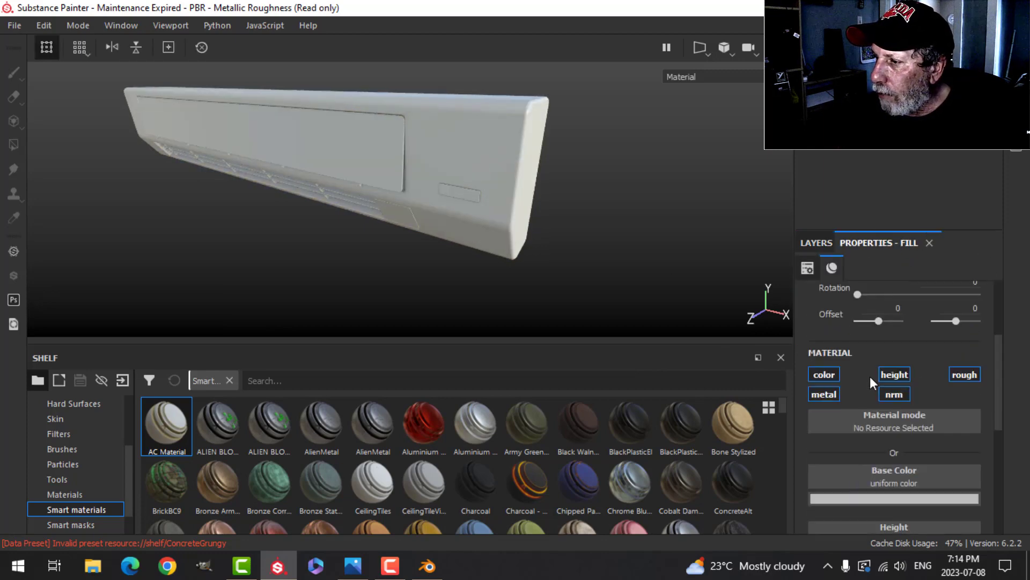
{"action": "left_click", "coordinate": [831, 369], "text": "alt"}
{"action": "left_click", "coordinate": [958, 375]}
{"action": "scroll", "coordinate": [936, 416], "scroll_direction": "down", "scroll_amount": 2}
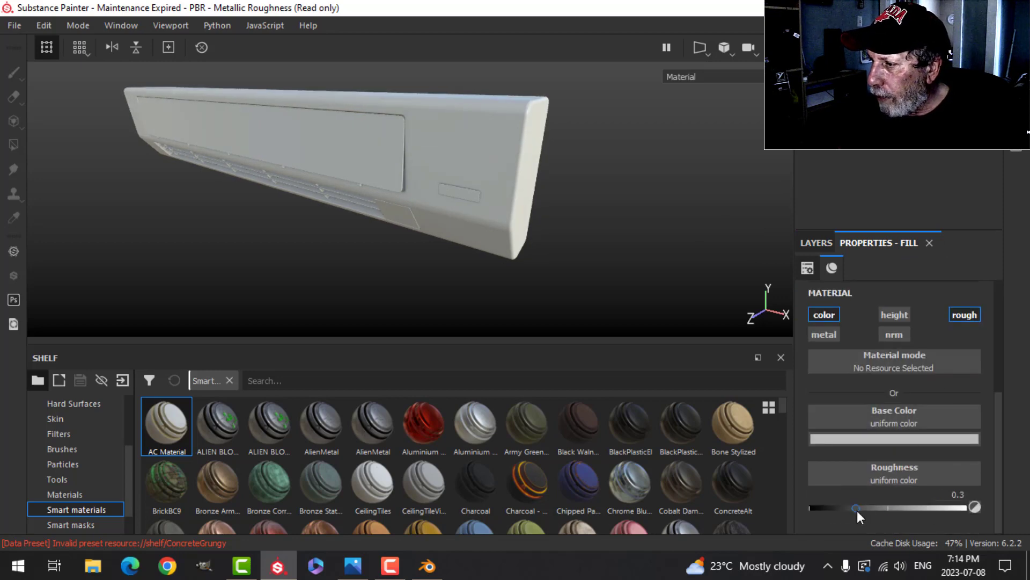
Set the new fill layer's Roughness to 1 and its Base Color to dark brown (R 0.027, G 0.015, B 0.001)
{"action": "left_click_drag", "start_coordinate": [856, 508], "coordinate": [985, 509]}
{"action": "left_click", "coordinate": [932, 439]}
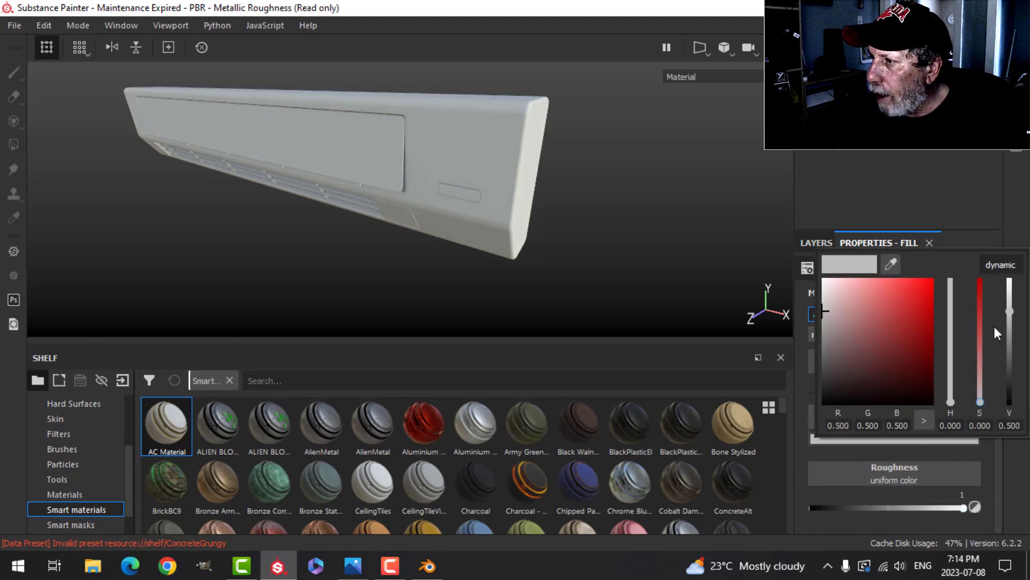
{"action": "left_click", "coordinate": [1012, 271]}
{"action": "left_click_drag", "start_coordinate": [950, 404], "coordinate": [907, 382]}
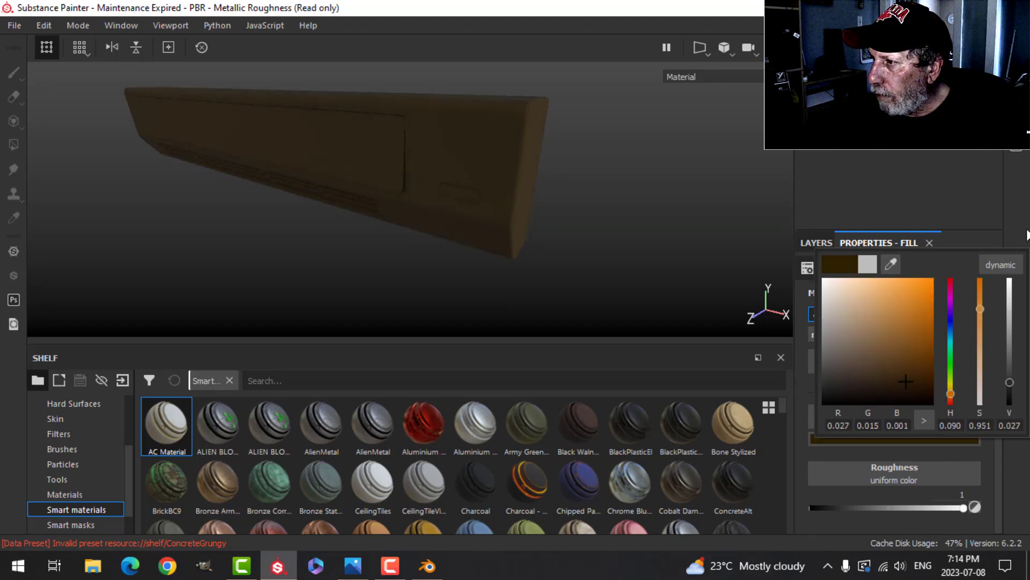
Add a black mask with a generator effect to the brown fill layer
{"action": "left_click", "coordinate": [815, 243]}
{"action": "left_click", "coordinate": [870, 263]}
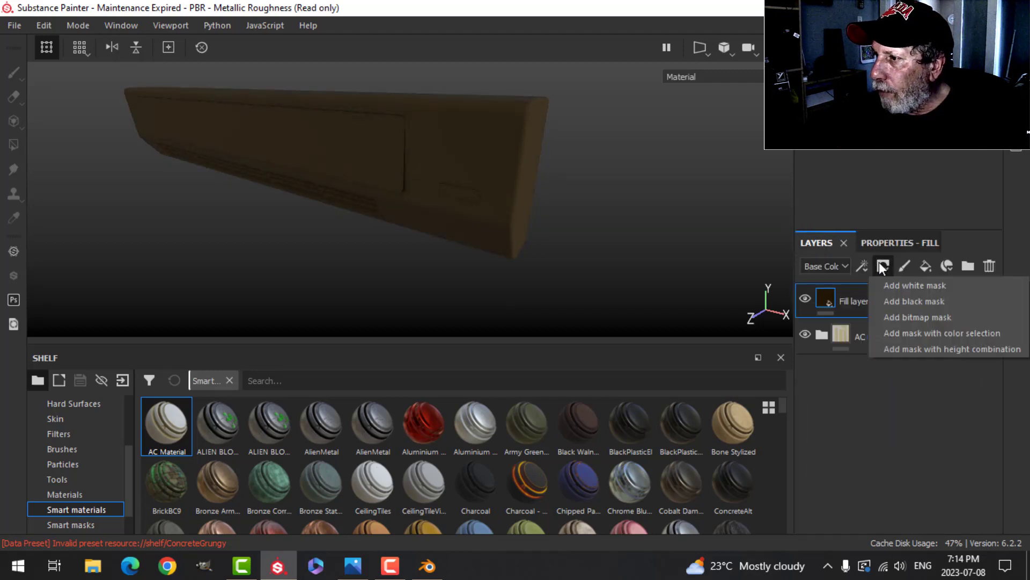
{"action": "left_click", "coordinate": [895, 301]}
{"action": "left_click", "coordinate": [863, 267]}
{"action": "left_click", "coordinate": [884, 283]}
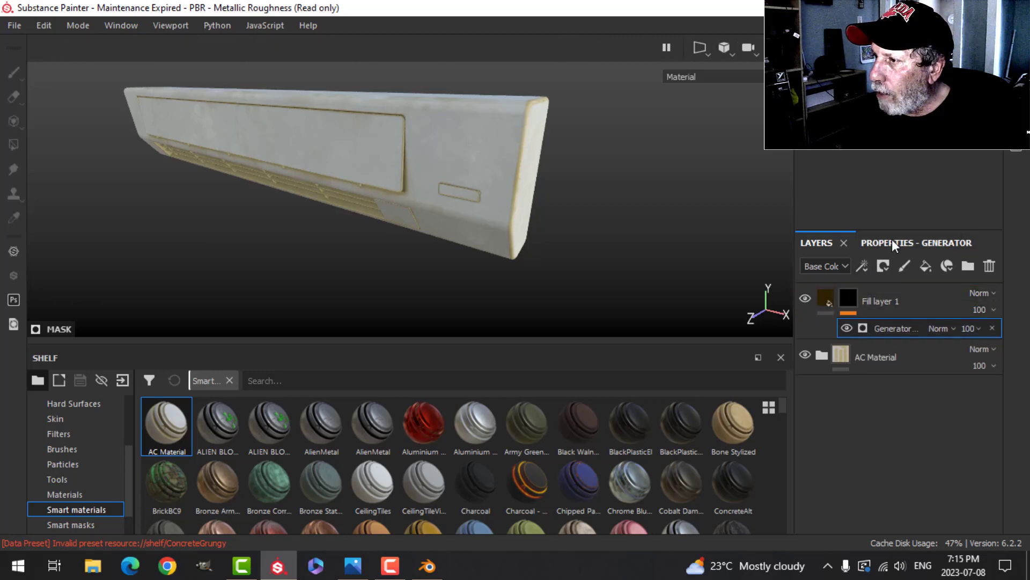
Assign the Dirt generator to the brown fill layer's mask and set its Dirt Level to 0.63
{"action": "left_click", "coordinate": [892, 242]}
{"action": "left_click", "coordinate": [881, 289]}
{"action": "left_click", "coordinate": [834, 382]}
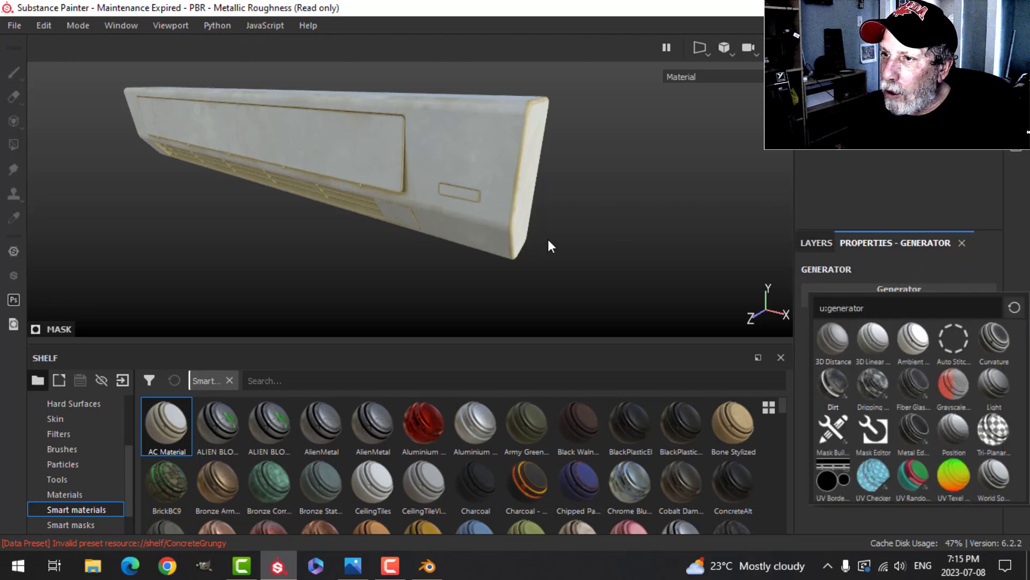
{"action": "left_click_drag", "start_coordinate": [944, 408], "coordinate": [921, 409]}
{"action": "left_click_drag", "start_coordinate": [537, 258], "coordinate": [582, 211], "text": "alt"}
{"action": "scroll", "coordinate": [385, 202], "scroll_direction": "up", "scroll_amount": 3}
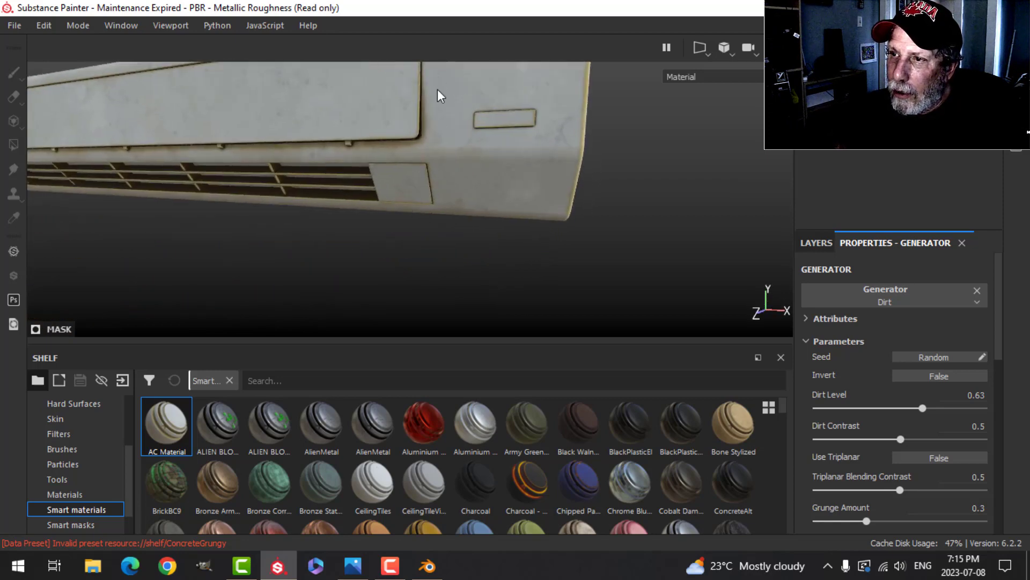
{"action": "scroll", "coordinate": [467, 139], "scroll_direction": "down", "scroll_amount": 3}
{"action": "left_click_drag", "start_coordinate": [471, 136], "coordinate": [506, 169], "text": "alt"}
Rename the brown Dirt-masked fill layer as dirt
{"action": "left_click", "coordinate": [818, 242]}
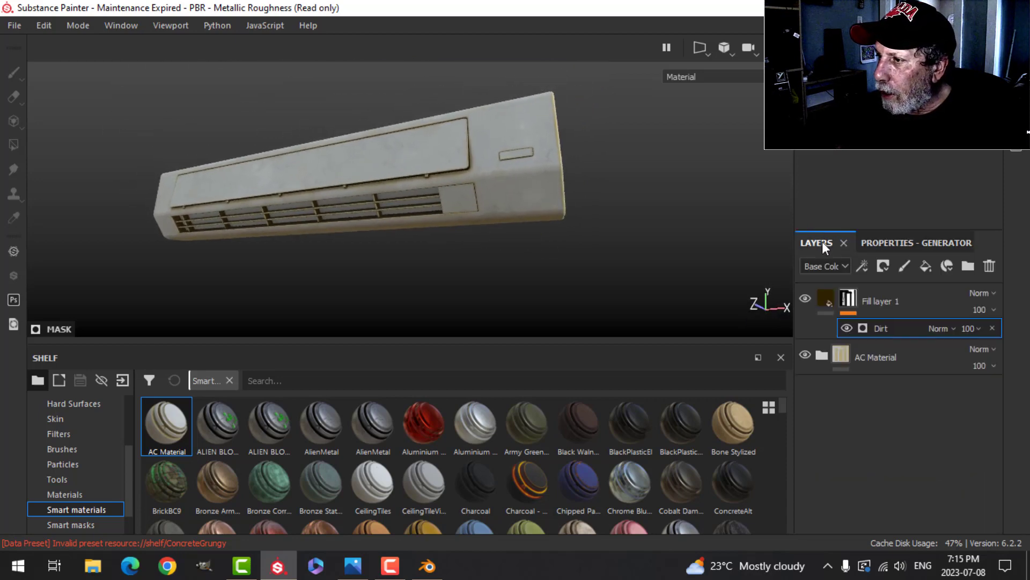
{"action": "left_click", "coordinate": [821, 297]}
{"action": "double_click", "coordinate": [868, 301]}
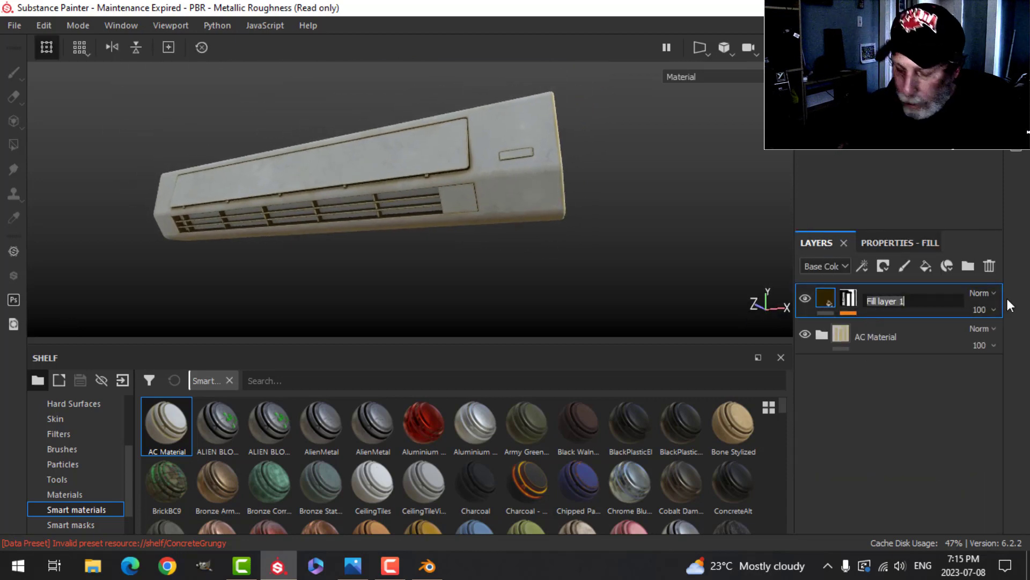
{"action": "type", "text": "dirt"}
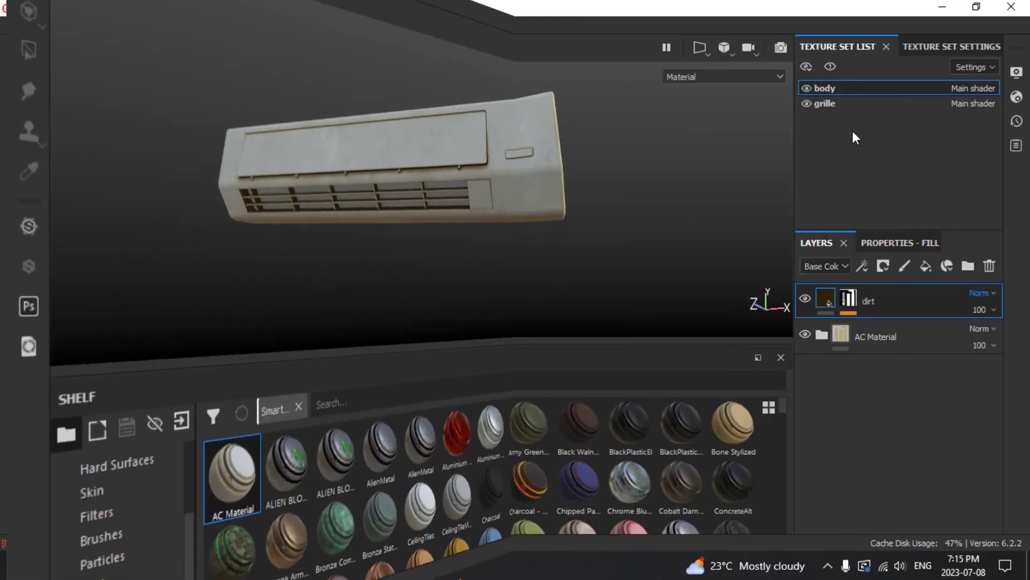
Delete the default paint layer from the grille texture set and isolate the grille in the viewport
{"action": "left_click", "coordinate": [840, 103]}
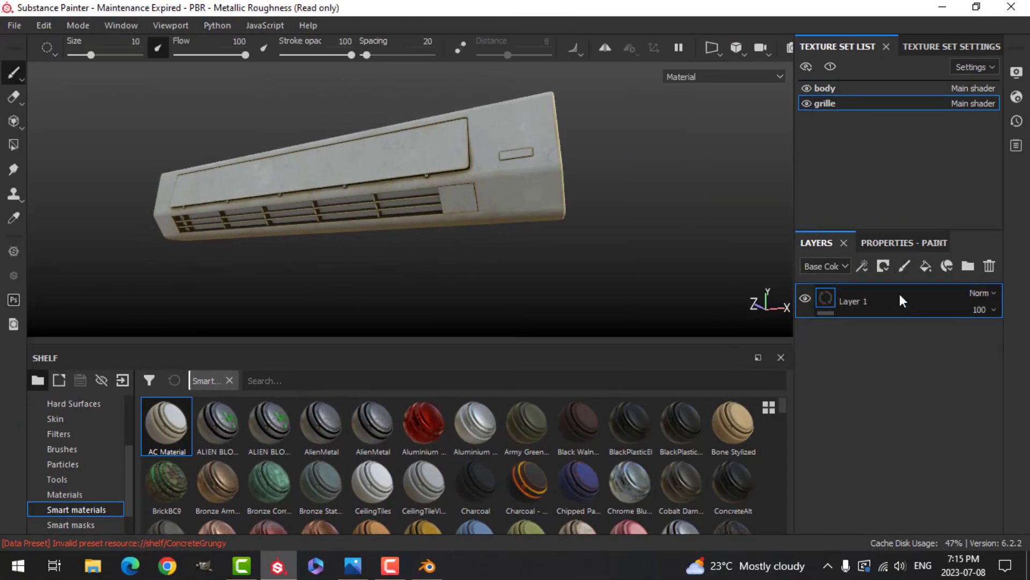
{"action": "left_click", "coordinate": [990, 267]}
{"action": "scroll", "coordinate": [421, 243], "scroll_direction": "up", "scroll_amount": 4}
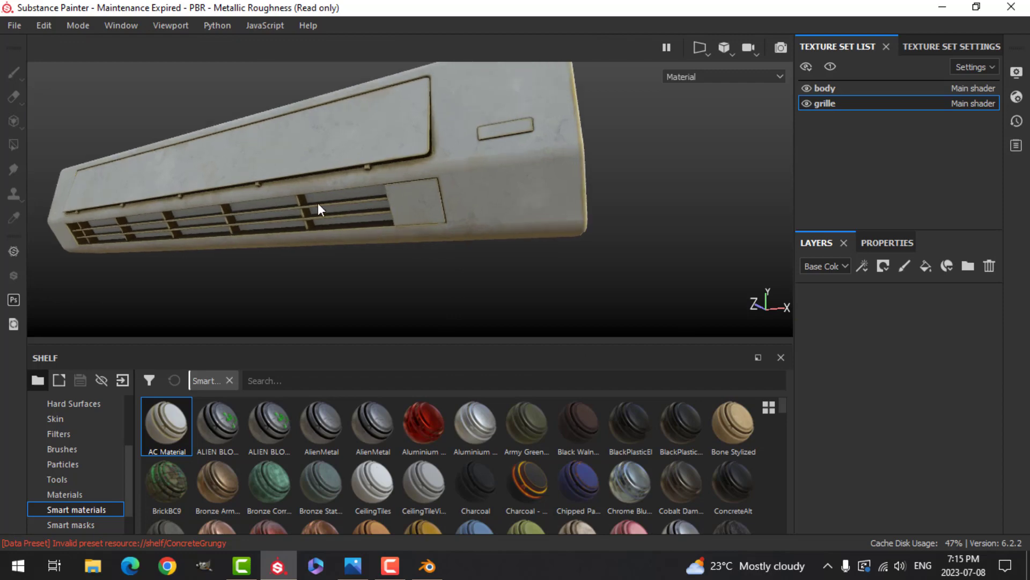
{"action": "left_click_drag", "start_coordinate": [420, 262], "coordinate": [418, 267], "text": "alt"}
{"action": "middle_click_drag", "start_coordinate": [418, 268], "coordinate": [466, 276], "text": "alt"}
{"action": "left_click_drag", "start_coordinate": [465, 276], "coordinate": [464, 268], "text": "alt"}
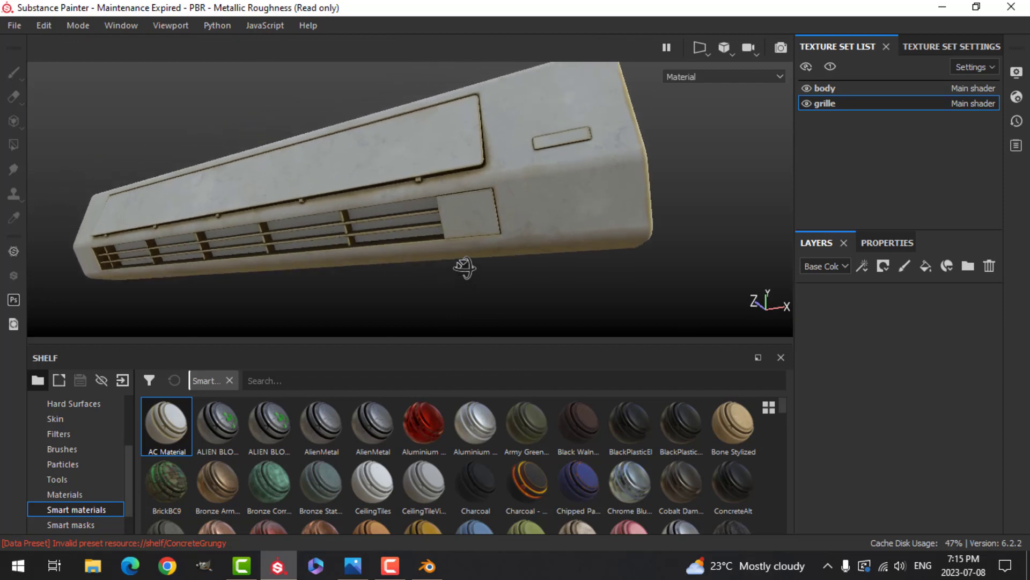
{"action": "left_click", "coordinate": [831, 66]}
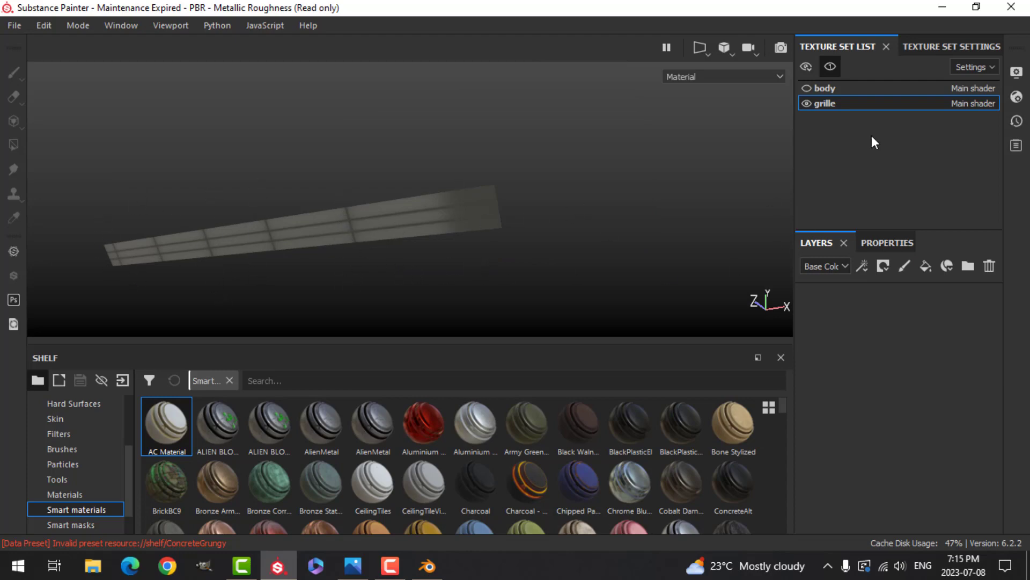
{"action": "left_click", "coordinate": [807, 88]}
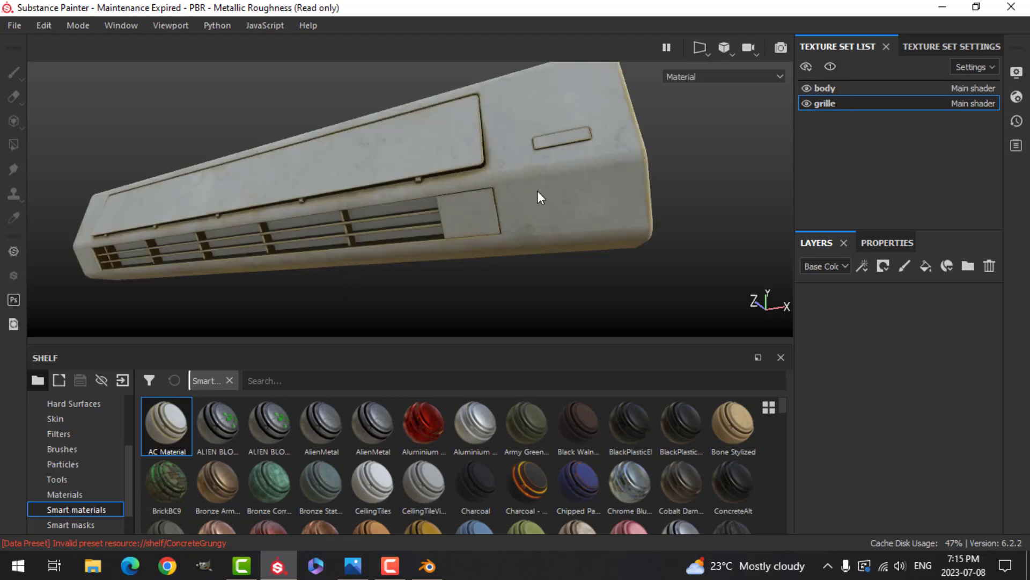
{"action": "left_click", "coordinate": [829, 66]}
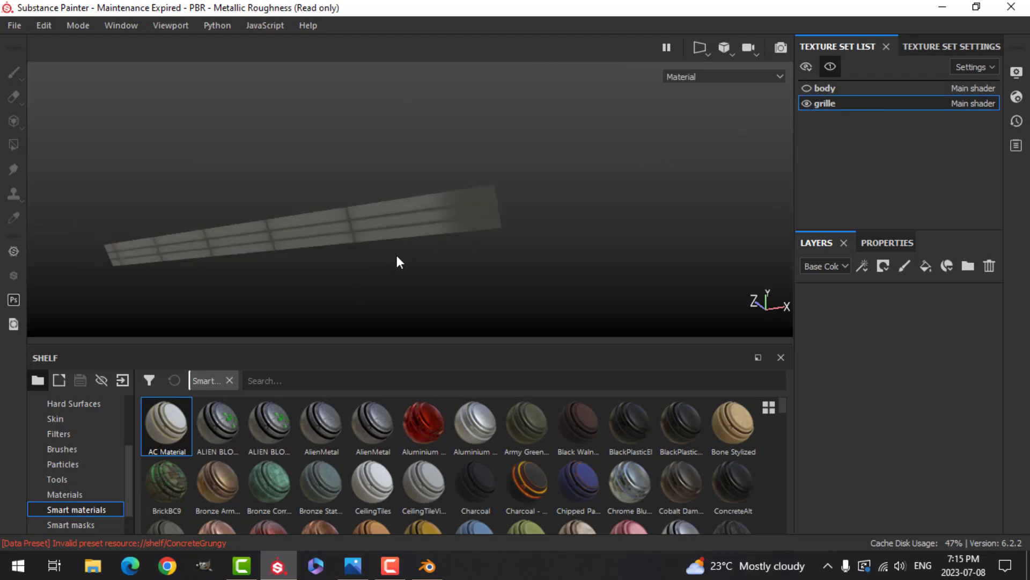
Apply the Aluminium Pure material to the grille as its base layer
{"action": "left_click", "coordinate": [80, 494]}
{"action": "left_click_drag", "start_coordinate": [320, 423], "coordinate": [841, 389]}
{"action": "left_click_drag", "start_coordinate": [421, 217], "coordinate": [565, 204], "text": "alt"}
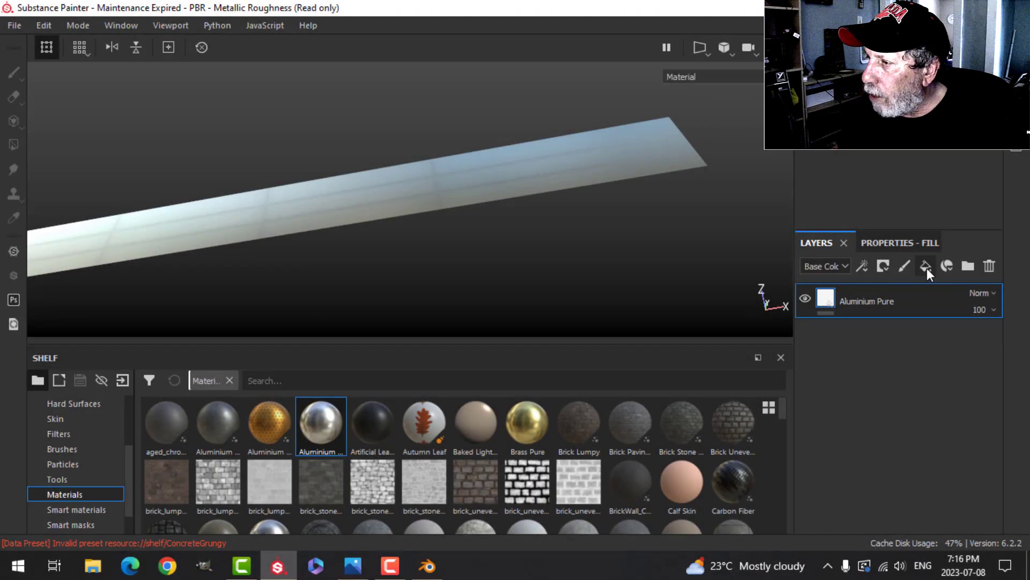
Add a fill layer above Aluminium Pure with only the color and height channels enabled
{"action": "left_click", "coordinate": [925, 267]}
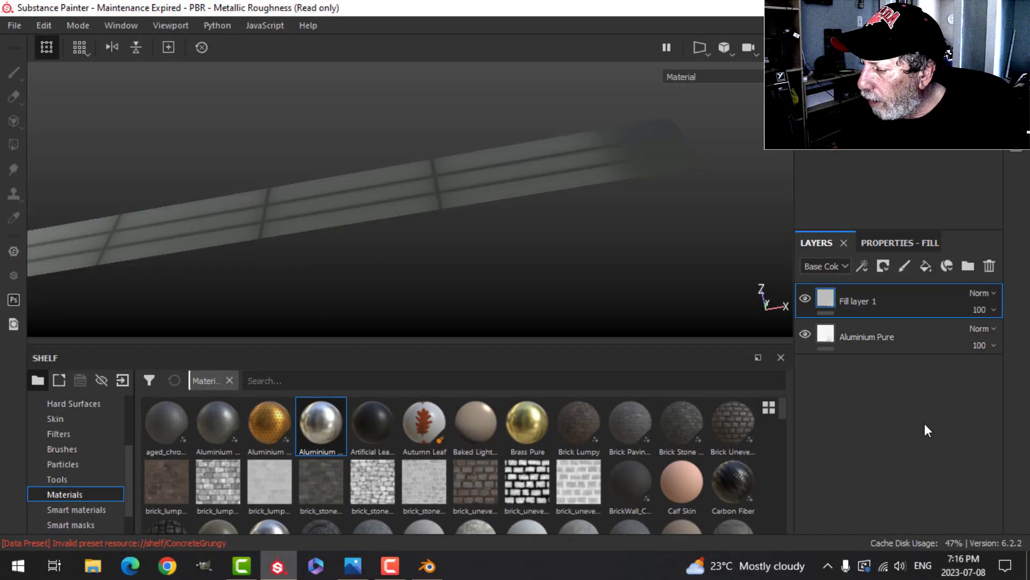
{"action": "left_click", "coordinate": [882, 243]}
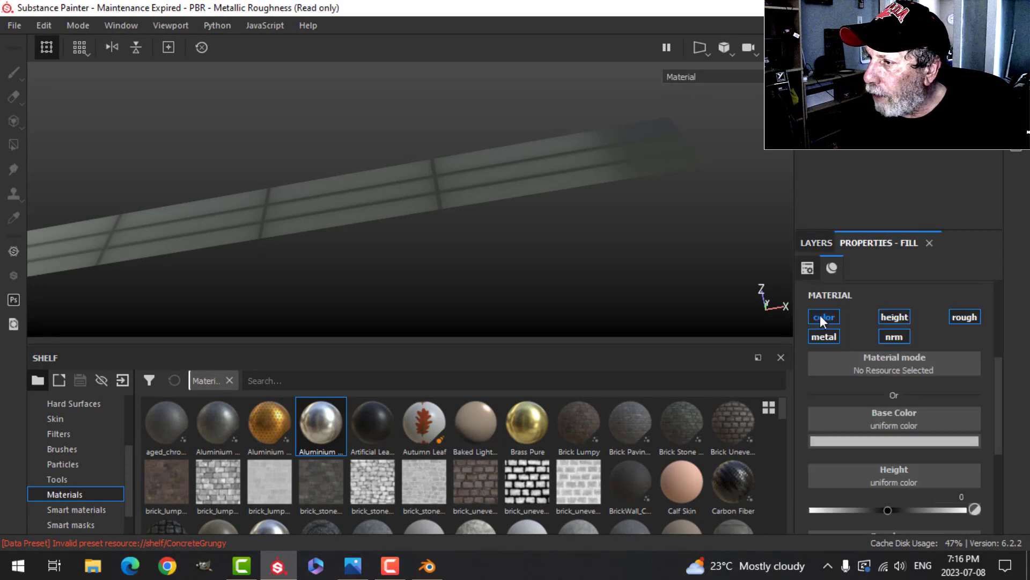
{"action": "left_click", "coordinate": [824, 336]}
{"action": "left_click", "coordinate": [894, 336]}
{"action": "left_click", "coordinate": [964, 316]}
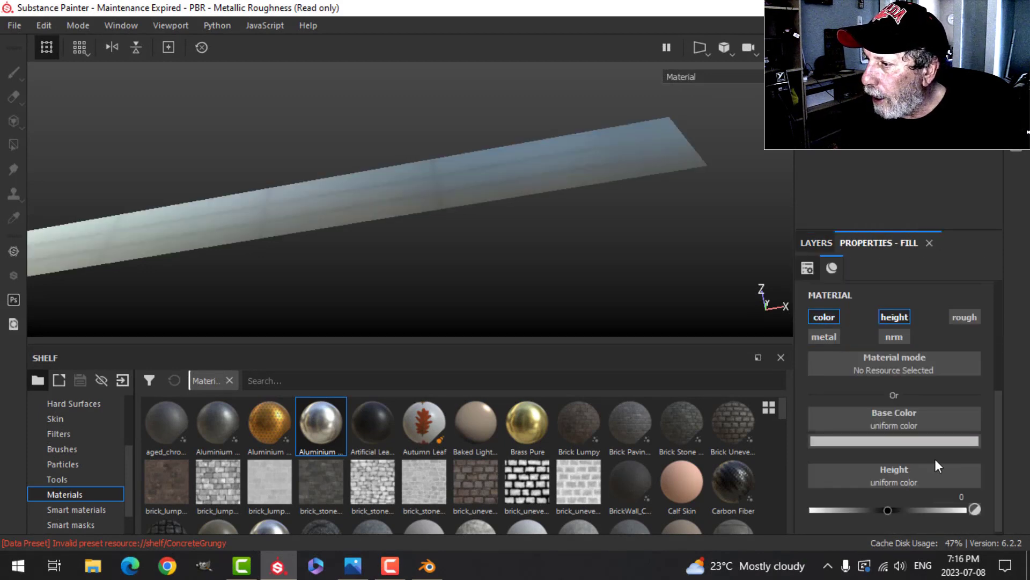
Set the grille fill layer's Base Color to dark gray (R 0.033, G 0.033, B 0.033)
{"action": "left_click", "coordinate": [903, 440]}
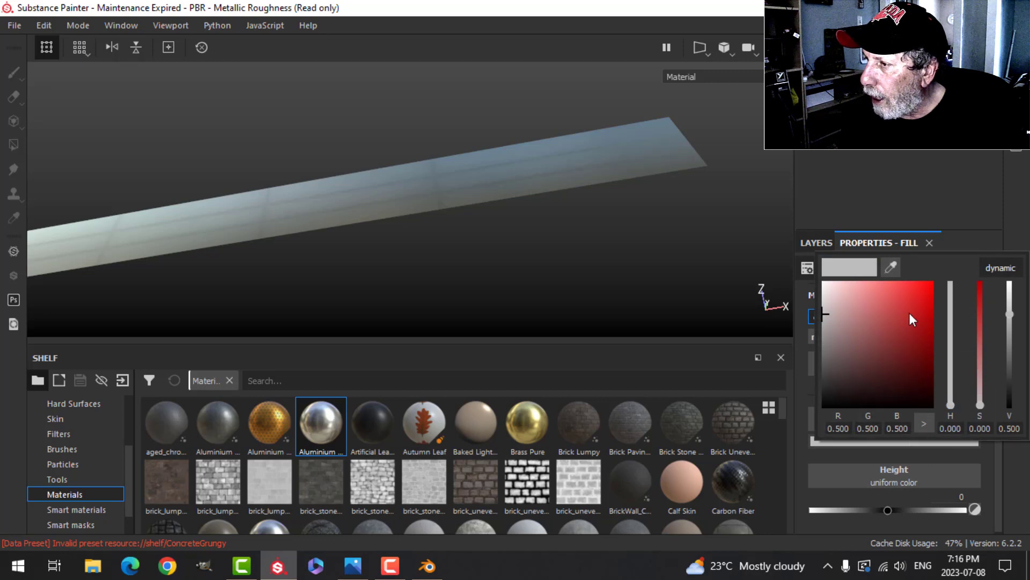
{"action": "left_click", "coordinate": [891, 268]}
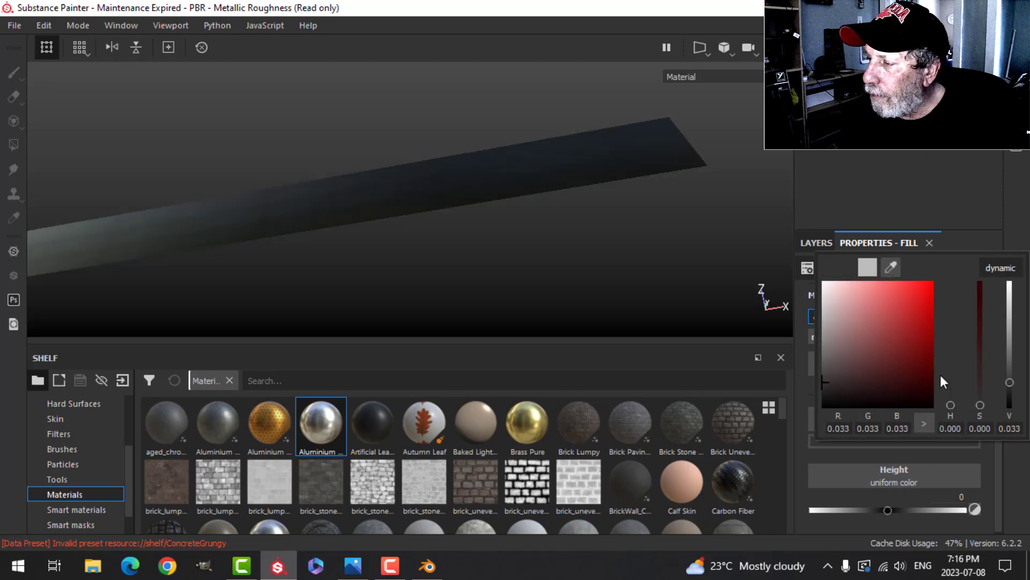
{"action": "left_click", "coordinate": [896, 391]}
Add a black mask with a fill effect to the dark gray fill layer
{"action": "left_click", "coordinate": [831, 246]}
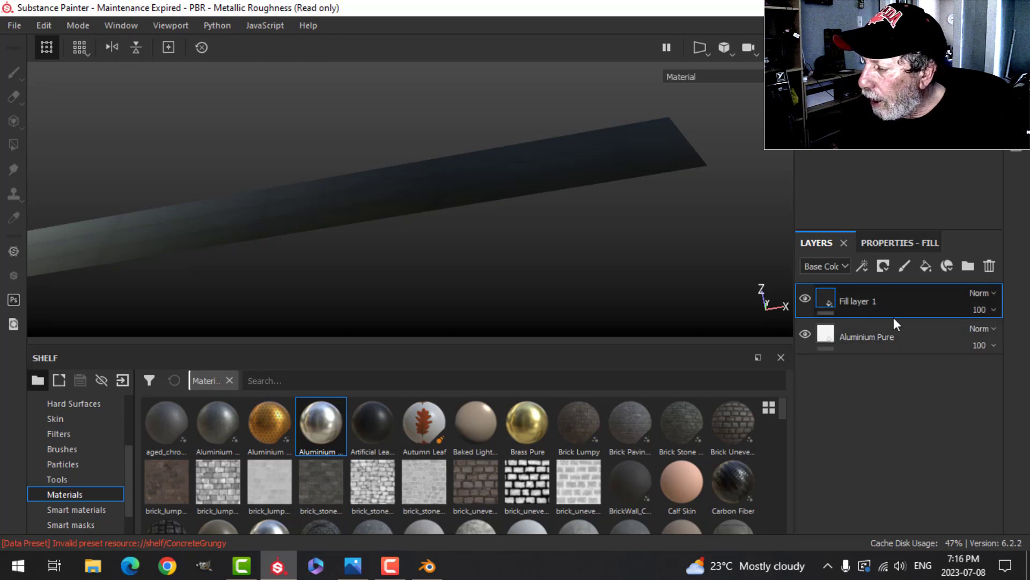
{"action": "left_click", "coordinate": [882, 266]}
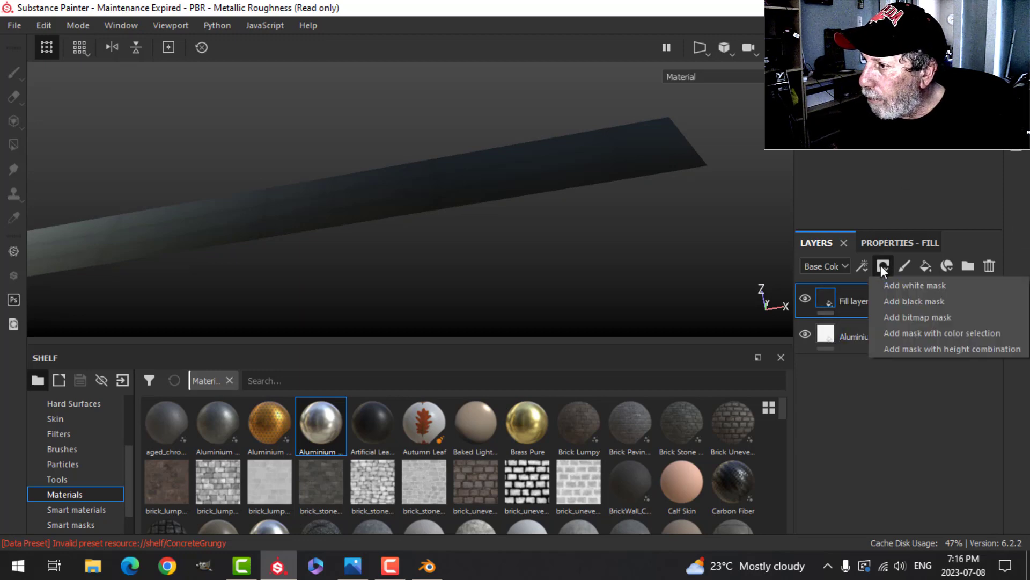
{"action": "left_click", "coordinate": [899, 299]}
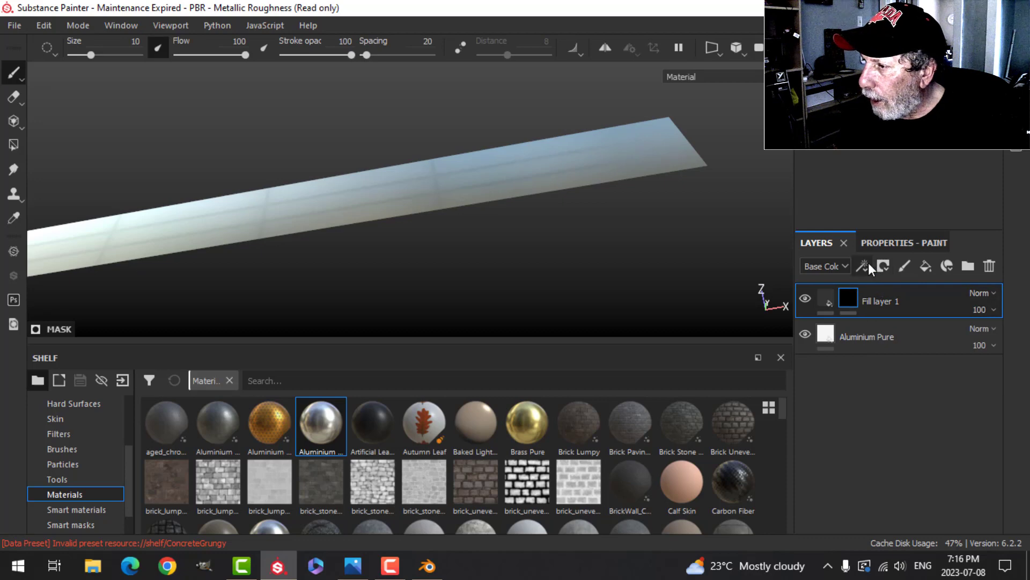
{"action": "left_click", "coordinate": [868, 263]}
{"action": "left_click", "coordinate": [895, 318]}
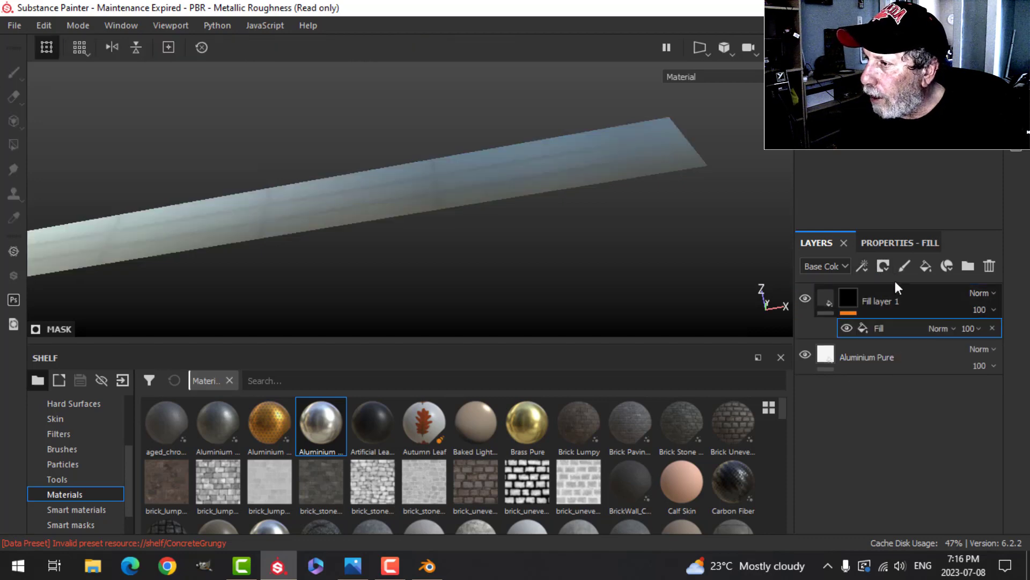
Start a search among the procedural textures for a pattern to use as the mask fill's grayscale
{"action": "left_click", "coordinate": [898, 242]}
{"action": "scroll", "coordinate": [80, 456], "scroll_direction": "up", "scroll_amount": 2}
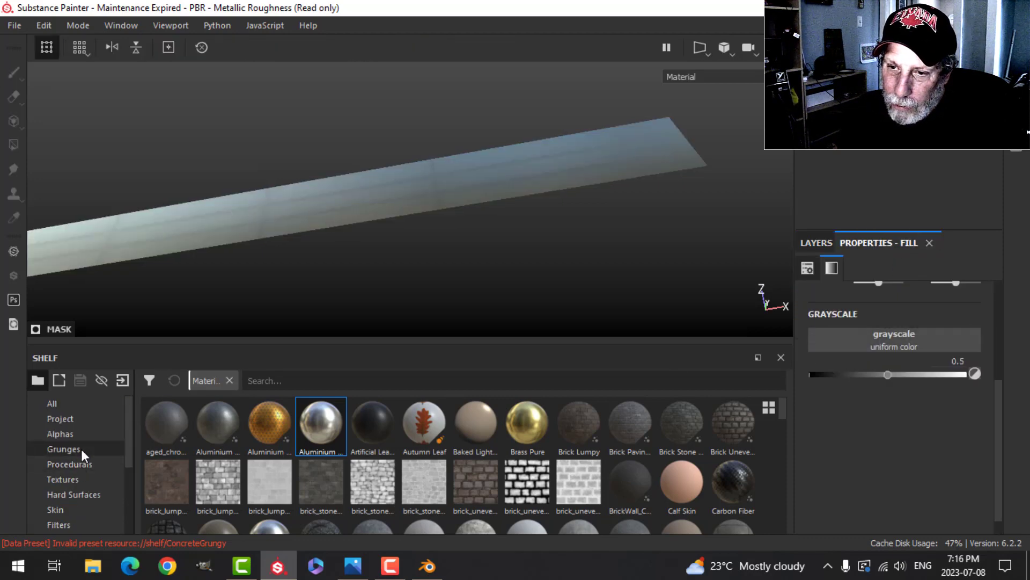
{"action": "left_click", "coordinate": [81, 463]}
{"action": "left_click", "coordinate": [317, 382]}
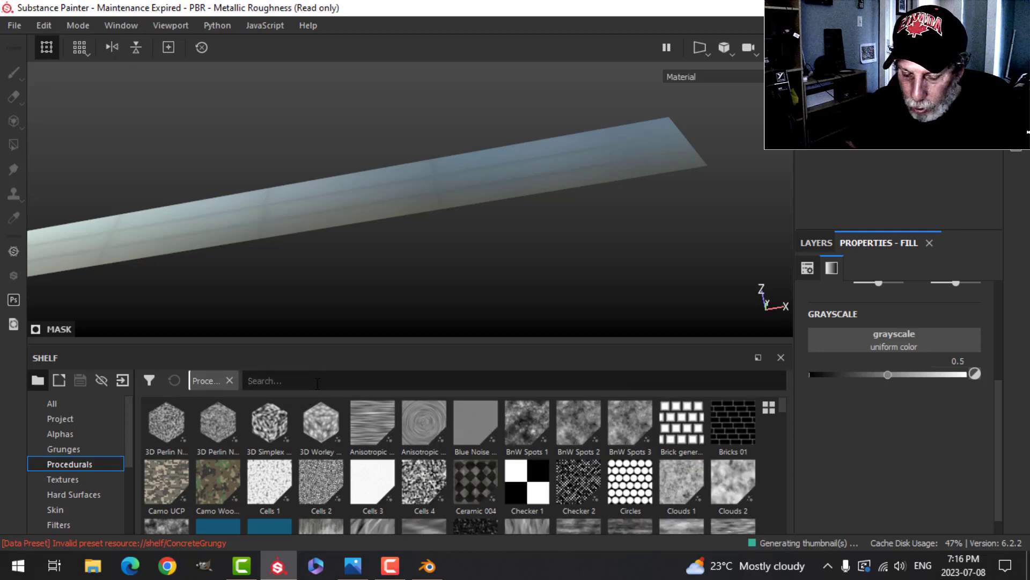
Apply the Hexagon Dots procedural to the mask fill's grayscale with Tile 16, Border Width 0.45 and Dot Scale 0
{"action": "type", "text": "hex"}
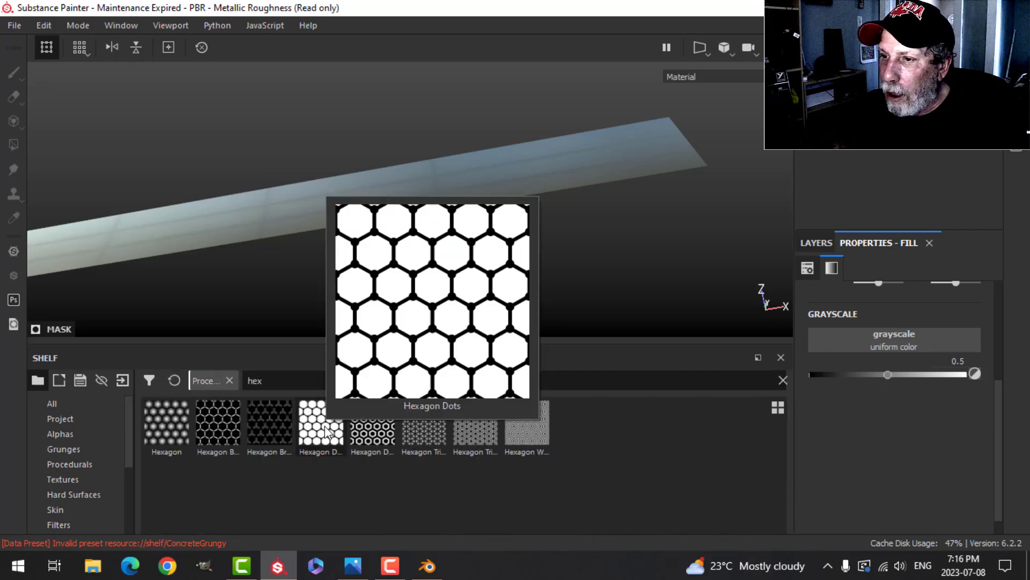
{"action": "left_click_drag", "start_coordinate": [325, 431], "coordinate": [880, 370]}
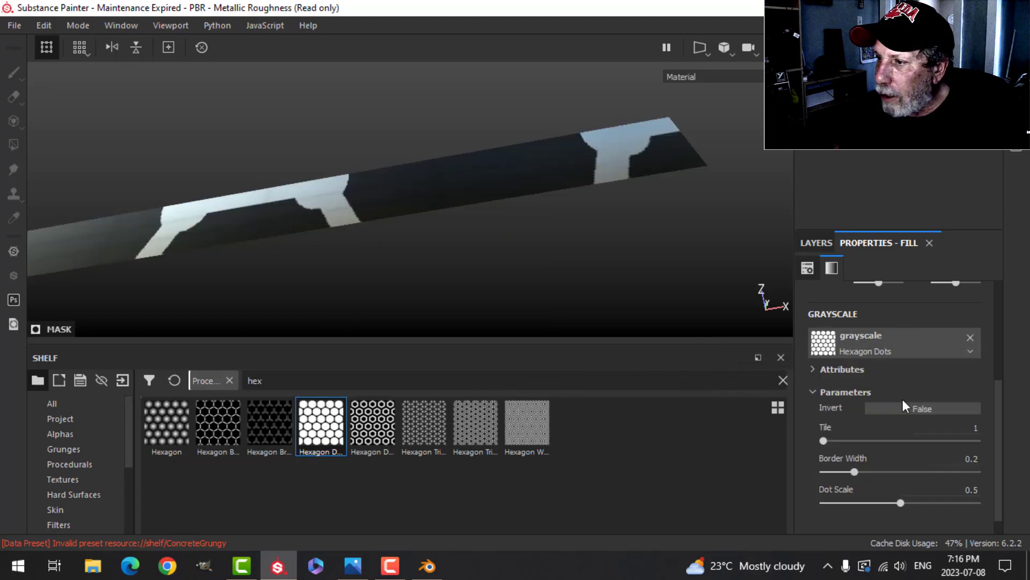
{"action": "left_click_drag", "start_coordinate": [832, 445], "coordinate": [977, 441]}
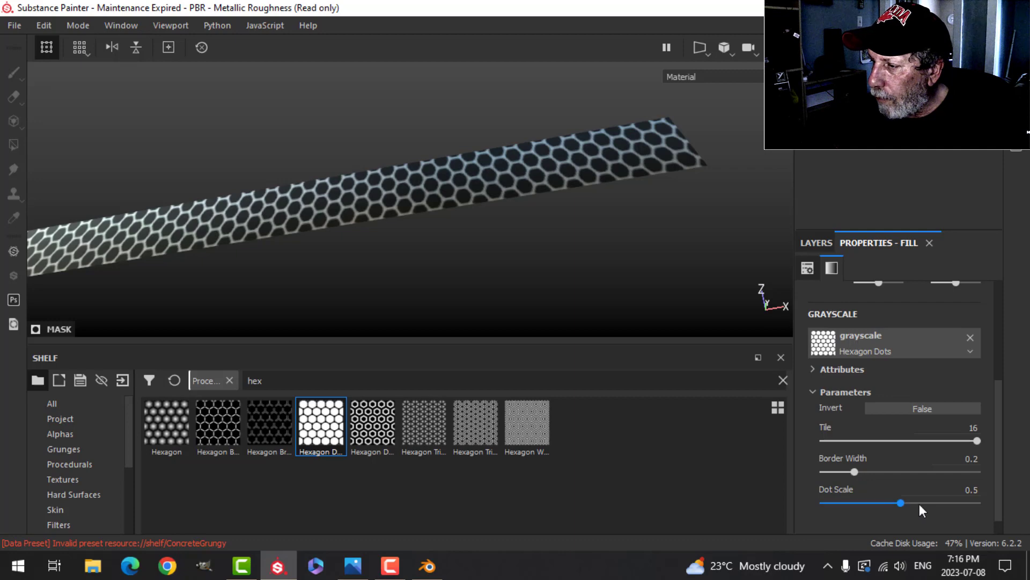
{"action": "left_click_drag", "start_coordinate": [900, 503], "coordinate": [768, 507]}
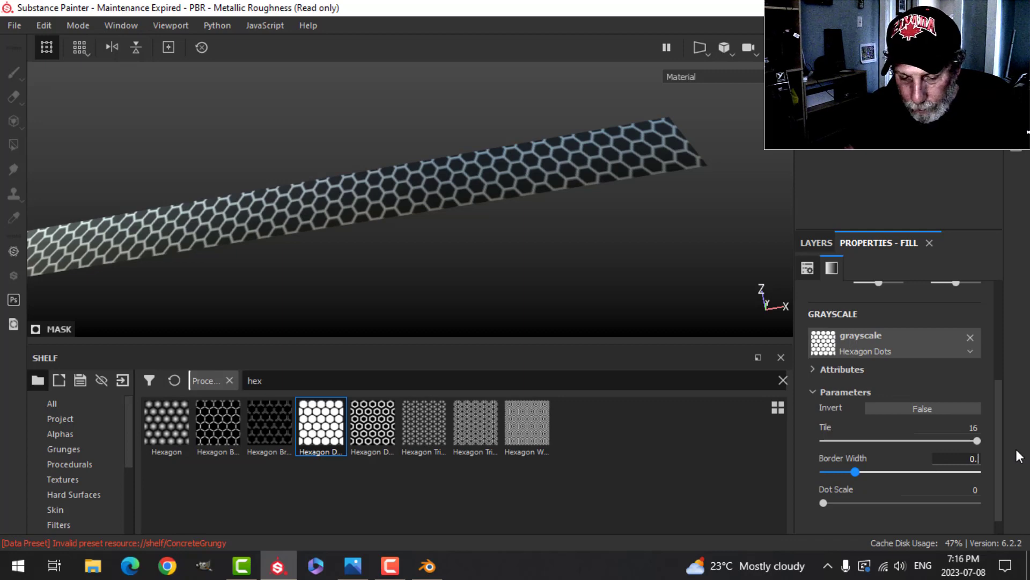
{"action": "key", "text": "Return"}
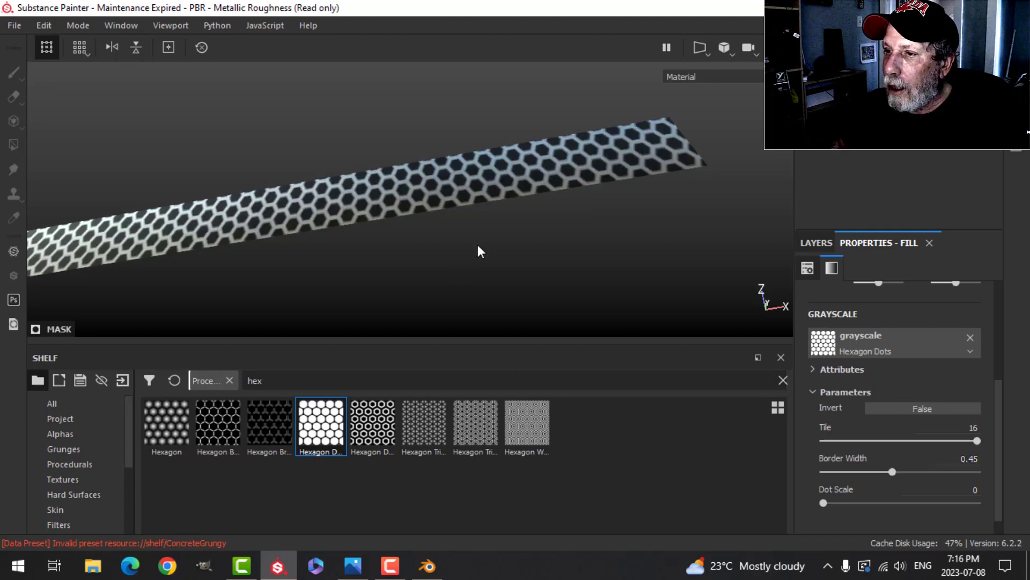
{"action": "scroll", "coordinate": [478, 245], "scroll_direction": "down", "scroll_amount": 1}
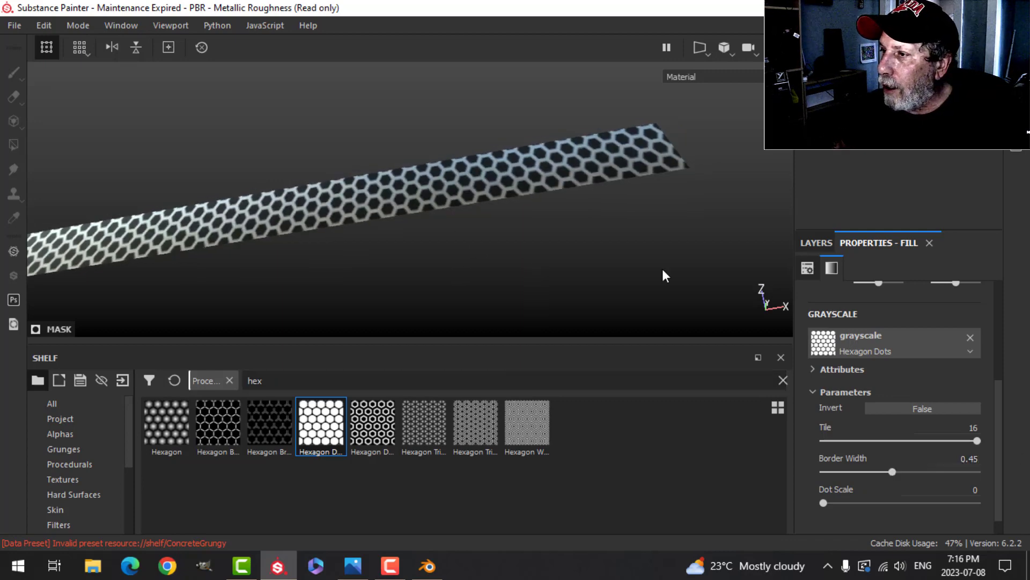
Set the height of Fill layer 1 to 0.15 and bring the whole air conditioner back into view
{"action": "left_click", "coordinate": [815, 248]}
{"action": "left_click", "coordinate": [833, 302]}
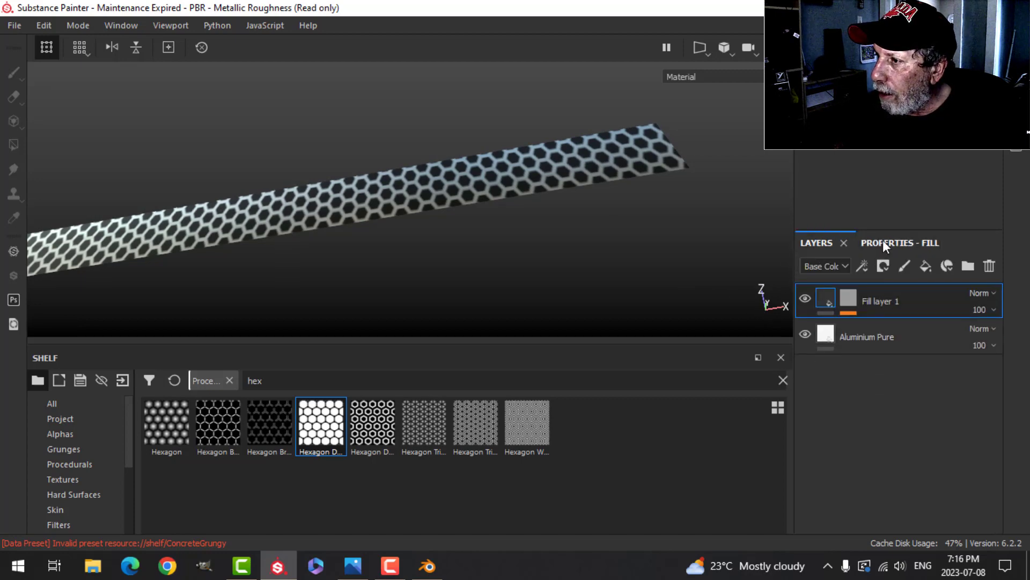
{"action": "left_click", "coordinate": [900, 242]}
{"action": "scroll", "coordinate": [927, 435], "scroll_direction": "down", "scroll_amount": 1}
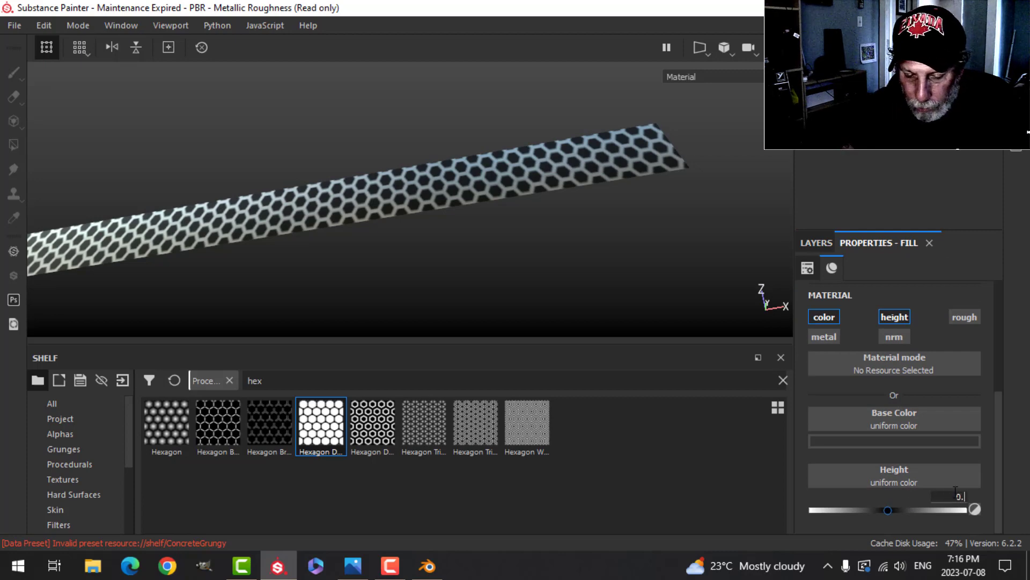
{"action": "type", "text": "5"}
{"action": "key", "text": "Return"}
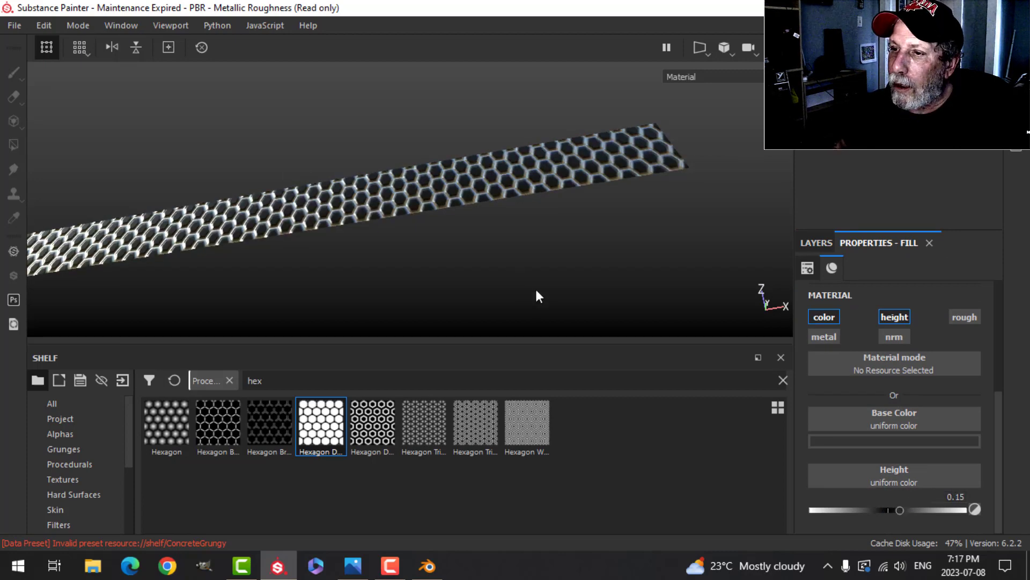
{"action": "left_click_drag", "start_coordinate": [491, 280], "coordinate": [511, 213], "text": "alt"}
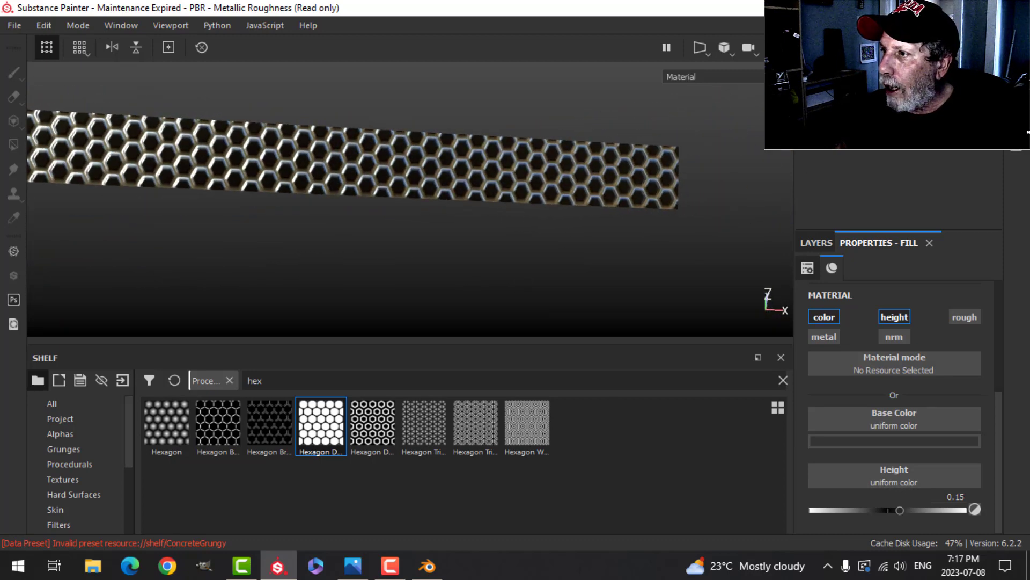
{"action": "key", "text": "alt+q"}
{"action": "scroll", "coordinate": [569, 236], "scroll_direction": "down", "scroll_amount": 5}
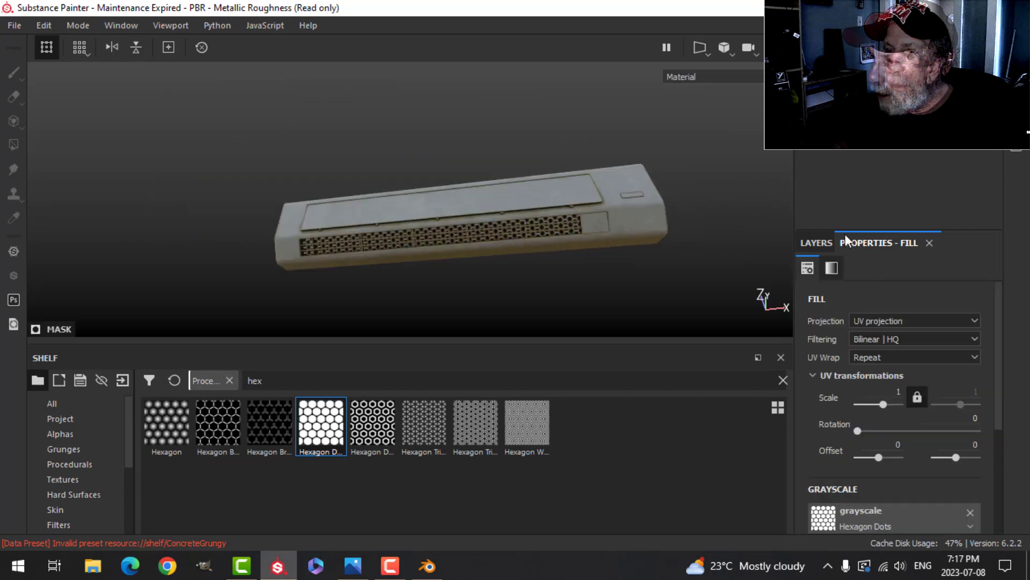
Switch the hexagon mask fill to Tri-planar projection and set its UV scale to 2
{"action": "left_click", "coordinate": [828, 237]}
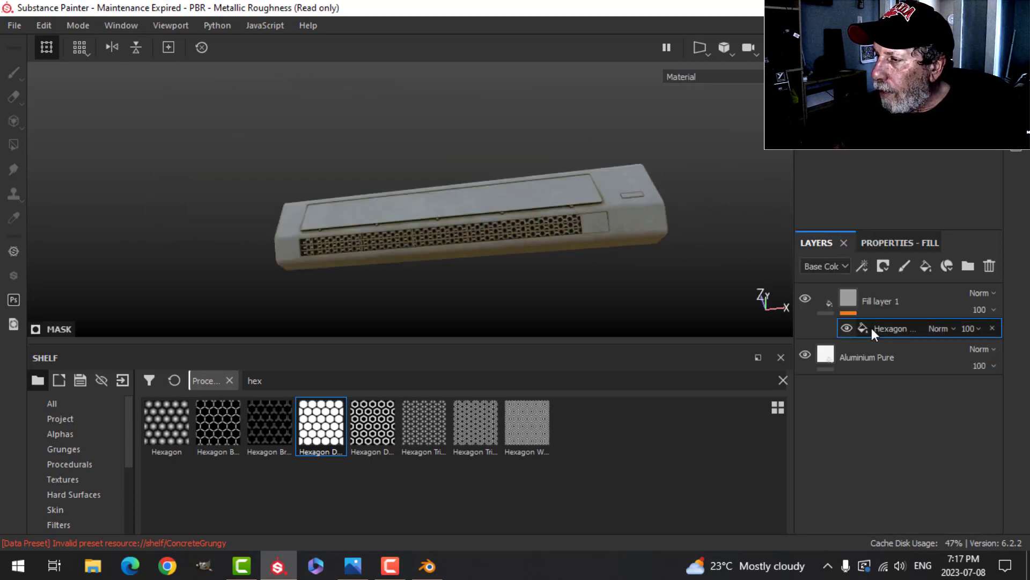
{"action": "left_click", "coordinate": [895, 242]}
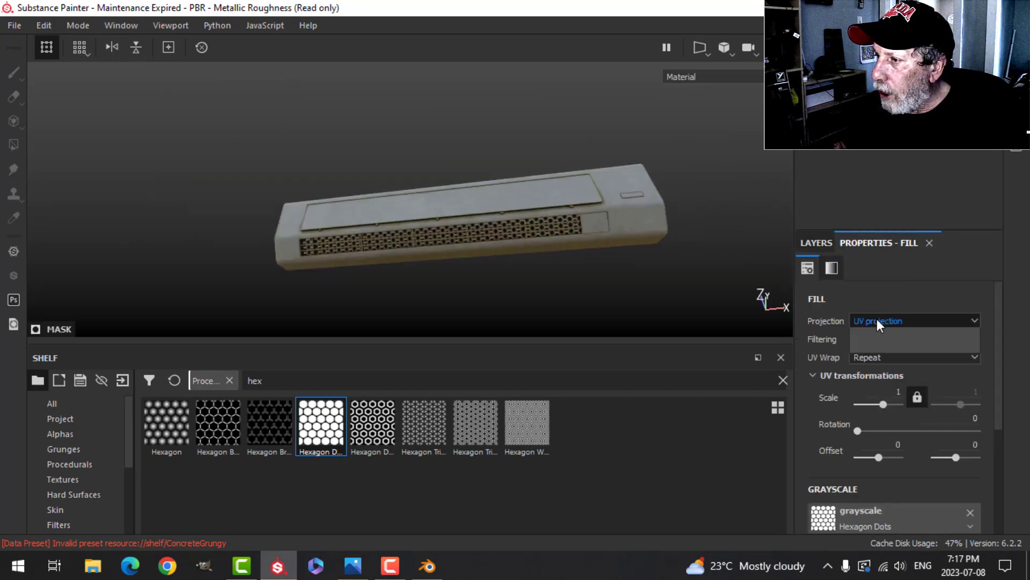
{"action": "left_click", "coordinate": [877, 321]}
{"action": "left_click", "coordinate": [886, 354]}
{"action": "scroll", "coordinate": [704, 269], "scroll_direction": "up", "scroll_amount": 2}
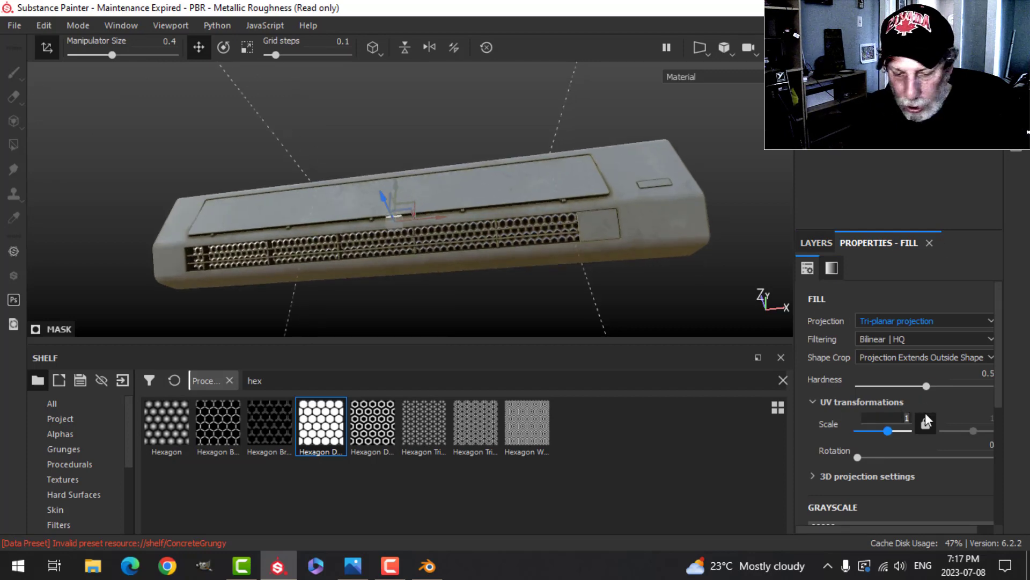
{"action": "type", "text": "2"}
{"action": "key", "text": "Return"}
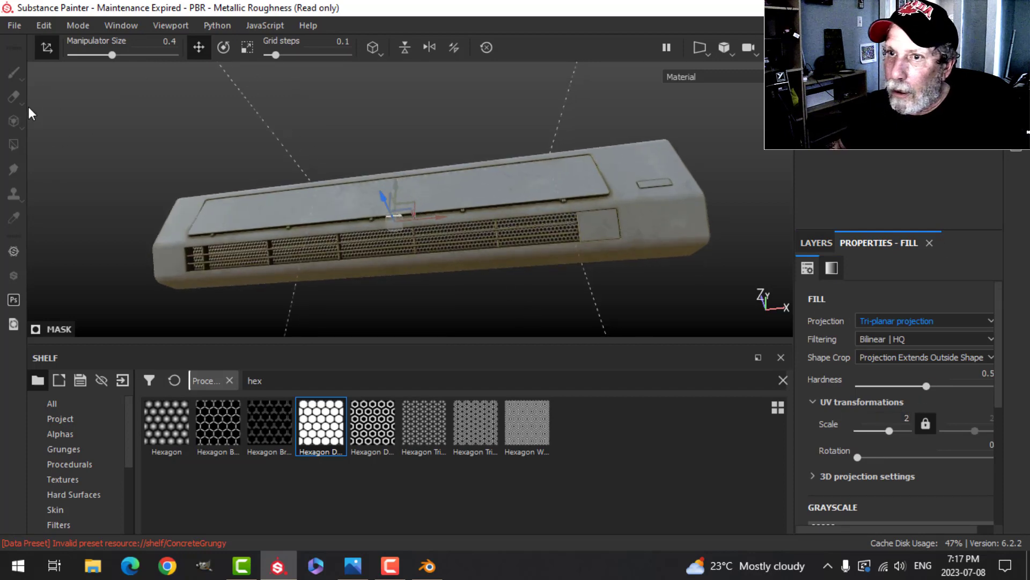
Hide the projection manipulator and inspect the hexagon pattern behind the vent slats up close and from different angles
{"action": "left_click", "coordinate": [47, 49]}
{"action": "left_click_drag", "start_coordinate": [499, 246], "coordinate": [442, 225], "text": "alt"}
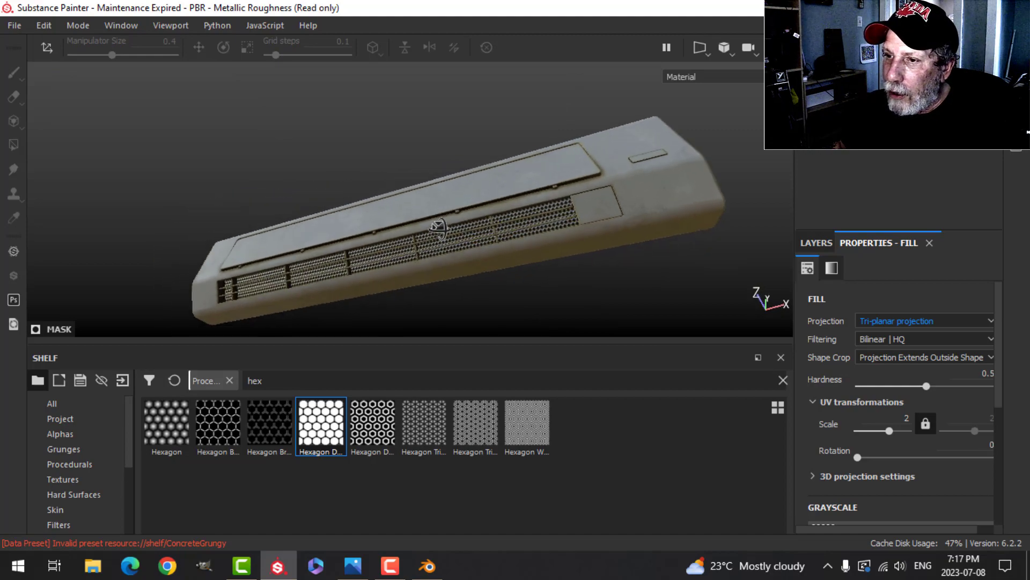
{"action": "scroll", "coordinate": [509, 253], "scroll_direction": "up", "scroll_amount": 3}
{"action": "left_click_drag", "start_coordinate": [509, 251], "coordinate": [547, 259], "text": "alt"}
{"action": "scroll", "coordinate": [543, 269], "scroll_direction": "down", "scroll_amount": 5}
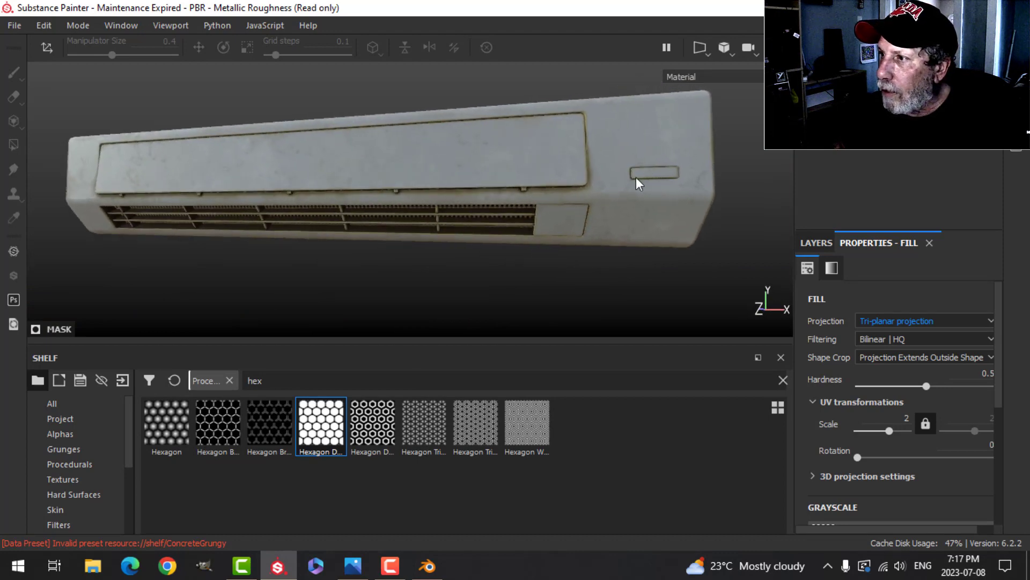
Rename Fill layer 1 as pattern
{"action": "left_click", "coordinate": [815, 243]}
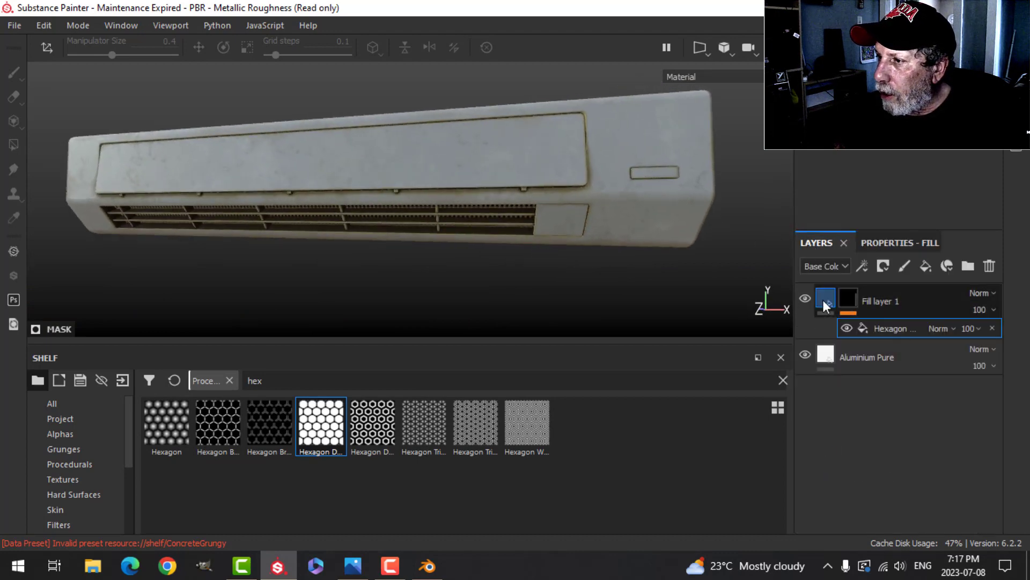
{"action": "double_click", "coordinate": [890, 300]}
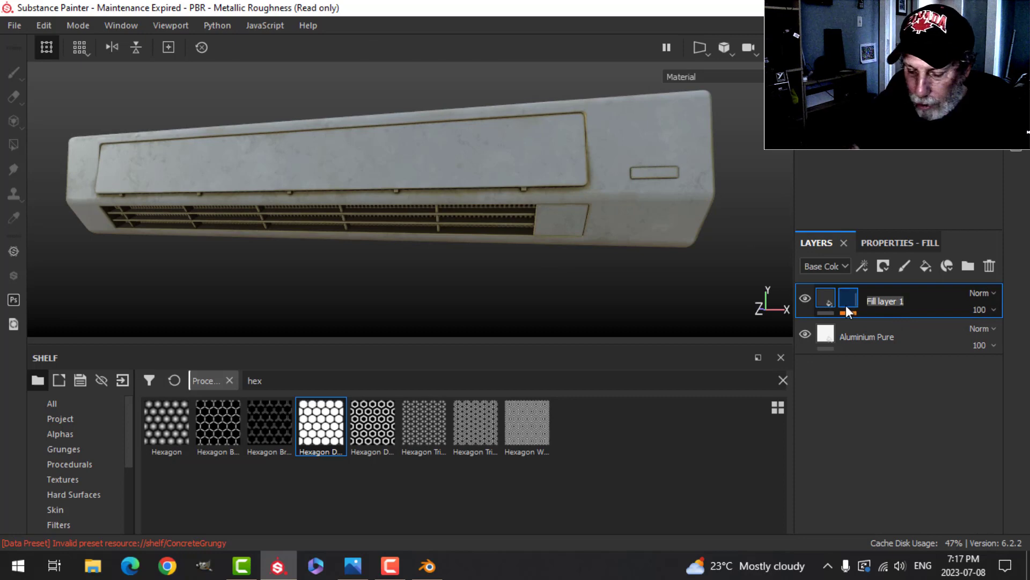
{"action": "type", "text": "pa"}
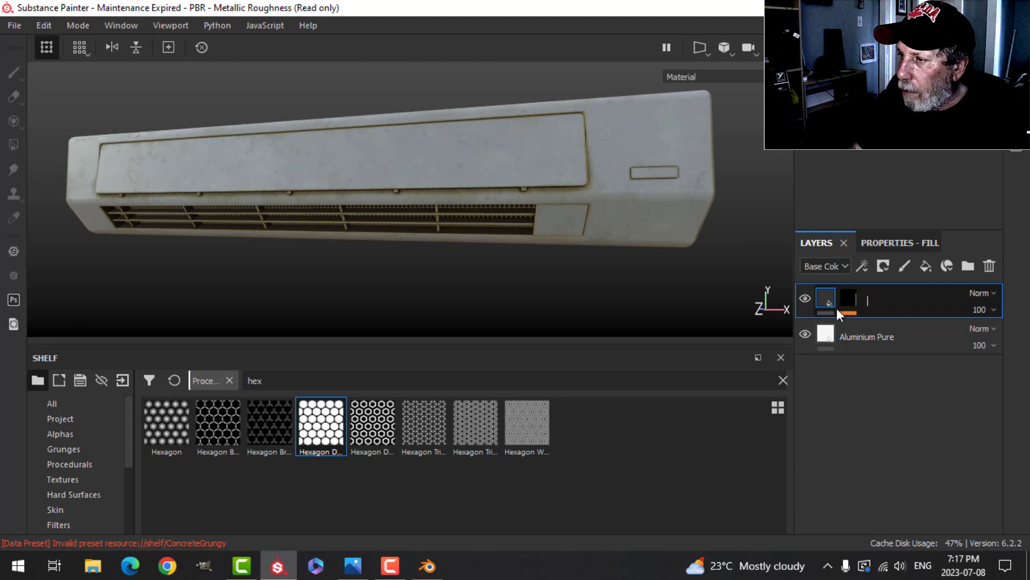
{"action": "type", "text": "ttern"}
{"action": "key", "text": "Return"}
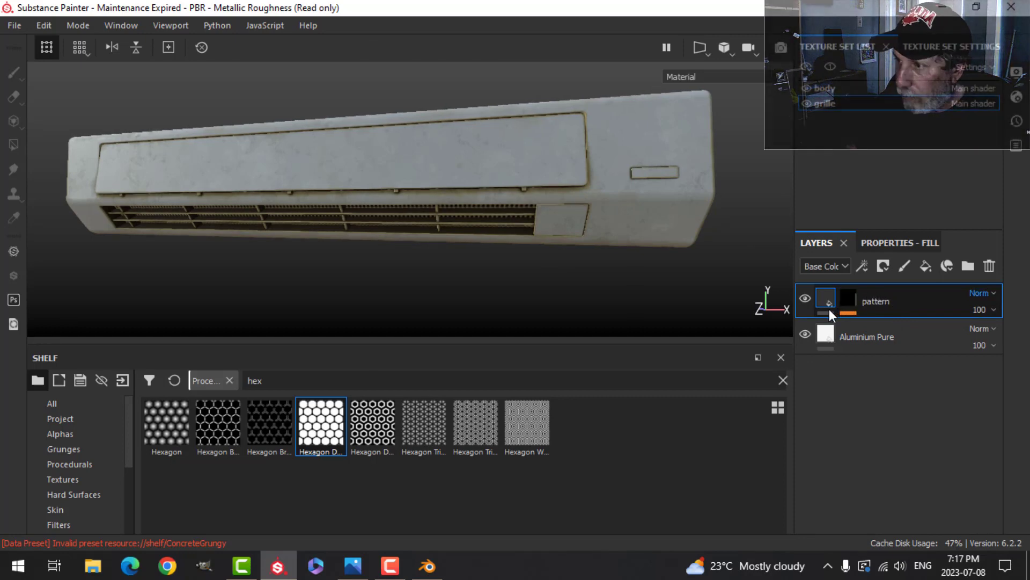
Make the body texture set active and show the air conditioner straight from the front in orthographic view
{"action": "left_click", "coordinate": [826, 89]}
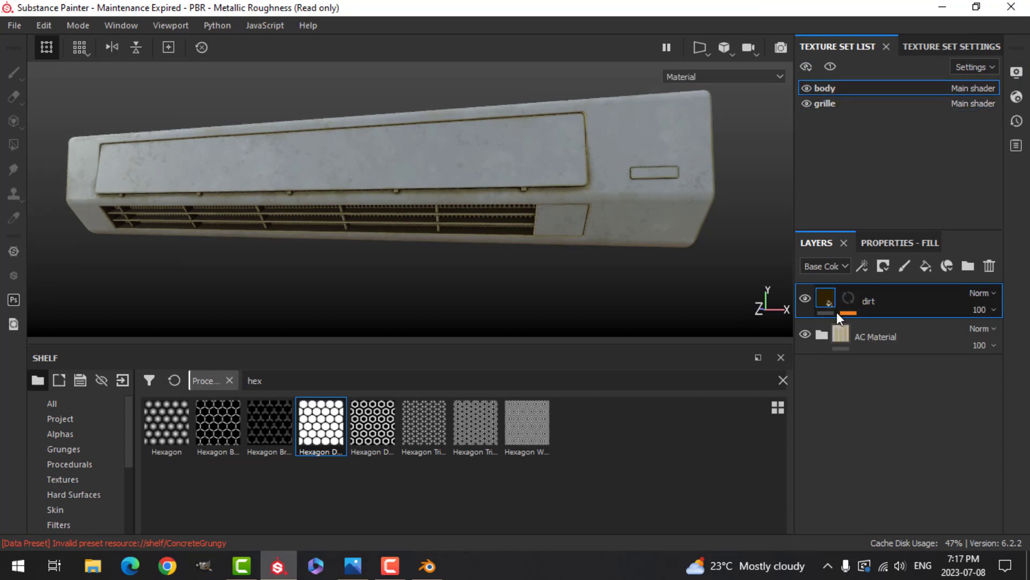
{"action": "left_click_drag", "start_coordinate": [577, 231], "coordinate": [509, 237], "text": "alt"}
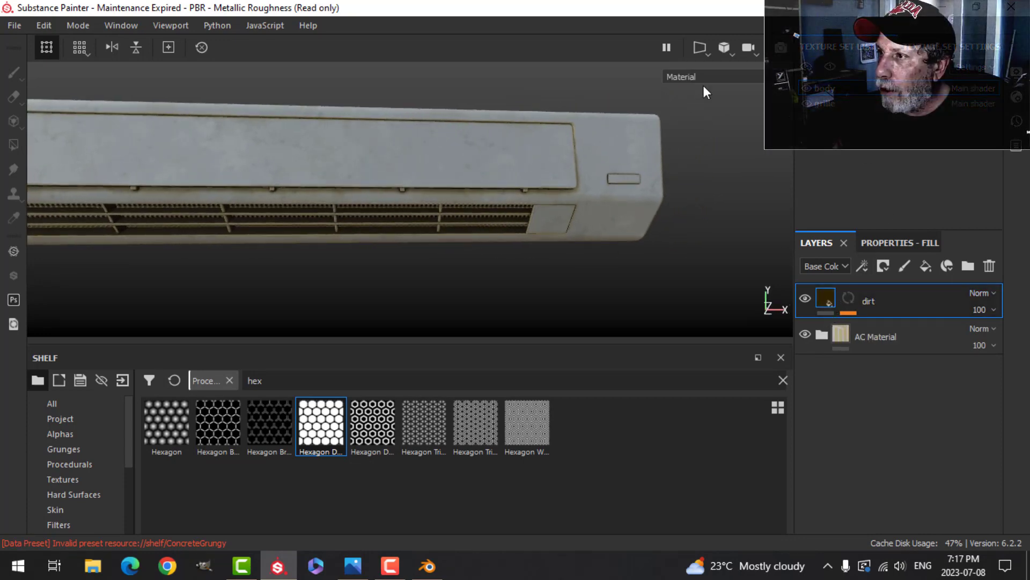
{"action": "left_click", "coordinate": [722, 47]}
{"action": "left_click", "coordinate": [734, 85]}
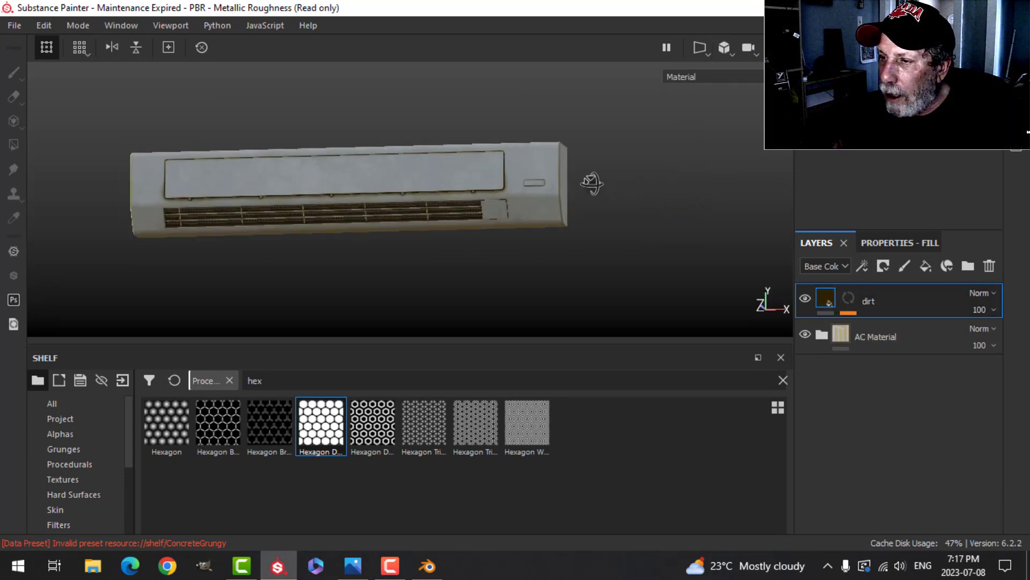
{"action": "scroll", "coordinate": [603, 179], "scroll_direction": "up", "scroll_amount": 6}
{"action": "middle_click_drag", "start_coordinate": [600, 179], "coordinate": [726, 188], "text": "alt"}
{"action": "scroll", "coordinate": [640, 197], "scroll_direction": "down", "scroll_amount": 3}
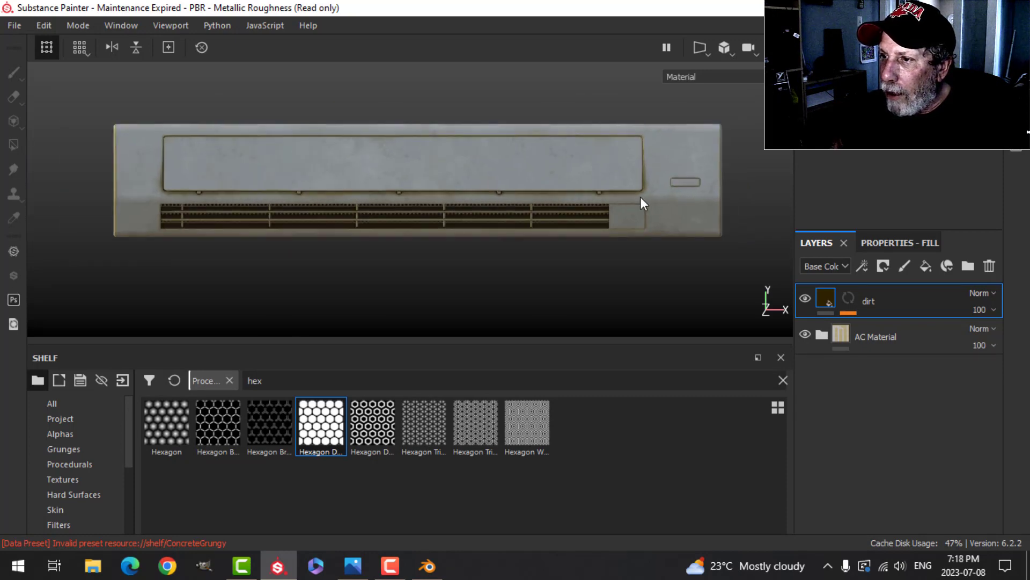
{"action": "middle_click_drag", "start_coordinate": [640, 197], "coordinate": [616, 202], "text": "alt"}
{"action": "right_click_drag", "start_coordinate": [616, 202], "coordinate": [594, 183], "text": "shift"}
{"action": "scroll", "coordinate": [620, 218], "scroll_direction": "down", "scroll_amount": 1}
{"action": "middle_click_drag", "start_coordinate": [620, 218], "coordinate": [590, 219], "text": "alt"}
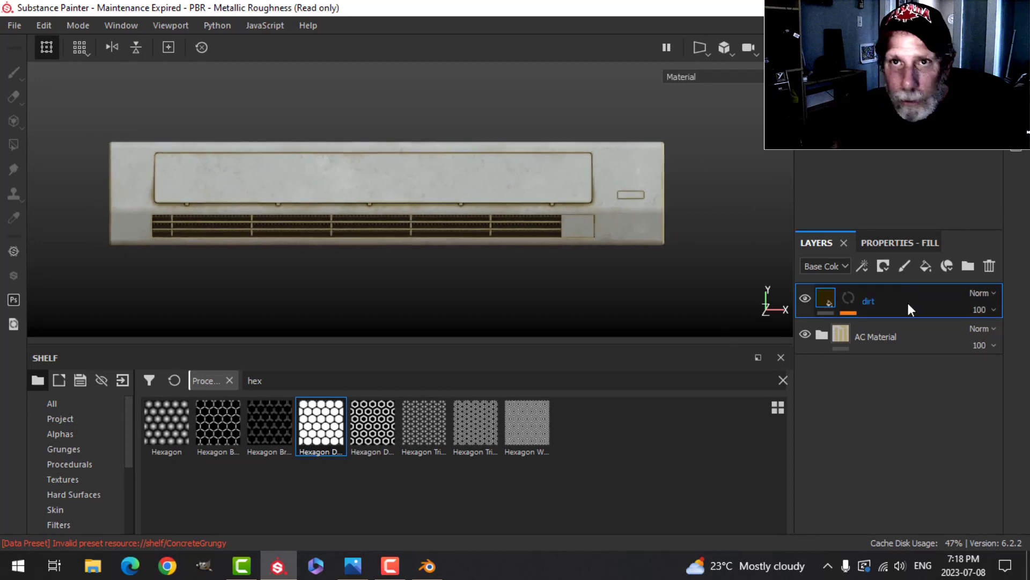
Add a paint layer named Alpha to the body and place it below the AC Material folder
{"action": "left_click", "coordinate": [904, 265]}
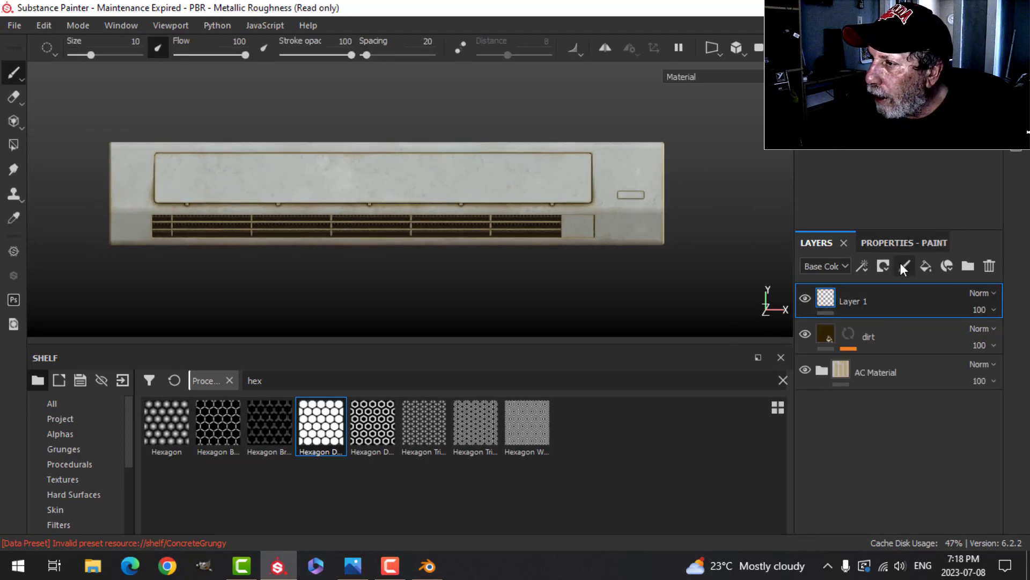
{"action": "double_click", "coordinate": [873, 301]}
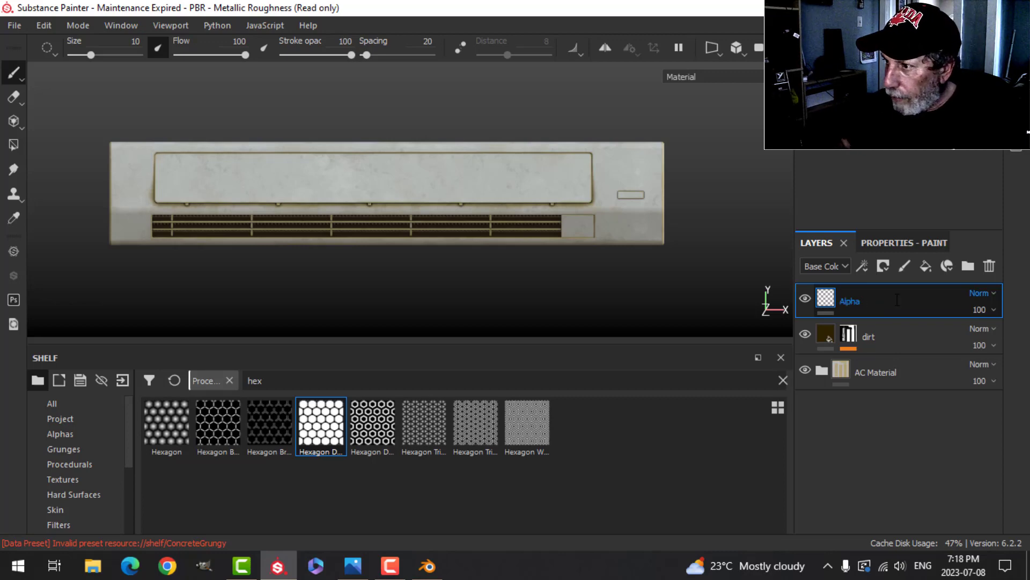
{"action": "left_click_drag", "start_coordinate": [897, 300], "coordinate": [900, 404]}
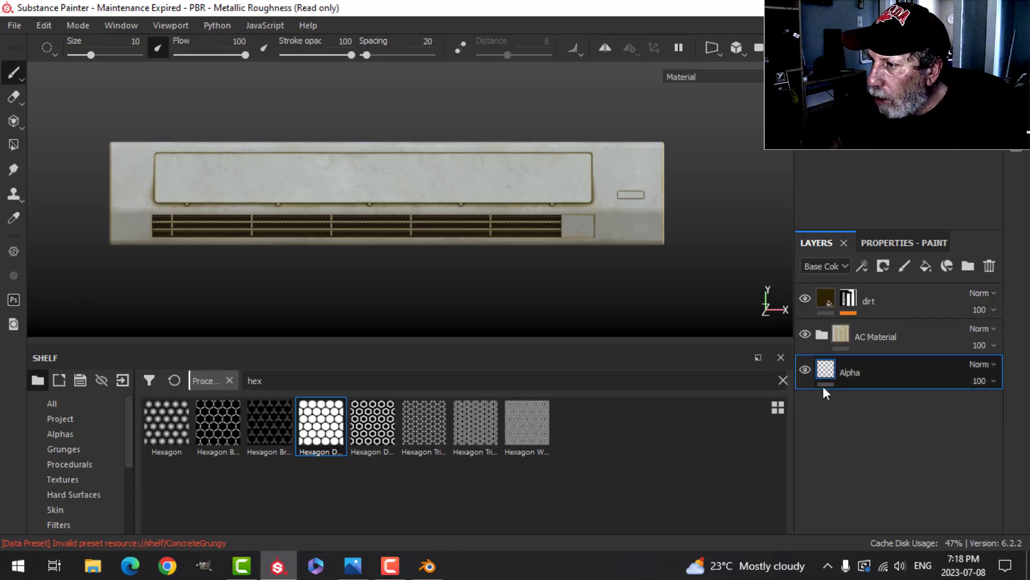
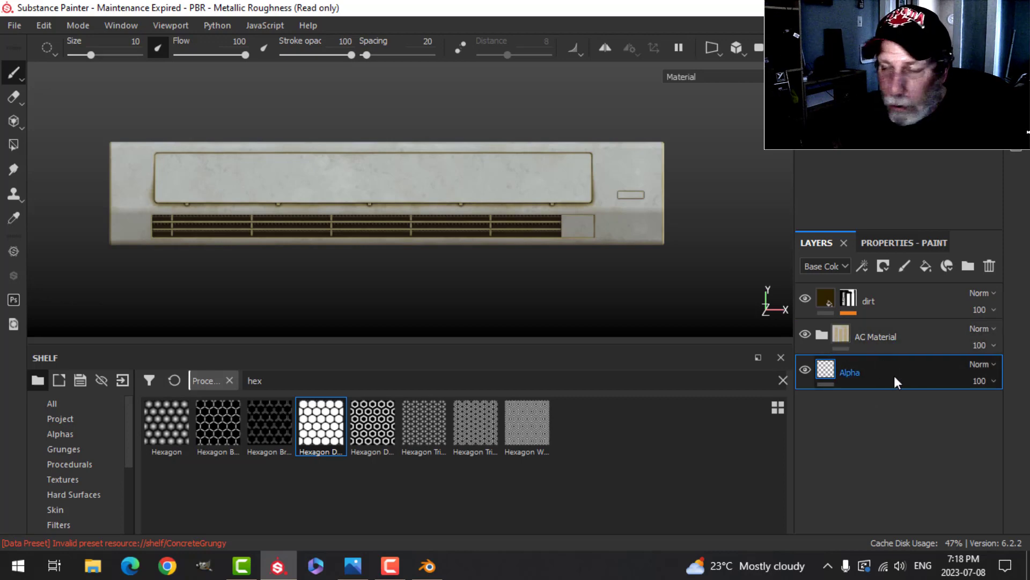
Limit the Alpha layer's brush material to the height channel and set the height to 0.2657
{"action": "left_click", "coordinate": [897, 246]}
{"action": "scroll", "coordinate": [900, 397], "scroll_direction": "down", "scroll_amount": 8}
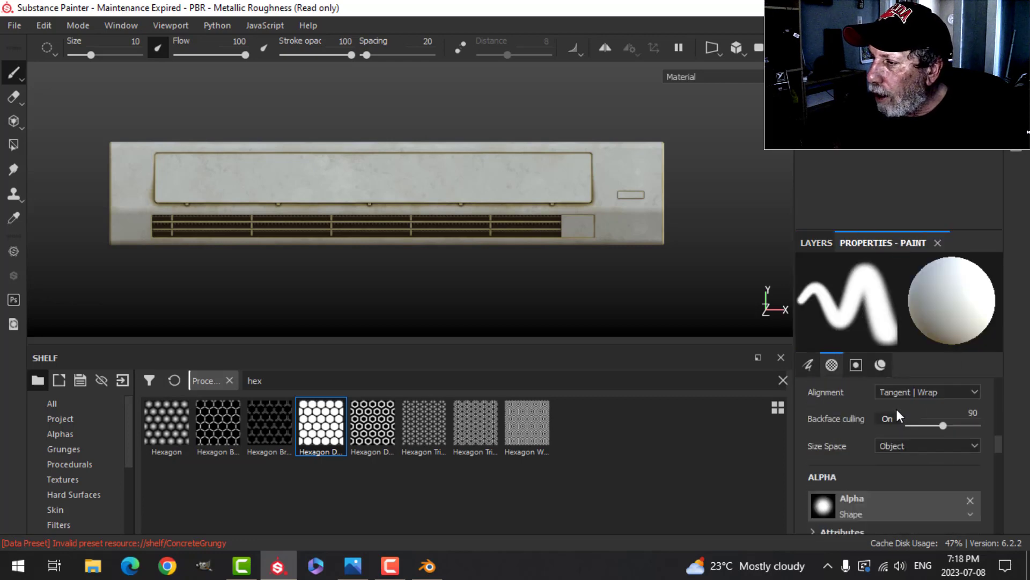
{"action": "scroll", "coordinate": [897, 410], "scroll_direction": "down", "scroll_amount": 6}
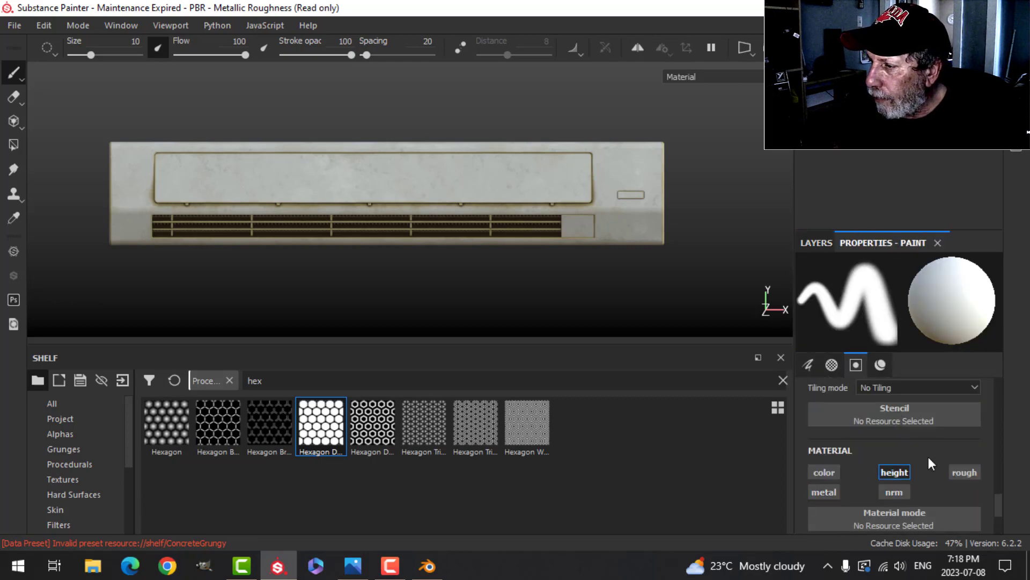
{"action": "scroll", "coordinate": [929, 459], "scroll_direction": "down", "scroll_amount": 4}
{"action": "left_click_drag", "start_coordinate": [889, 511], "coordinate": [908, 511]}
Find the square rectangle shape among the alphas by searching for rect and assign it to the brush
{"action": "left_click", "coordinate": [60, 433]}
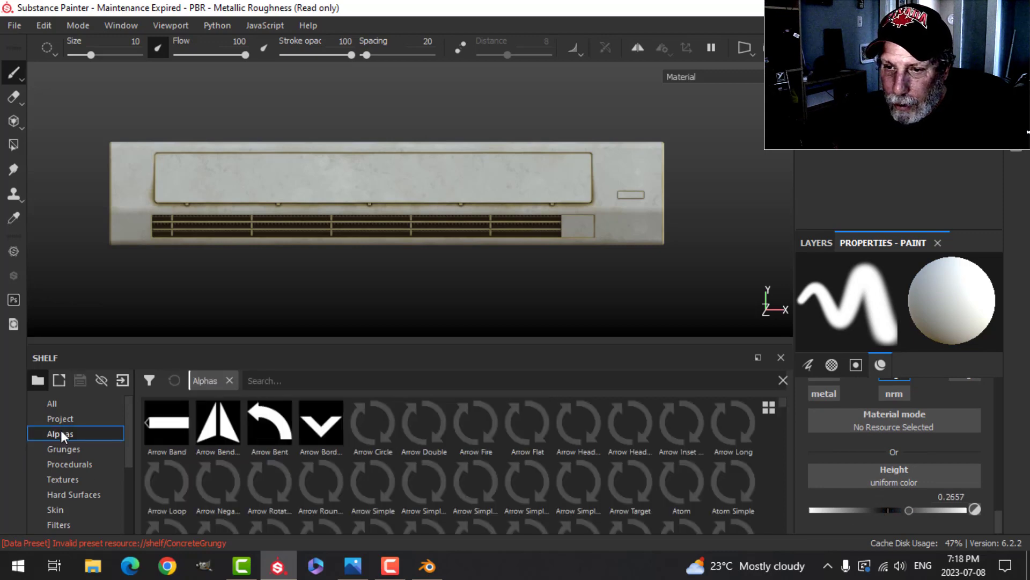
{"action": "left_click", "coordinate": [294, 380]}
{"action": "type", "text": "rect"}
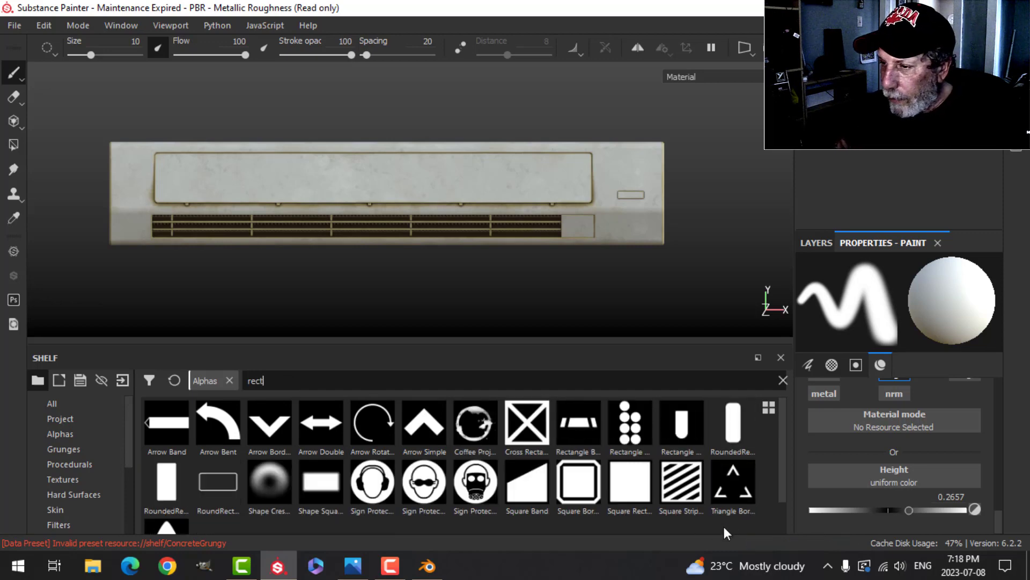
{"action": "left_click", "coordinate": [631, 493]}
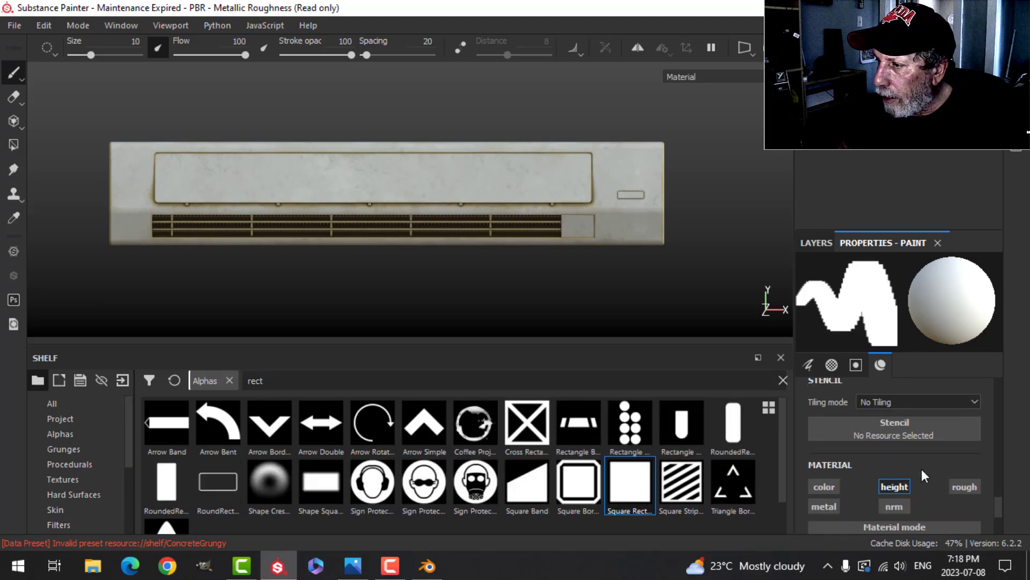
Set the square rectangle alpha's Size X to 0.25 and Size Y to 0.89
{"action": "scroll", "coordinate": [921, 469], "scroll_direction": "up", "scroll_amount": 4}
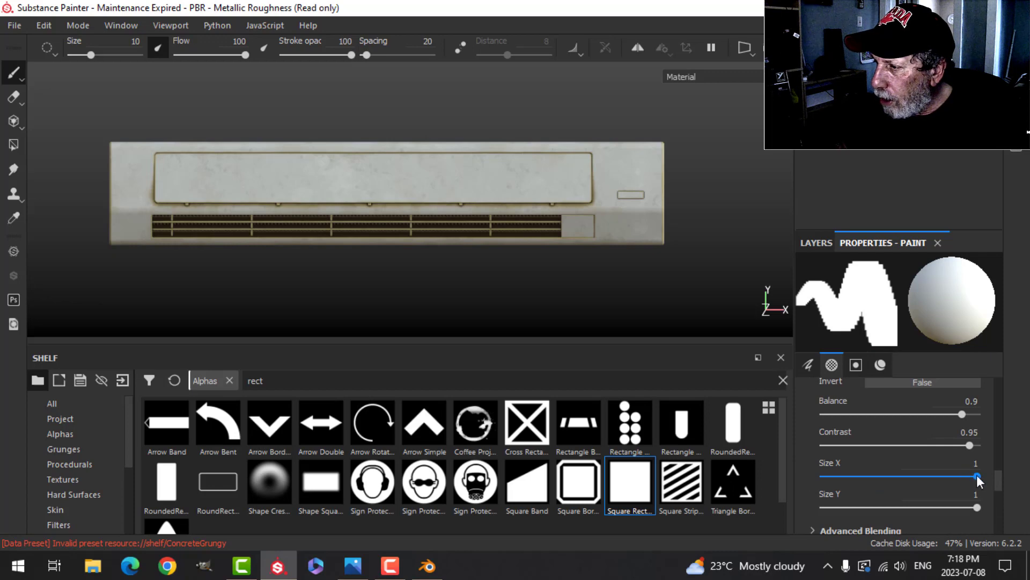
{"action": "left_click_drag", "start_coordinate": [977, 476], "coordinate": [861, 476]}
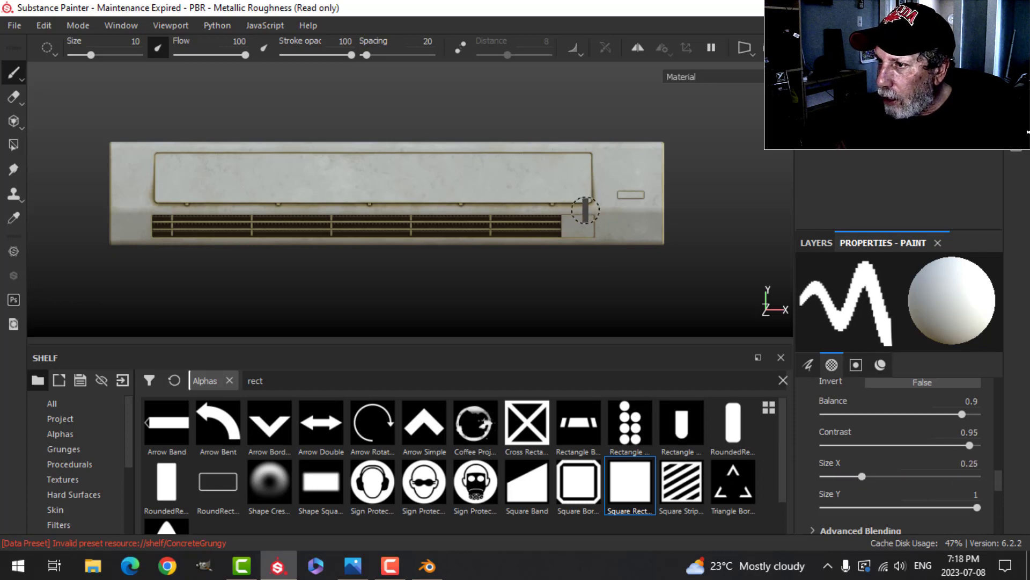
{"action": "scroll", "coordinate": [584, 210], "scroll_direction": "up", "scroll_amount": 3}
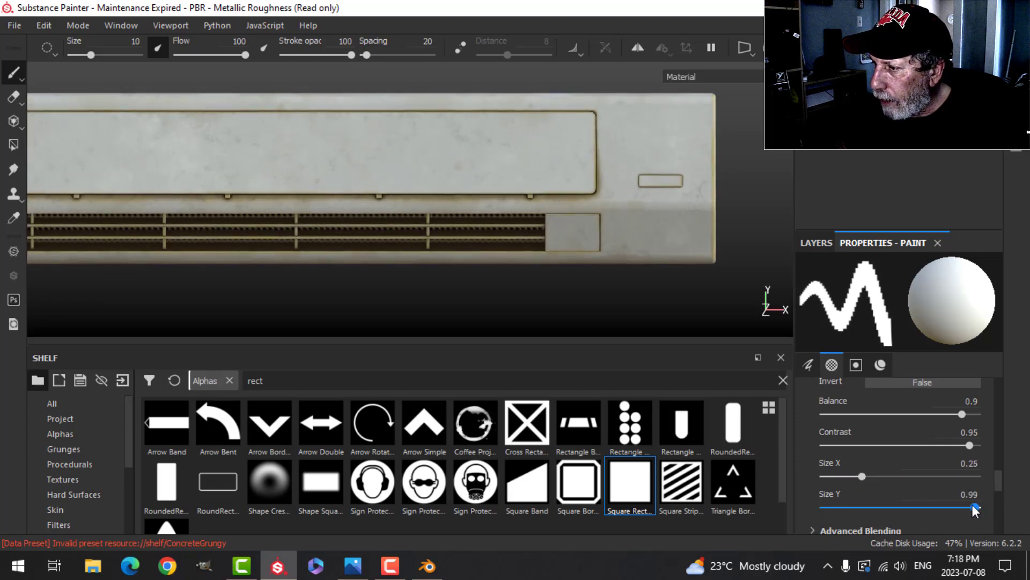
{"action": "left_click_drag", "start_coordinate": [974, 506], "coordinate": [961, 507]}
Reduce the brush size to 5.39 and stamp a raised upright rectangle on the small panel beside the grille, next to the grille's end
{"action": "right_click_drag", "start_coordinate": [561, 232], "coordinate": [544, 231], "text": "ctrl"}
{"action": "scroll", "coordinate": [562, 233], "scroll_direction": "up", "scroll_amount": 4}
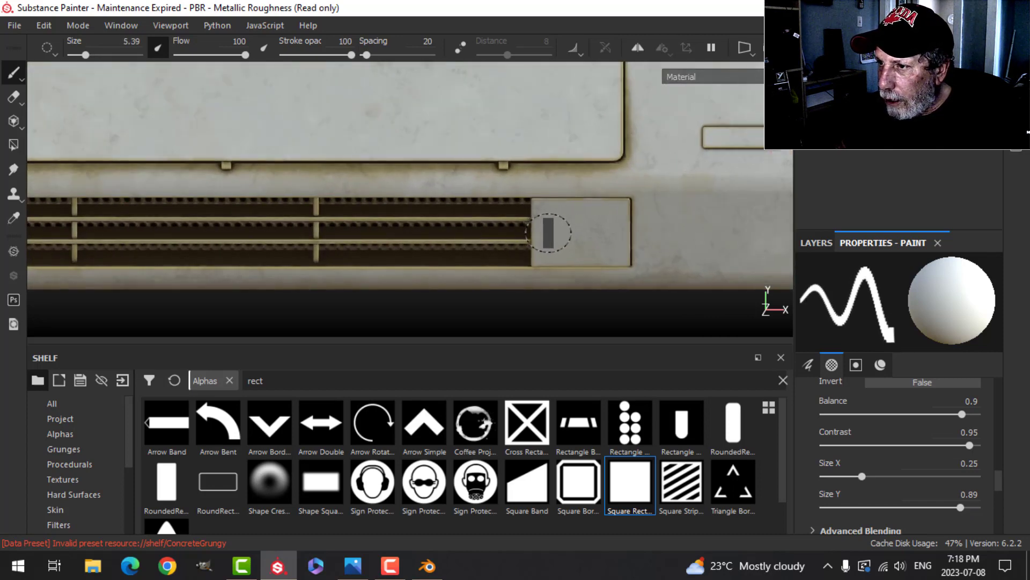
{"action": "scroll", "coordinate": [630, 242], "scroll_direction": "down", "scroll_amount": 2}
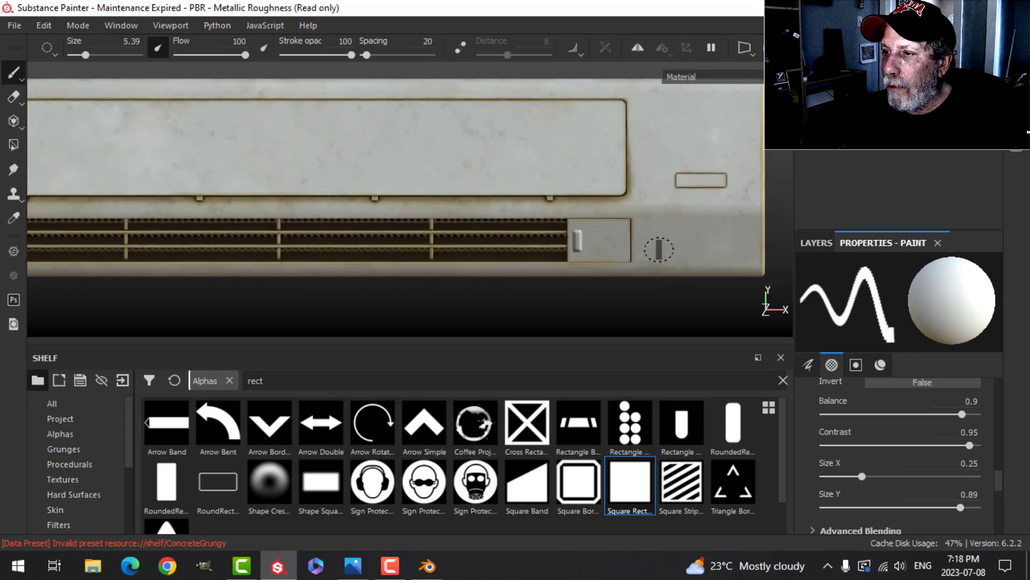
{"action": "scroll", "coordinate": [659, 249], "scroll_direction": "down", "scroll_amount": 1}
Rotate the brush to 270 degrees, enlarge it to 7.31 and stamp a horizontal rectangle at the lower centre of the front cover
{"action": "scroll", "coordinate": [923, 420], "scroll_direction": "up", "scroll_amount": 8}
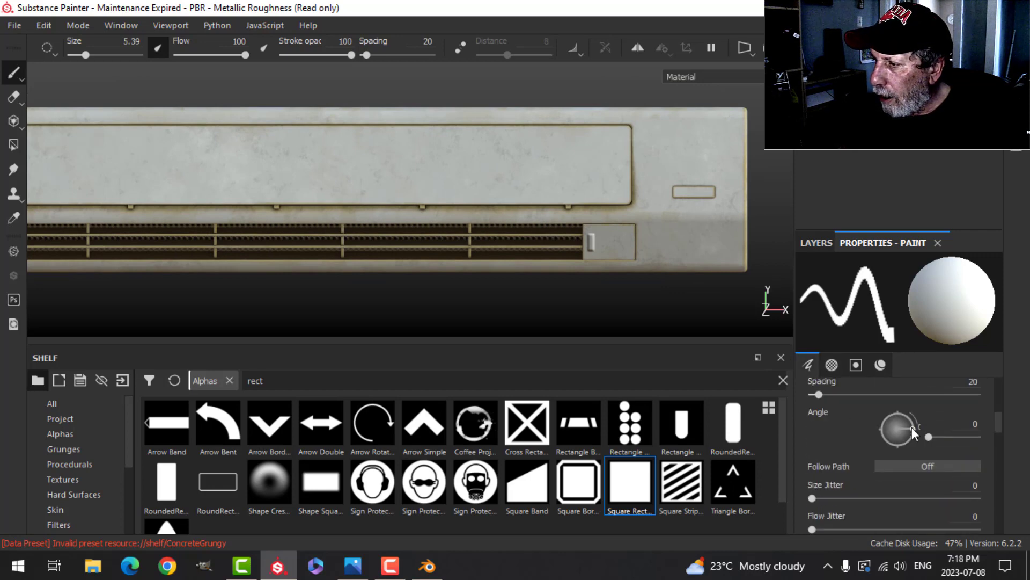
{"action": "left_click_drag", "start_coordinate": [912, 427], "coordinate": [895, 440]}
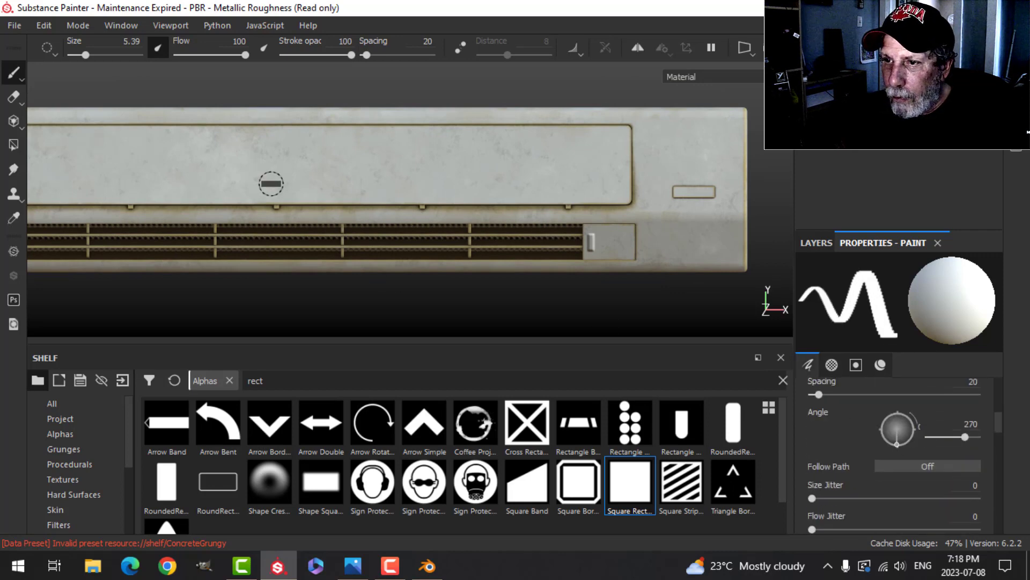
{"action": "key", "text": "bracketright"}
{"action": "key", "text": "bracketright"}
{"action": "mouse_move", "coordinate": [341, 199]}
{"action": "middle_mouse_down", "text": "alt"}
{"action": "mouse_move", "coordinate": [428, 191]}
{"action": "mouse_move", "coordinate": [466, 204]}
{"action": "mouse_move", "coordinate": [447, 204]}
{"action": "middle_mouse_up", "text": "alt"}
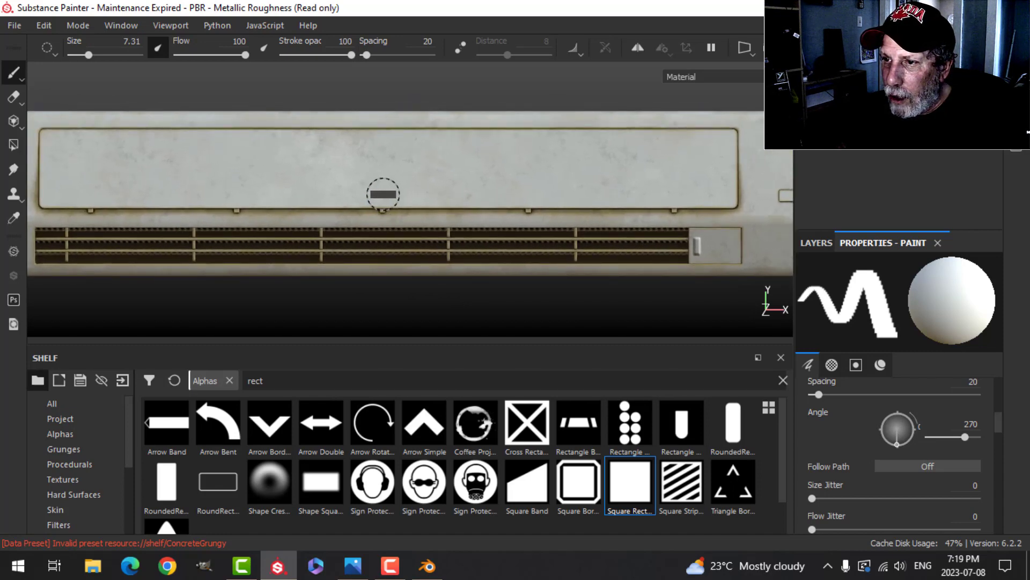
{"action": "scroll", "coordinate": [512, 240], "scroll_direction": "down", "scroll_amount": 5}
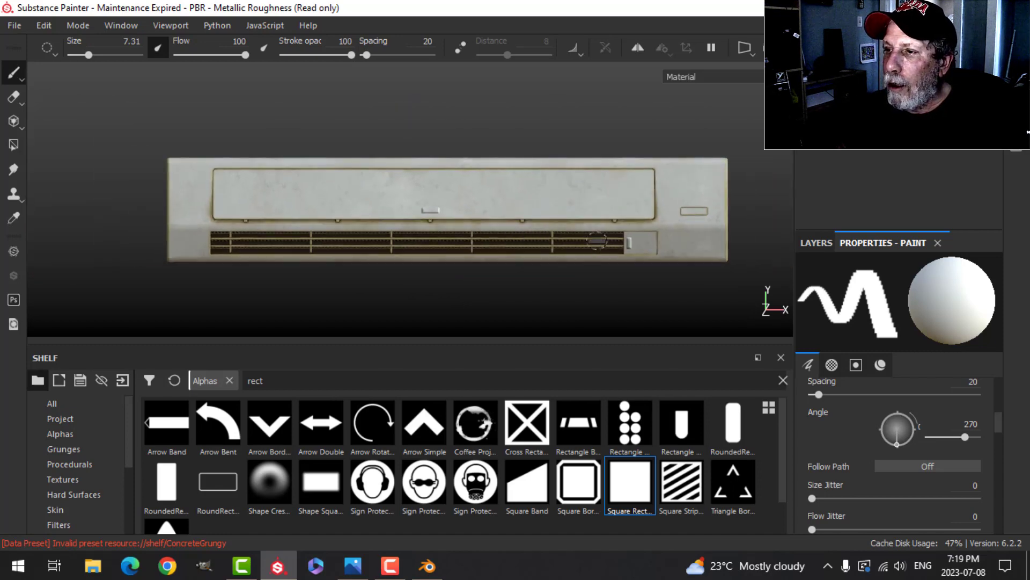
Set the brush material's height to -0.3816 for recessed stamps on the Alpha layer
{"action": "middle_click_drag", "start_coordinate": [605, 239], "coordinate": [442, 216], "text": "alt"}
{"action": "left_click", "coordinate": [816, 243]}
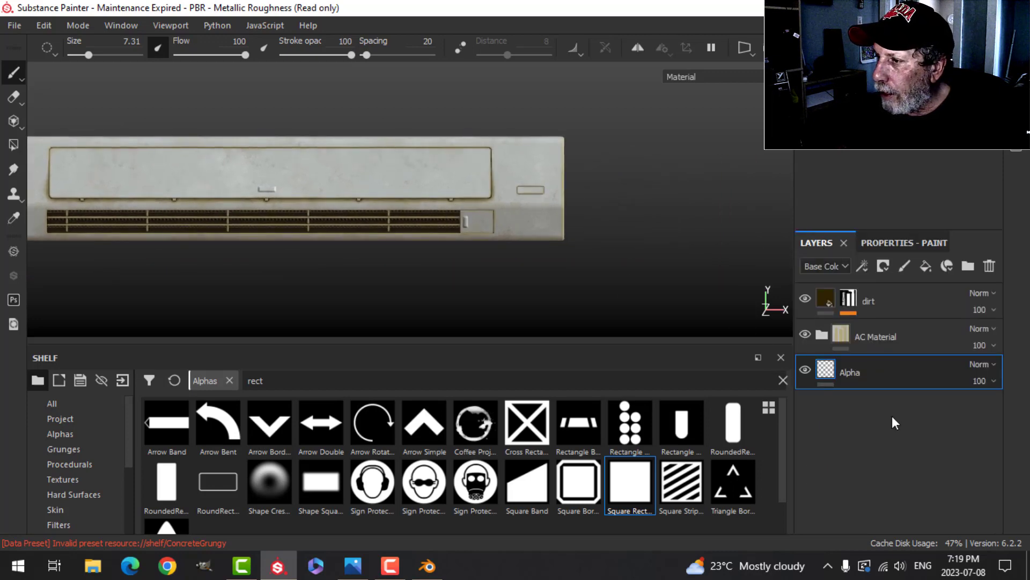
{"action": "left_click", "coordinate": [901, 243]}
{"action": "scroll", "coordinate": [899, 413], "scroll_direction": "down", "scroll_amount": 10}
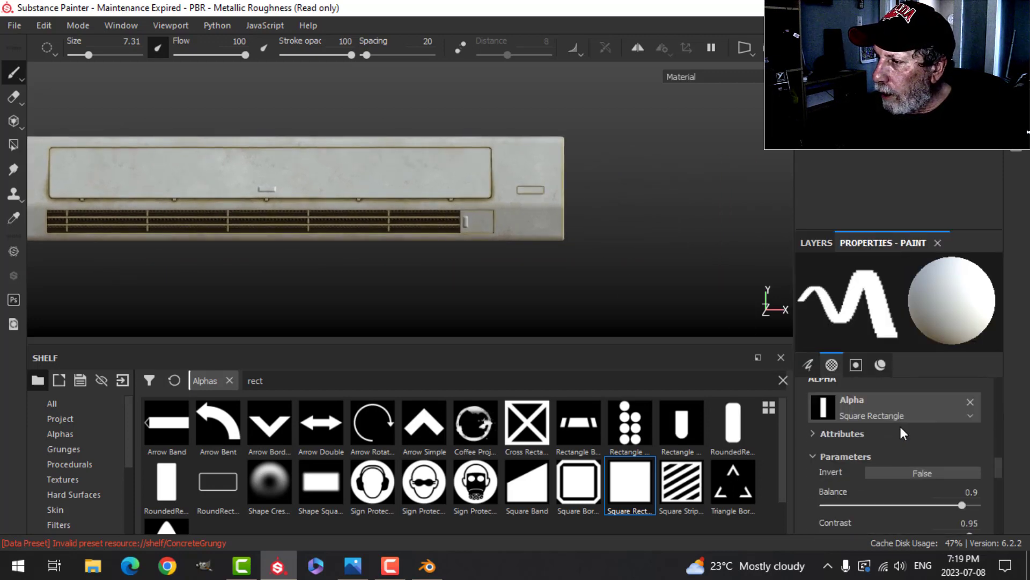
{"action": "scroll", "coordinate": [891, 483], "scroll_direction": "down", "scroll_amount": 10}
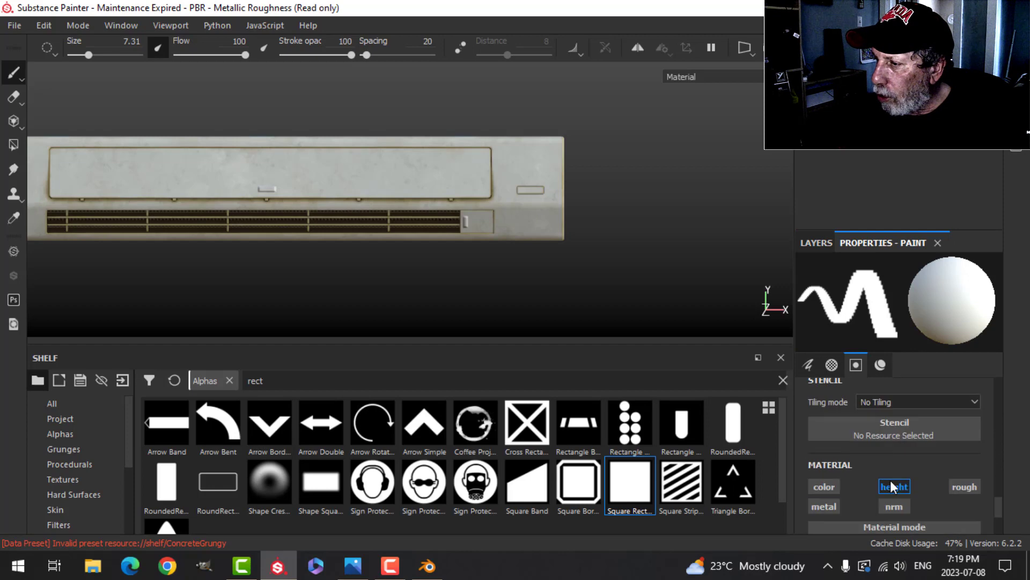
{"action": "left_click_drag", "start_coordinate": [908, 509], "coordinate": [857, 510]}
Search the alphas for circ and assign the thick ring shape to the brush
{"action": "left_click_drag", "start_coordinate": [307, 382], "coordinate": [206, 384]}
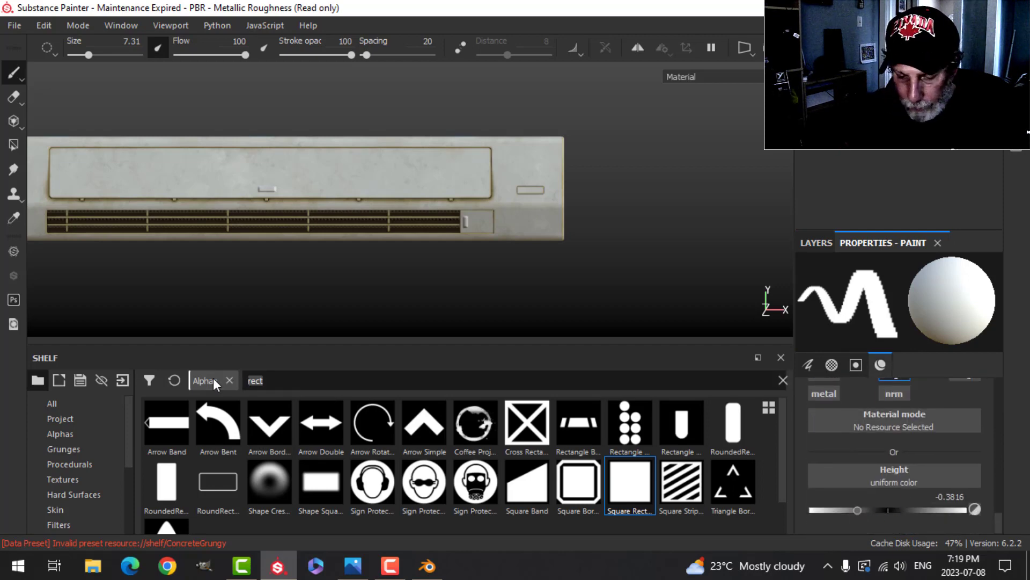
{"action": "type", "text": "circ"}
{"action": "scroll", "coordinate": [538, 467], "scroll_direction": "down", "scroll_amount": 3}
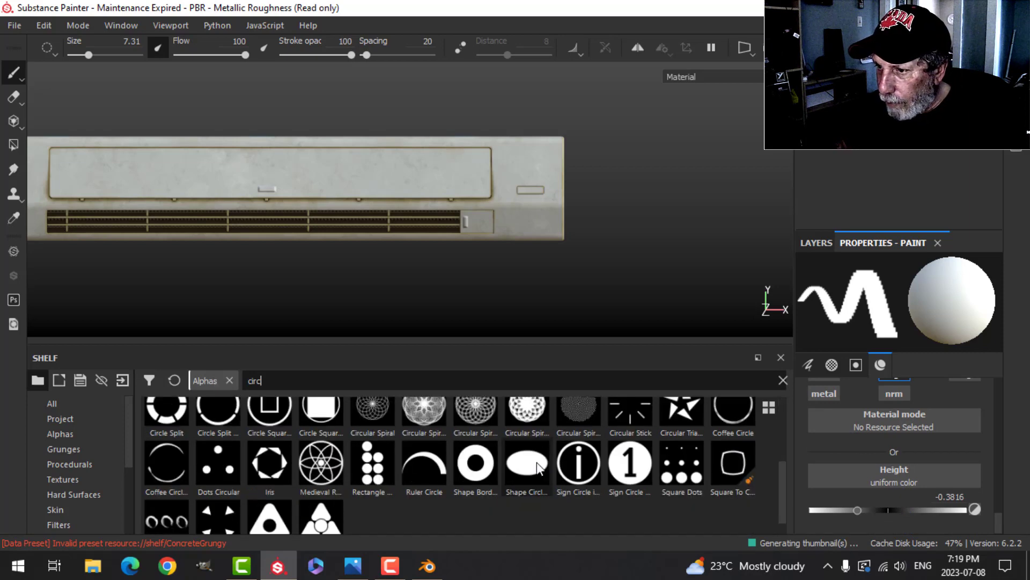
{"action": "left_click", "coordinate": [476, 462]}
Try a recessed ring stamp in the middle of the small panel beside the grille, and undo it
{"action": "scroll", "coordinate": [472, 227], "scroll_direction": "up", "scroll_amount": 4}
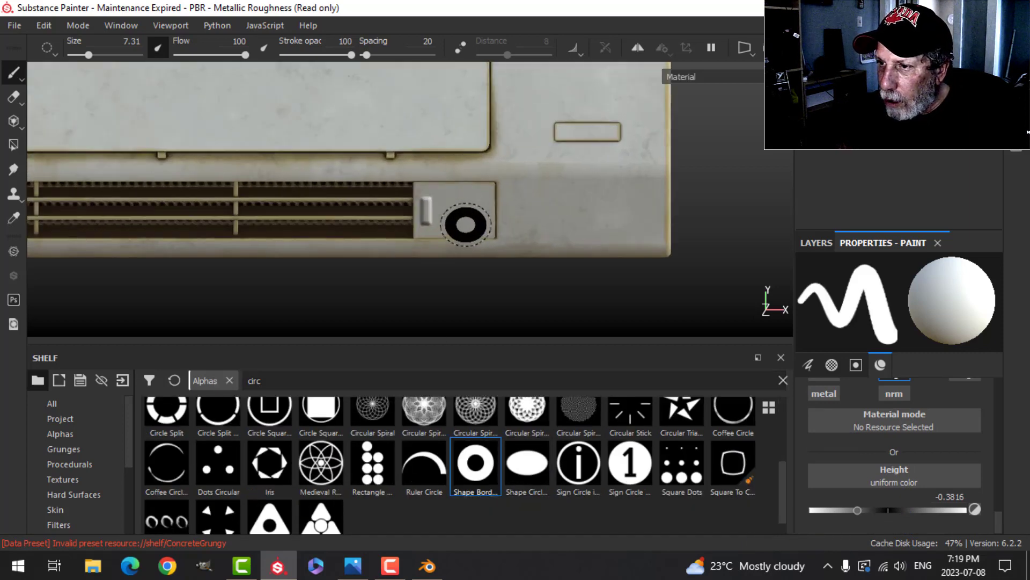
{"action": "scroll", "coordinate": [466, 224], "scroll_direction": "up", "scroll_amount": 2}
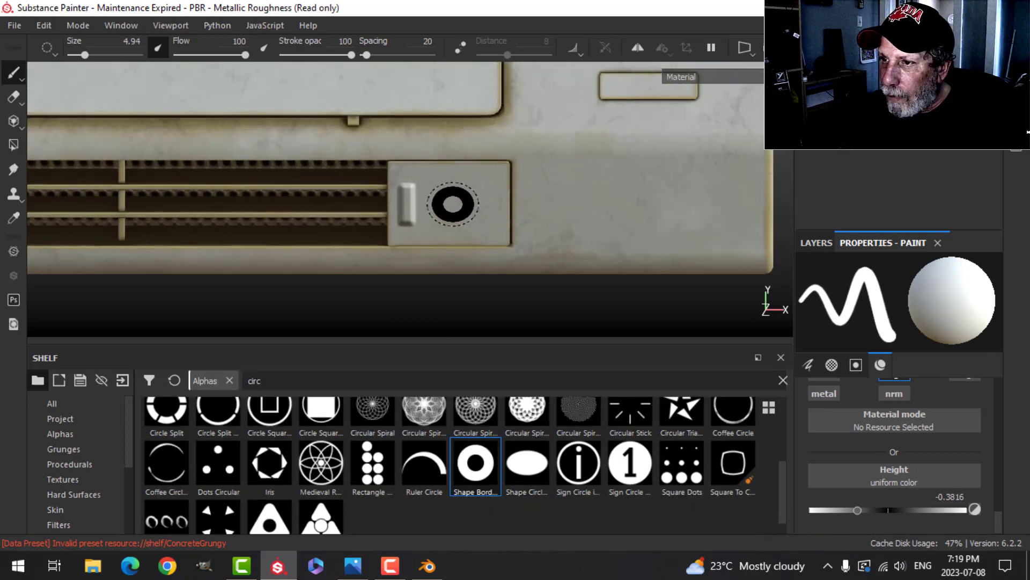
{"action": "left_click", "coordinate": [453, 204]}
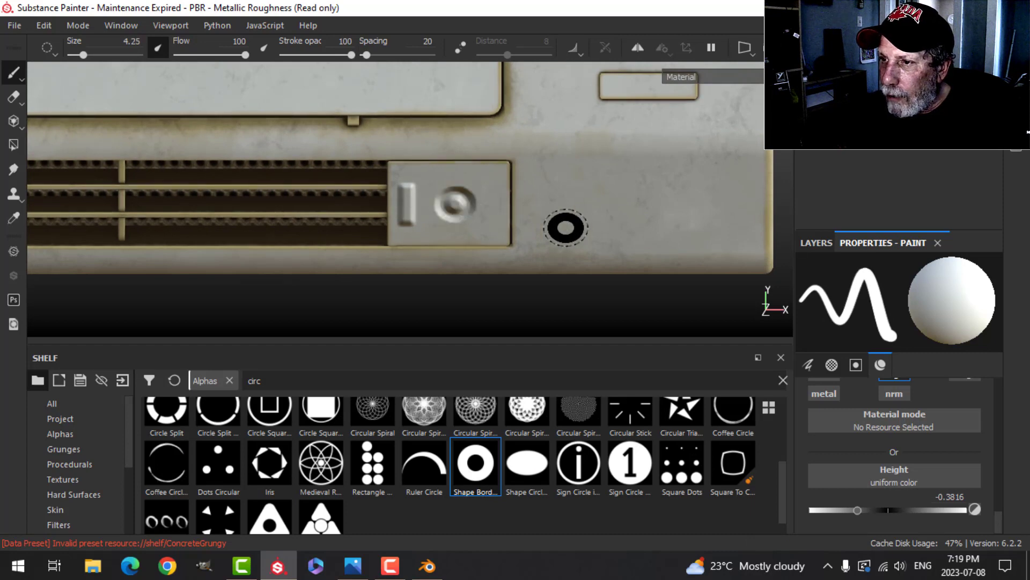
{"action": "key", "text": "ctrl+z"}
Set the ring alpha's hardness to 0.43 and border width to 0.33, and stamp it on the small panel at brush size 4.25
{"action": "scroll", "coordinate": [922, 454], "scroll_direction": "up", "scroll_amount": 4}
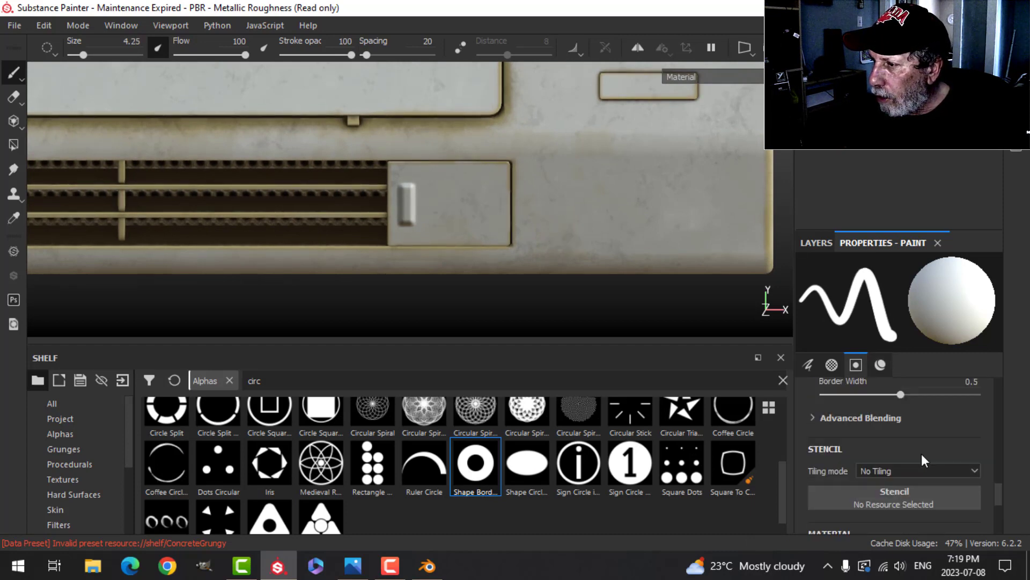
{"action": "scroll", "coordinate": [922, 452], "scroll_direction": "up", "scroll_amount": 1}
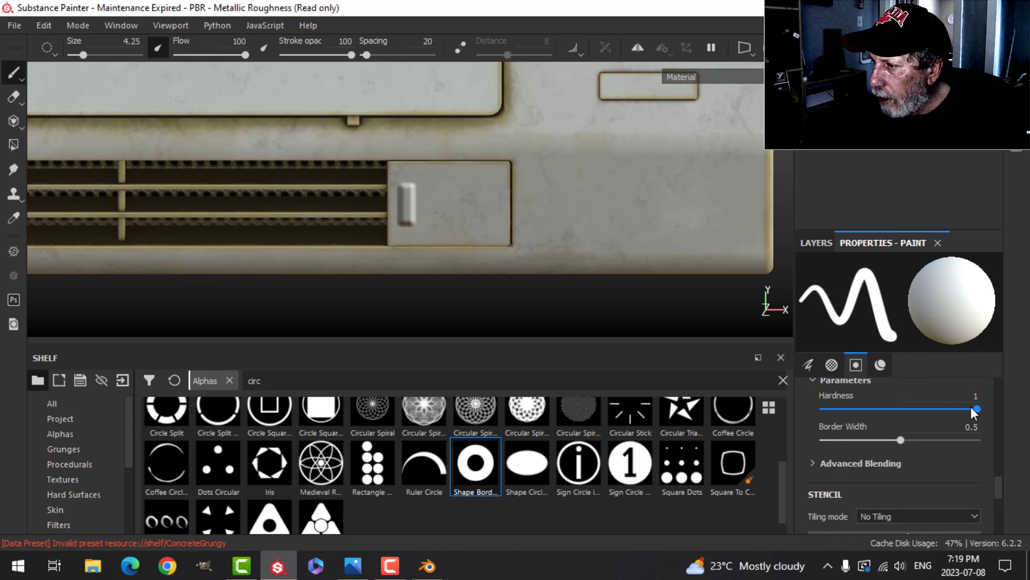
{"action": "left_click_drag", "start_coordinate": [976, 409], "coordinate": [889, 408]}
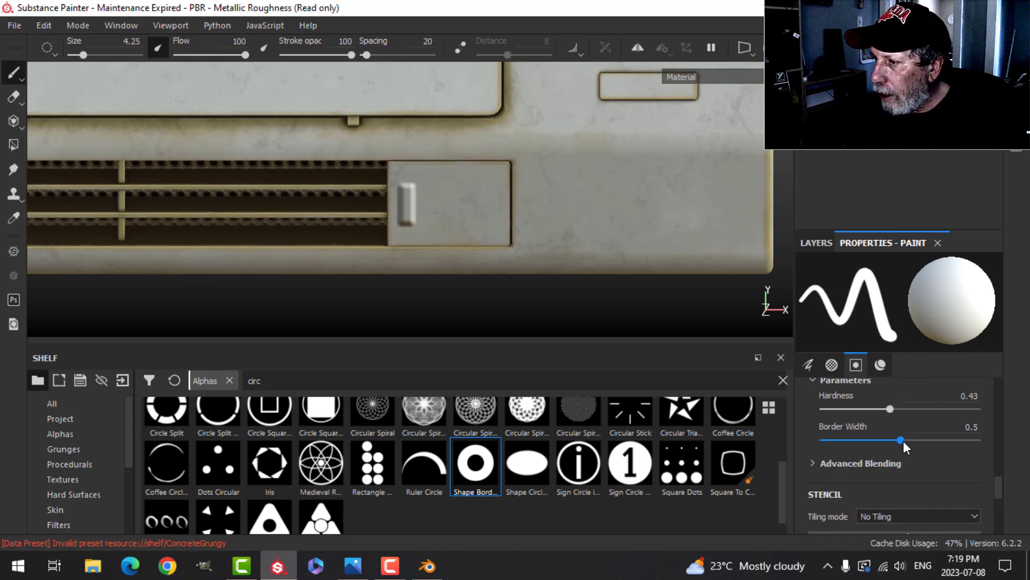
{"action": "left_click_drag", "start_coordinate": [903, 440], "coordinate": [863, 440]}
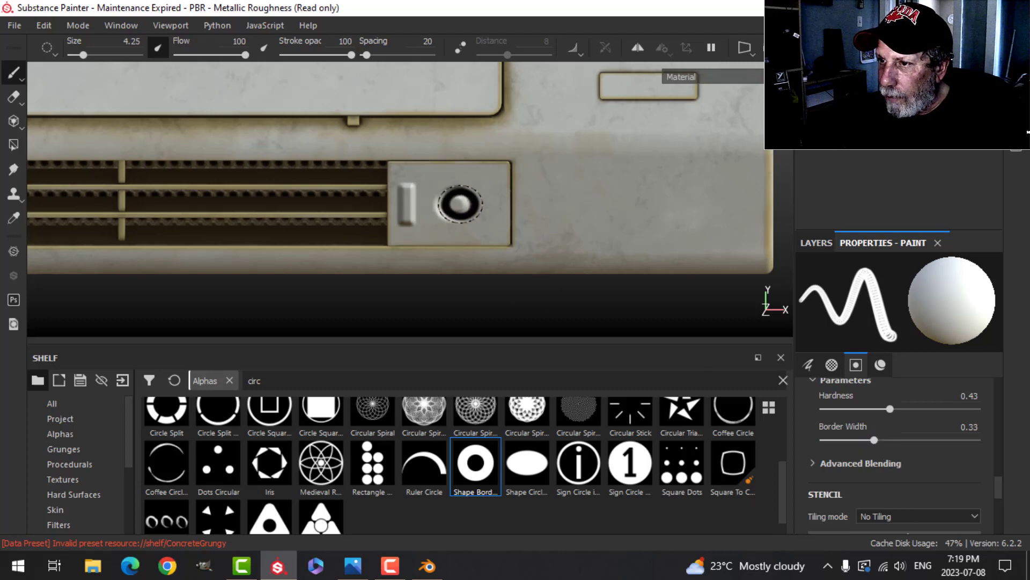
Show the air conditioner's side end straight on and turn on symmetry for painting
{"action": "scroll", "coordinate": [540, 250], "scroll_direction": "down", "scroll_amount": 2}
{"action": "mouse_move", "coordinate": [510, 259]}
{"action": "left_mouse_down", "text": "alt"}
{"action": "mouse_move", "coordinate": [553, 241]}
{"action": "mouse_move", "coordinate": [532, 253]}
{"action": "left_mouse_up", "text": "alt"}
{"action": "scroll", "coordinate": [552, 254], "scroll_direction": "down", "scroll_amount": 2}
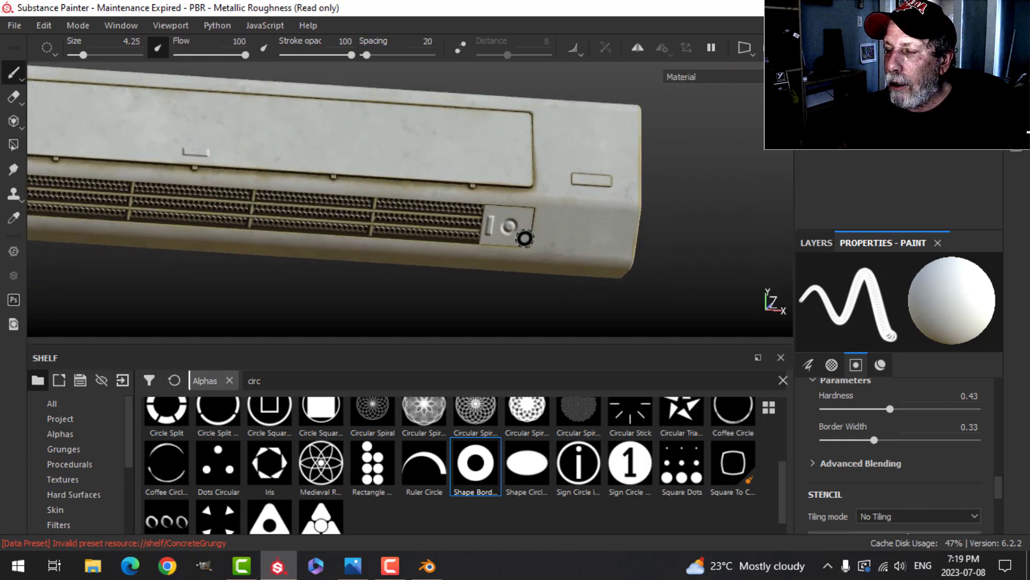
{"action": "scroll", "coordinate": [525, 238], "scroll_direction": "down", "scroll_amount": 3}
{"action": "left_click_drag", "start_coordinate": [633, 223], "coordinate": [617, 235], "text": "alt"}
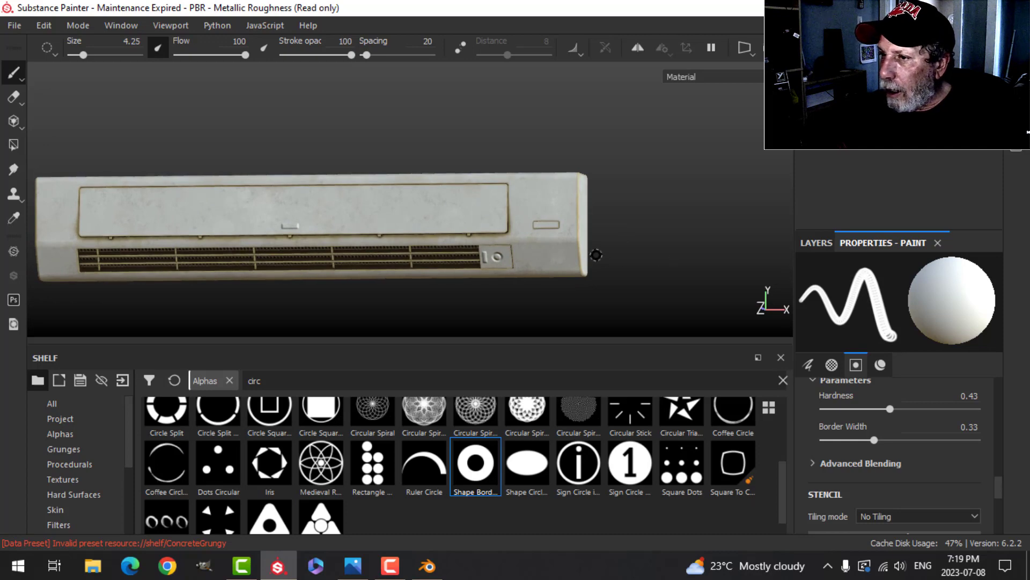
{"action": "left_click_drag", "start_coordinate": [596, 256], "coordinate": [603, 167], "text": "alt"}
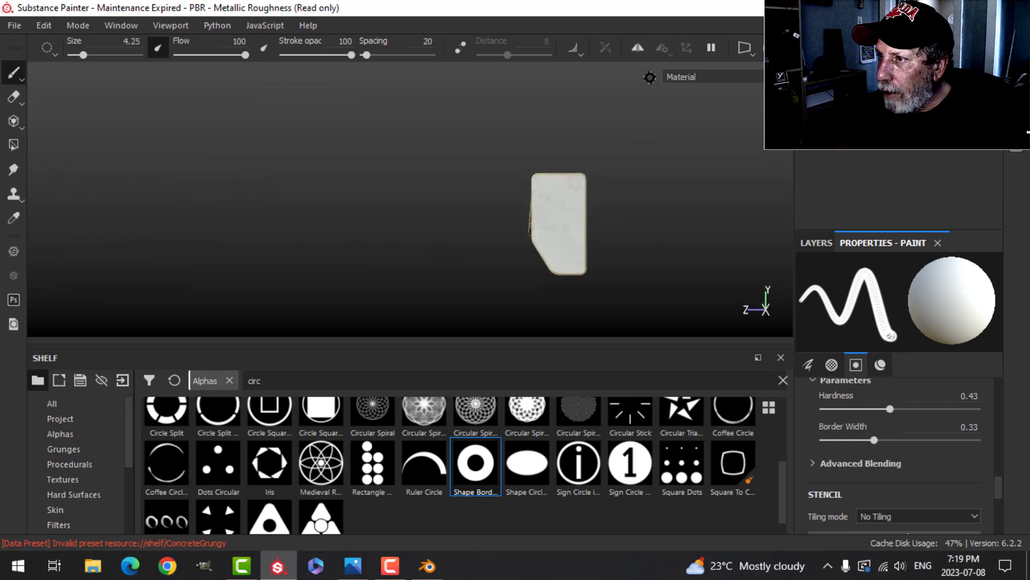
{"action": "scroll", "coordinate": [630, 221], "scroll_direction": "up", "scroll_amount": 4}
{"action": "middle_click_drag", "start_coordinate": [669, 186], "coordinate": [577, 207], "text": "alt"}
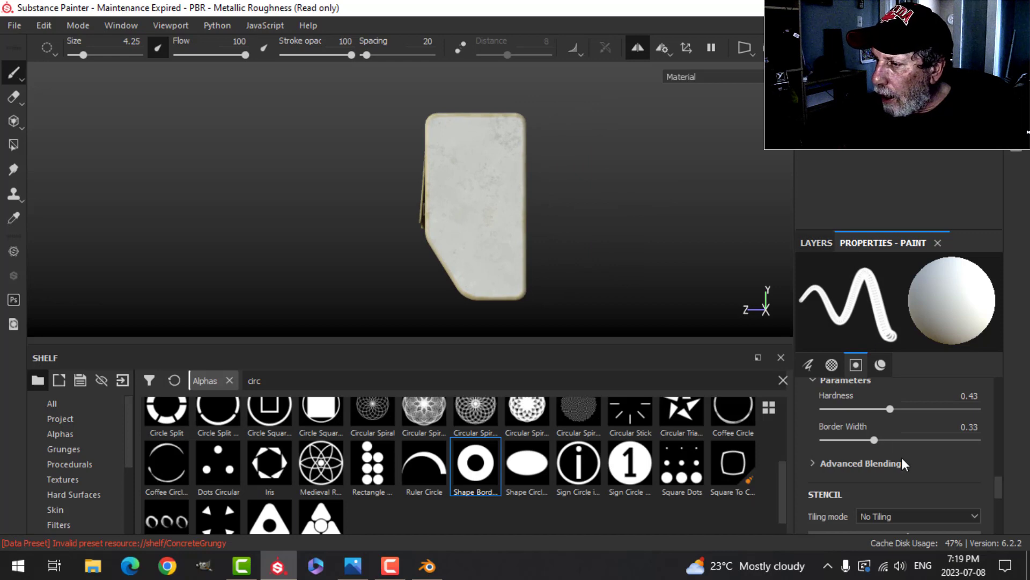
Search the alphas for recta and assign the narrow rounded rectangle to the brush
{"action": "scroll", "coordinate": [901, 455], "scroll_direction": "down", "scroll_amount": 5}
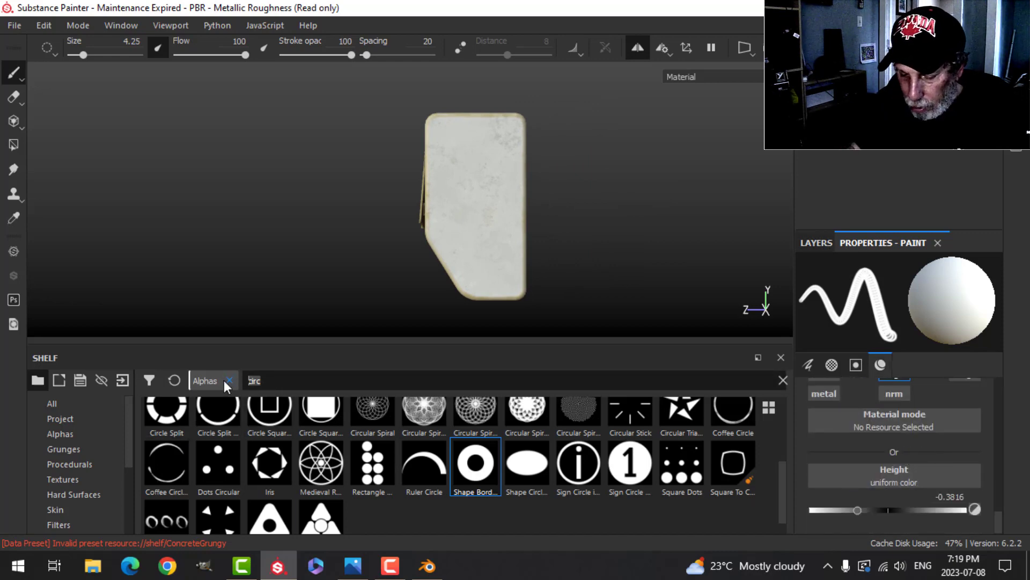
{"action": "type", "text": "recta"}
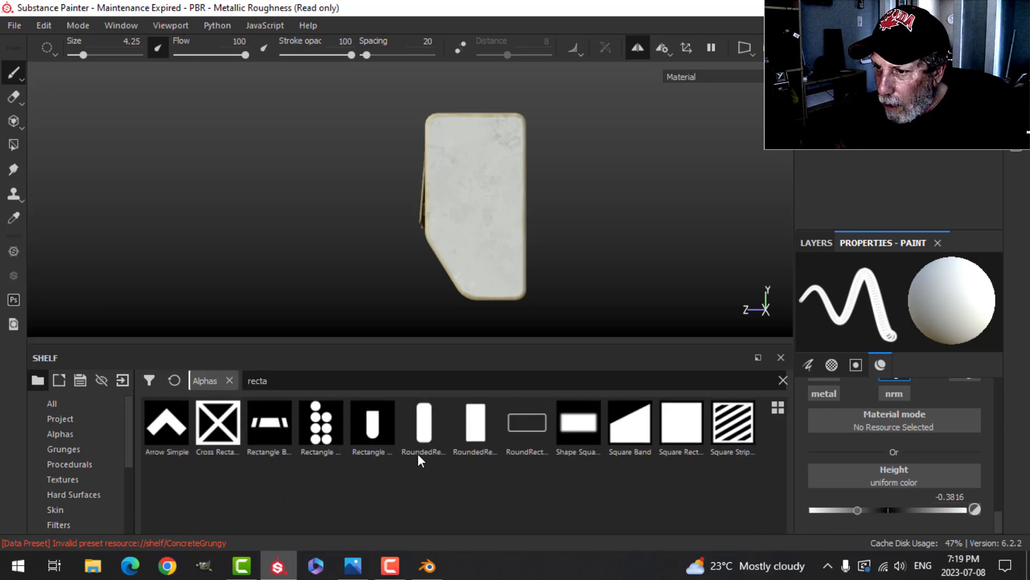
{"action": "left_click", "coordinate": [421, 433]}
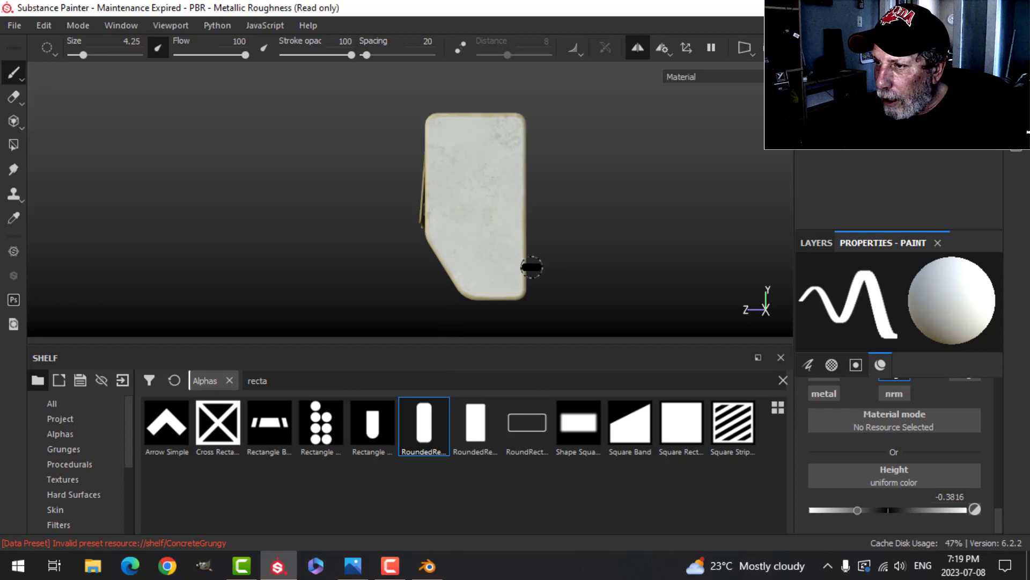
Enlarge the brush to 6.05 and stamp two recessed rounded rectangles on the side's rear edge, one low and one high
{"action": "key", "text": "bracketright"}
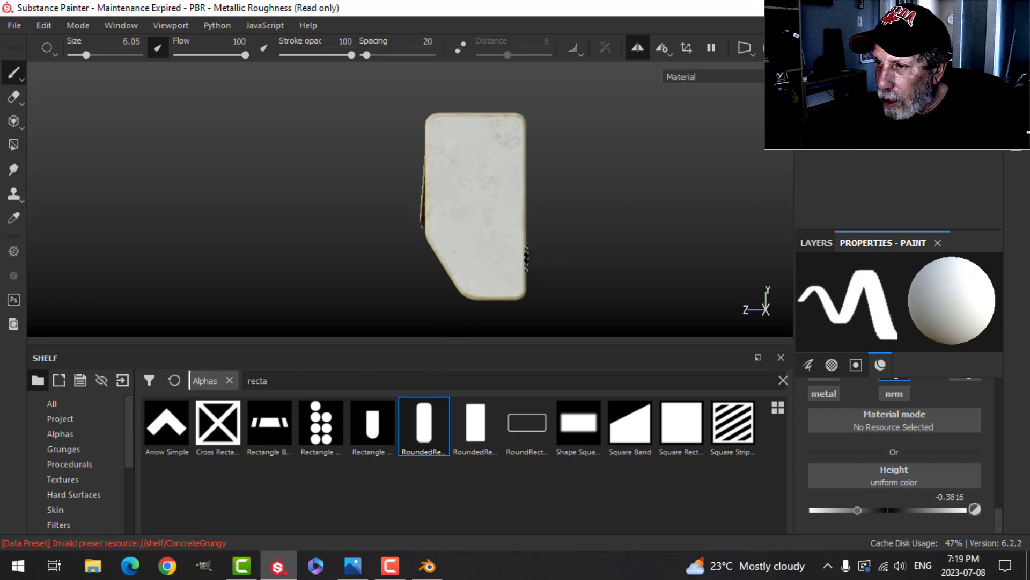
{"action": "scroll", "coordinate": [525, 258], "scroll_direction": "up", "scroll_amount": 3}
{"action": "scroll", "coordinate": [515, 262], "scroll_direction": "down", "scroll_amount": 2}
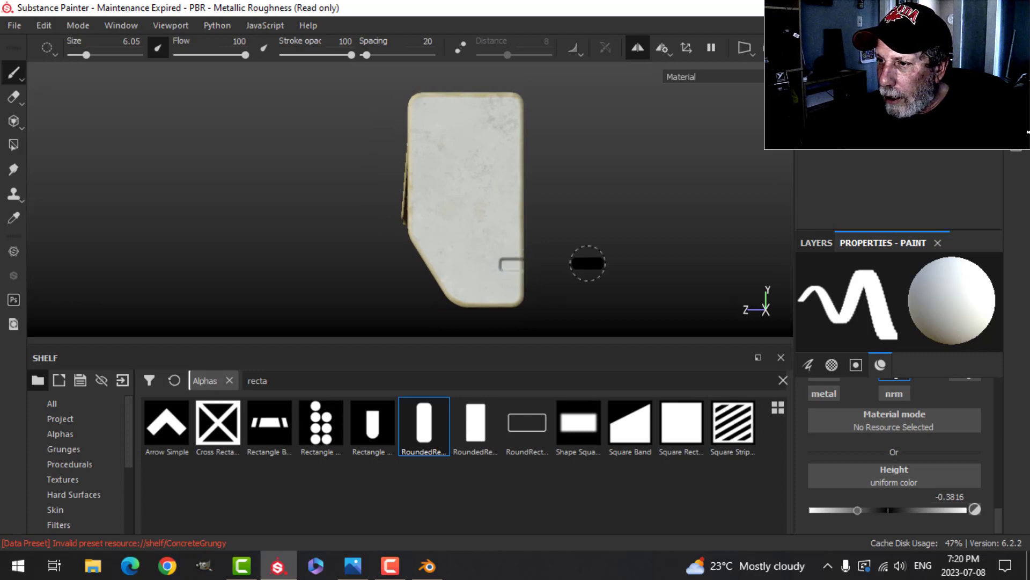
{"action": "mouse_move", "coordinate": [588, 263]}
{"action": "left_mouse_down", "text": "alt"}
{"action": "mouse_move", "coordinate": [424, 266]}
{"action": "mouse_move", "coordinate": [558, 268]}
{"action": "left_mouse_up", "text": "alt"}
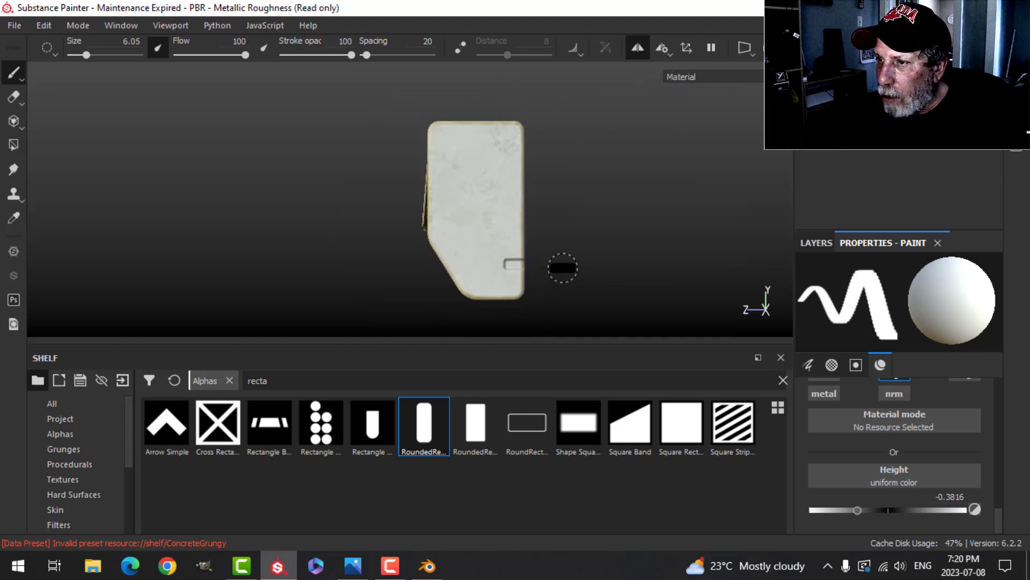
{"action": "left_click", "coordinate": [516, 164]}
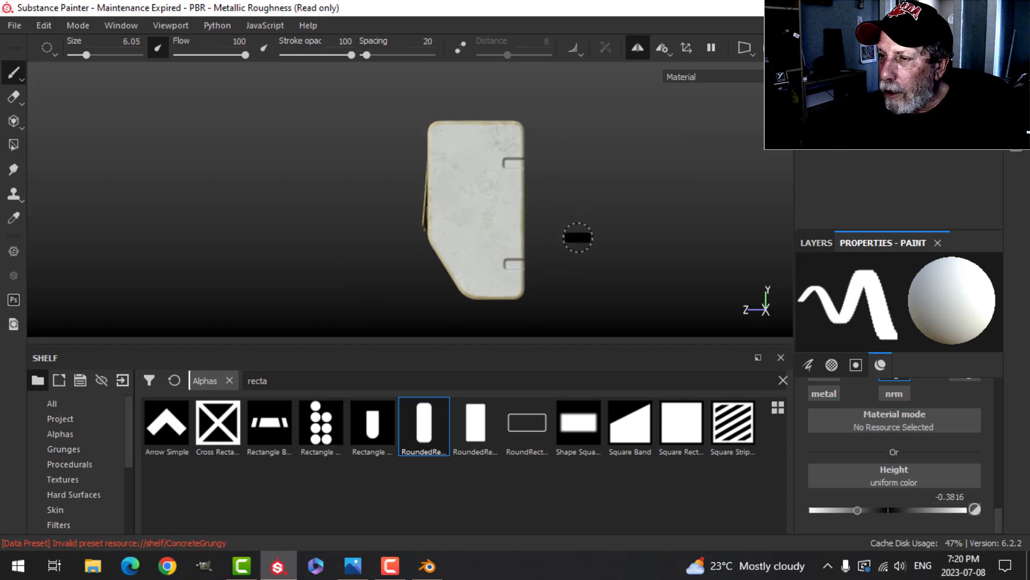
Show the back of the air conditioner straight on and assign the square rectangle alpha to the brush
{"action": "left_click_drag", "start_coordinate": [373, 249], "coordinate": [244, 251], "text": "alt"}
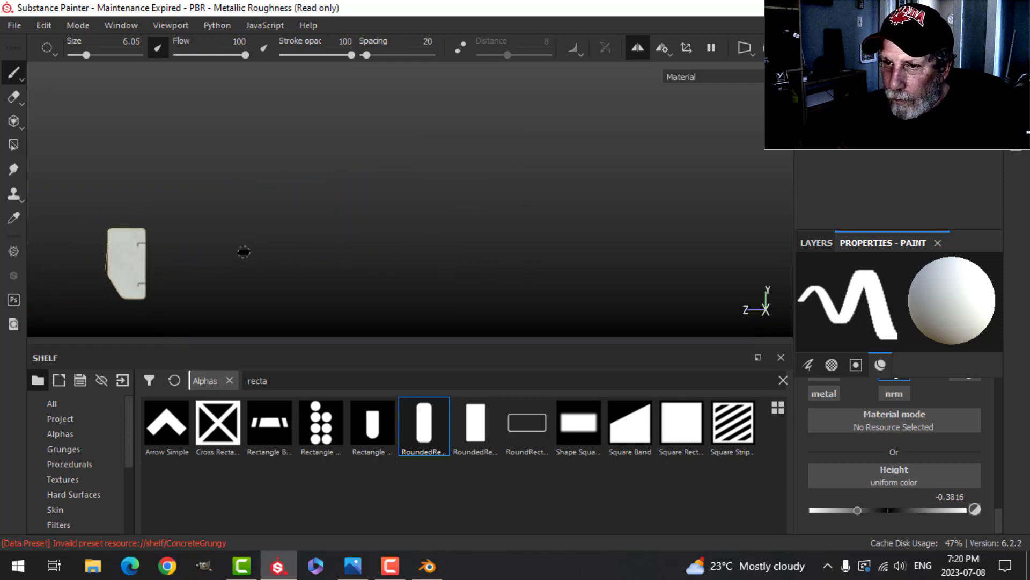
{"action": "middle_click_drag", "start_coordinate": [243, 251], "coordinate": [470, 212], "text": "alt"}
{"action": "left_click_drag", "start_coordinate": [467, 223], "coordinate": [319, 221], "text": "alt"}
{"action": "middle_click_drag", "start_coordinate": [292, 227], "coordinate": [451, 209], "text": "alt"}
{"action": "middle_click_drag", "start_coordinate": [279, 204], "coordinate": [364, 228], "text": "alt"}
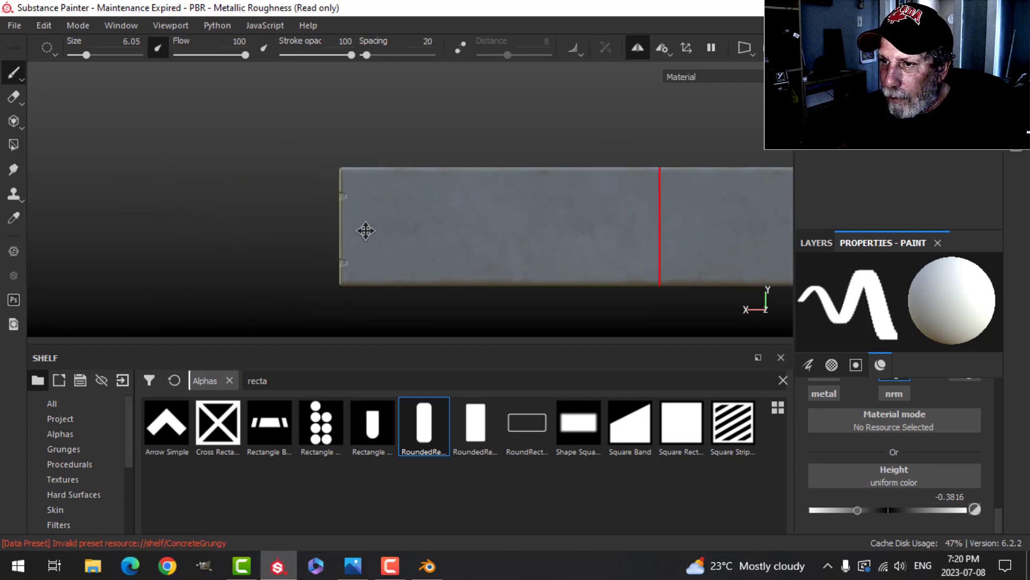
{"action": "left_click", "coordinate": [674, 424]}
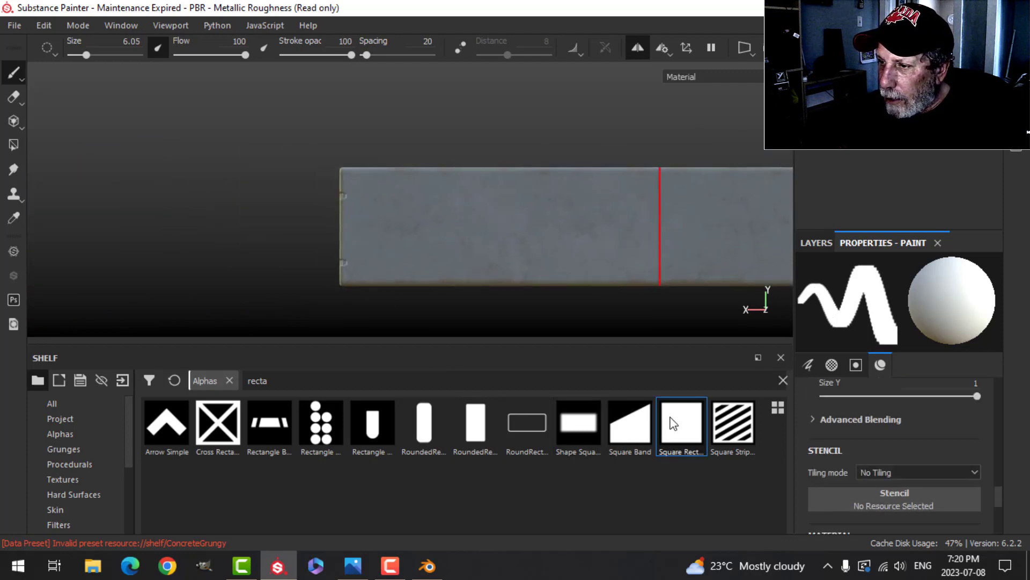
Switch to the Eraser with the square rectangle alpha and try to erase the slot marks beside the back's outer edge
{"action": "left_click", "coordinate": [14, 97]}
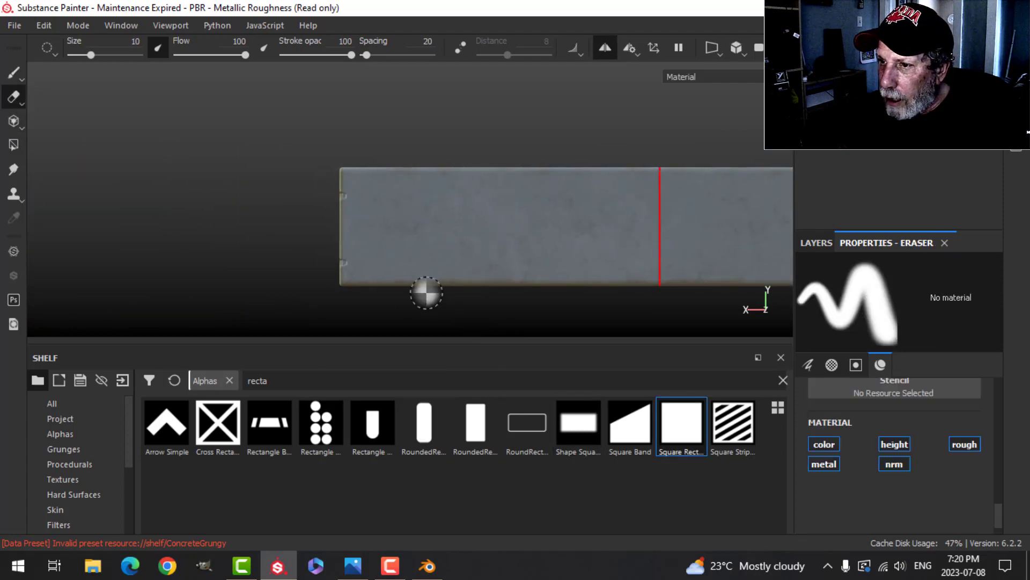
{"action": "left_click", "coordinate": [681, 426]}
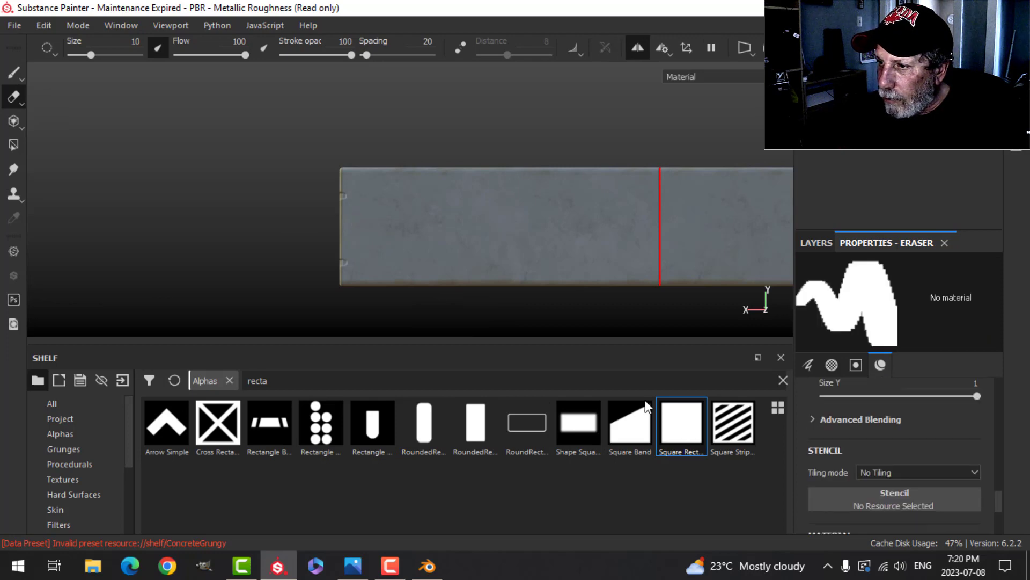
{"action": "scroll", "coordinate": [371, 204], "scroll_direction": "up", "scroll_amount": 5}
{"action": "scroll", "coordinate": [377, 214], "scroll_direction": "down", "scroll_amount": 2}
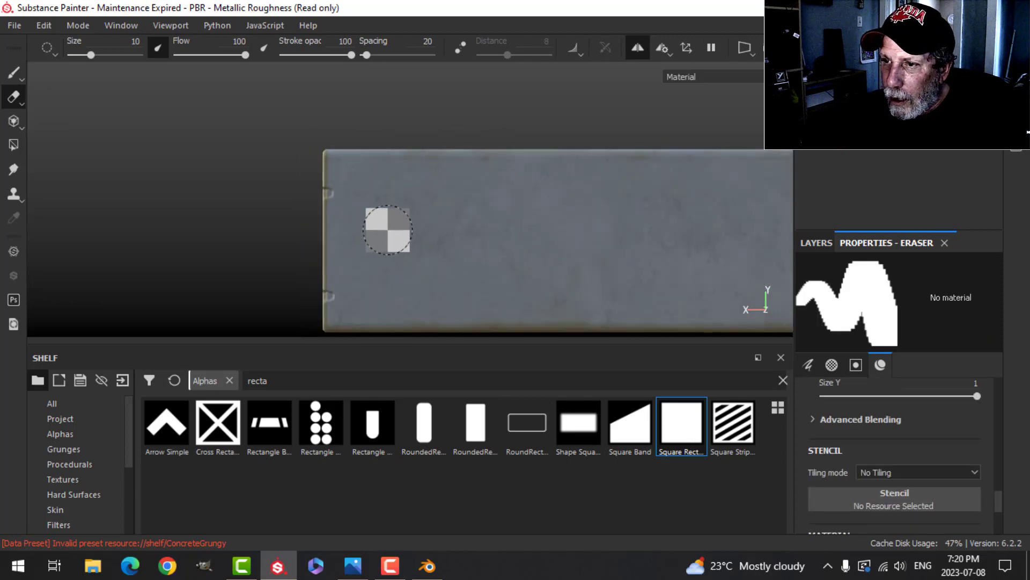
{"action": "mouse_move", "coordinate": [388, 229]}
{"action": "middle_mouse_down", "text": "alt"}
{"action": "mouse_move", "coordinate": [392, 173]}
{"action": "mouse_move", "coordinate": [386, 195]}
{"action": "middle_mouse_up", "text": "alt"}
{"action": "scroll", "coordinate": [390, 172], "scroll_direction": "up", "scroll_amount": 2}
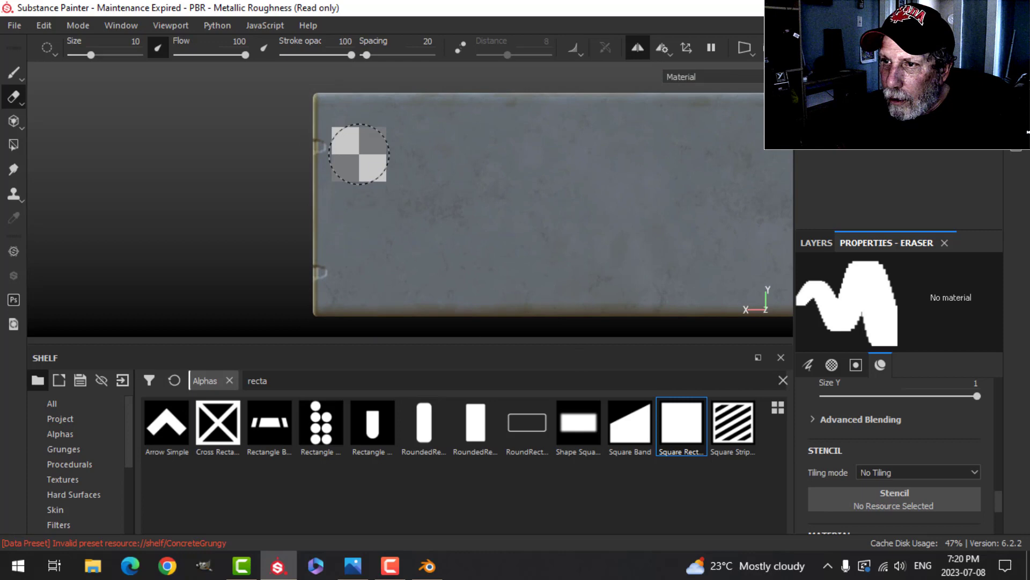
{"action": "left_click", "coordinate": [339, 102]}
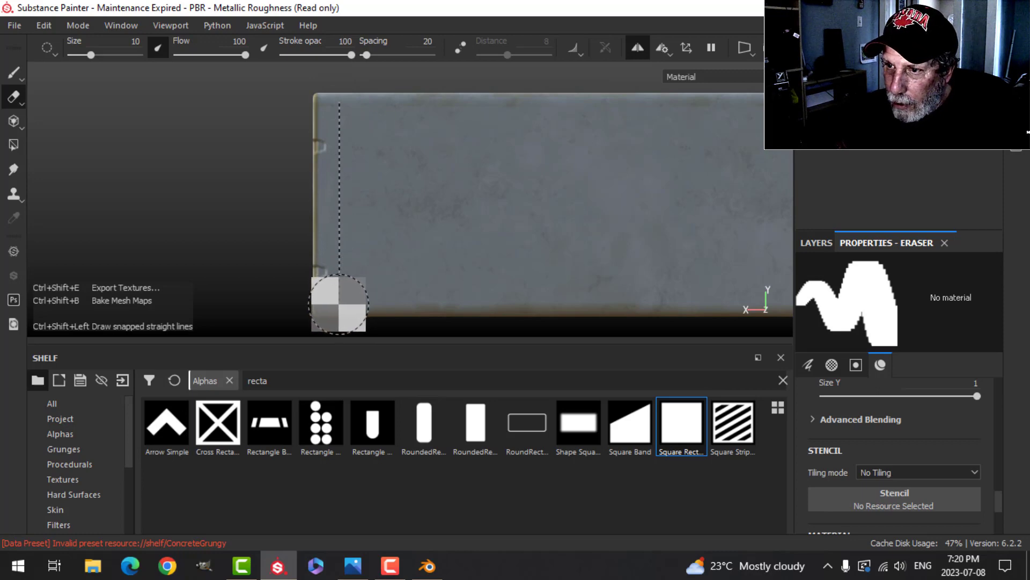
{"action": "mouse_move", "coordinate": [420, 253]}
{"action": "left_mouse_down", "text": "alt"}
{"action": "mouse_move", "coordinate": [395, 269]}
{"action": "mouse_move", "coordinate": [522, 256]}
{"action": "mouse_move", "coordinate": [534, 274]}
{"action": "mouse_move", "coordinate": [392, 244]}
{"action": "mouse_move", "coordinate": [410, 212]}
{"action": "mouse_move", "coordinate": [508, 247]}
{"action": "left_mouse_up", "text": "alt"}
{"action": "scroll", "coordinate": [490, 255], "scroll_direction": "down", "scroll_amount": 2}
{"action": "scroll", "coordinate": [489, 256], "scroll_direction": "up", "scroll_amount": 3}
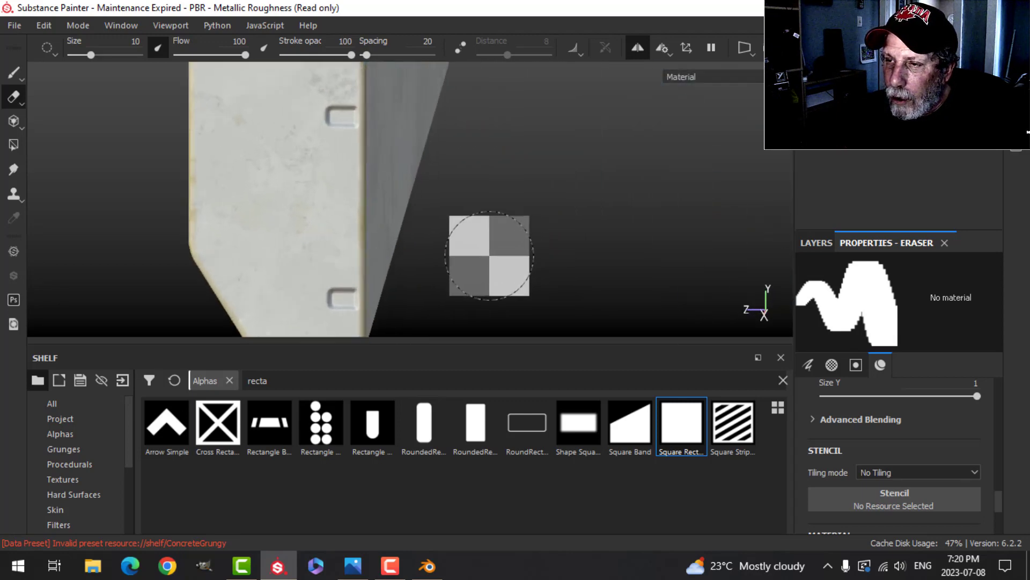
Erase the slot marks spilling onto the back with one straight vertical stroke along its outer edge, from upper to lower edge
{"action": "mouse_move", "coordinate": [579, 234]}
{"action": "left_mouse_down", "text": "alt"}
{"action": "mouse_move", "coordinate": [382, 215]}
{"action": "mouse_move", "coordinate": [396, 224]}
{"action": "mouse_move", "coordinate": [389, 230]}
{"action": "left_mouse_up", "text": "alt"}
{"action": "scroll", "coordinate": [392, 229], "scroll_direction": "down", "scroll_amount": 2}
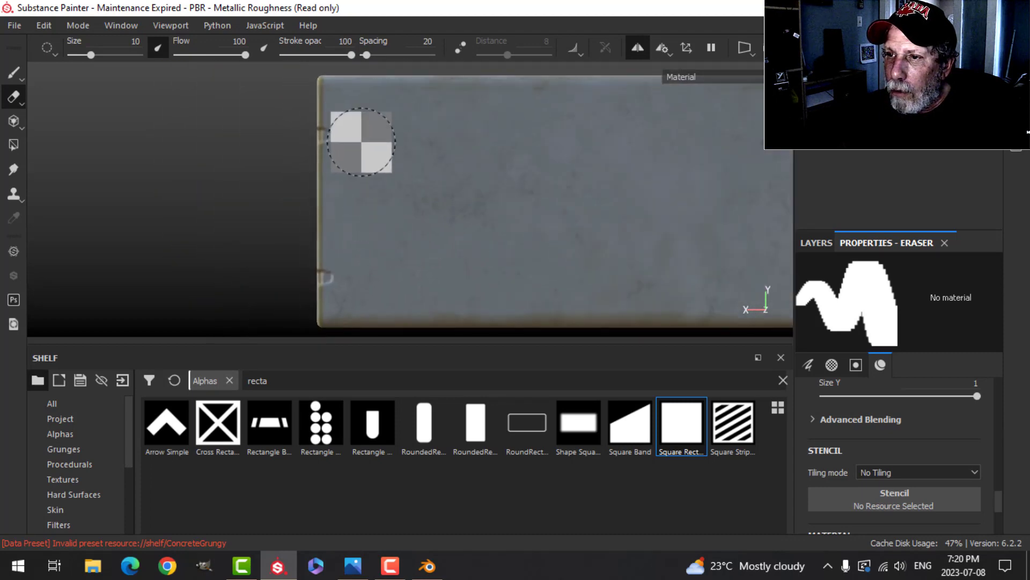
{"action": "left_click", "coordinate": [353, 89]}
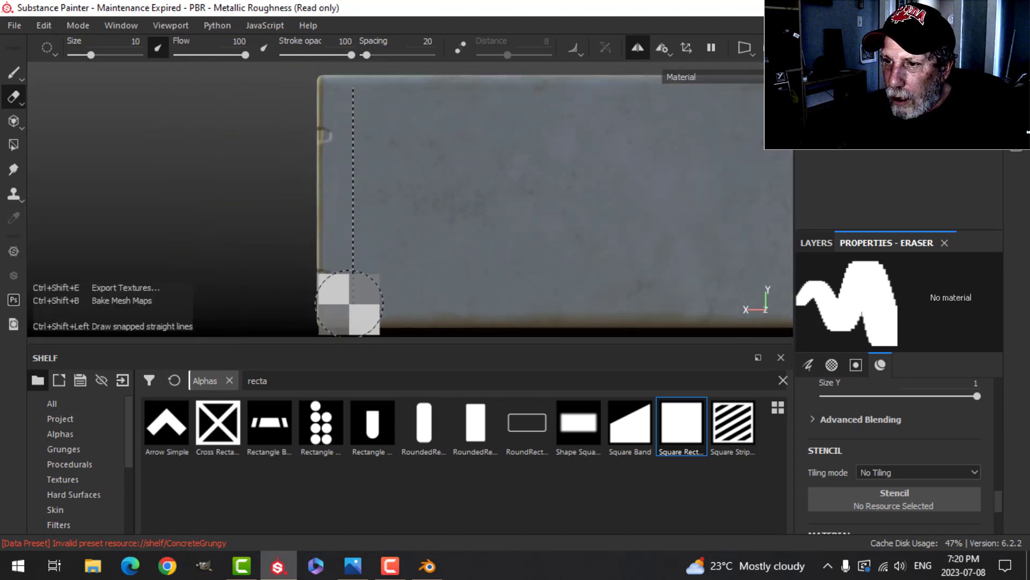
{"action": "left_click", "coordinate": [350, 308], "text": "ctrl+shift"}
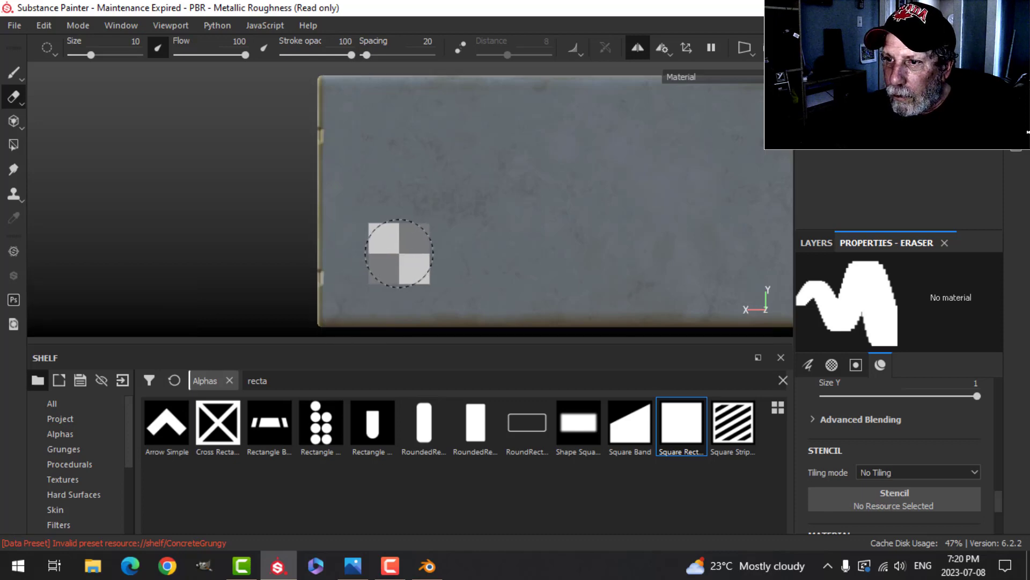
Show the side end, return to painting, search the alphas for bolt and assign the JRO bolt alpha to the brush
{"action": "mouse_move", "coordinate": [399, 253]}
{"action": "left_mouse_down", "text": "alt"}
{"action": "mouse_move", "coordinate": [329, 260]}
{"action": "mouse_move", "coordinate": [531, 236]}
{"action": "mouse_move", "coordinate": [356, 272]}
{"action": "mouse_move", "coordinate": [574, 259]}
{"action": "mouse_move", "coordinate": [427, 247]}
{"action": "mouse_move", "coordinate": [368, 276]}
{"action": "mouse_move", "coordinate": [290, 238]}
{"action": "mouse_move", "coordinate": [147, 242]}
{"action": "mouse_move", "coordinate": [285, 253]}
{"action": "mouse_move", "coordinate": [414, 202]}
{"action": "mouse_move", "coordinate": [322, 177]}
{"action": "mouse_move", "coordinate": [179, 234]}
{"action": "mouse_move", "coordinate": [432, 216]}
{"action": "mouse_move", "coordinate": [421, 202]}
{"action": "mouse_move", "coordinate": [519, 213]}
{"action": "mouse_move", "coordinate": [442, 178]}
{"action": "left_mouse_up", "text": "alt"}
{"action": "middle_click_drag", "start_coordinate": [548, 188], "coordinate": [455, 191], "text": "alt"}
{"action": "scroll", "coordinate": [455, 192], "scroll_direction": "up", "scroll_amount": 4}
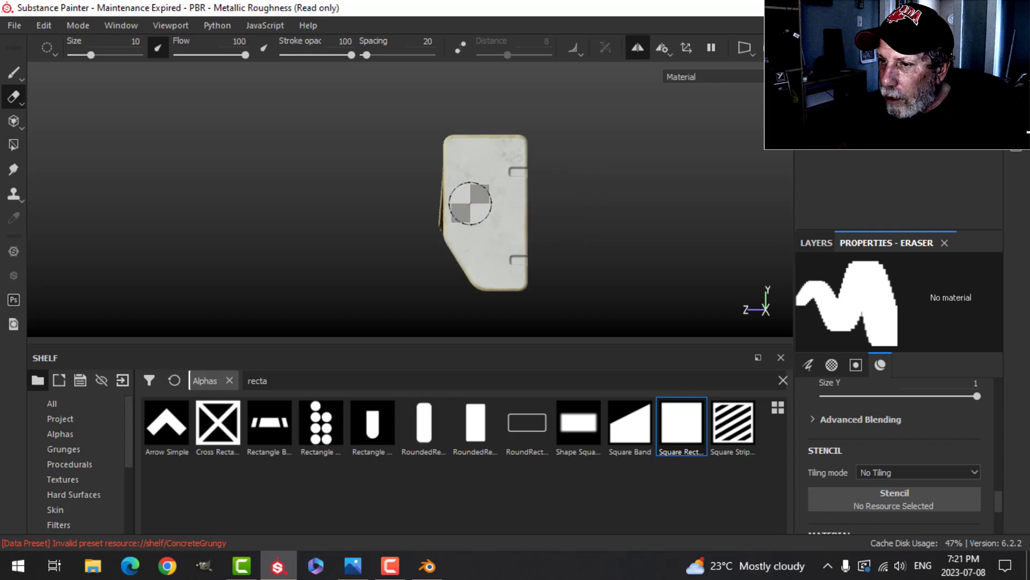
{"action": "left_click", "coordinate": [13, 73]}
{"action": "left_click_drag", "start_coordinate": [276, 381], "coordinate": [222, 381]}
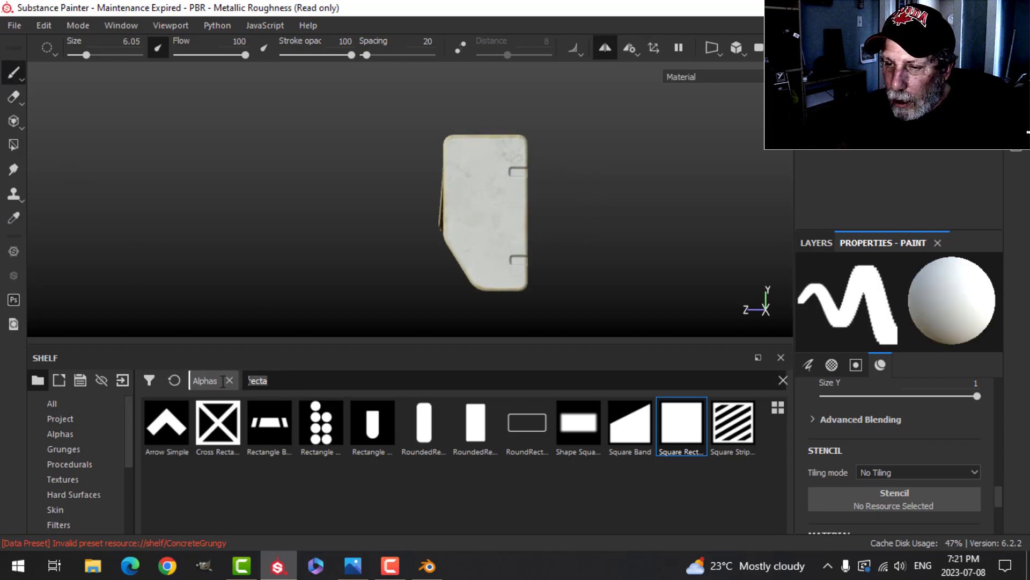
{"action": "type", "text": "bolt"}
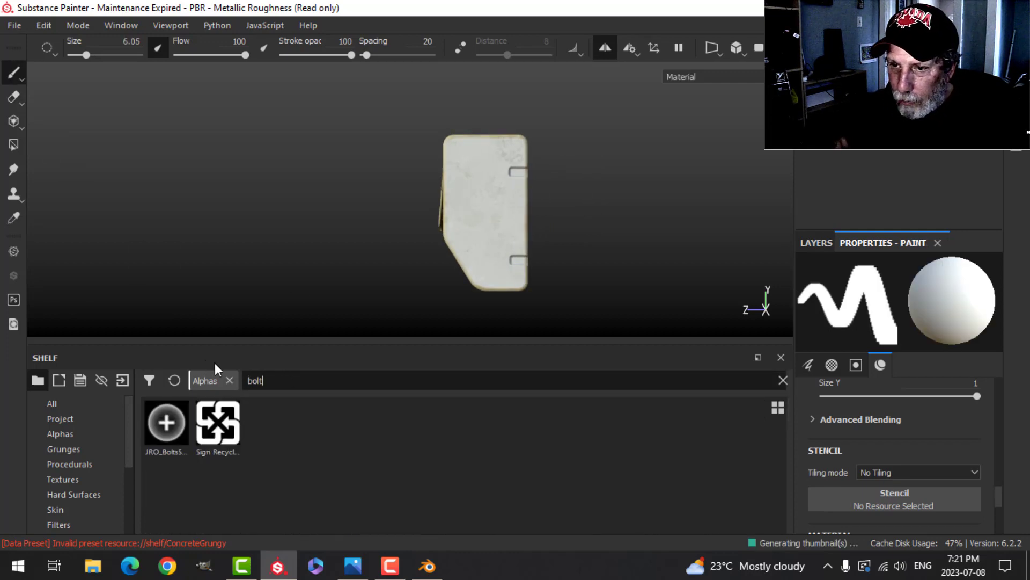
{"action": "left_click", "coordinate": [167, 422]}
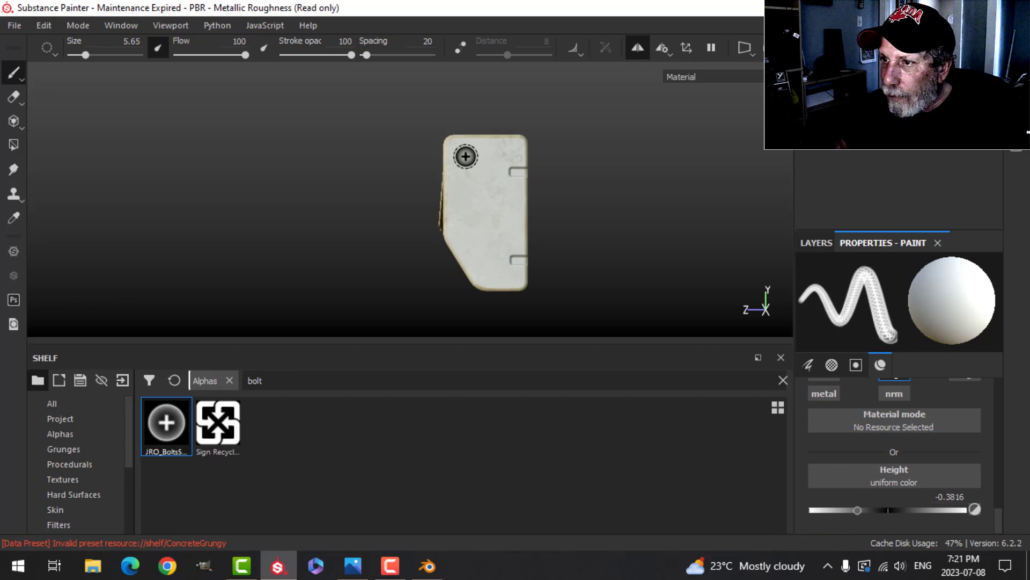
Reduce the brush size to 2.62 and stamp bolts near the side's upper front corner, front bend and lower front corner
{"action": "key", "text": "bracketleft"}
{"action": "key", "text": "bracketleft"}
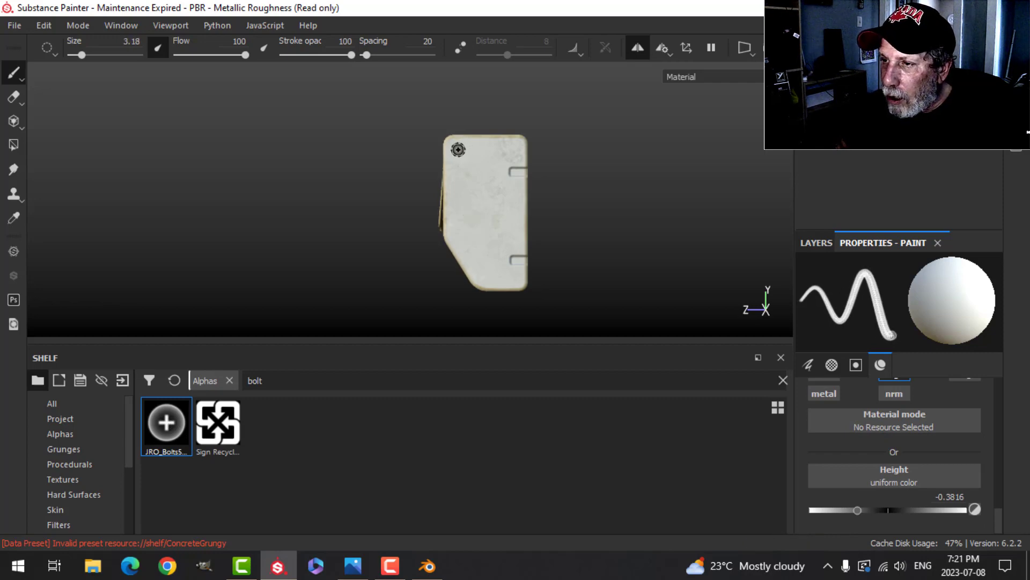
{"action": "key", "text": "bracketleft"}
{"action": "key", "text": "bracketleft"}
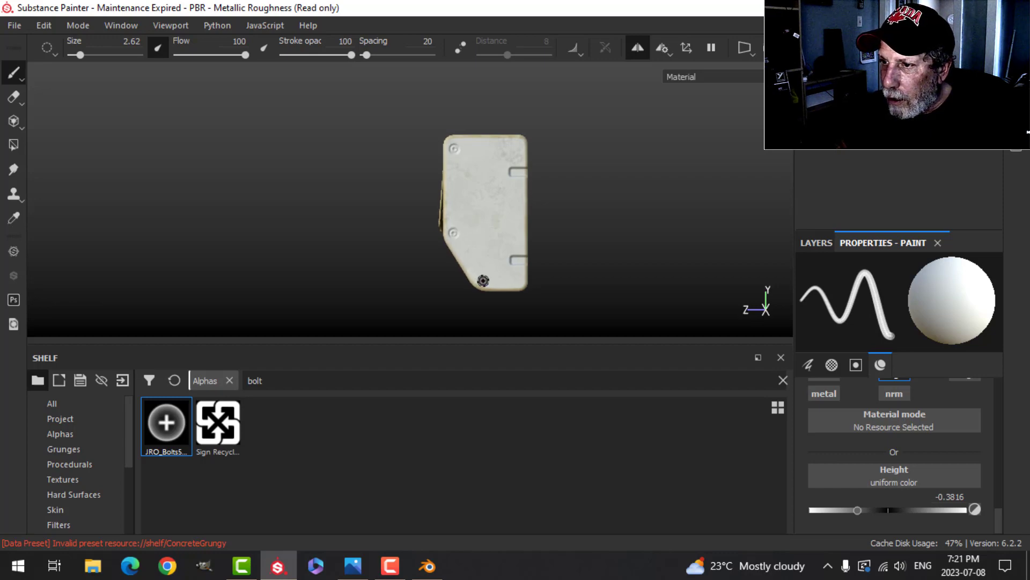
Turn off symmetry and view the air conditioner's front and bolted side at an angle
{"action": "mouse_move", "coordinate": [599, 260]}
{"action": "left_mouse_down", "text": "alt"}
{"action": "mouse_move", "coordinate": [561, 259]}
{"action": "mouse_move", "coordinate": [531, 212]}
{"action": "mouse_move", "coordinate": [618, 246]}
{"action": "mouse_move", "coordinate": [465, 263]}
{"action": "mouse_move", "coordinate": [541, 223]}
{"action": "mouse_move", "coordinate": [578, 243]}
{"action": "mouse_move", "coordinate": [580, 260]}
{"action": "left_mouse_up", "text": "alt"}
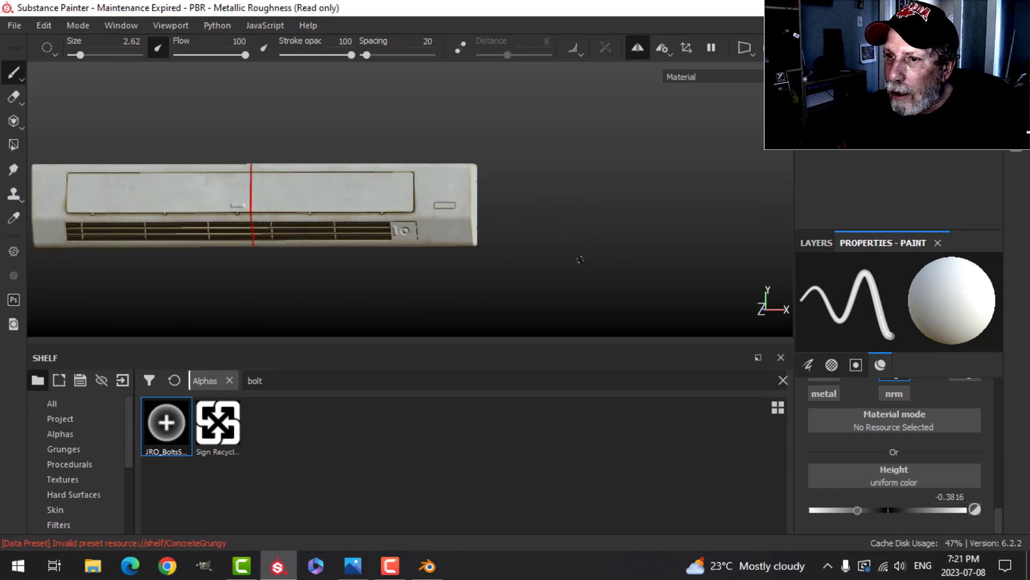
{"action": "left_click", "coordinate": [638, 46]}
{"action": "left_click_drag", "start_coordinate": [561, 201], "coordinate": [710, 76], "text": "alt"}
{"action": "left_click", "coordinate": [778, 71]}
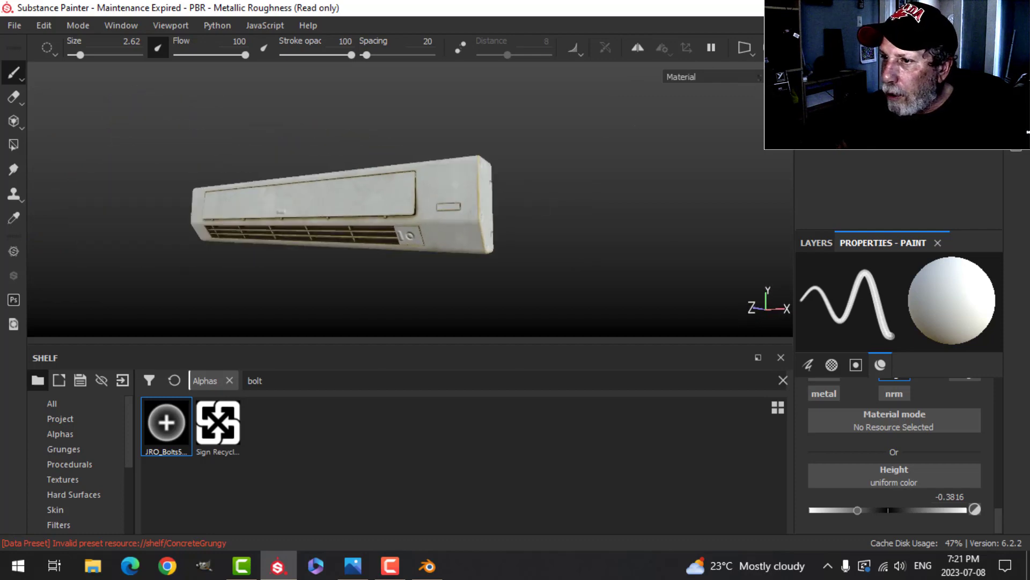
{"action": "left_click_drag", "start_coordinate": [514, 237], "coordinate": [538, 230], "text": "alt"}
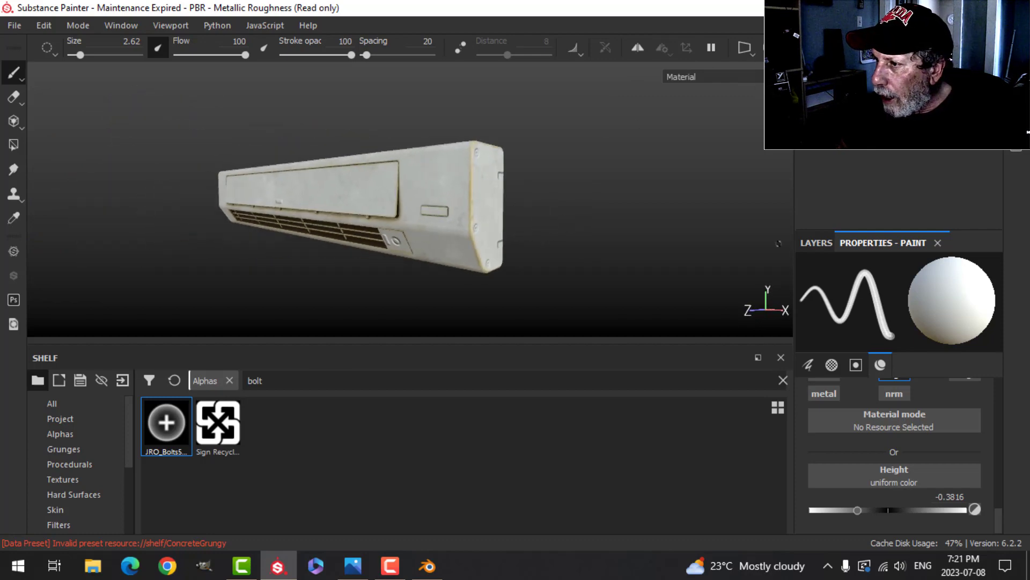
Add a fill layer named AnchorPoints directly above the Alpha layer
{"action": "left_click", "coordinate": [814, 244]}
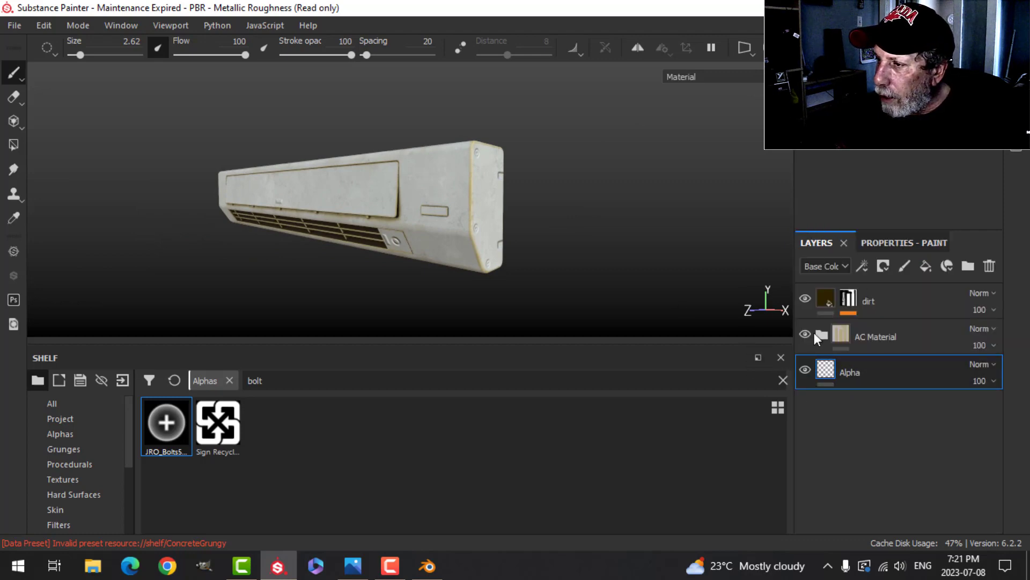
{"action": "left_click_drag", "start_coordinate": [520, 242], "coordinate": [534, 237], "text": "alt"}
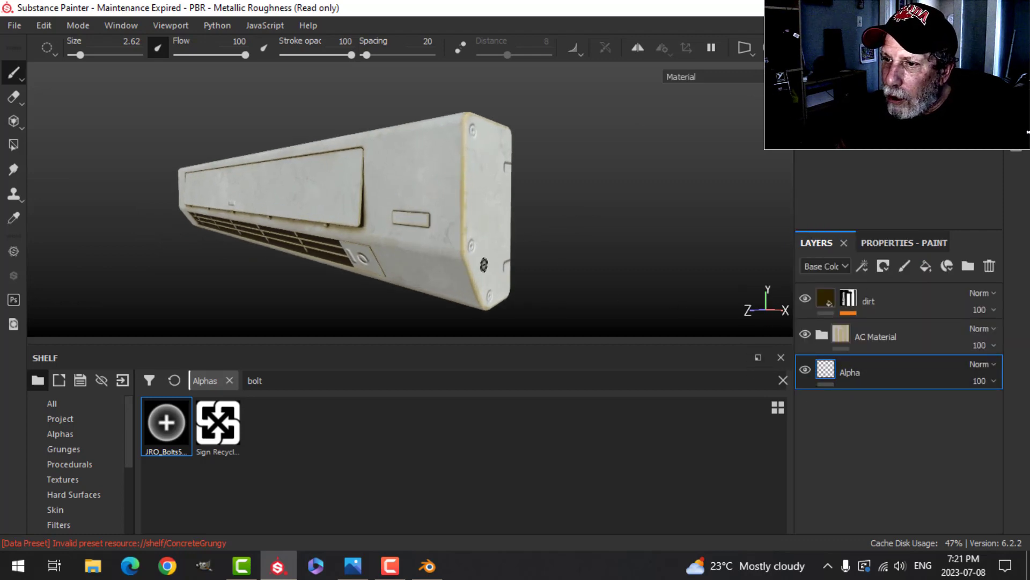
{"action": "left_click_drag", "start_coordinate": [483, 264], "coordinate": [481, 246], "text": "alt"}
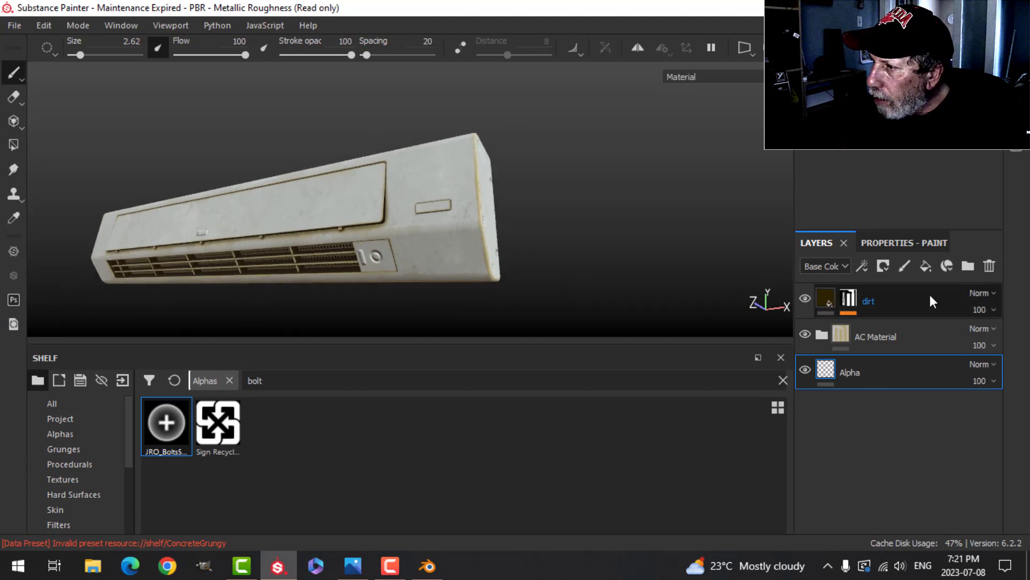
{"action": "left_click", "coordinate": [925, 266]}
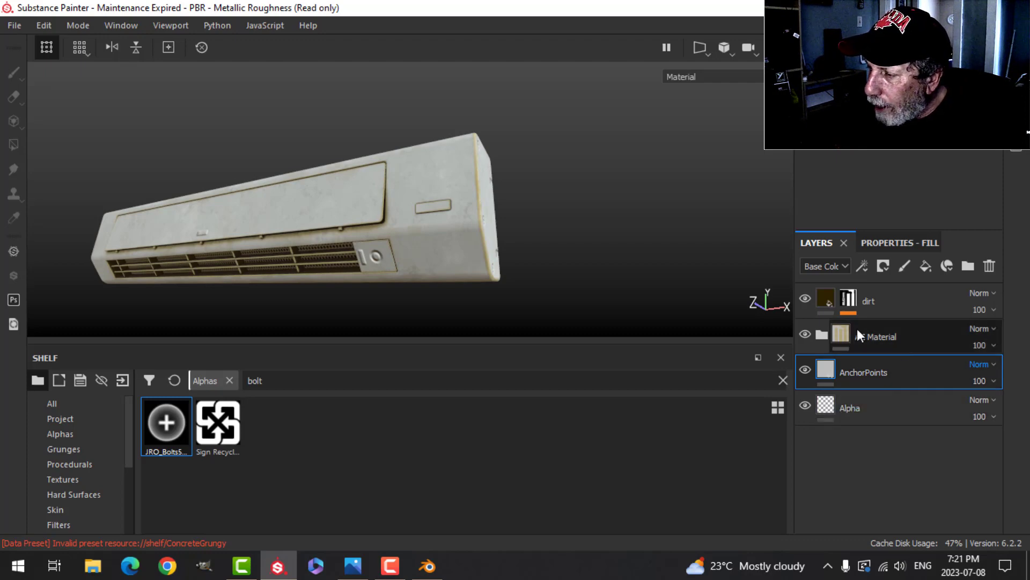
{"action": "left_click", "coordinate": [823, 335]}
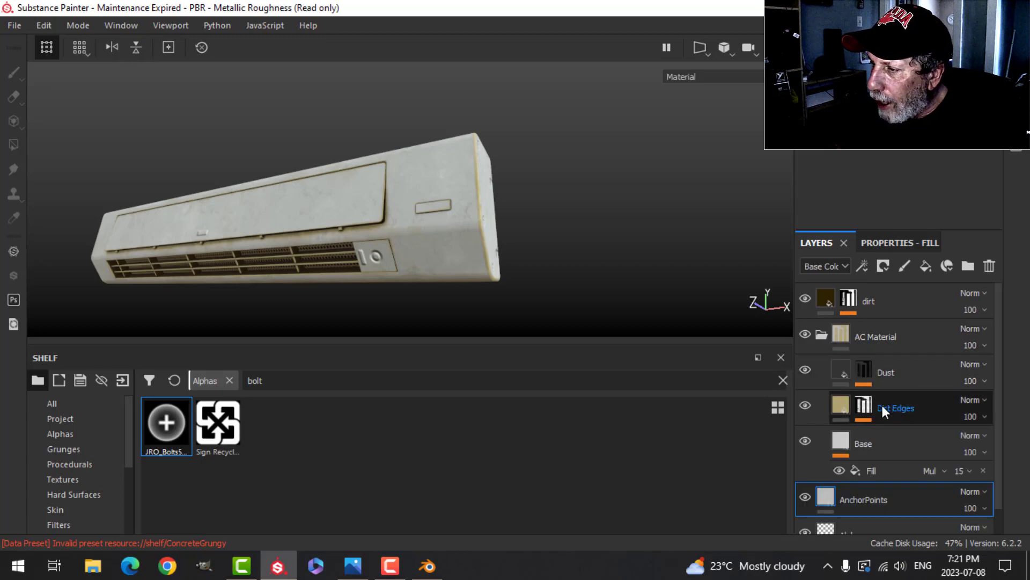
{"action": "left_click", "coordinate": [863, 406]}
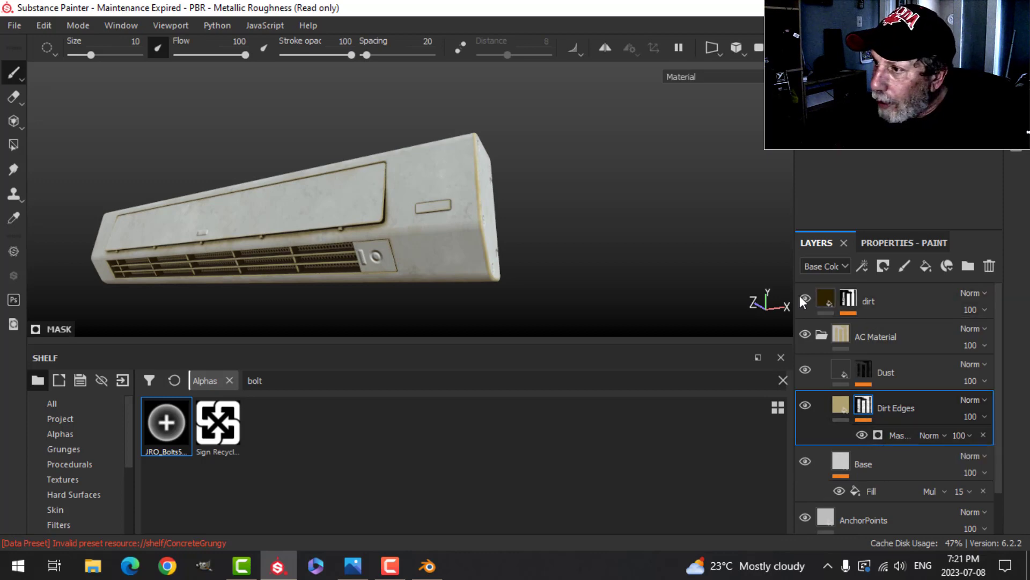
{"action": "left_click", "coordinate": [821, 334]}
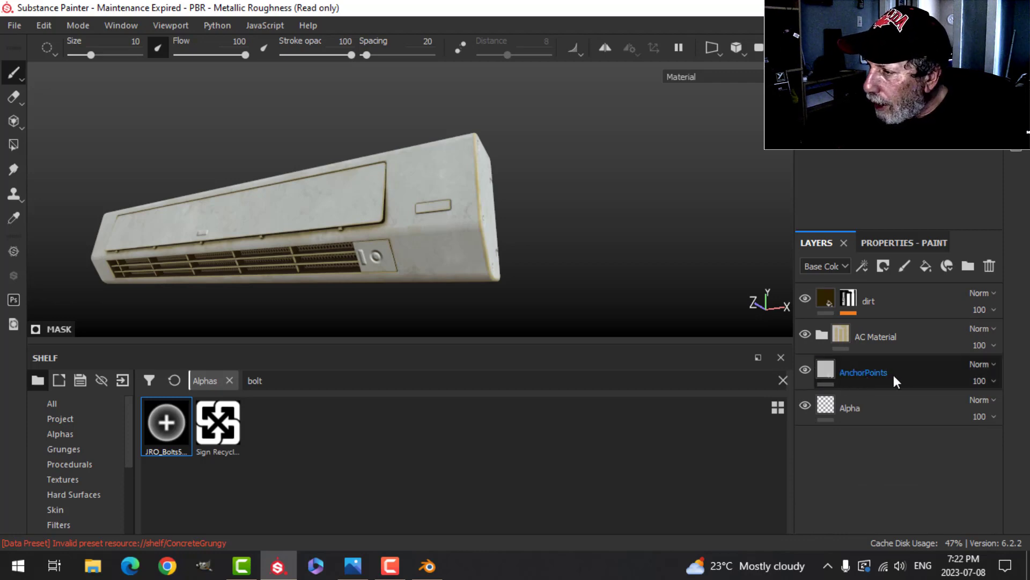
{"action": "left_click", "coordinate": [864, 266]}
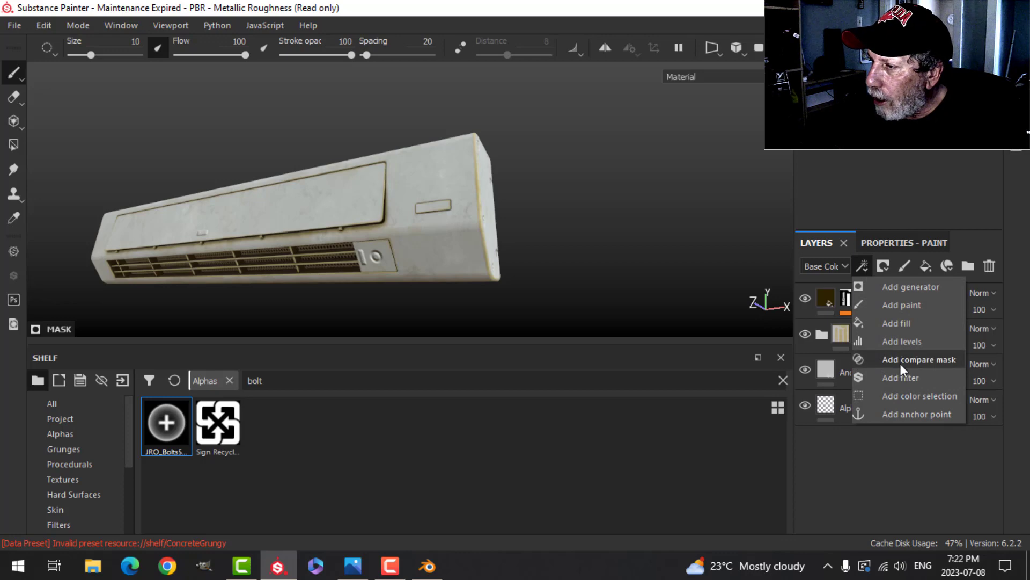
{"action": "left_click", "coordinate": [910, 413]}
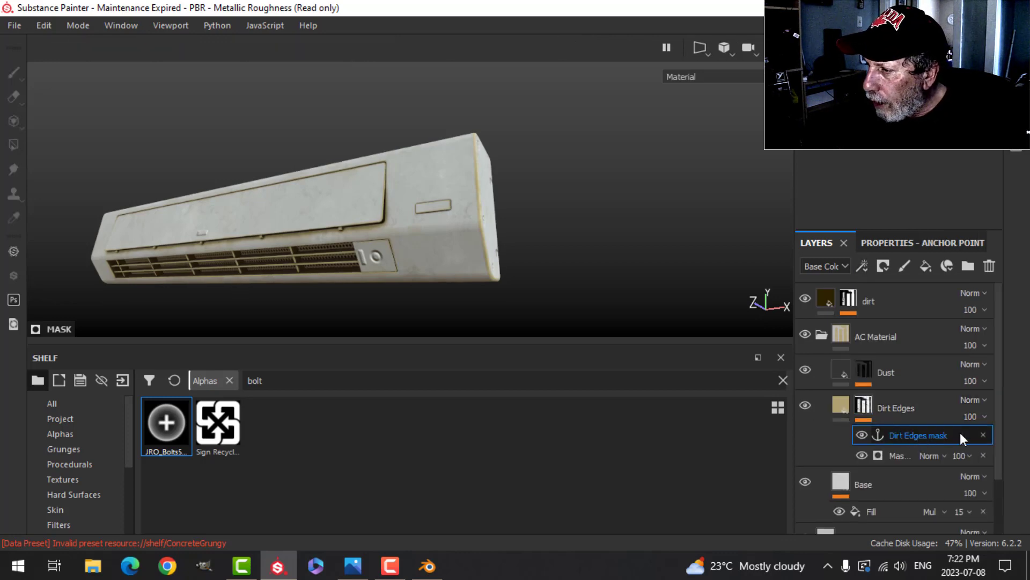
{"action": "key", "text": "ctrl+z"}
Add an anchor point to the AnchorPoints fill layer and collapse the AC Material folder
{"action": "scroll", "coordinate": [938, 418], "scroll_direction": "down", "scroll_amount": 2}
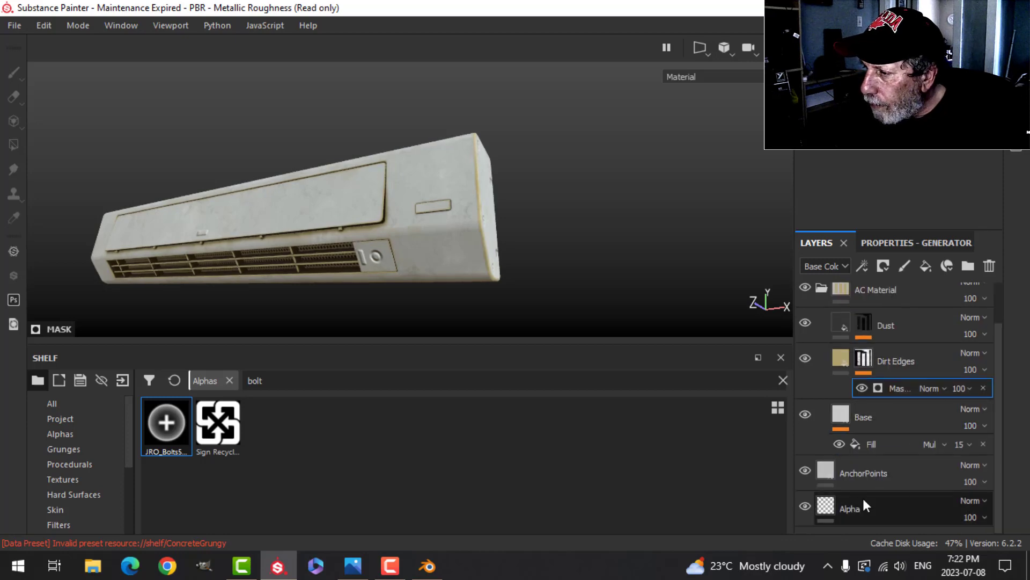
{"action": "left_click", "coordinate": [882, 472]}
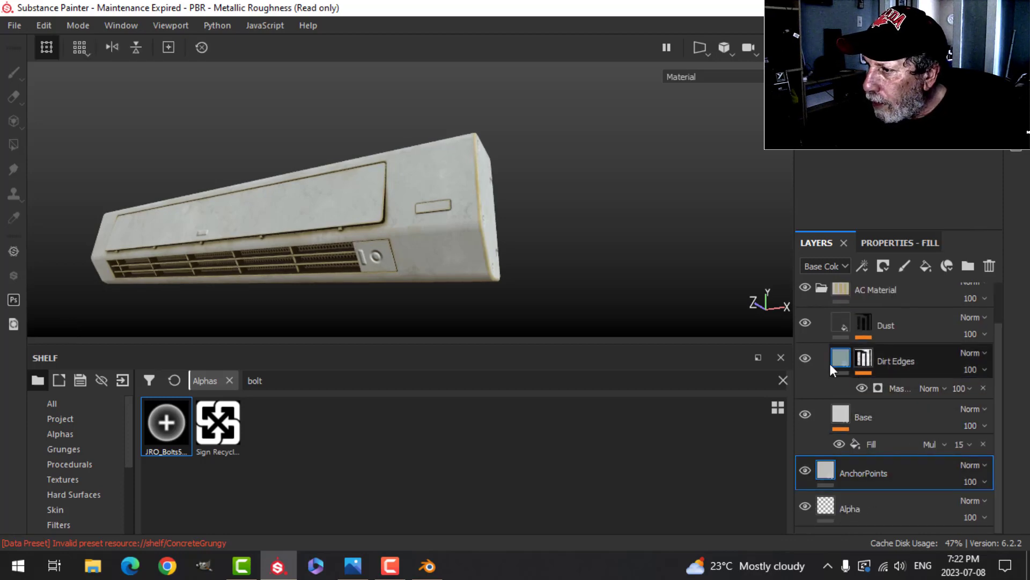
{"action": "left_click", "coordinate": [822, 287]}
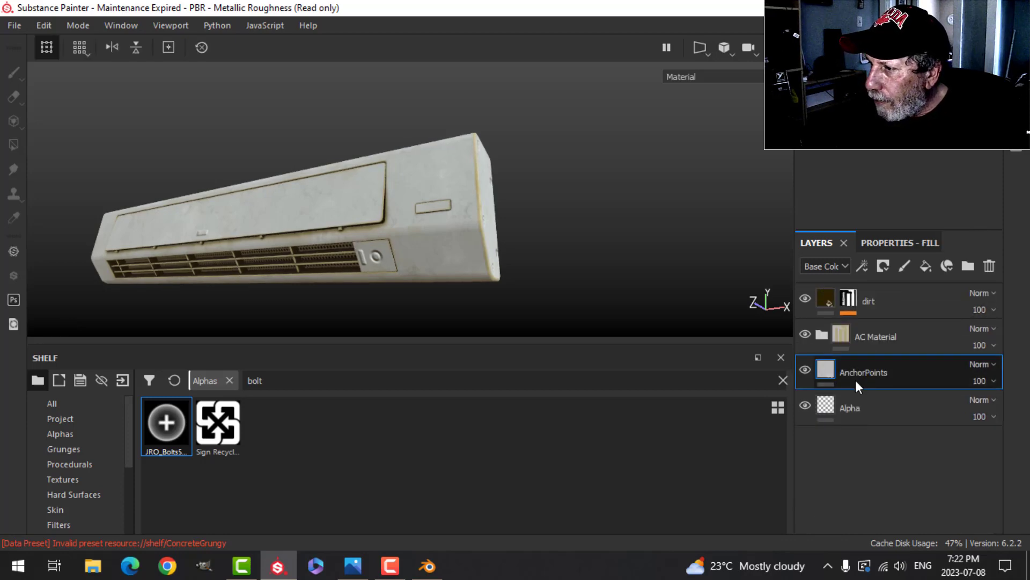
{"action": "left_click", "coordinate": [863, 266]}
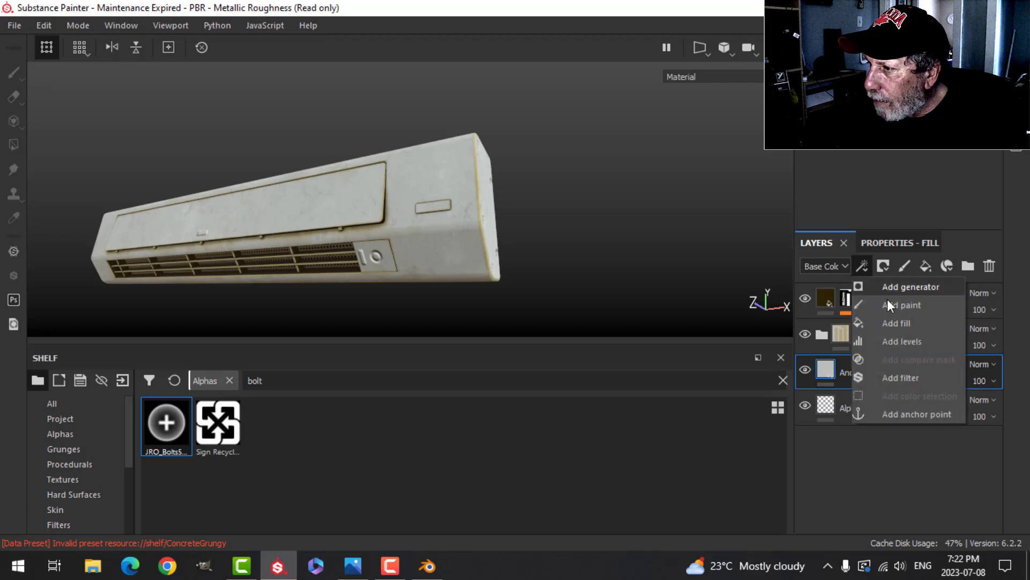
{"action": "left_click", "coordinate": [907, 412]}
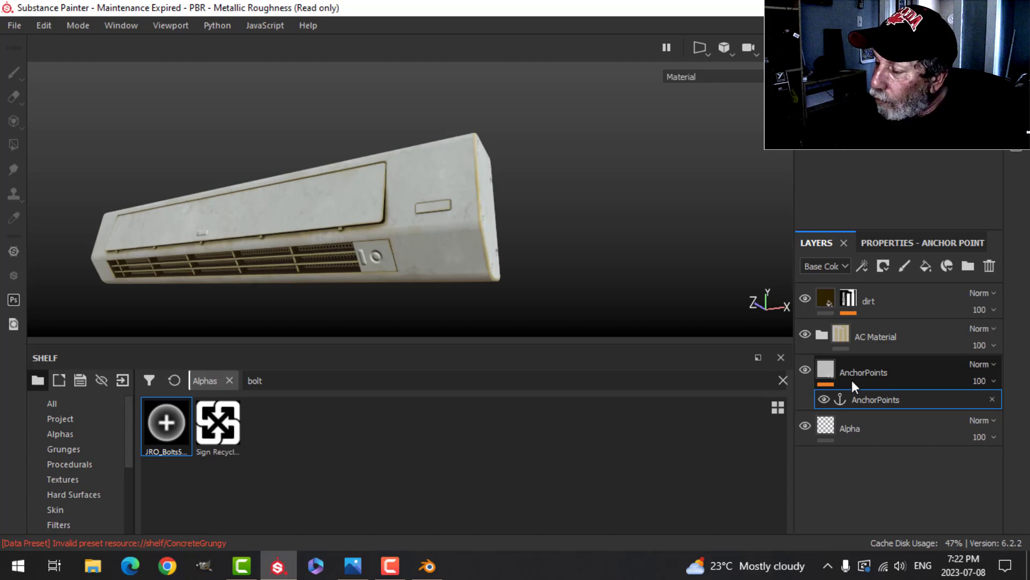
{"action": "left_click", "coordinate": [858, 403]}
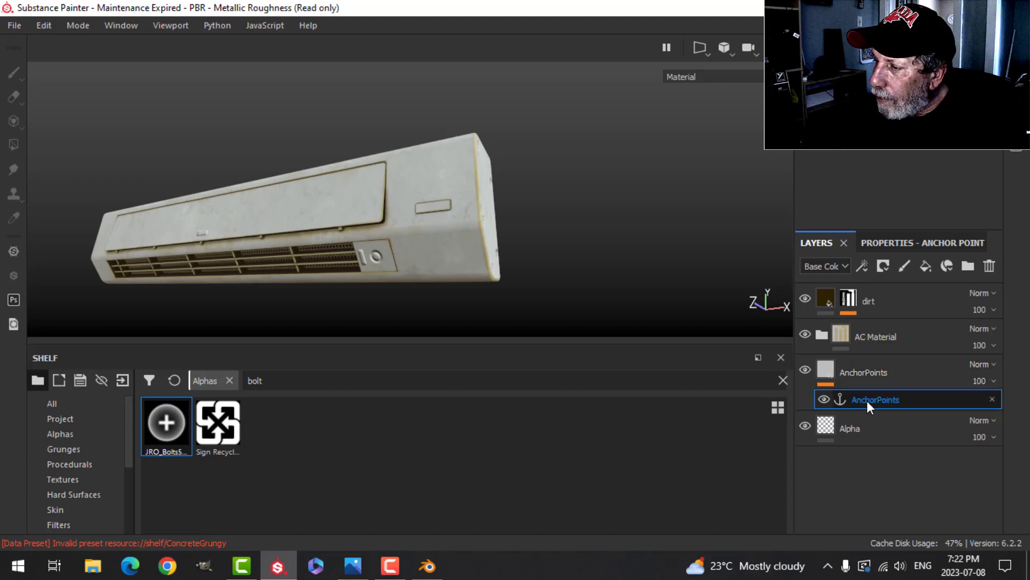
{"action": "left_click", "coordinate": [860, 338]}
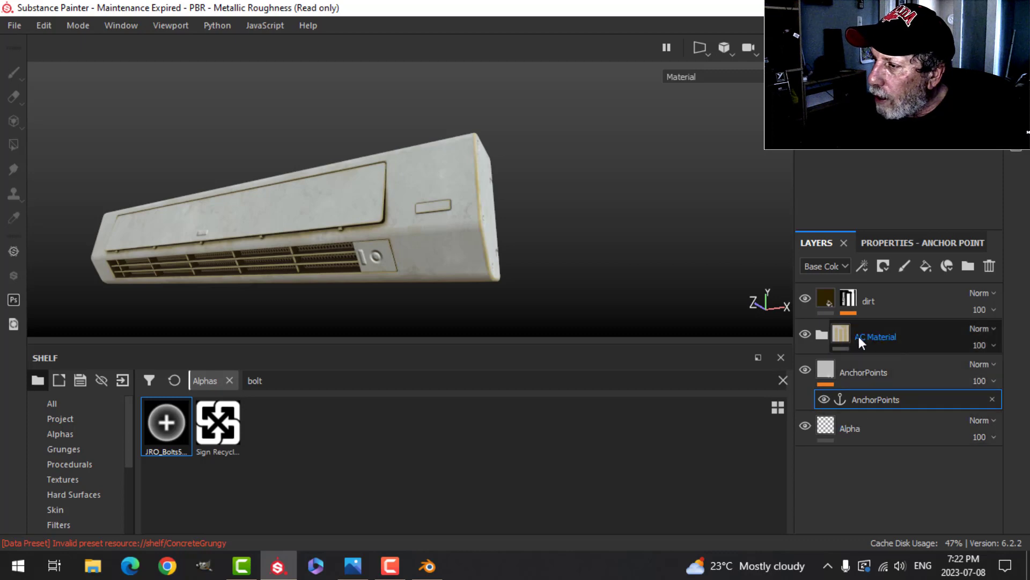
{"action": "left_click", "coordinate": [870, 301]}
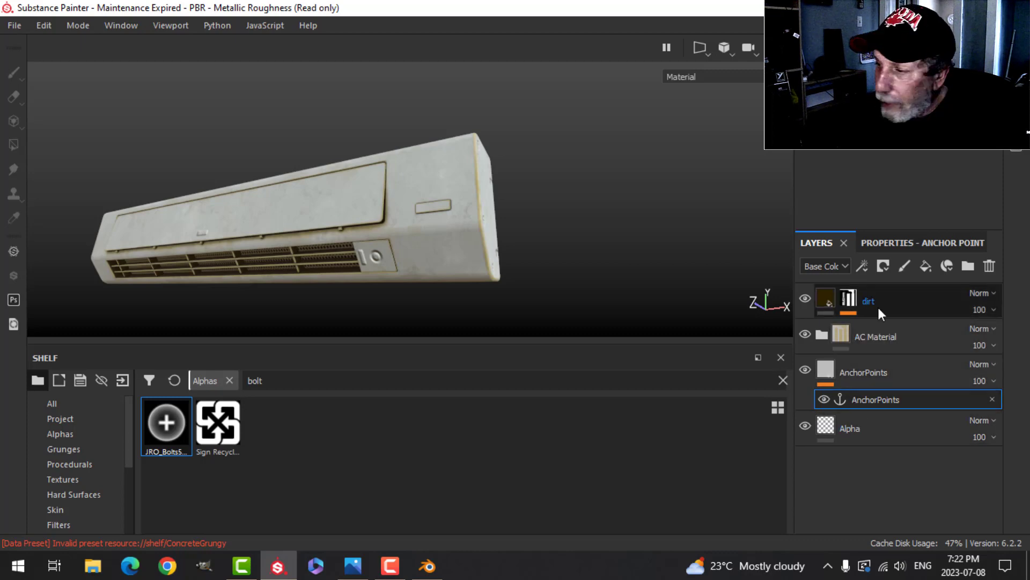
Set the AnchorPoints fill layer's blending mode to Passthrough for the Height channel
{"action": "left_click", "coordinate": [867, 378]}
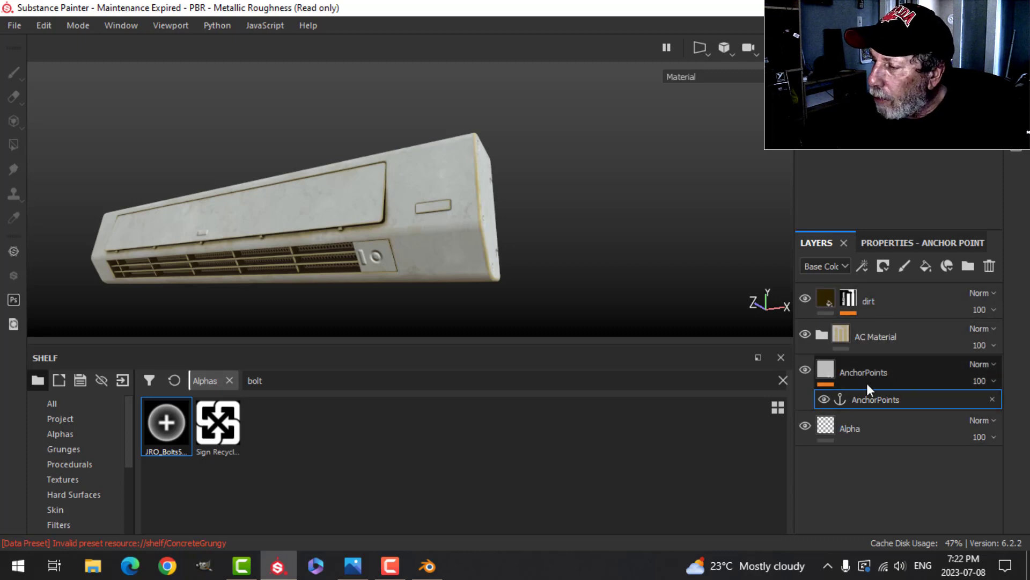
{"action": "left_click", "coordinate": [826, 374]}
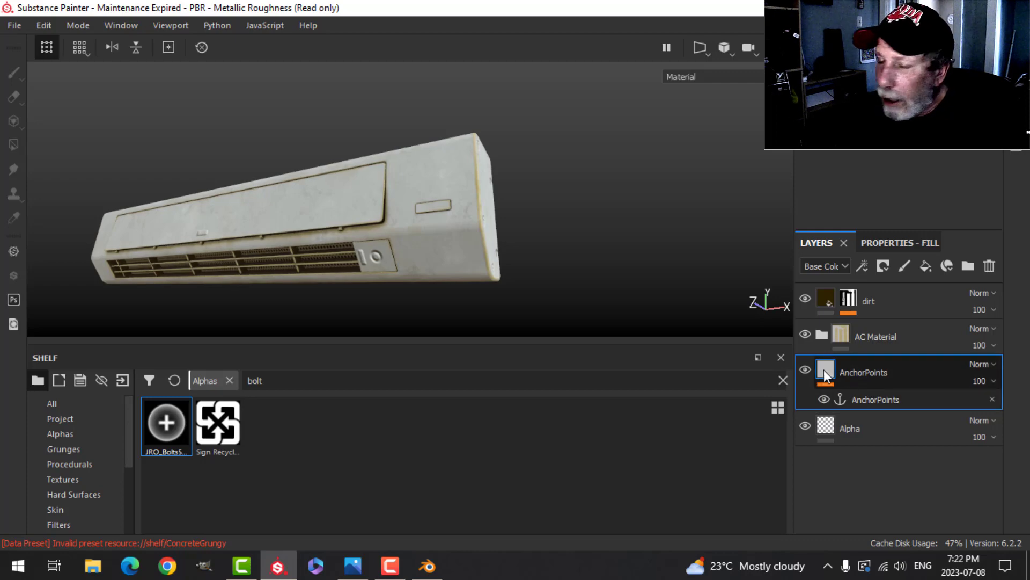
{"action": "mouse_move", "coordinate": [826, 372]}
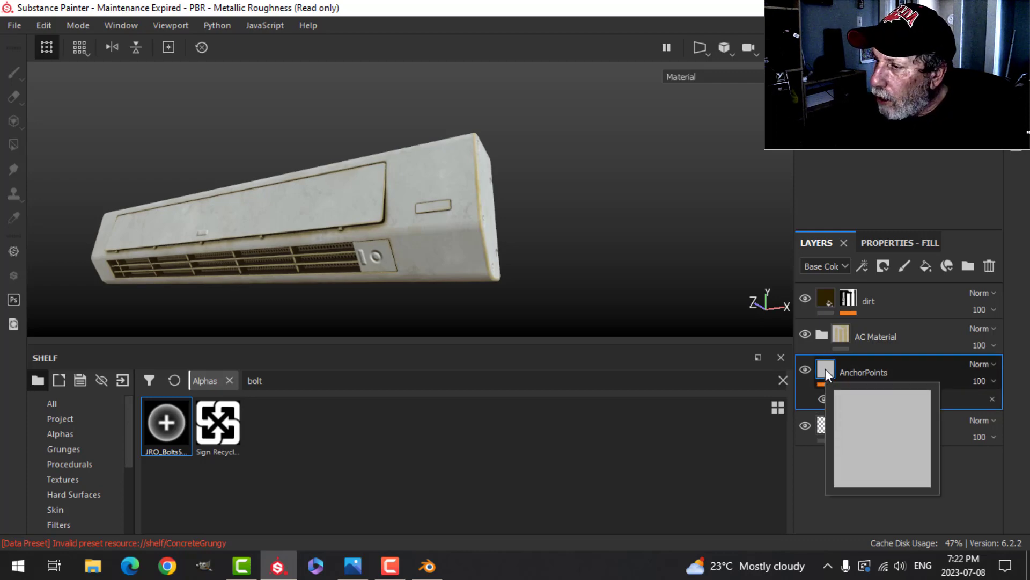
{"action": "left_click", "coordinate": [833, 267]}
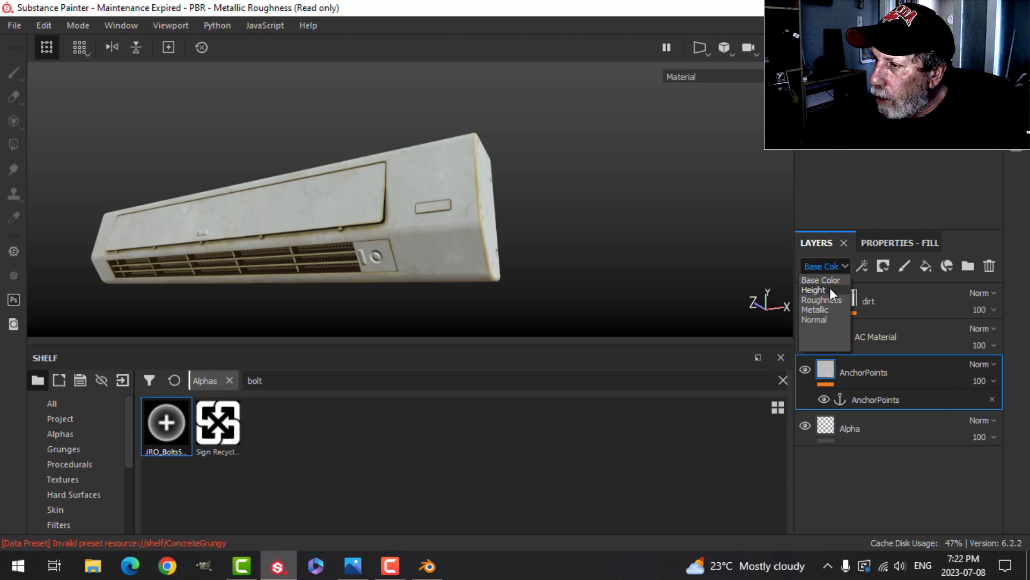
{"action": "left_click", "coordinate": [827, 290]}
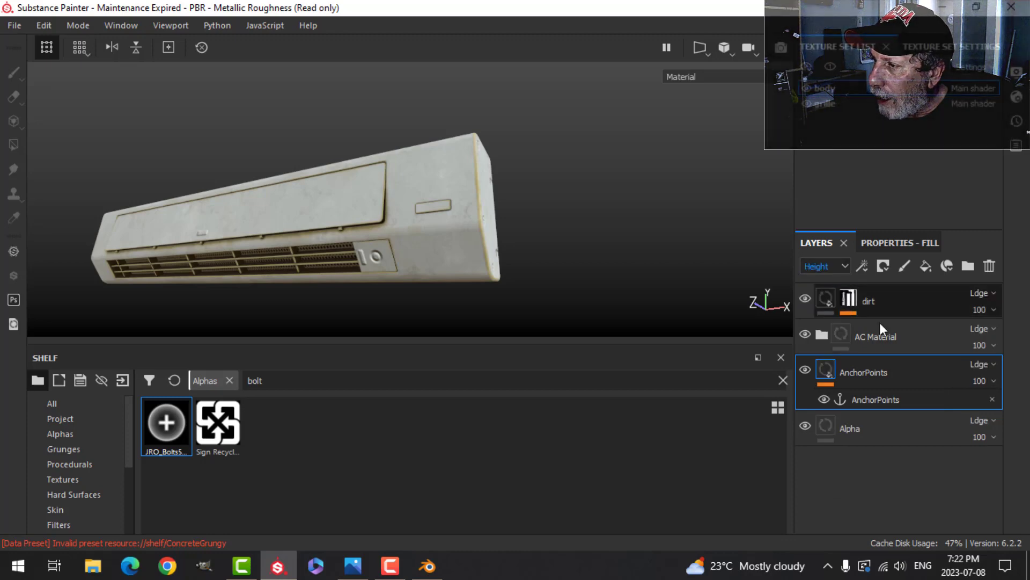
{"action": "left_click", "coordinate": [981, 369]}
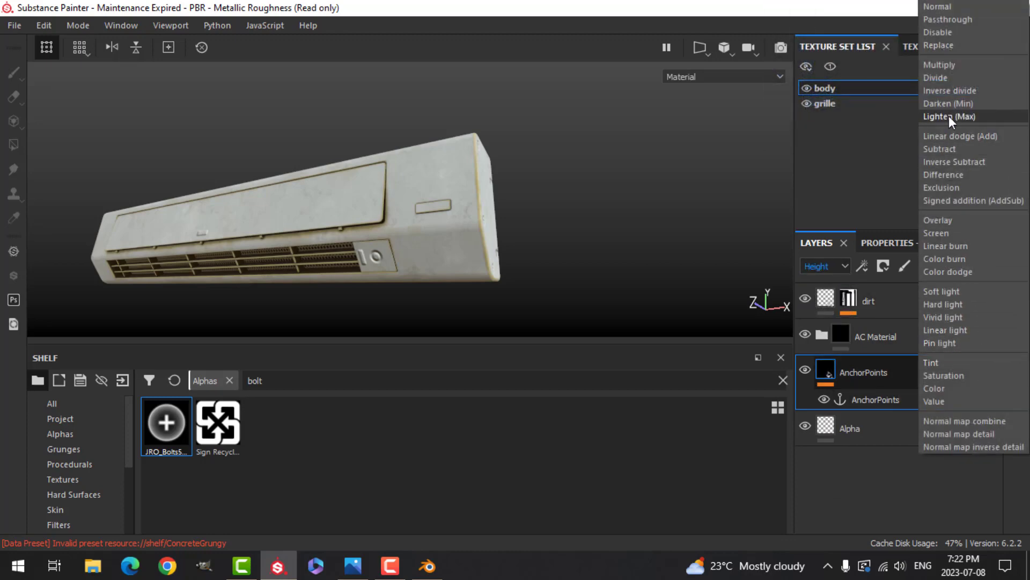
{"action": "left_click", "coordinate": [947, 20]}
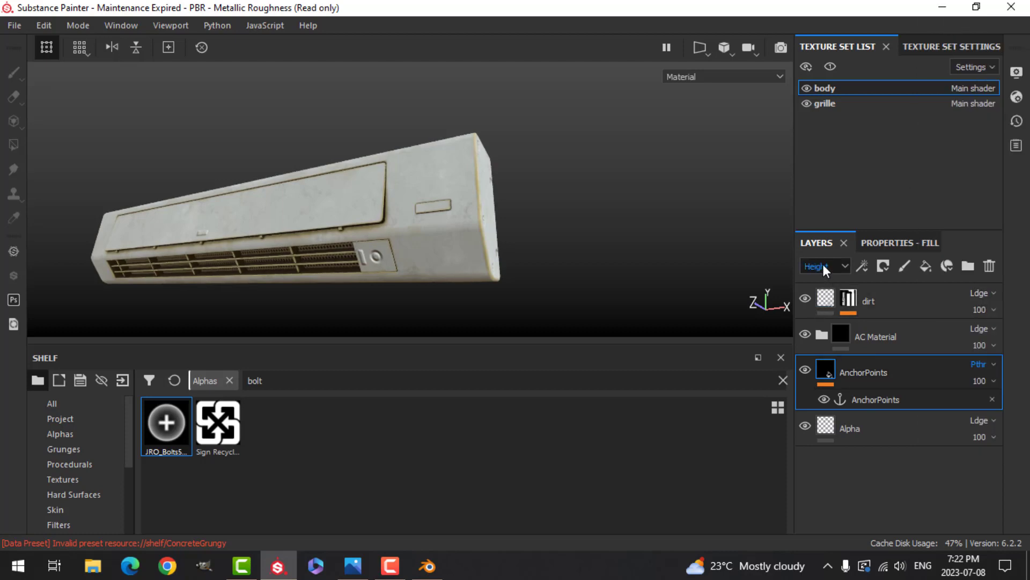
Set the AnchorPoints fill layer's blending mode to Passthrough for the Normal channel, and return the layer stack to Base Color
{"action": "left_click", "coordinate": [823, 264]}
{"action": "left_click", "coordinate": [821, 319]}
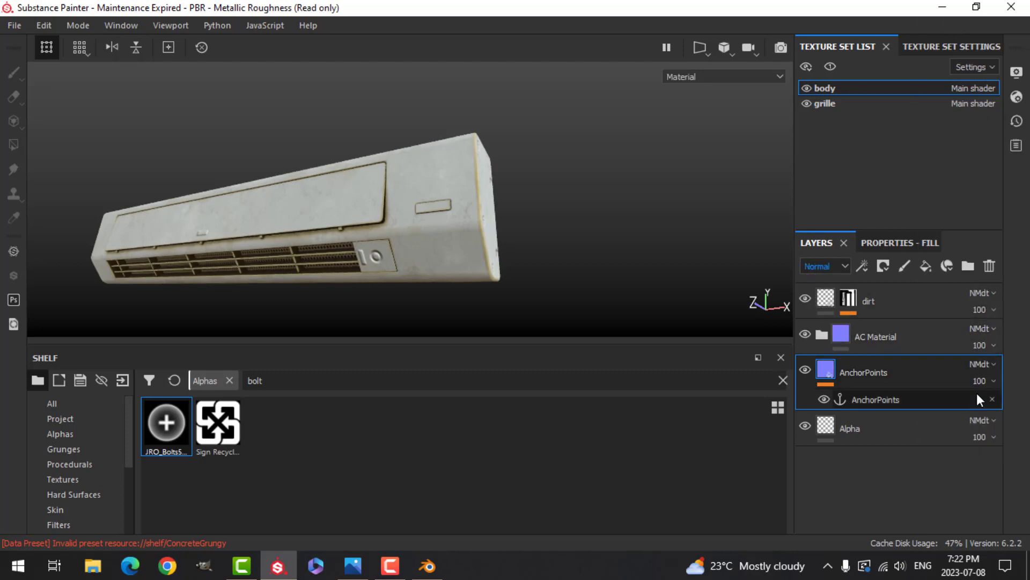
{"action": "left_click", "coordinate": [979, 365]}
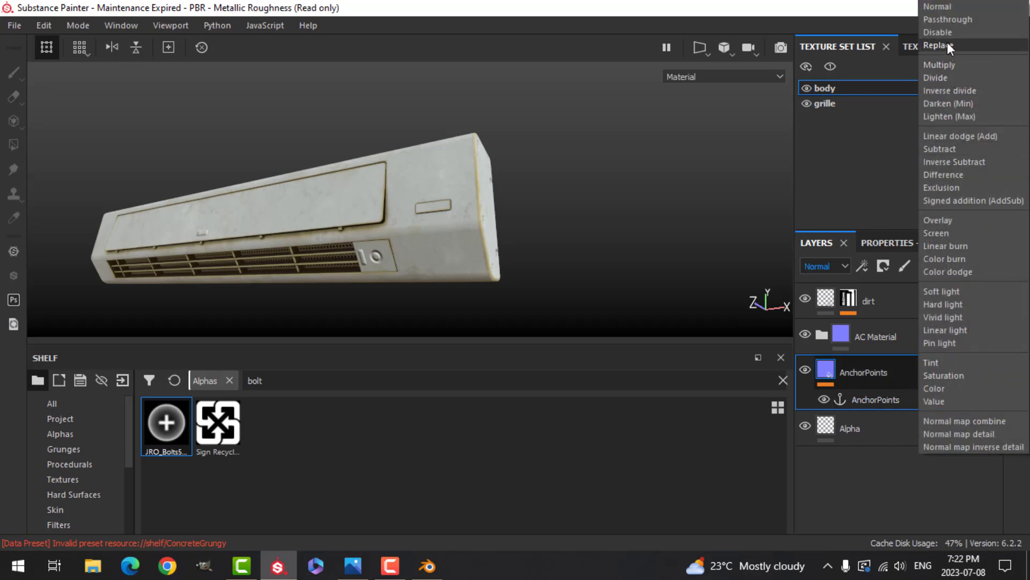
{"action": "left_click", "coordinate": [948, 19]}
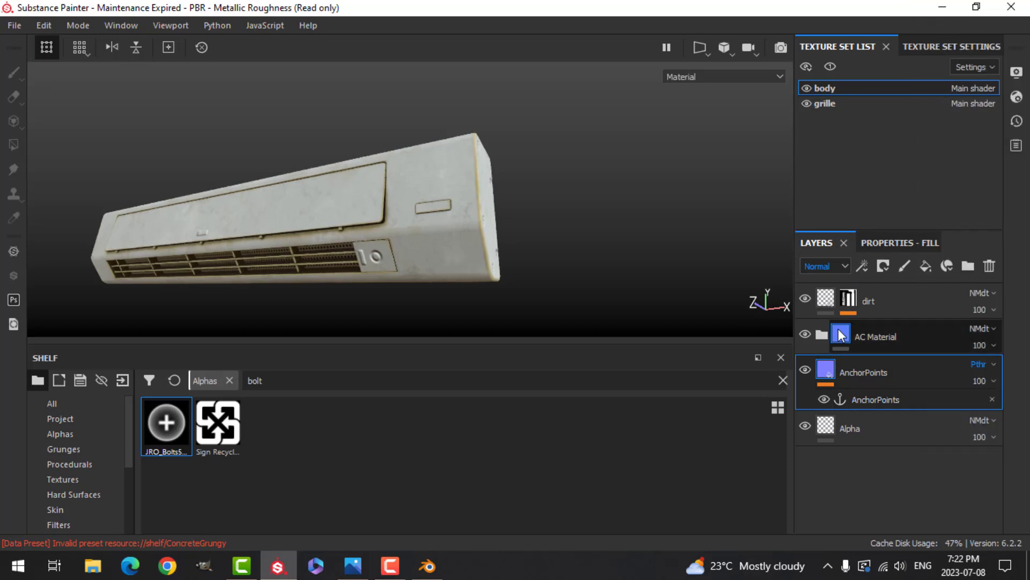
{"action": "left_click", "coordinate": [820, 266]}
{"action": "left_click", "coordinate": [817, 279]}
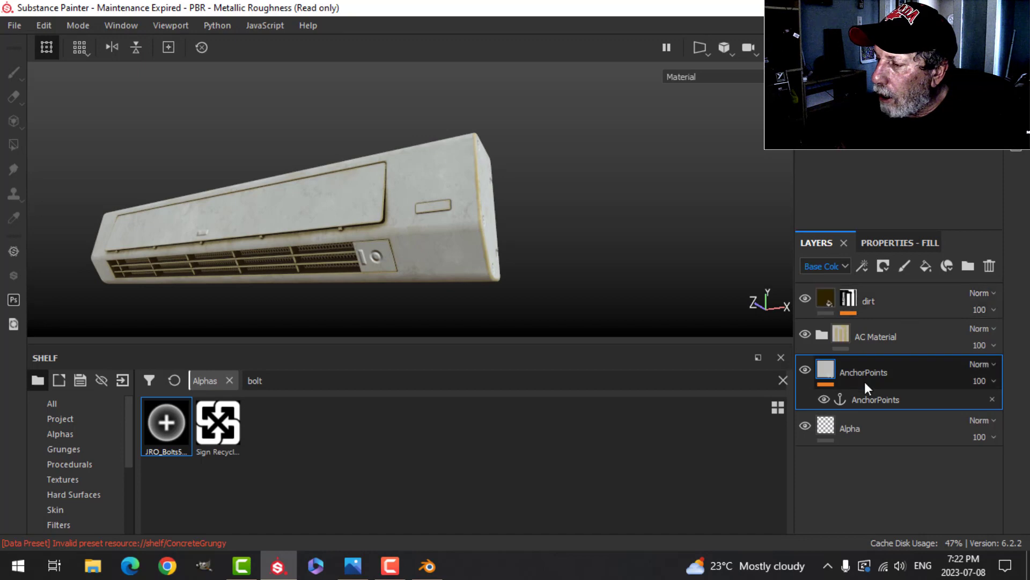
Expand the AC Material folder and open the Micro Details settings of the Dirt Edges layer's mask generator
{"action": "left_click", "coordinate": [832, 422]}
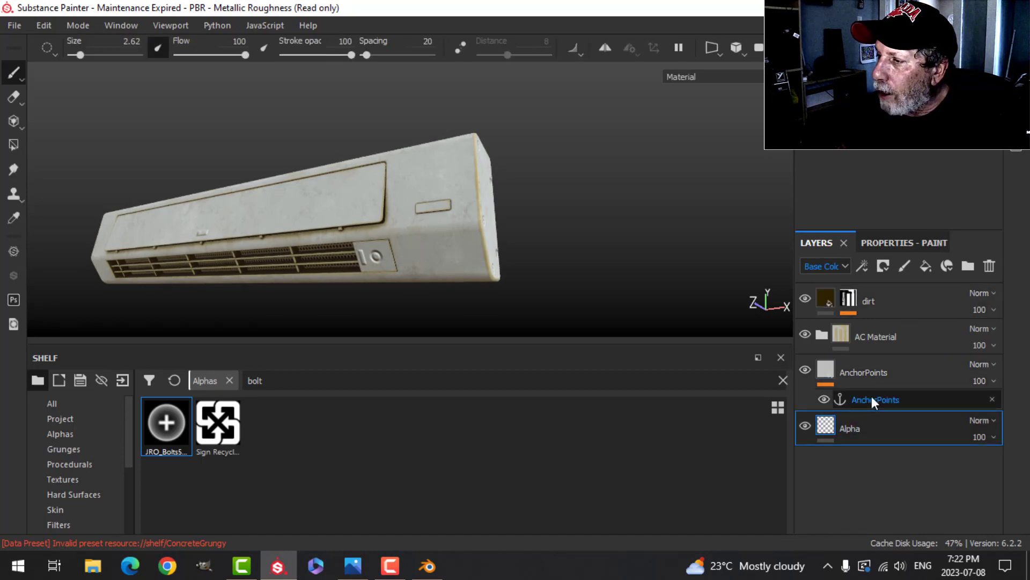
{"action": "left_click", "coordinate": [821, 335]}
{"action": "scroll", "coordinate": [888, 369], "scroll_direction": "down", "scroll_amount": 1}
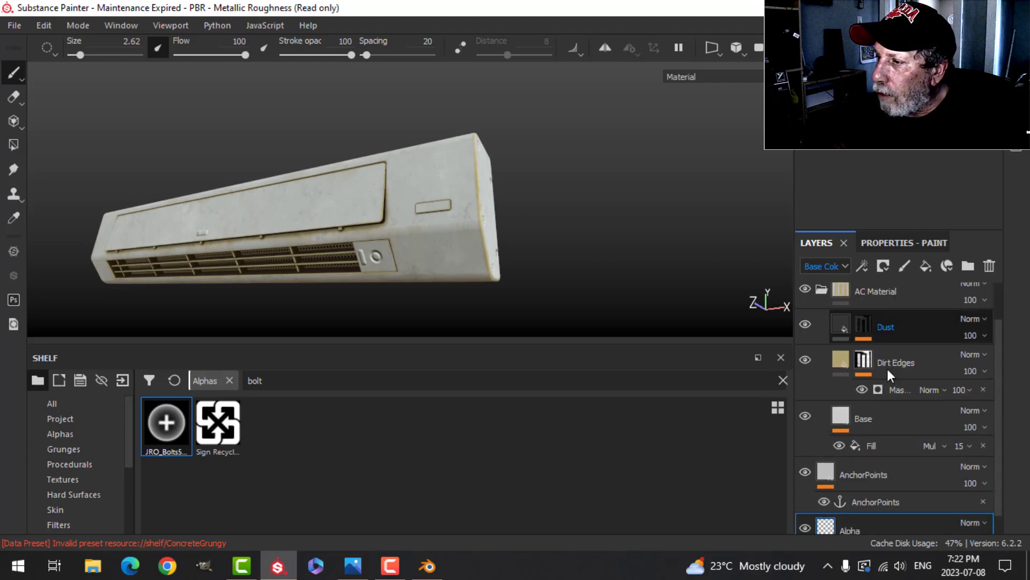
{"action": "left_click", "coordinate": [898, 388]}
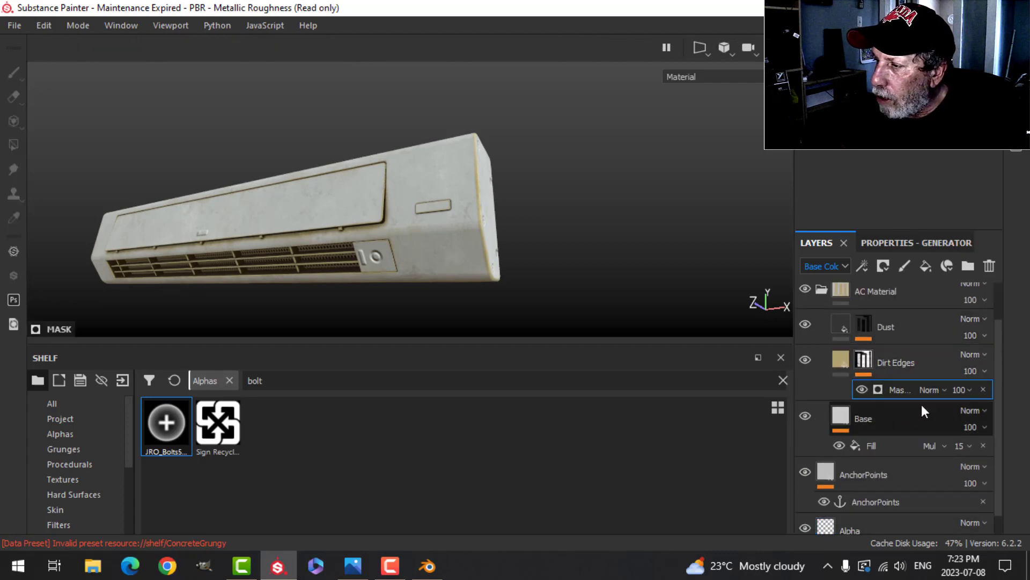
{"action": "left_click", "coordinate": [893, 243]}
{"action": "scroll", "coordinate": [870, 407], "scroll_direction": "down", "scroll_amount": 10}
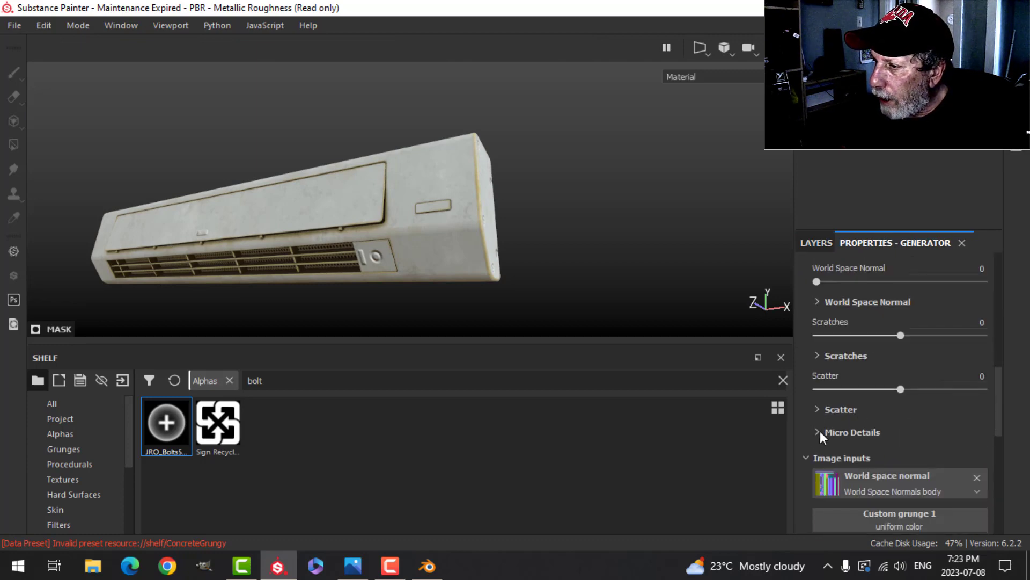
{"action": "left_click", "coordinate": [818, 434]}
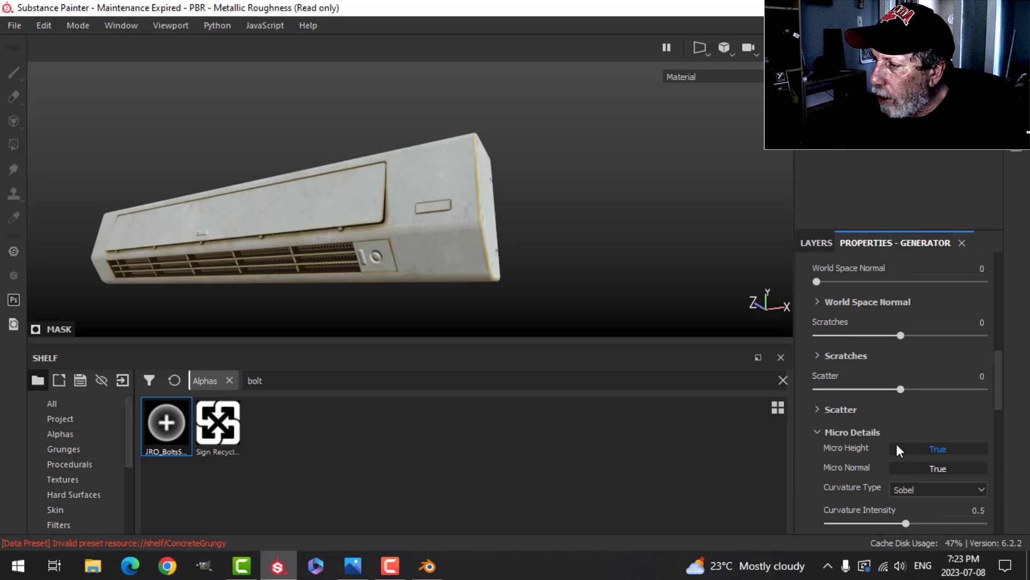
Assign the AnchorPoints anchor as the Dirt Edges generator's Micro Height input, with Height as the referenced channel, and inspect the bolted side
{"action": "scroll", "coordinate": [893, 429], "scroll_direction": "down", "scroll_amount": 10}
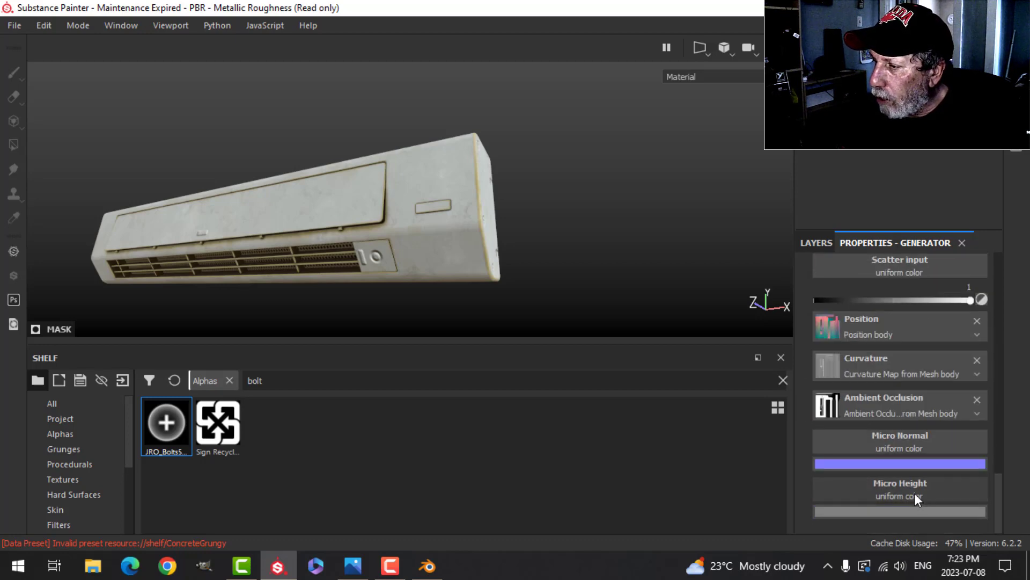
{"action": "left_click", "coordinate": [913, 490]}
{"action": "left_click", "coordinate": [910, 273]}
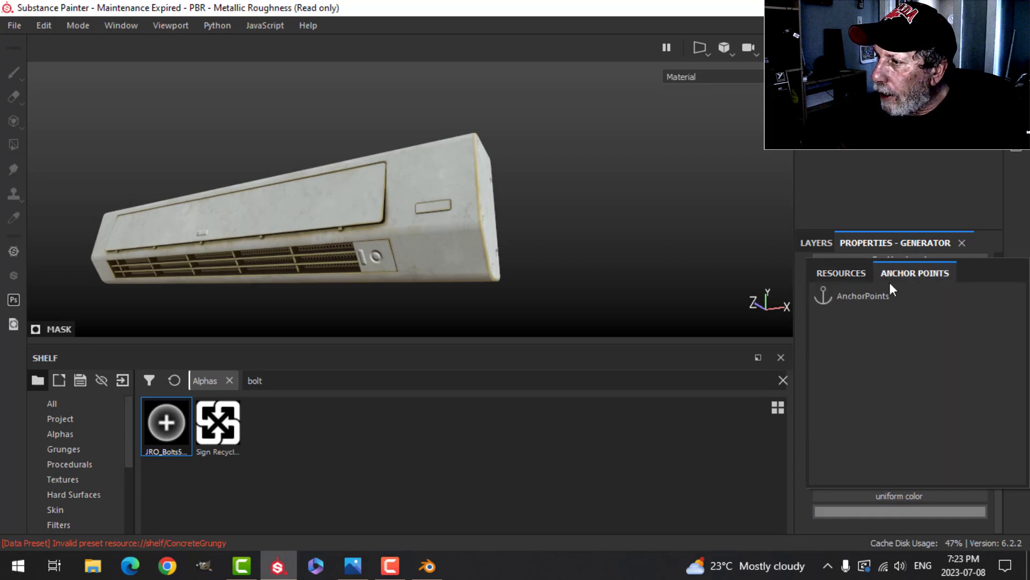
{"action": "left_click", "coordinate": [863, 295]}
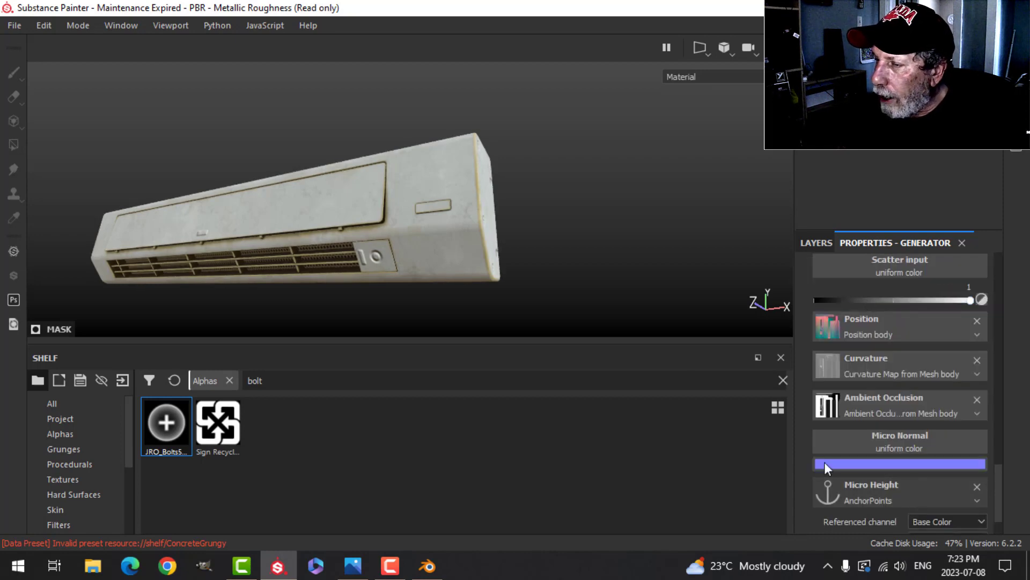
{"action": "scroll", "coordinate": [411, 269], "scroll_direction": "up", "scroll_amount": 4}
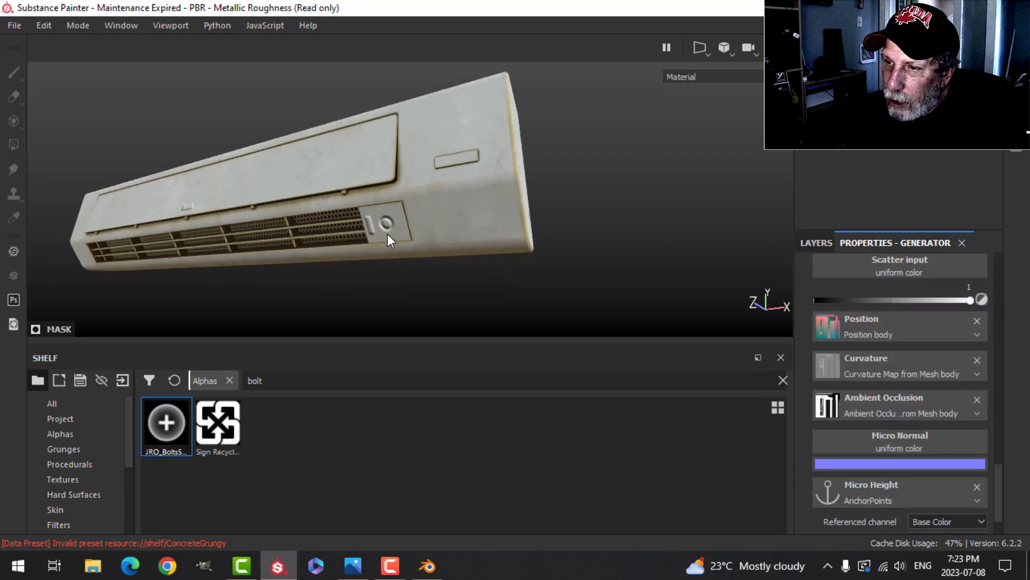
{"action": "left_click", "coordinate": [951, 522]}
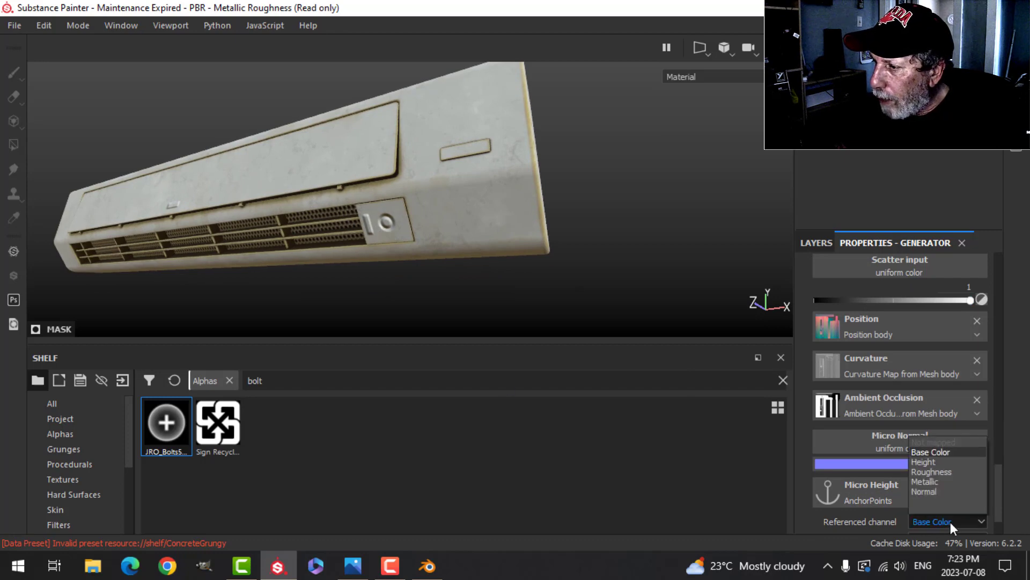
{"action": "left_click", "coordinate": [922, 462]}
{"action": "scroll", "coordinate": [429, 261], "scroll_direction": "up", "scroll_amount": 2}
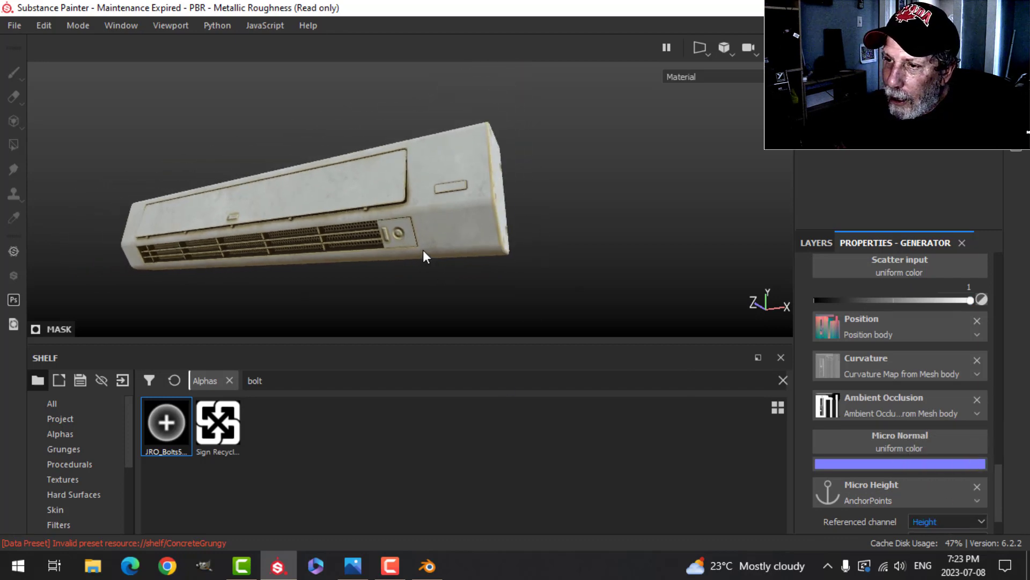
{"action": "left_click_drag", "start_coordinate": [393, 188], "coordinate": [678, 322], "text": "alt"}
{"action": "scroll", "coordinate": [867, 485], "scroll_direction": "down", "scroll_amount": 1}
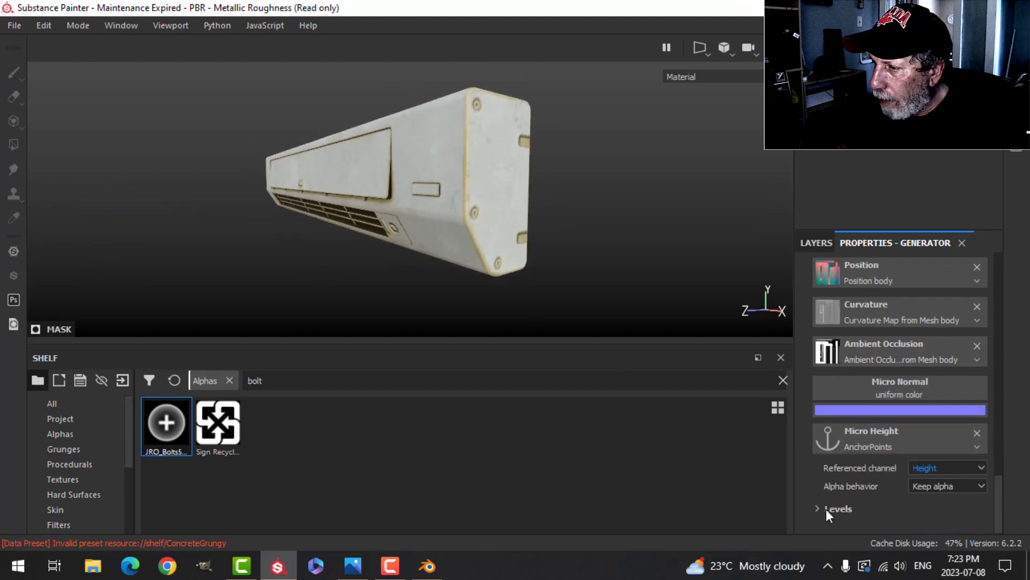
{"action": "mouse_move", "coordinate": [582, 236]}
{"action": "left_mouse_down", "text": "alt"}
{"action": "mouse_move", "coordinate": [536, 228]}
{"action": "mouse_move", "coordinate": [563, 233]}
{"action": "left_mouse_up", "text": "alt"}
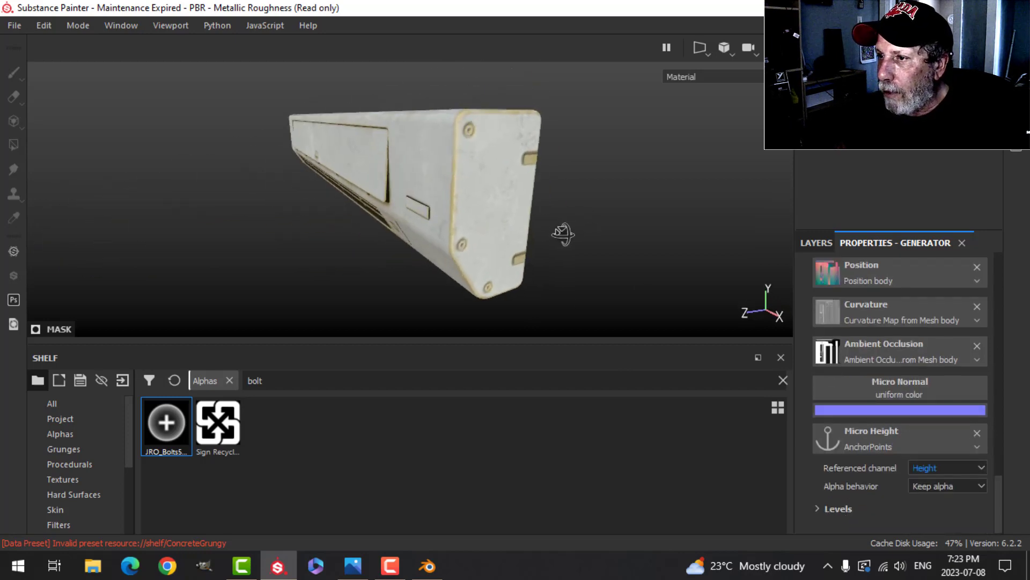
Enable Micro Height in the Micro Details of the Dirt generator on the dirt layer's mask
{"action": "left_click", "coordinate": [811, 244]}
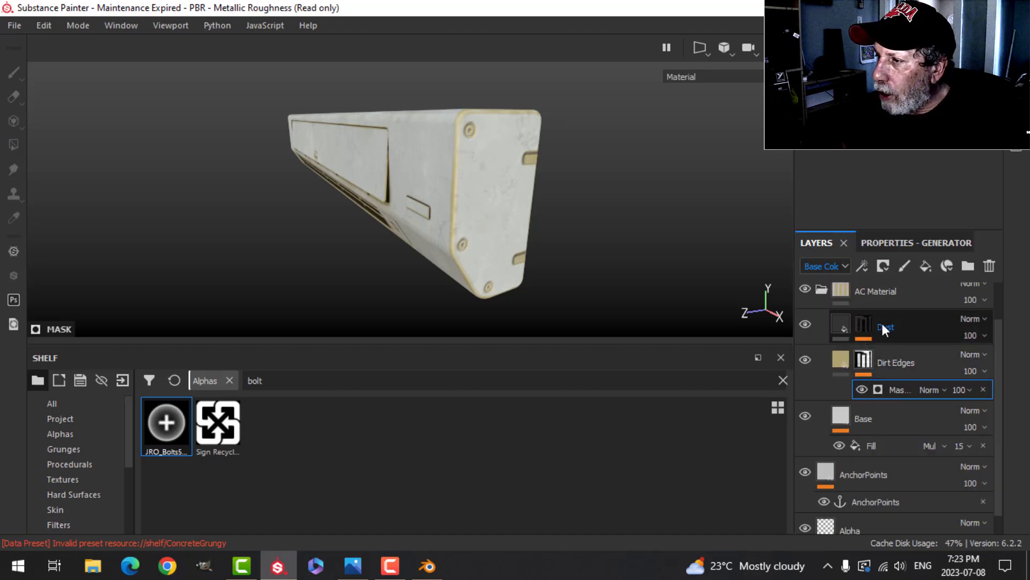
{"action": "scroll", "coordinate": [880, 314], "scroll_direction": "up", "scroll_amount": 2}
{"action": "left_click", "coordinate": [849, 300]}
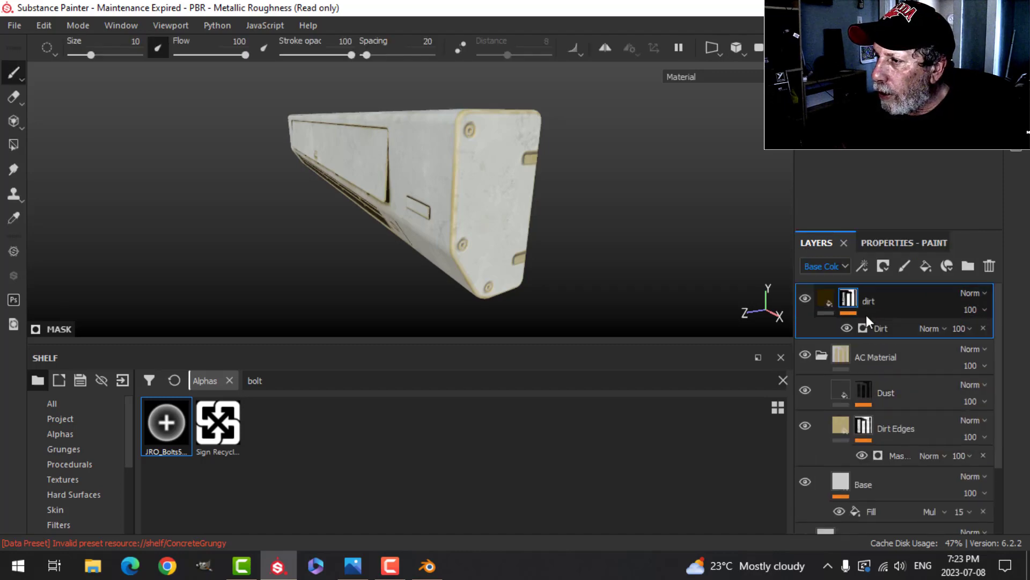
{"action": "left_click", "coordinate": [885, 327]}
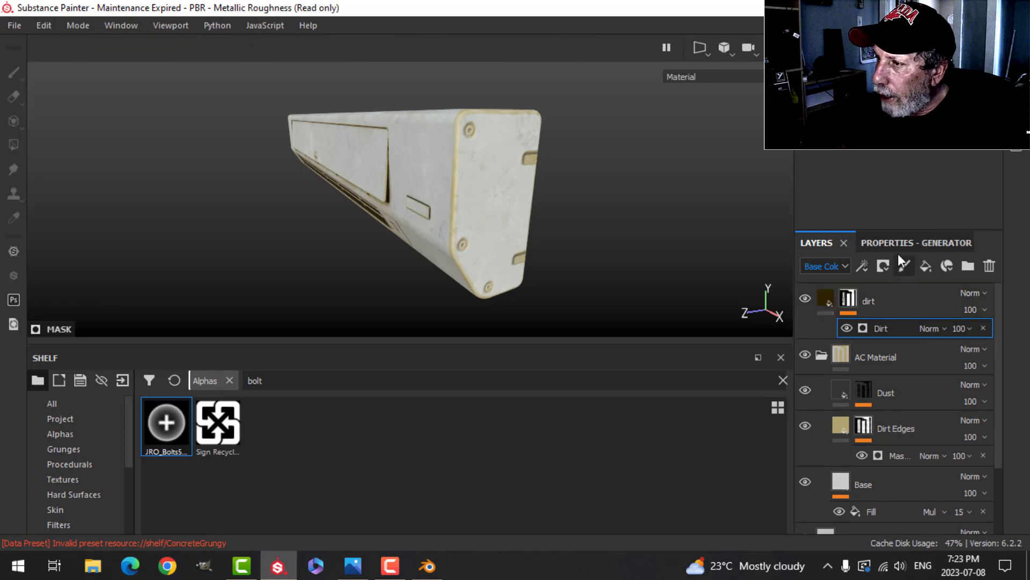
{"action": "left_click", "coordinate": [912, 243]}
{"action": "scroll", "coordinate": [857, 389], "scroll_direction": "up", "scroll_amount": 10}
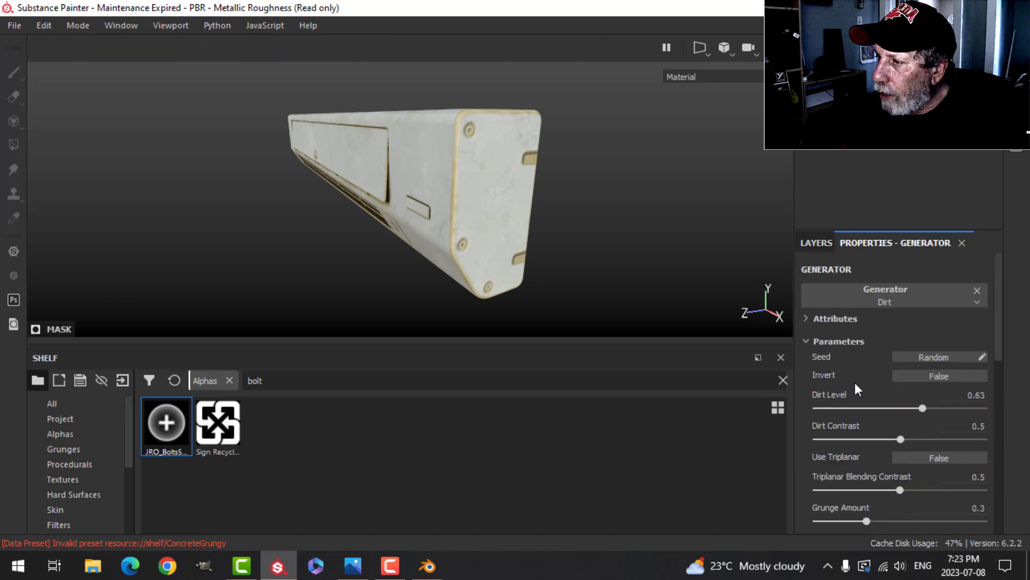
{"action": "scroll", "coordinate": [855, 382], "scroll_direction": "down", "scroll_amount": 5}
{"action": "left_click", "coordinate": [852, 397]}
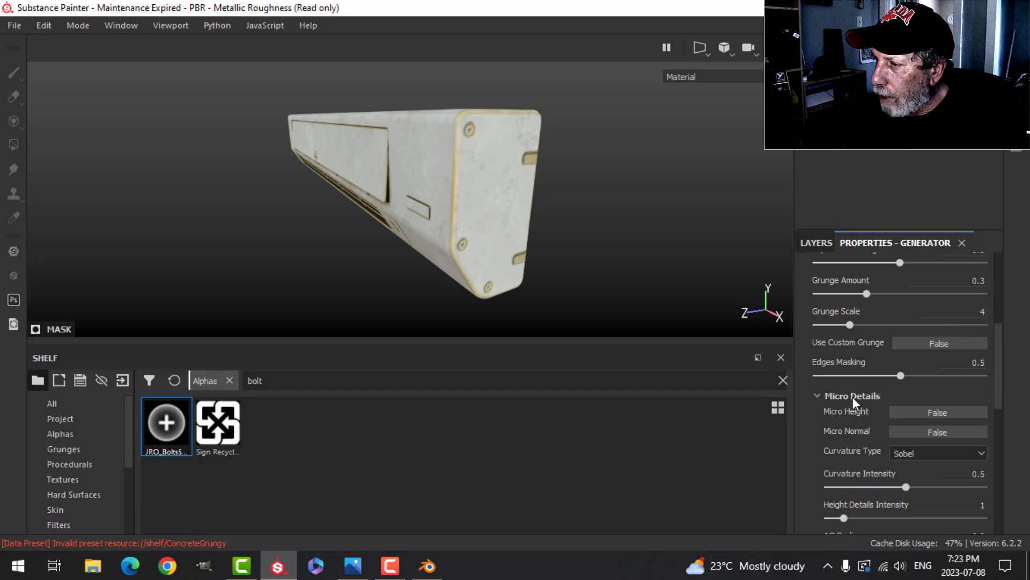
{"action": "scroll", "coordinate": [856, 381], "scroll_direction": "down", "scroll_amount": 2}
{"action": "left_click", "coordinate": [914, 320]}
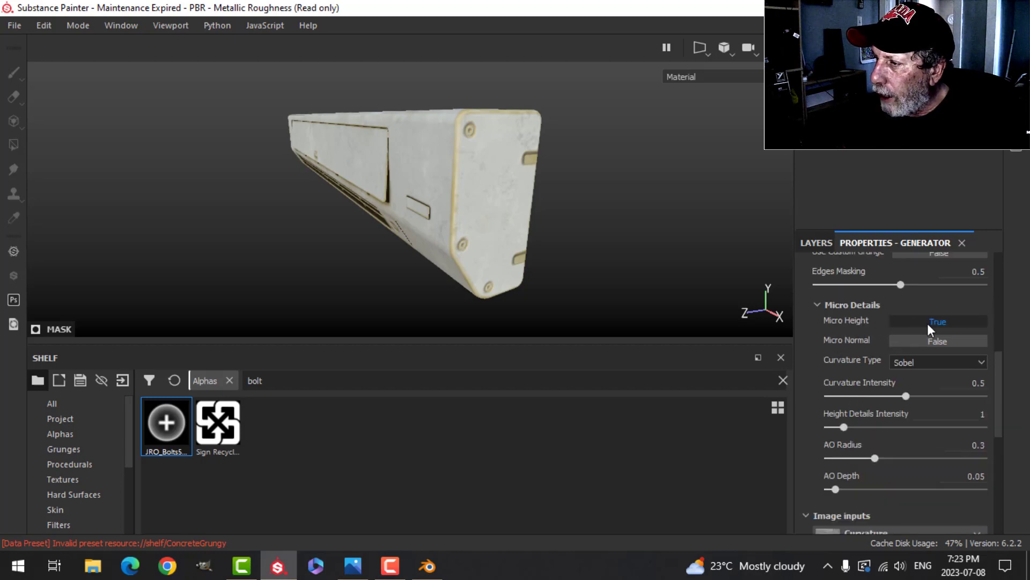
Assign the AnchorPoints anchor as the Dirt generator's Micro Height input, with Height as the referenced channel, and check the bolts up close
{"action": "scroll", "coordinate": [880, 475], "scroll_direction": "down", "scroll_amount": 4}
{"action": "scroll", "coordinate": [882, 476], "scroll_direction": "down", "scroll_amount": 3}
{"action": "left_click", "coordinate": [920, 490]}
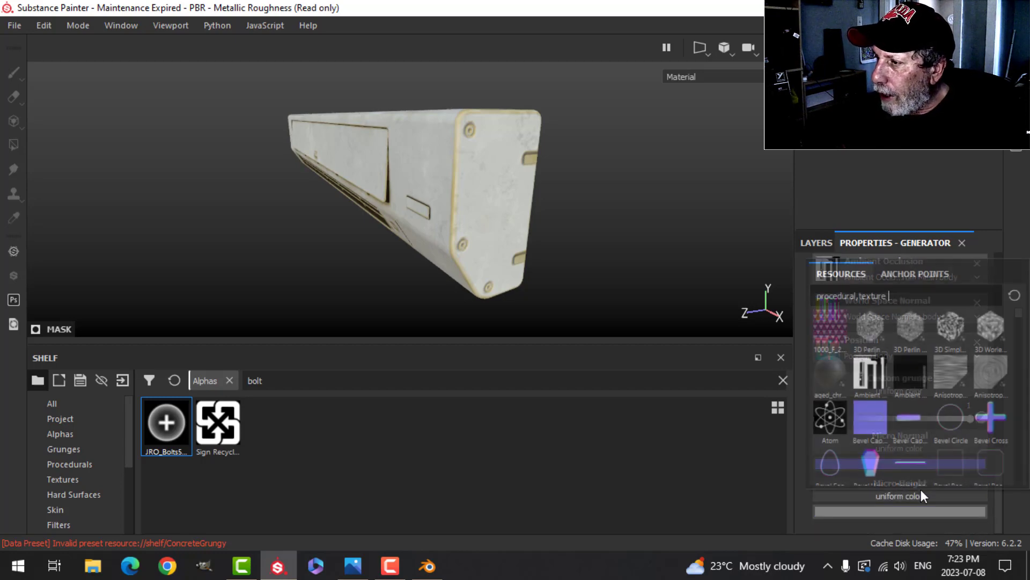
{"action": "left_click", "coordinate": [915, 273]}
{"action": "left_click", "coordinate": [853, 298]}
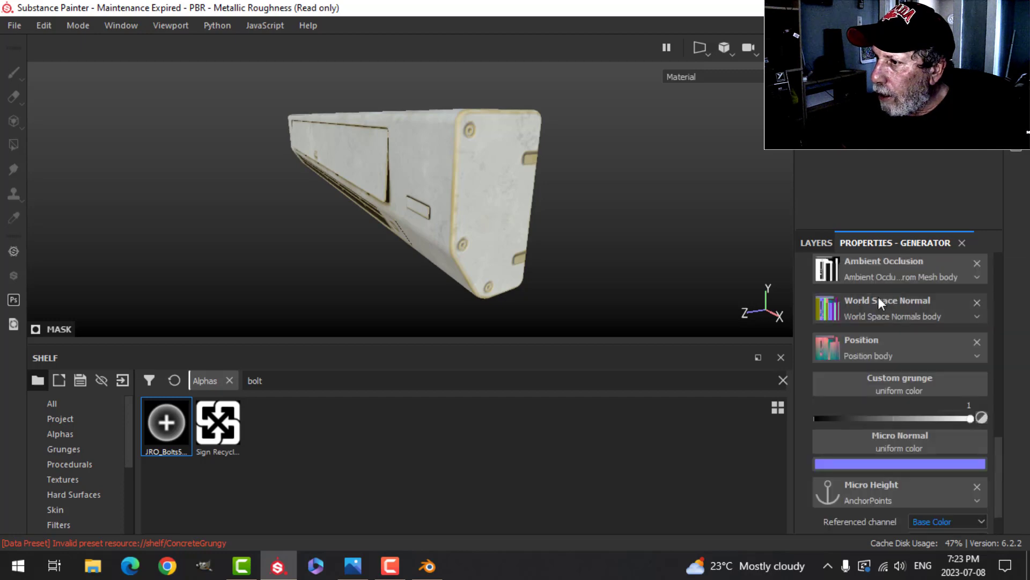
{"action": "left_click", "coordinate": [925, 522]}
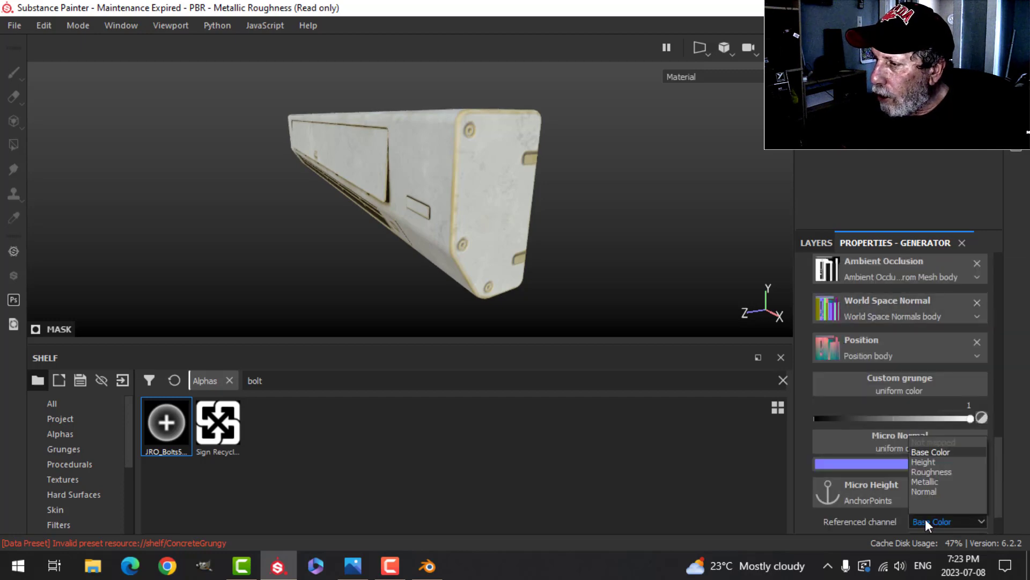
{"action": "left_click", "coordinate": [923, 461]}
{"action": "scroll", "coordinate": [519, 202], "scroll_direction": "up", "scroll_amount": 1}
{"action": "scroll", "coordinate": [520, 202], "scroll_direction": "up", "scroll_amount": 1}
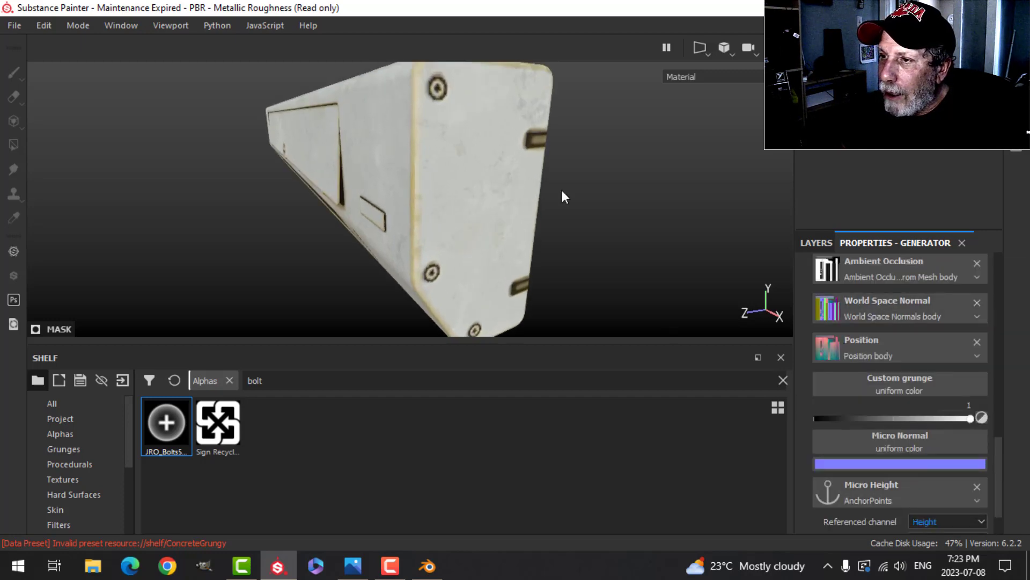
{"action": "scroll", "coordinate": [869, 486], "scroll_direction": "down", "scroll_amount": 1}
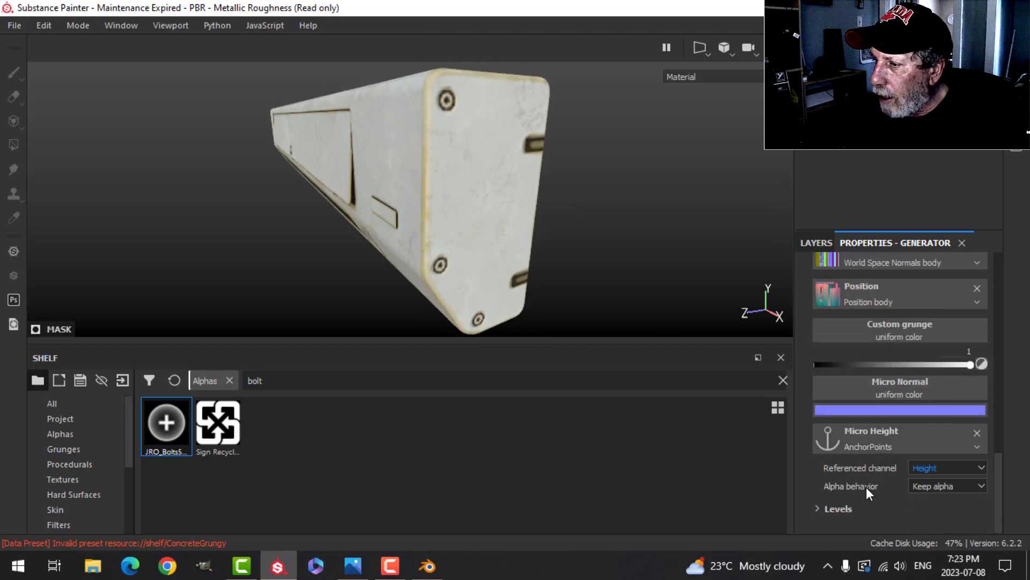
Raise the input midpoint or white marker in the Dirt generator's Micro Height levels to about 1.6, and inspect the front grille
{"action": "left_click", "coordinate": [817, 508]}
{"action": "scroll", "coordinate": [876, 505], "scroll_direction": "down", "scroll_amount": 3}
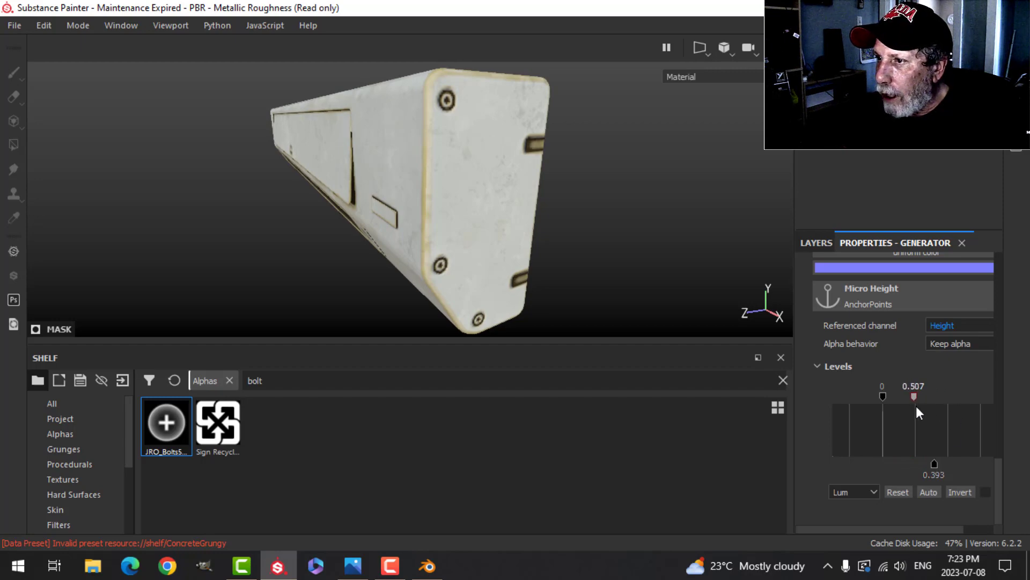
{"action": "left_click_drag", "start_coordinate": [916, 406], "coordinate": [962, 407]}
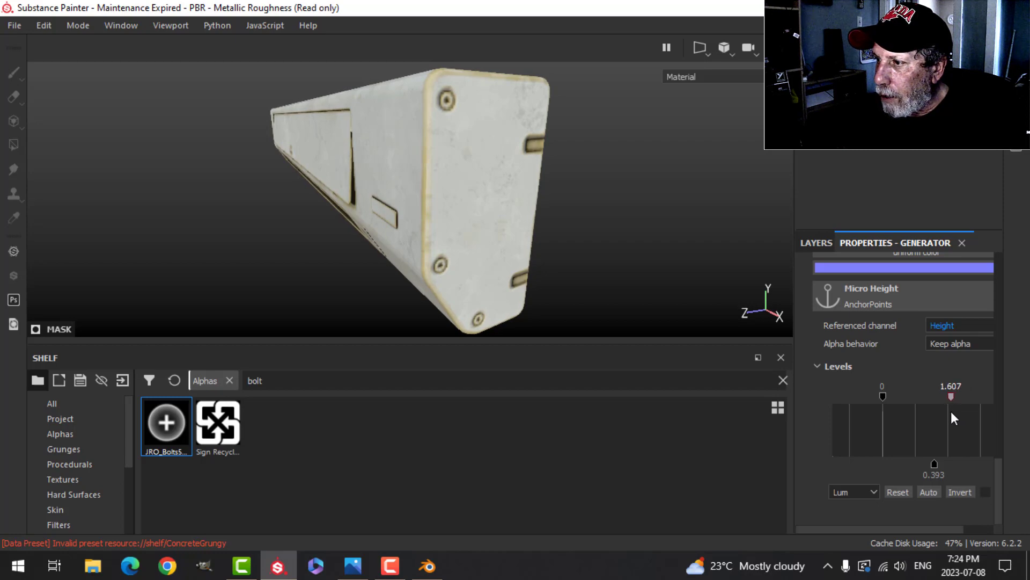
{"action": "left_click_drag", "start_coordinate": [528, 192], "coordinate": [518, 239], "text": "alt"}
{"action": "scroll", "coordinate": [517, 233], "scroll_direction": "up", "scroll_amount": 5}
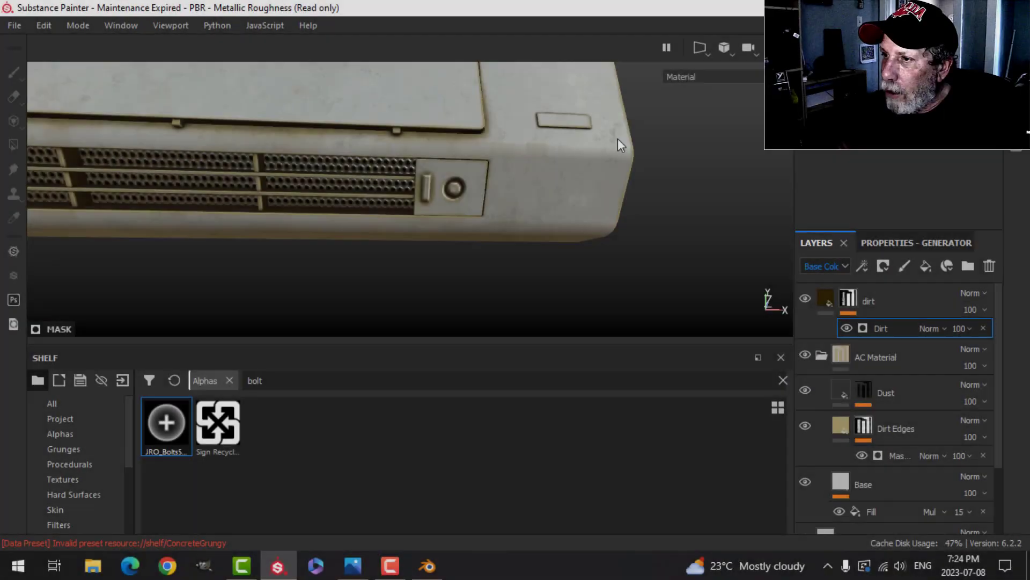
Switch the viewport to an orthographic camera and frame the round button beside the front grille
{"action": "left_click", "coordinate": [721, 49]}
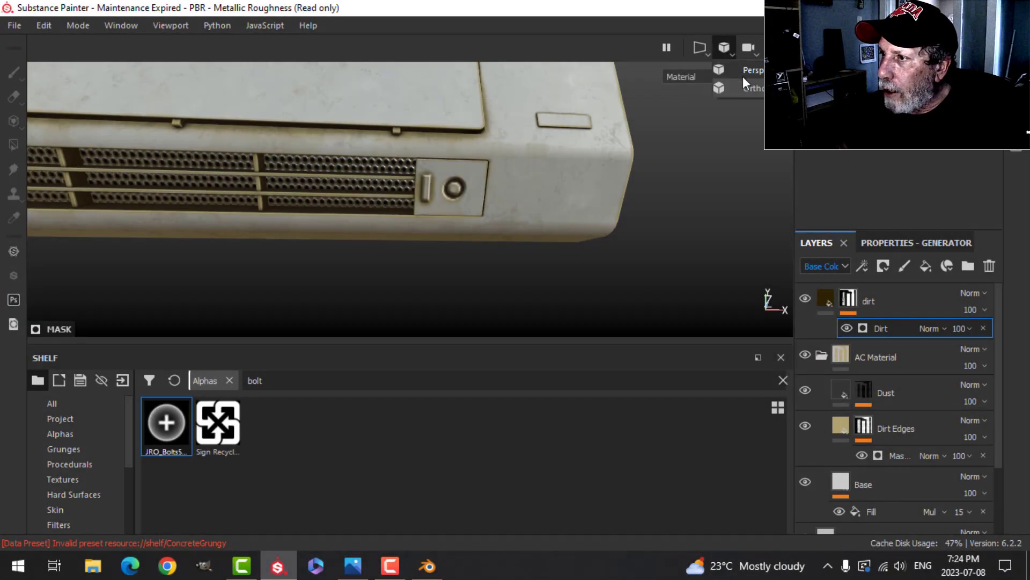
{"action": "left_click", "coordinate": [743, 86]}
{"action": "left_click_drag", "start_coordinate": [638, 177], "coordinate": [589, 208], "text": "alt"}
{"action": "scroll", "coordinate": [549, 237], "scroll_direction": "up", "scroll_amount": 2}
{"action": "middle_click_drag", "start_coordinate": [470, 237], "coordinate": [572, 255], "text": "alt"}
{"action": "scroll", "coordinate": [538, 238], "scroll_direction": "up", "scroll_amount": 1}
Add a fill layer above the dirt layer and name it emissive
{"action": "left_click", "coordinate": [821, 297]}
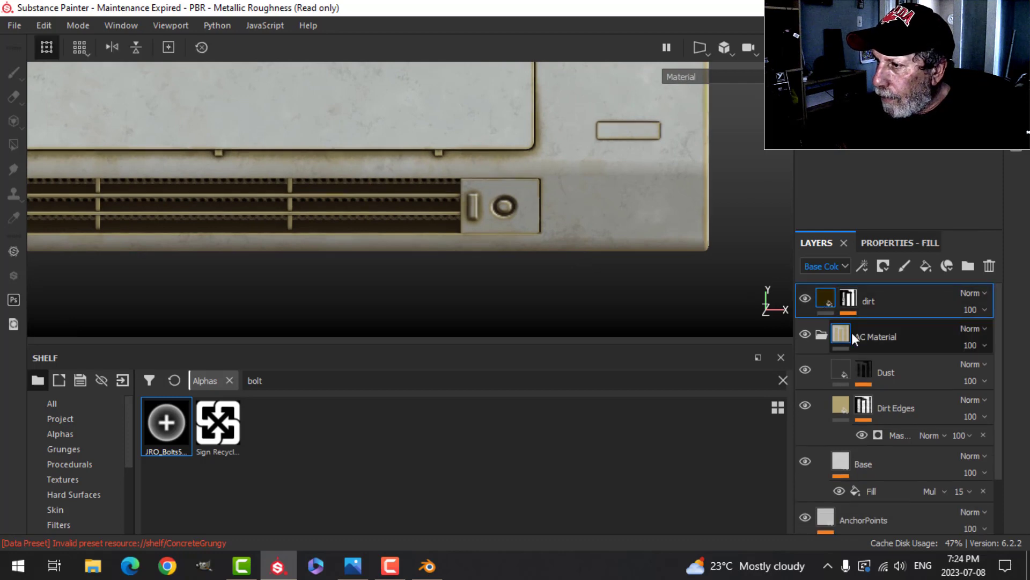
{"action": "left_click", "coordinate": [926, 266]}
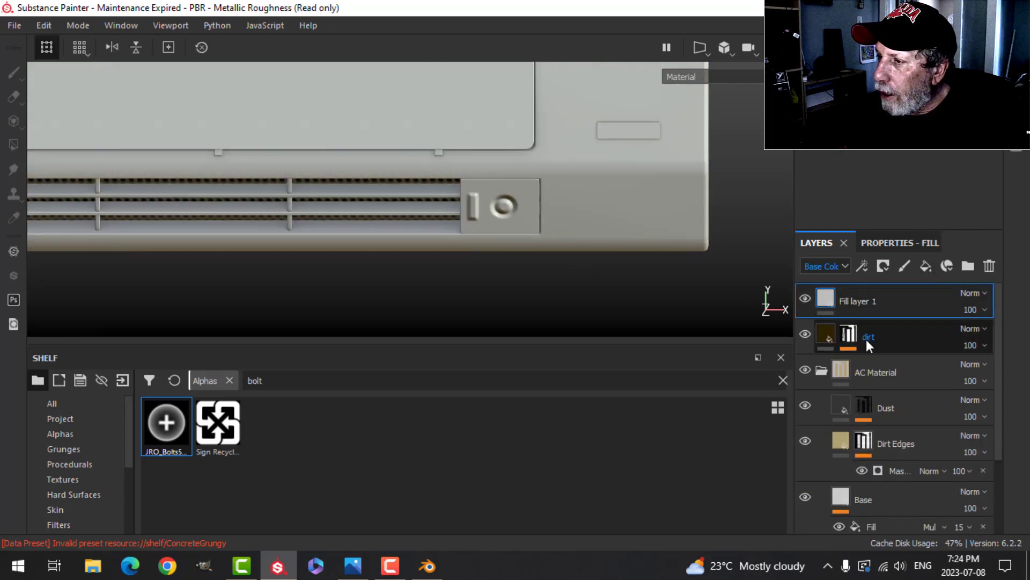
{"action": "double_click", "coordinate": [859, 300]}
{"action": "type", "text": "emissivbe"}
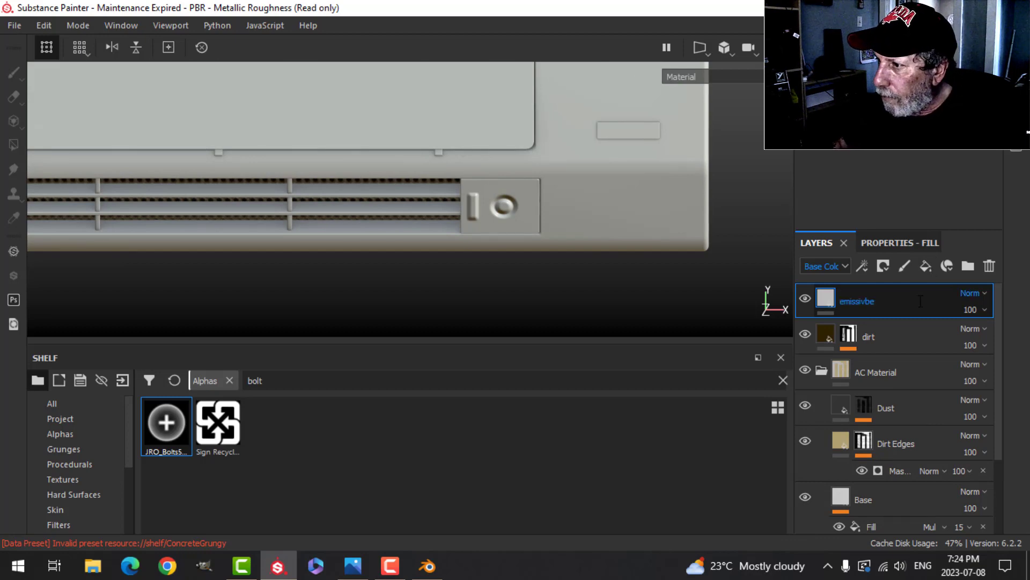
{"action": "double_click", "coordinate": [859, 301]}
{"action": "type", "text": "emissive"}
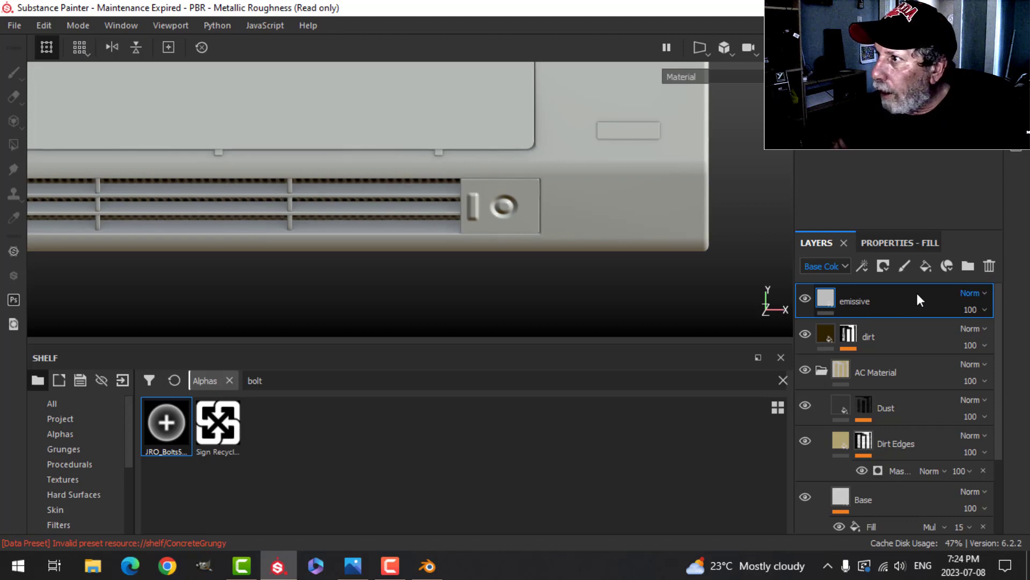
{"action": "key", "text": "Return"}
Add an Emissive channel to the texture set
{"action": "left_click", "coordinate": [965, 47]}
{"action": "scroll", "coordinate": [976, 161], "scroll_direction": "up", "scroll_amount": 5}
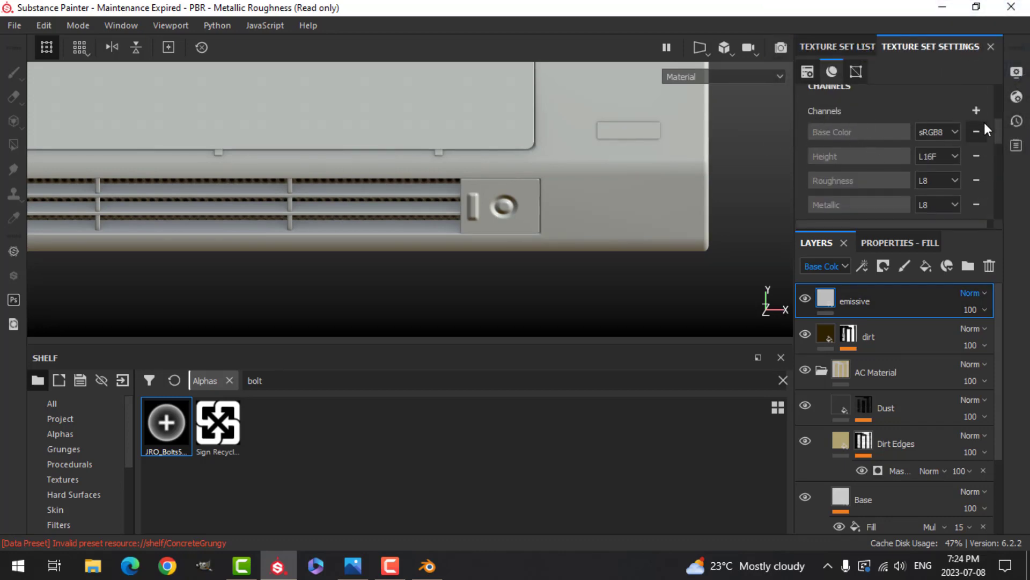
{"action": "left_click", "coordinate": [977, 110]}
{"action": "left_click", "coordinate": [980, 222]}
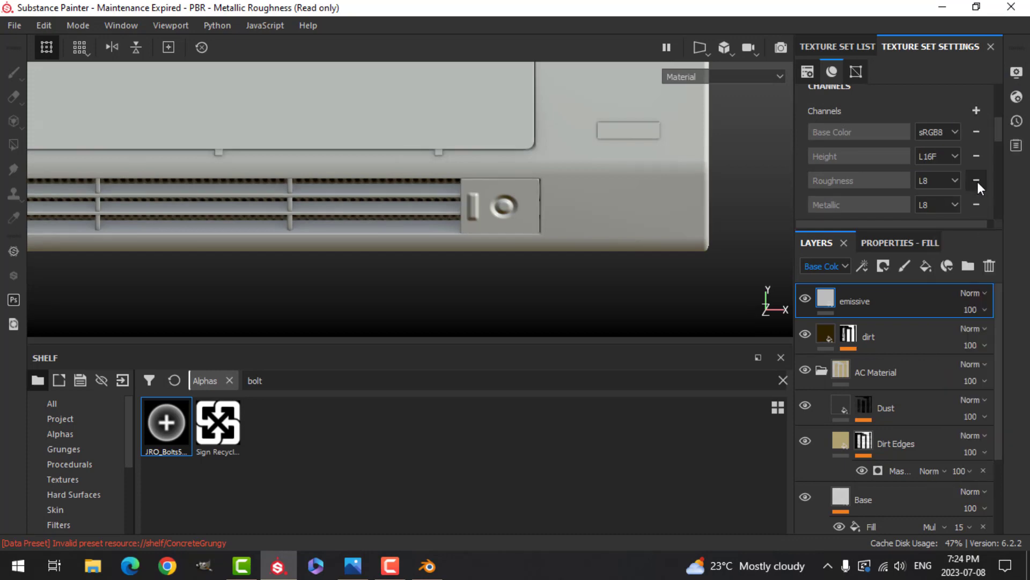
Raise the Emissive Intensity to about 9.42 in the main shader's common parameters
{"action": "left_click", "coordinate": [1016, 72]}
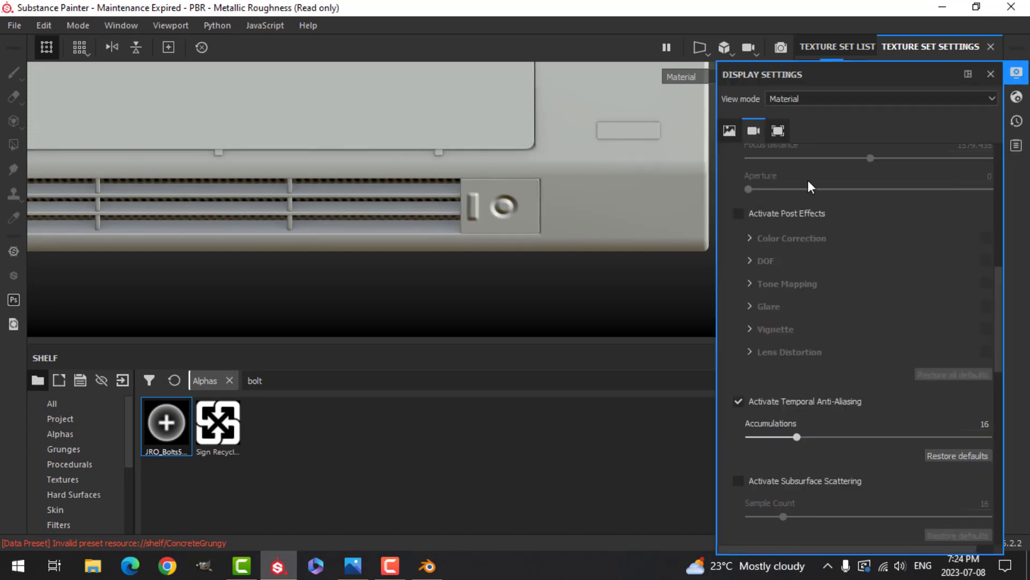
{"action": "scroll", "coordinate": [835, 220], "scroll_direction": "up", "scroll_amount": 10}
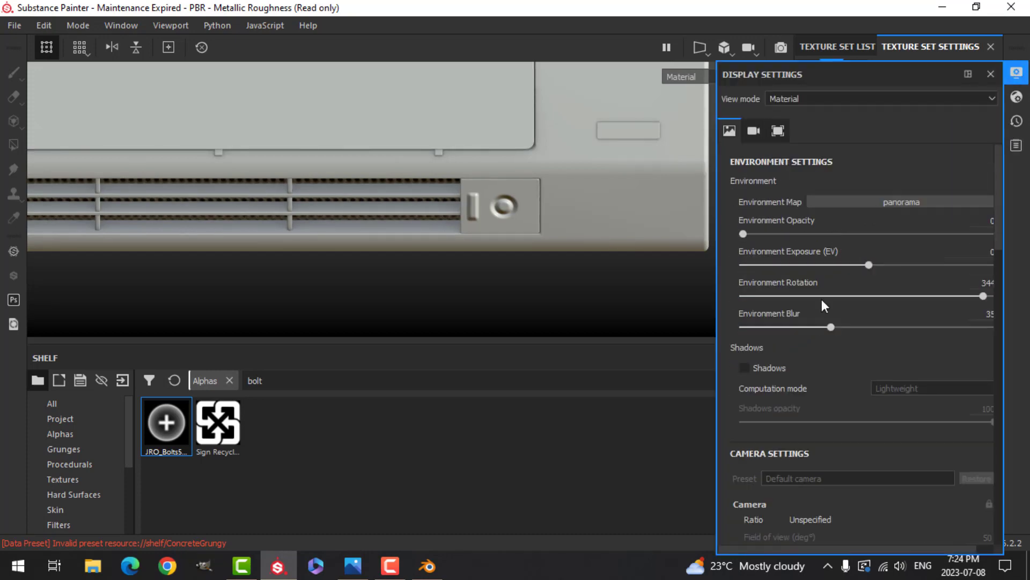
{"action": "left_click", "coordinate": [1016, 97]}
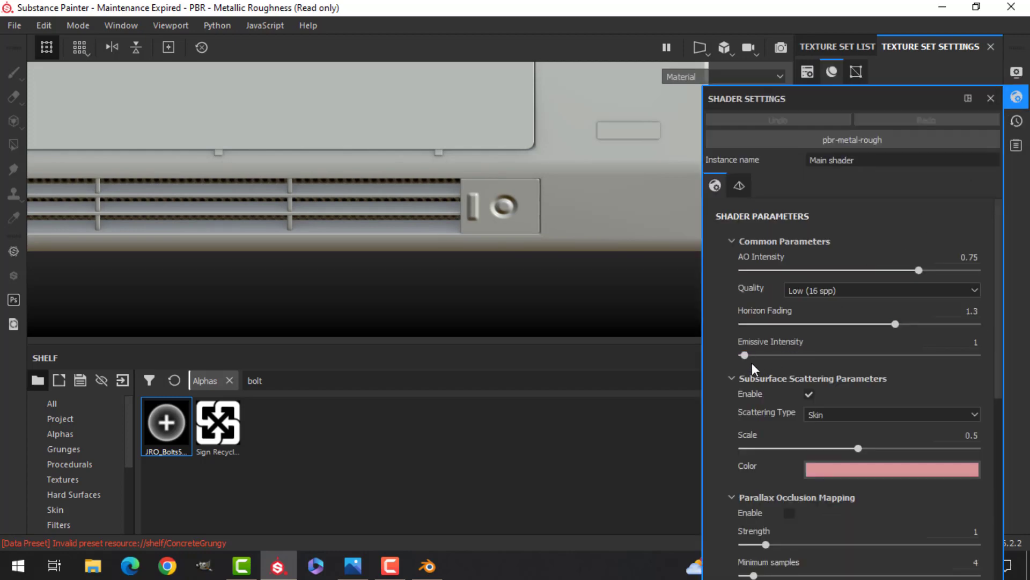
{"action": "left_click_drag", "start_coordinate": [746, 355], "coordinate": [760, 355]}
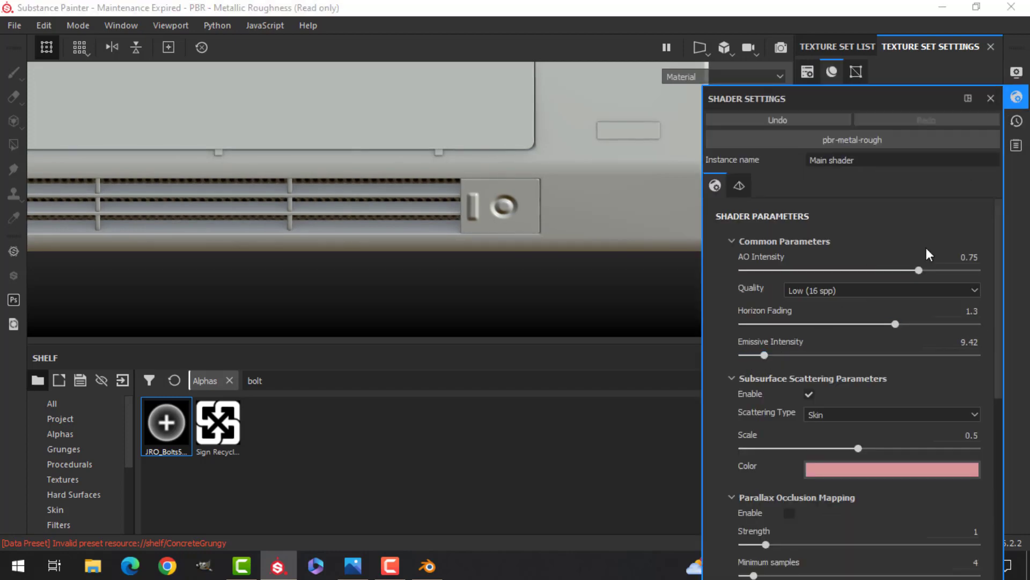
{"action": "left_click", "coordinate": [1018, 102]}
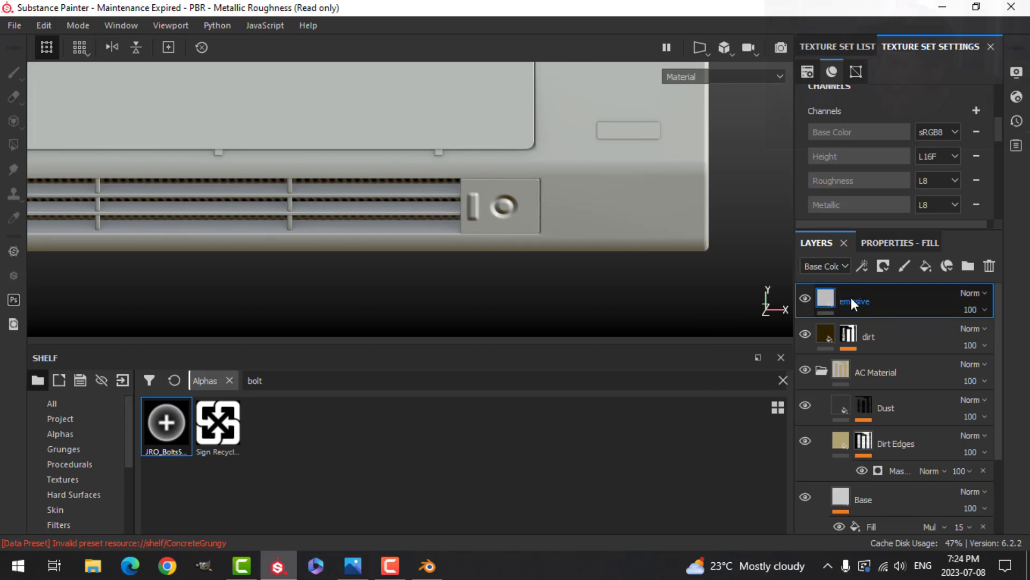
Limit the emissive layer's fill to the color and emissive channels
{"action": "left_click", "coordinate": [912, 241]}
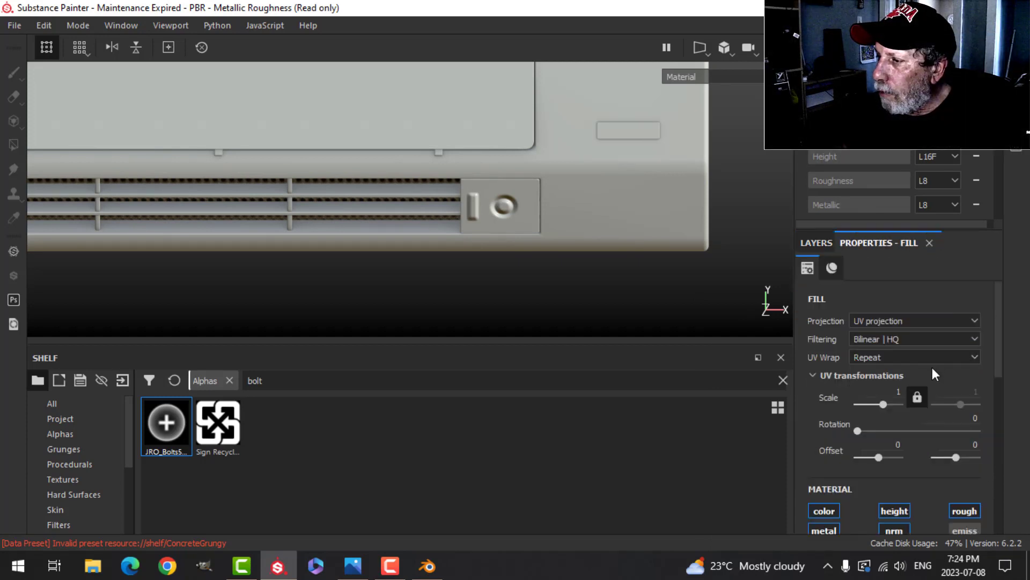
{"action": "scroll", "coordinate": [929, 371], "scroll_direction": "up", "scroll_amount": 1}
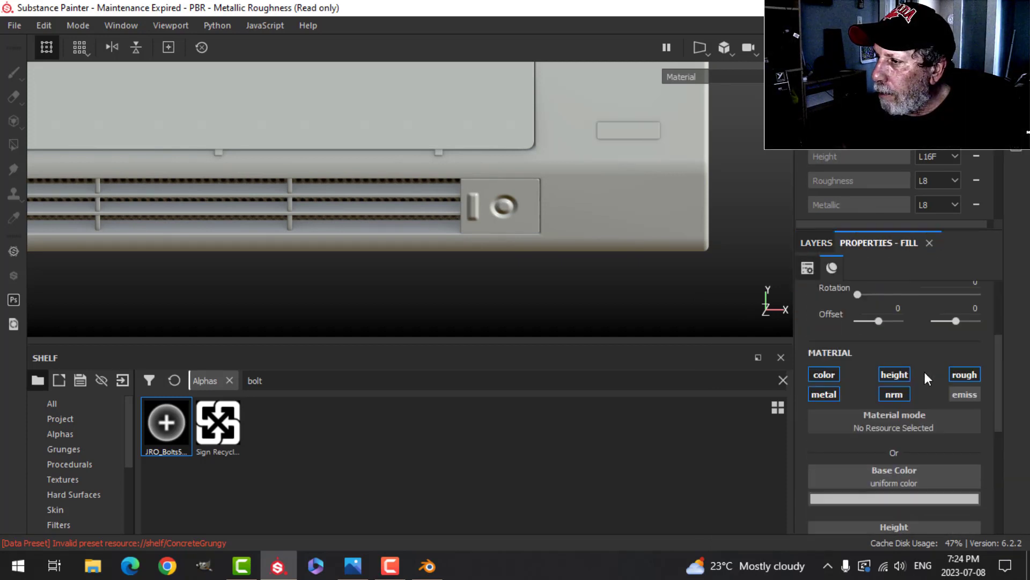
{"action": "left_click", "coordinate": [965, 394]}
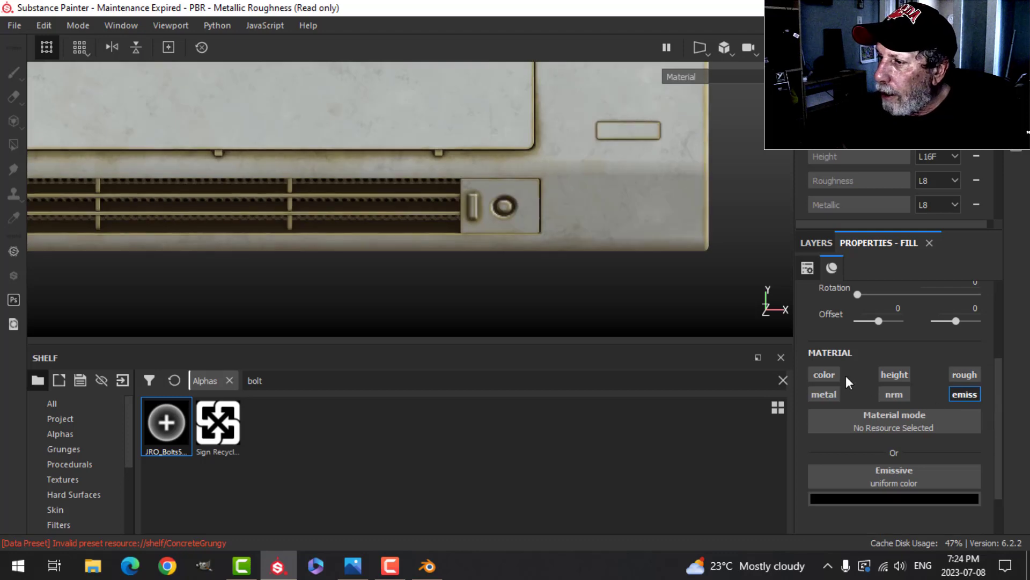
Set the emissive layer's base color to R 0.598, G 0.095, B 0.095 and its emissive color to R 0.749, G 0.002, B 0.002
{"action": "scroll", "coordinate": [927, 450], "scroll_direction": "down", "scroll_amount": 1}
{"action": "left_click", "coordinate": [897, 439]}
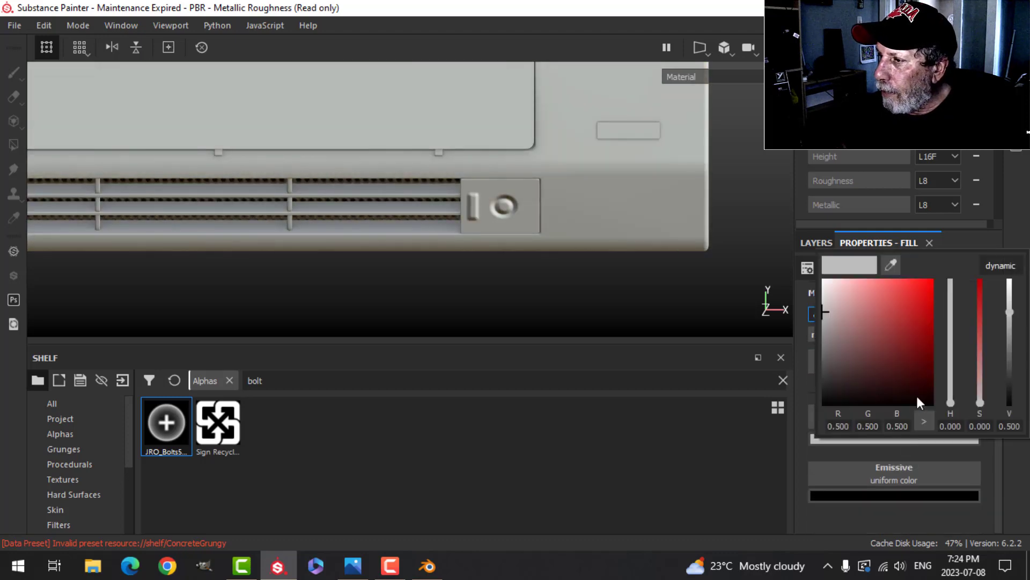
{"action": "left_click", "coordinate": [886, 308]}
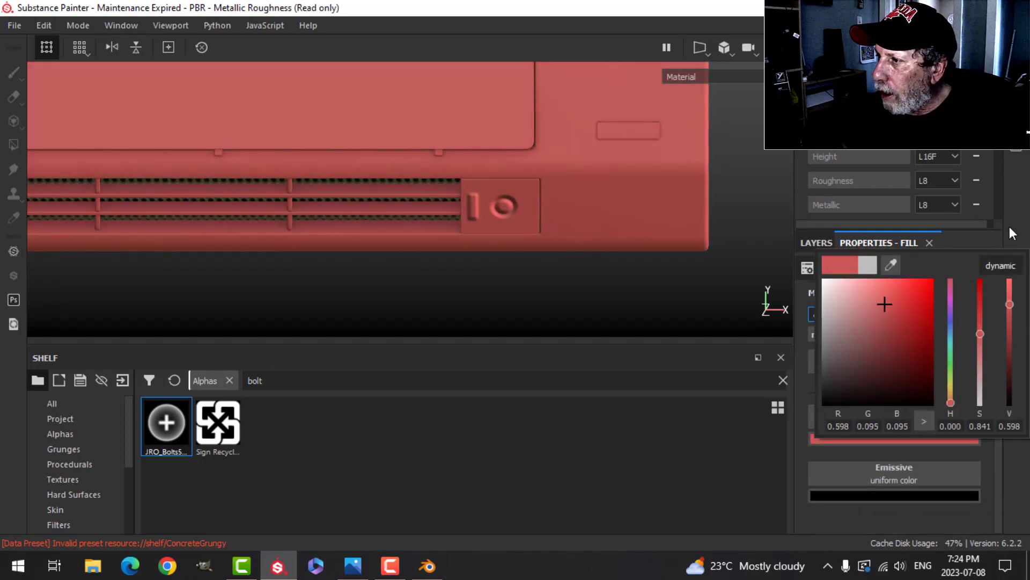
{"action": "left_click", "coordinate": [915, 495]}
{"action": "left_click_drag", "start_coordinate": [928, 358], "coordinate": [931, 351]}
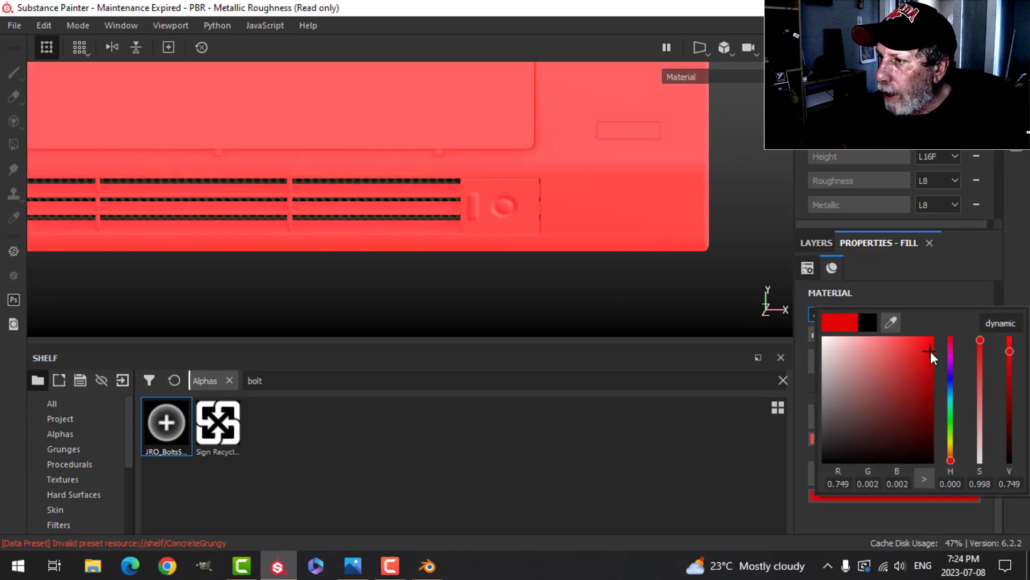
Add a black mask to the emissive layer
{"action": "left_click", "coordinate": [831, 242]}
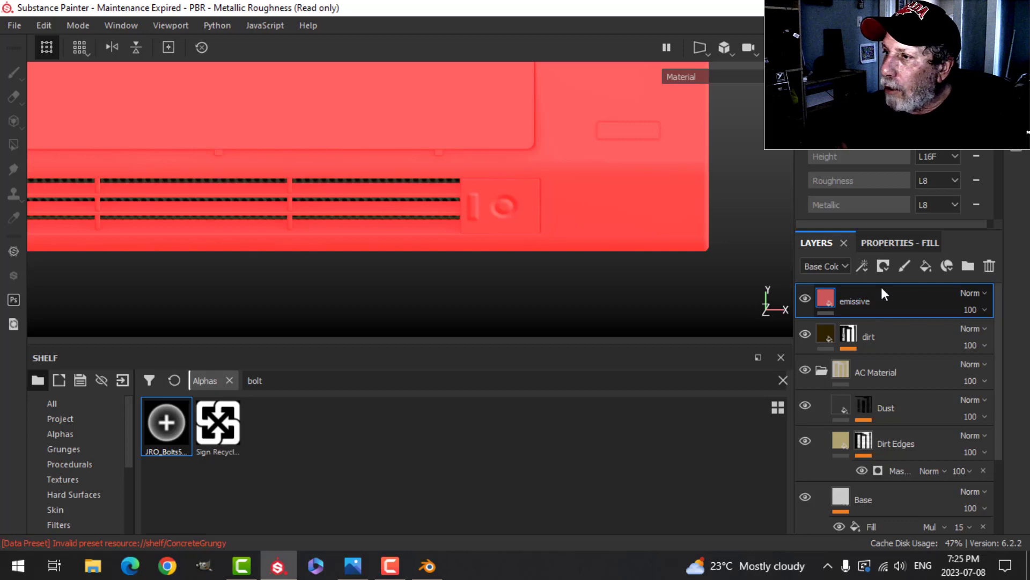
{"action": "left_click", "coordinate": [883, 266]}
{"action": "left_click", "coordinate": [894, 300]}
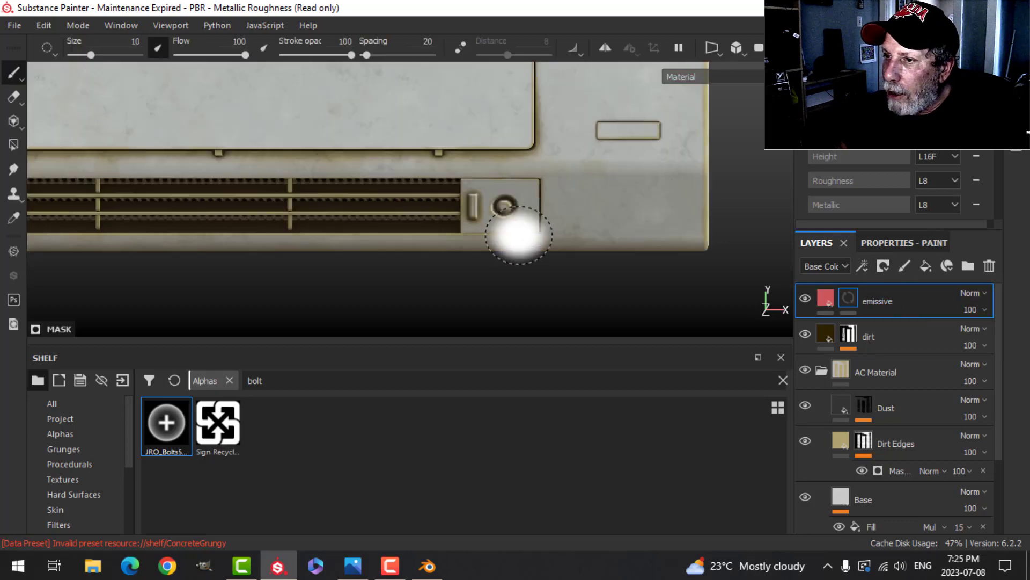
Try painting the emissive mask over the round button with a brush size of 3.69
{"action": "scroll", "coordinate": [517, 234], "scroll_direction": "up", "scroll_amount": 5}
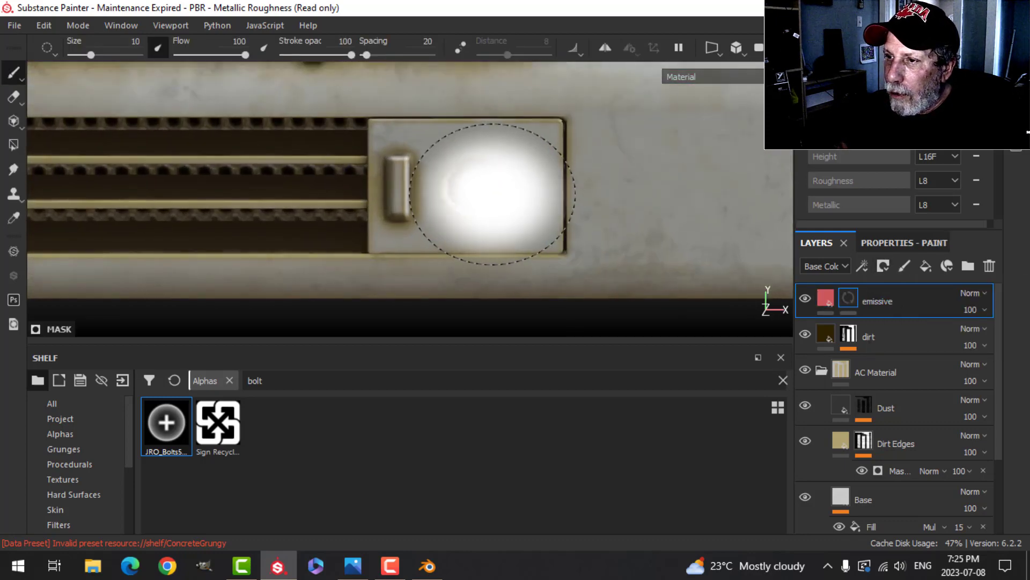
{"action": "right_click_drag", "start_coordinate": [492, 193], "coordinate": [492, 194], "text": "ctrl"}
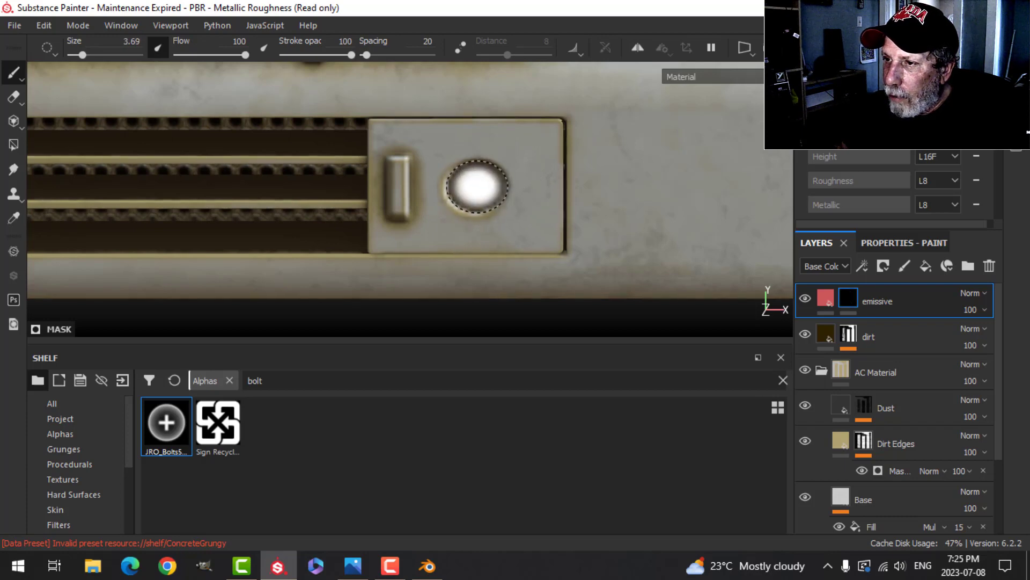
{"action": "left_click", "coordinate": [478, 186]}
{"action": "scroll", "coordinate": [547, 252], "scroll_direction": "down", "scroll_amount": 6}
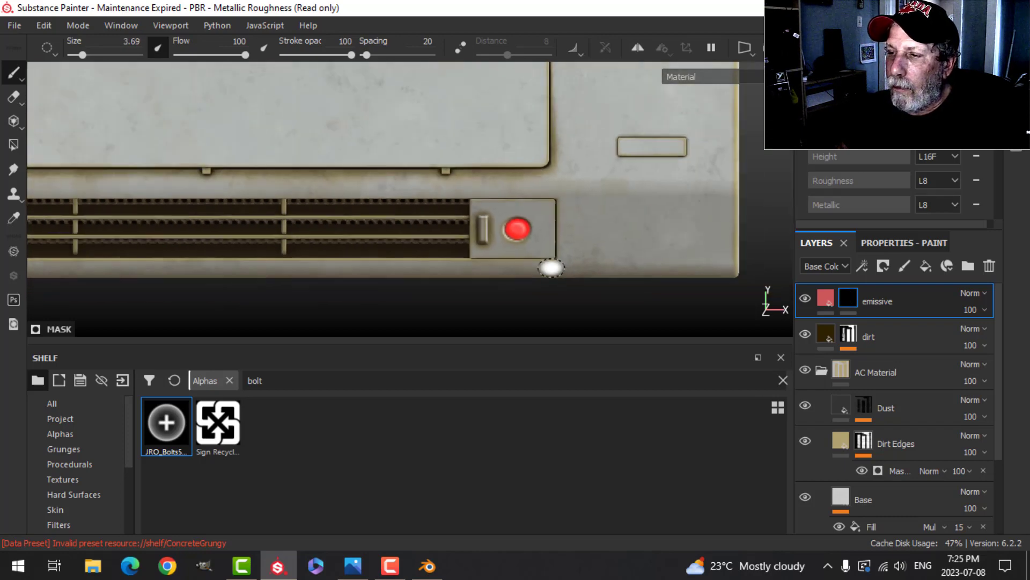
Reduce the brush size to 2.62 and paint a single dab on the emissive mask inside the round button's rim
{"action": "left_click_drag", "start_coordinate": [504, 203], "coordinate": [526, 242], "text": "alt"}
{"action": "scroll", "coordinate": [523, 248], "scroll_direction": "up", "scroll_amount": 6}
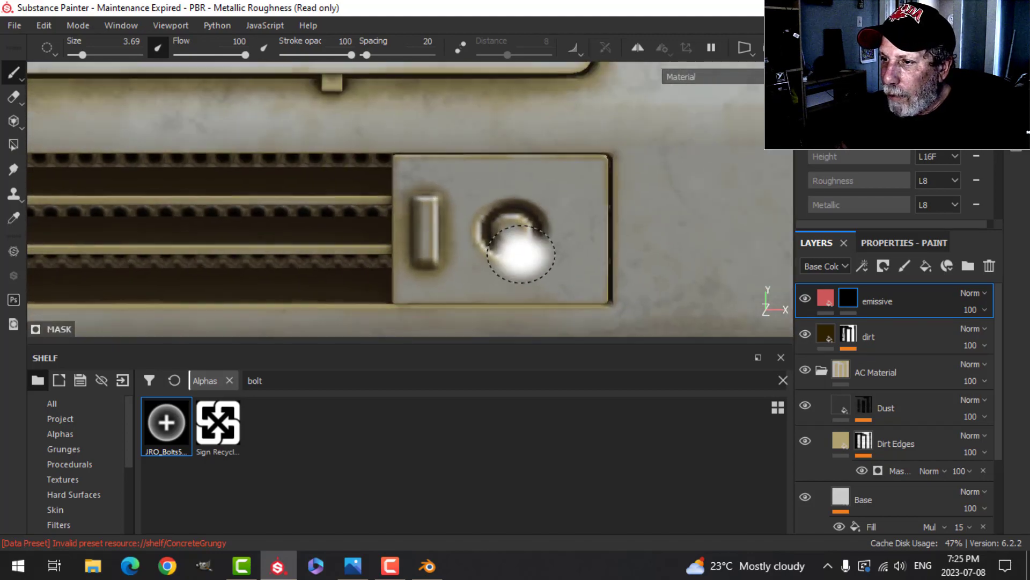
{"action": "key", "text": "bracketleft"}
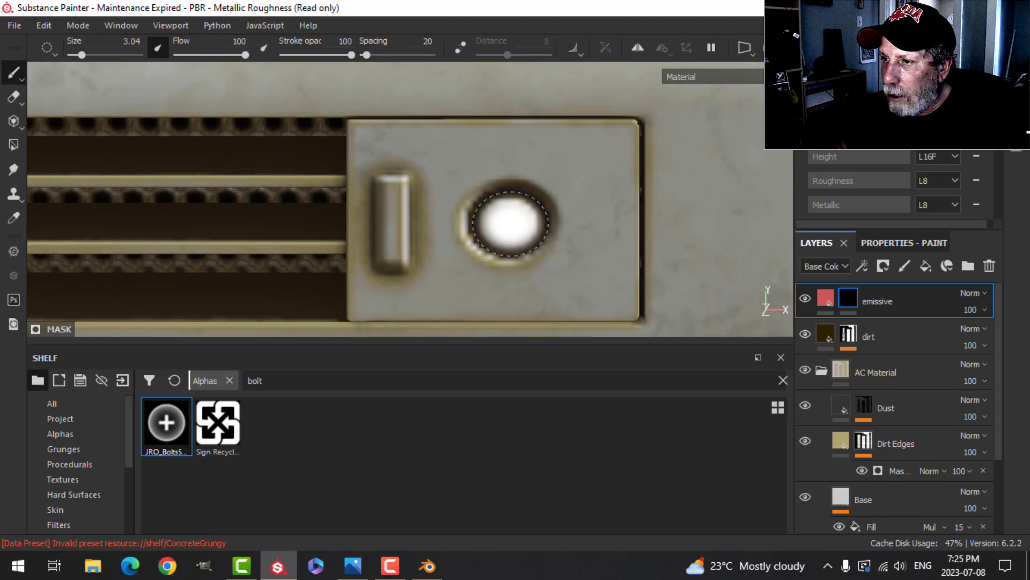
{"action": "key", "text": "bracketleft"}
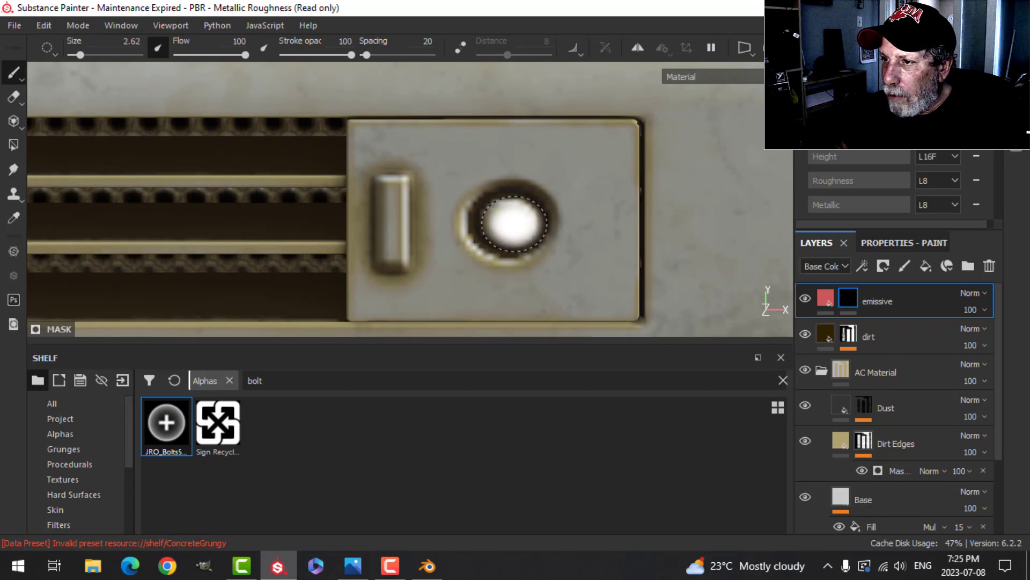
{"action": "left_click", "coordinate": [510, 223]}
{"action": "scroll", "coordinate": [623, 241], "scroll_direction": "down", "scroll_amount": 2}
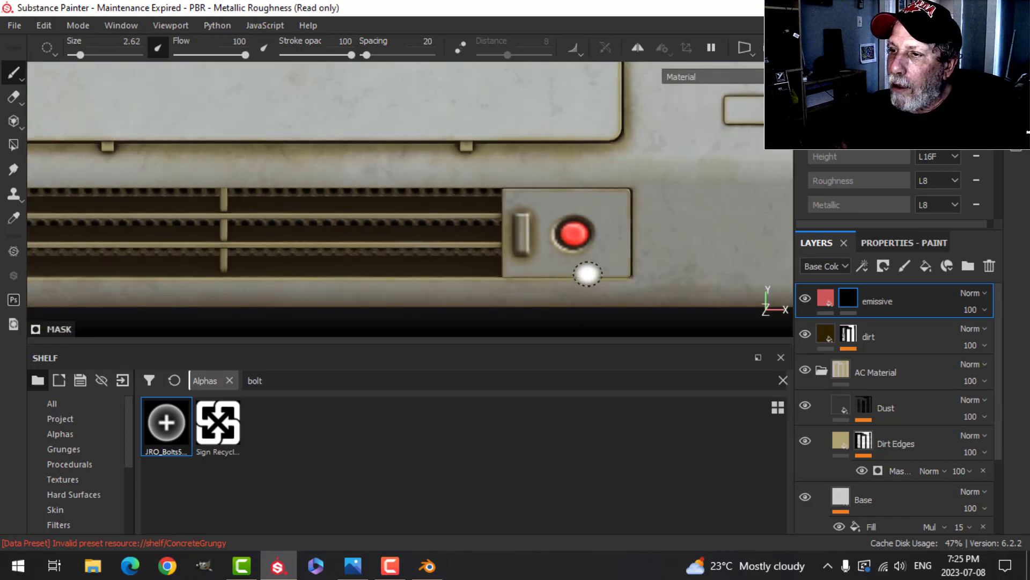
Check the lit button from an angle and change the emissive layer's base color to a duller red
{"action": "mouse_move", "coordinate": [586, 272]}
{"action": "left_mouse_down", "text": "alt"}
{"action": "mouse_move", "coordinate": [626, 258]}
{"action": "mouse_move", "coordinate": [617, 254]}
{"action": "left_mouse_up", "text": "alt"}
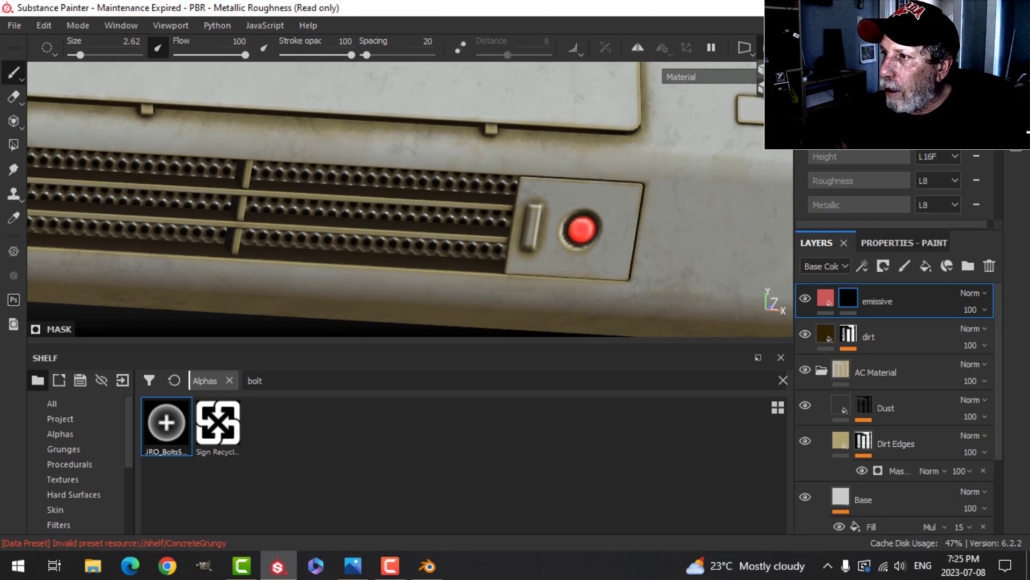
{"action": "scroll", "coordinate": [691, 161], "scroll_direction": "down", "scroll_amount": 7}
{"action": "middle_click_drag", "start_coordinate": [652, 215], "coordinate": [602, 220], "text": "alt"}
{"action": "left_click_drag", "start_coordinate": [601, 221], "coordinate": [639, 234], "text": "alt"}
{"action": "scroll", "coordinate": [597, 215], "scroll_direction": "up", "scroll_amount": 3}
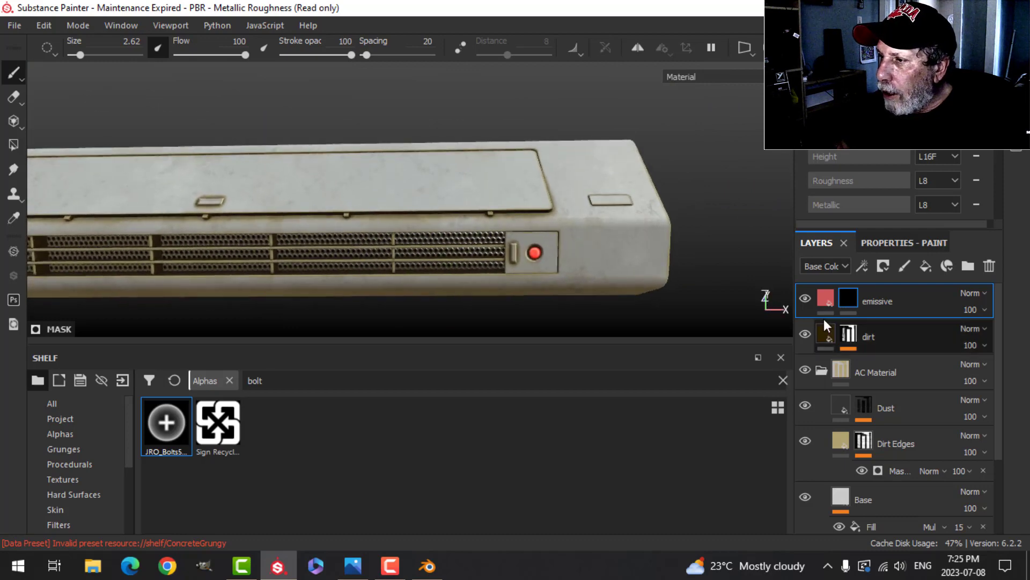
{"action": "left_click", "coordinate": [828, 298]}
{"action": "left_click", "coordinate": [907, 453]}
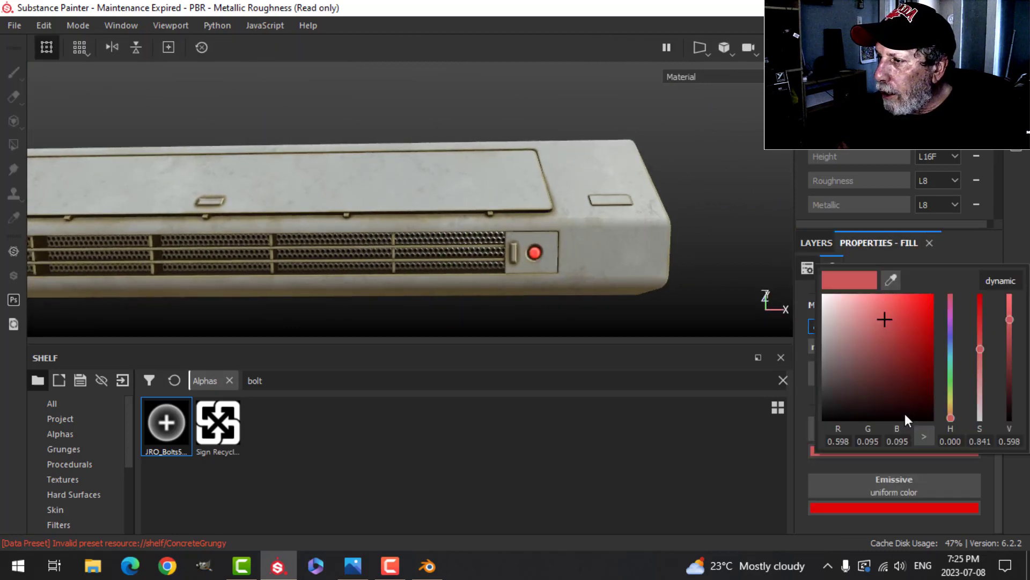
{"action": "left_click_drag", "start_coordinate": [843, 349], "coordinate": [888, 337]}
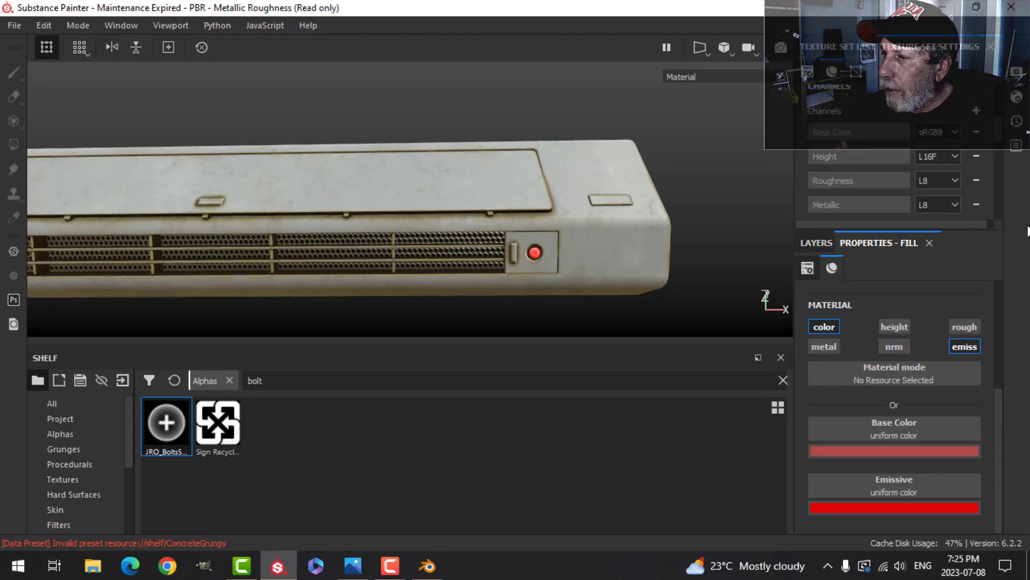
Activate post effects in the display settings and enable Glare
{"action": "left_click", "coordinate": [1017, 74]}
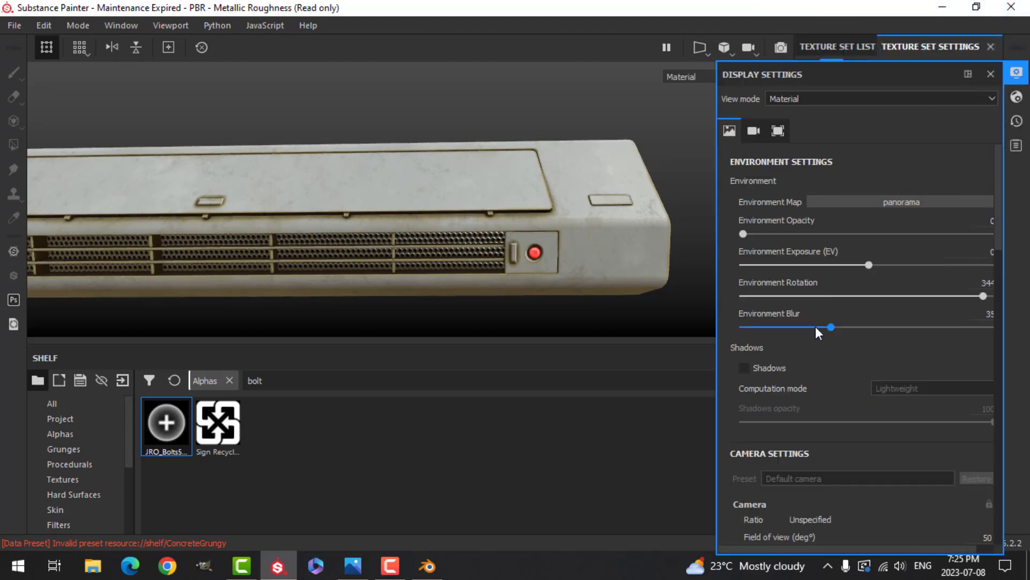
{"action": "left_click", "coordinate": [1015, 98]}
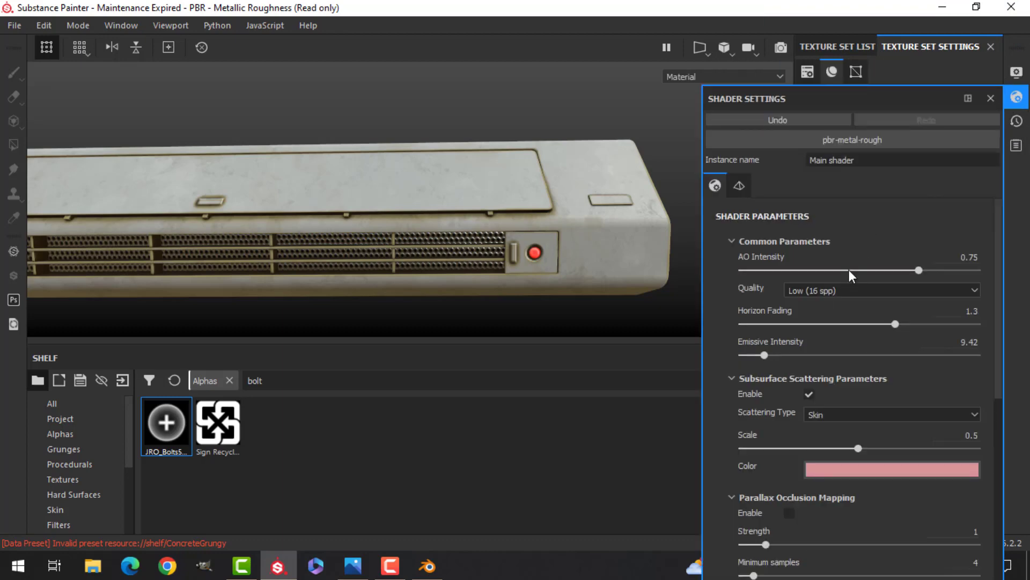
{"action": "scroll", "coordinate": [848, 269], "scroll_direction": "down", "scroll_amount": 8}
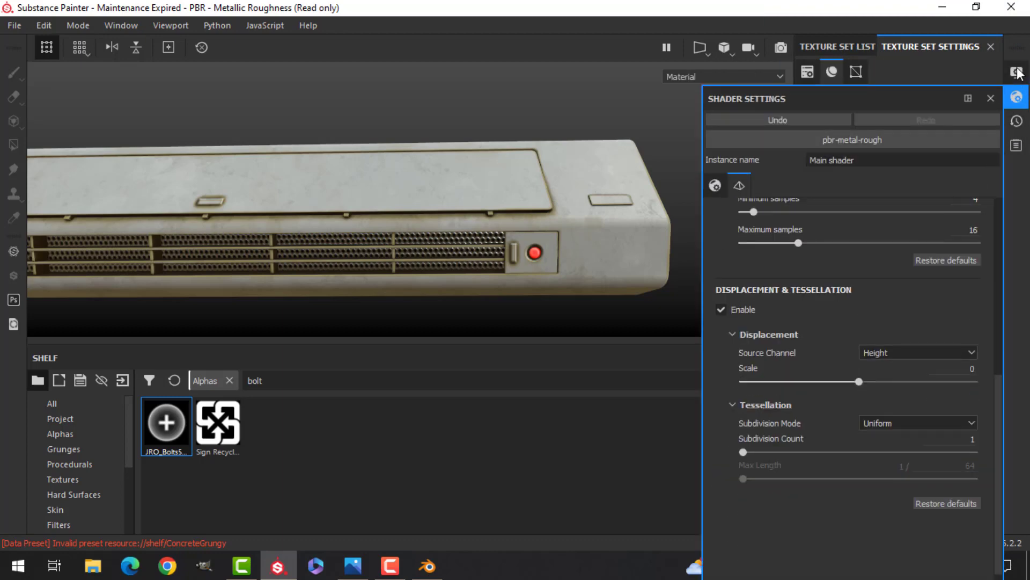
{"action": "left_click", "coordinate": [1017, 73]}
{"action": "scroll", "coordinate": [781, 344], "scroll_direction": "down", "scroll_amount": 6}
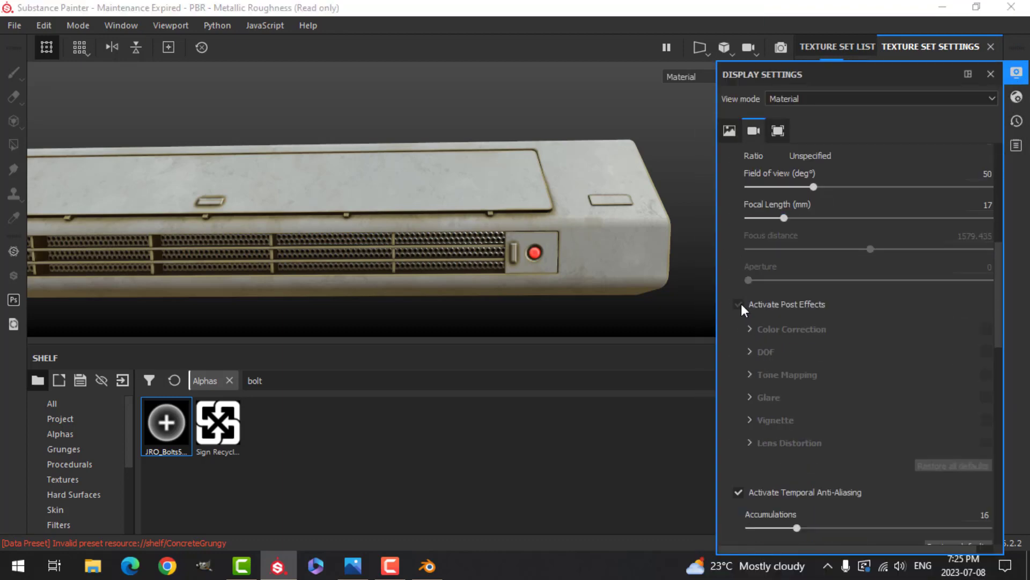
{"action": "left_click", "coordinate": [739, 305]}
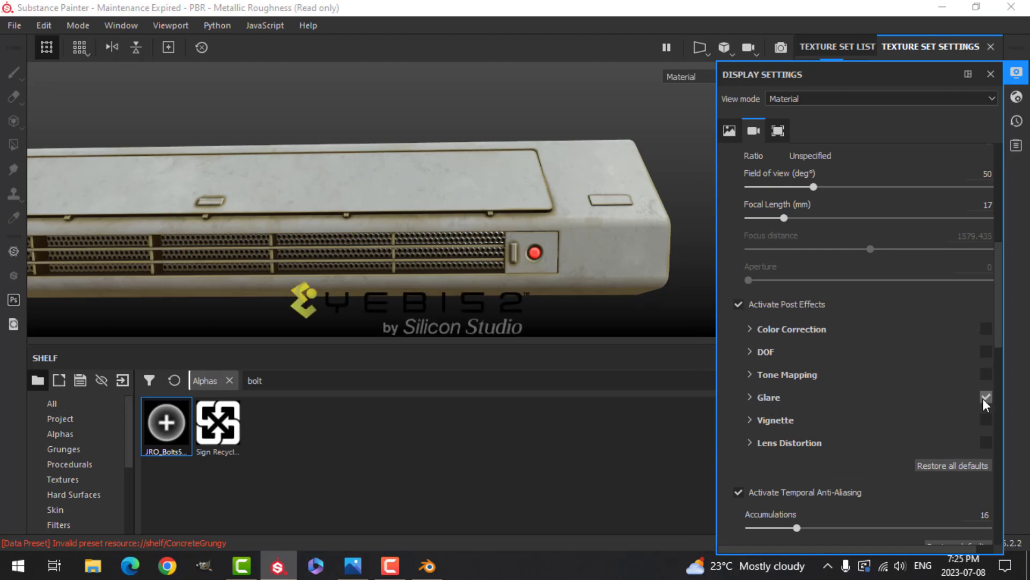
{"action": "scroll", "coordinate": [958, 433], "scroll_direction": "down", "scroll_amount": 1}
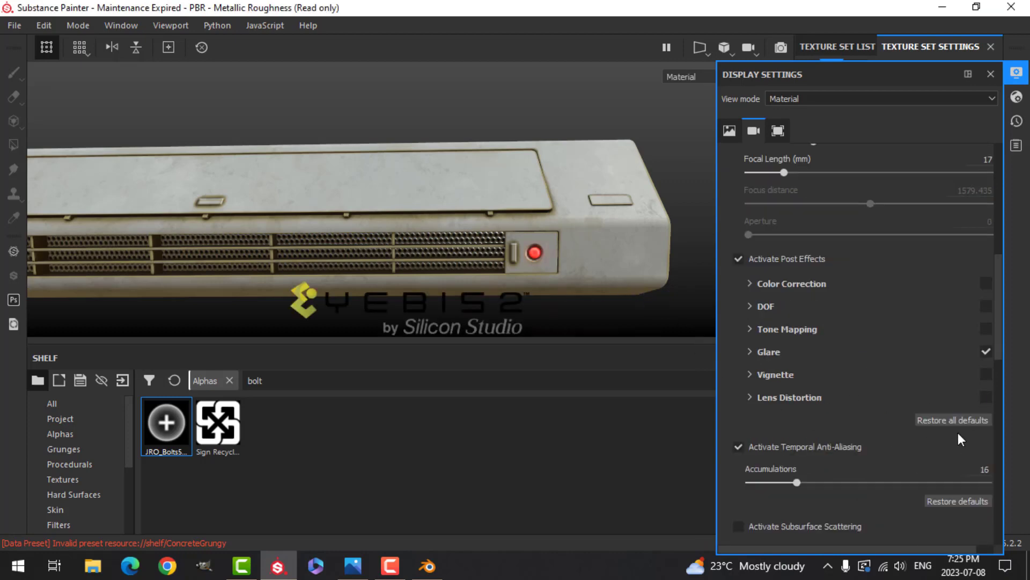
Set the glare effect's shape to Bloom
{"action": "left_click", "coordinate": [750, 351]}
{"action": "left_click", "coordinate": [949, 463]}
{"action": "scroll", "coordinate": [949, 463], "scroll_direction": "up", "scroll_amount": 3}
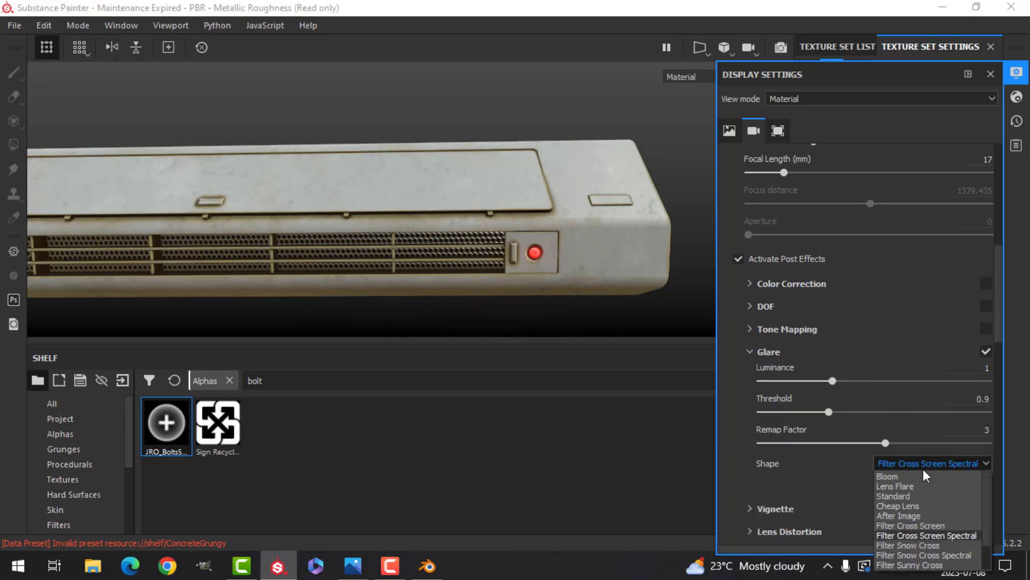
{"action": "left_click", "coordinate": [904, 477]}
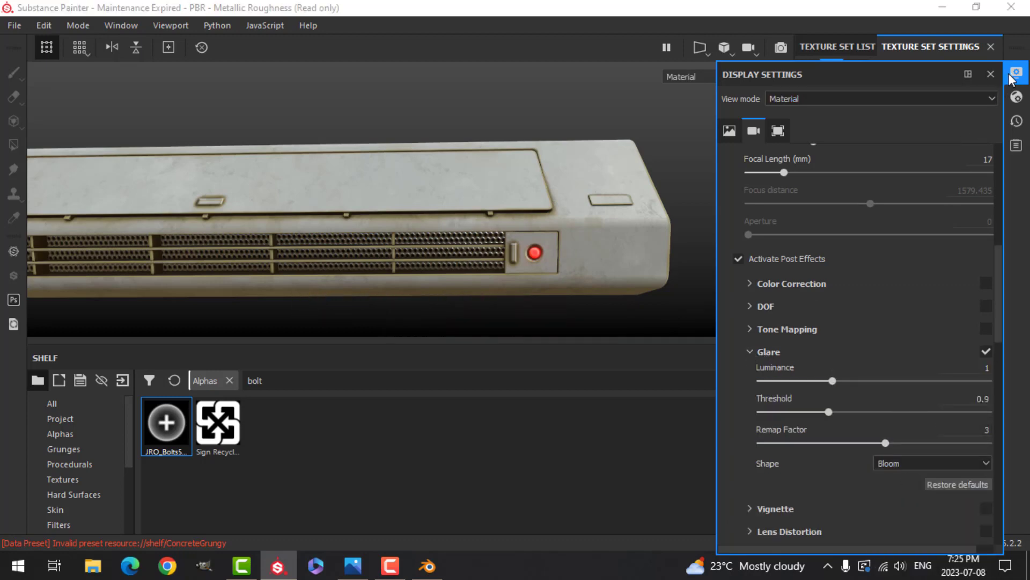
Raise the shader's emissive intensity to 14.29
{"action": "left_click", "coordinate": [1017, 99]}
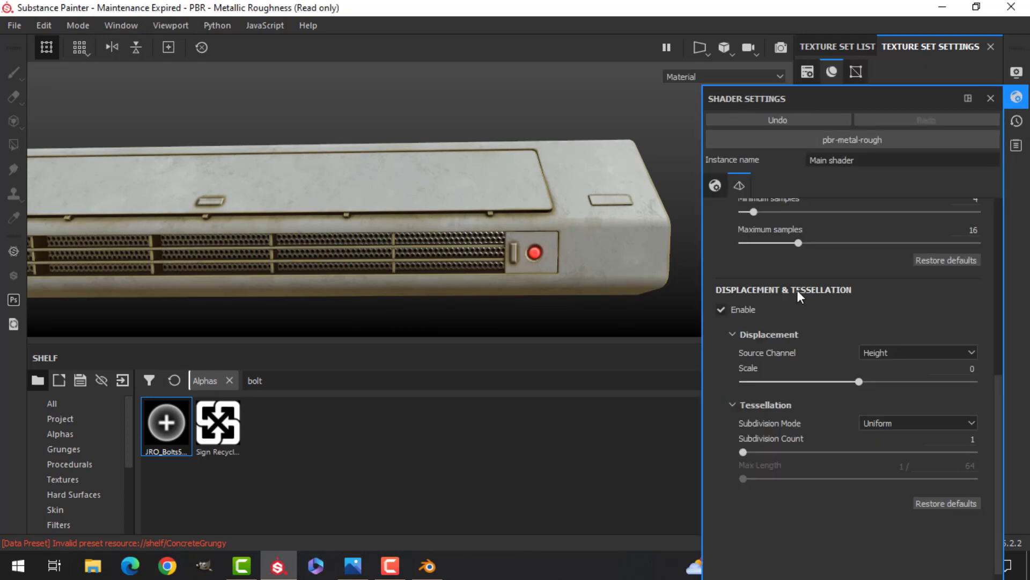
{"action": "scroll", "coordinate": [856, 269], "scroll_direction": "up", "scroll_amount": 6}
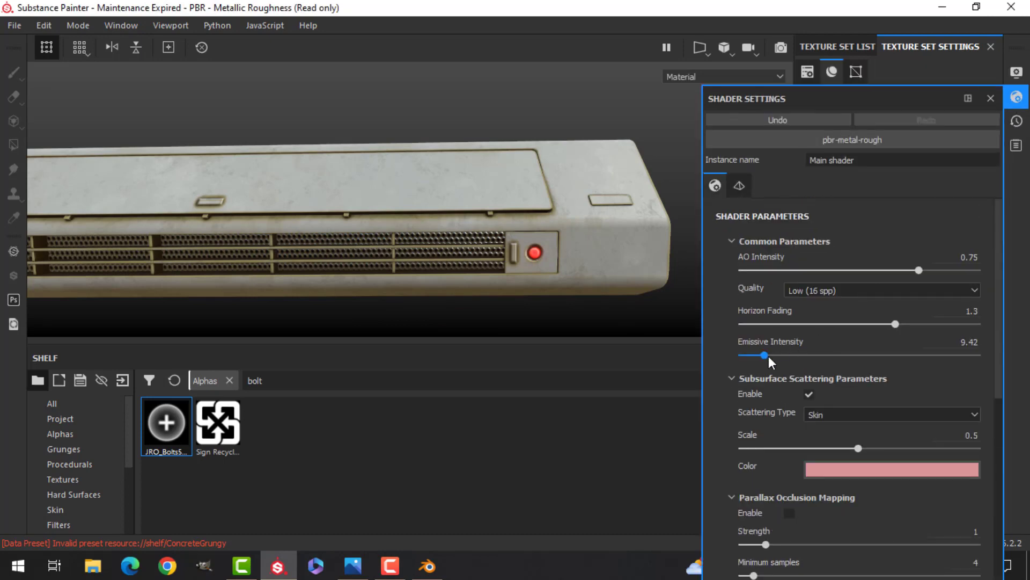
{"action": "left_click_drag", "start_coordinate": [768, 356], "coordinate": [786, 348]}
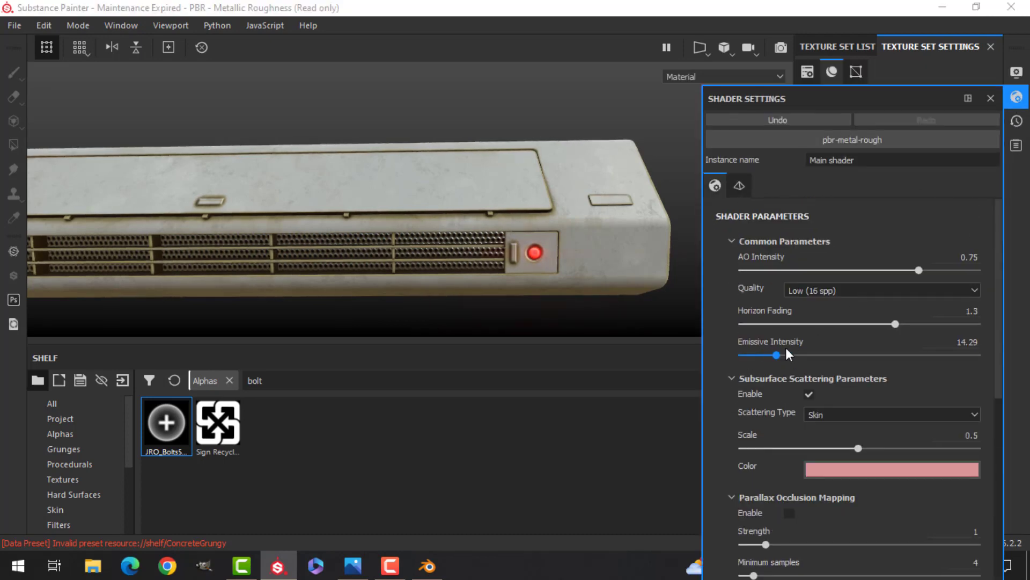
{"action": "left_click", "coordinate": [1017, 98]}
Examine the red button's glow on the unit from several angles and distances
{"action": "scroll", "coordinate": [576, 248], "scroll_direction": "down", "scroll_amount": 3}
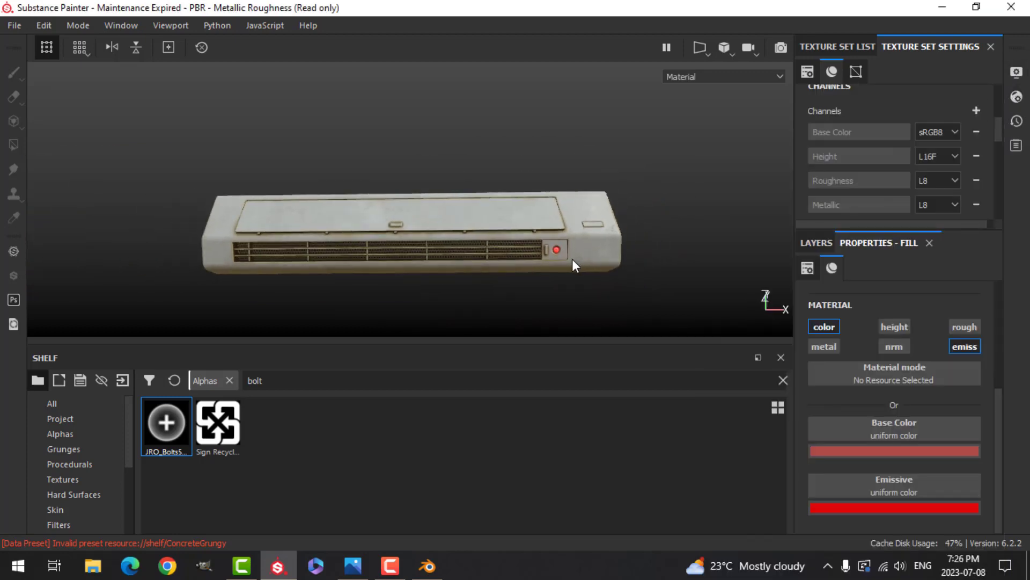
{"action": "left_click_drag", "start_coordinate": [572, 259], "coordinate": [611, 250], "text": "alt"}
{"action": "left_click", "coordinate": [732, 50]}
{"action": "left_click", "coordinate": [742, 70]}
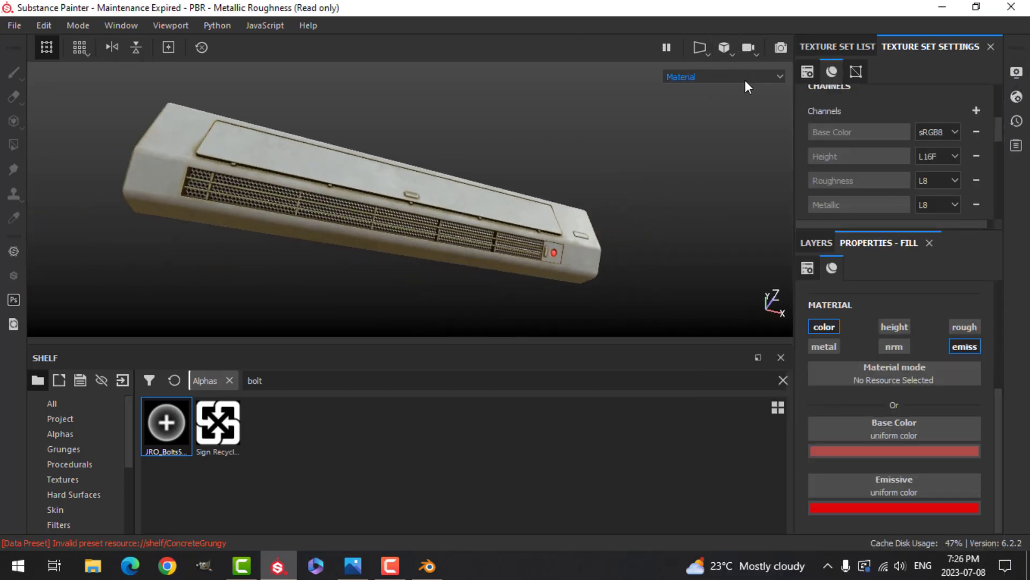
{"action": "left_click_drag", "start_coordinate": [595, 188], "coordinate": [668, 226], "text": "alt"}
{"action": "scroll", "coordinate": [684, 217], "scroll_direction": "up", "scroll_amount": 3}
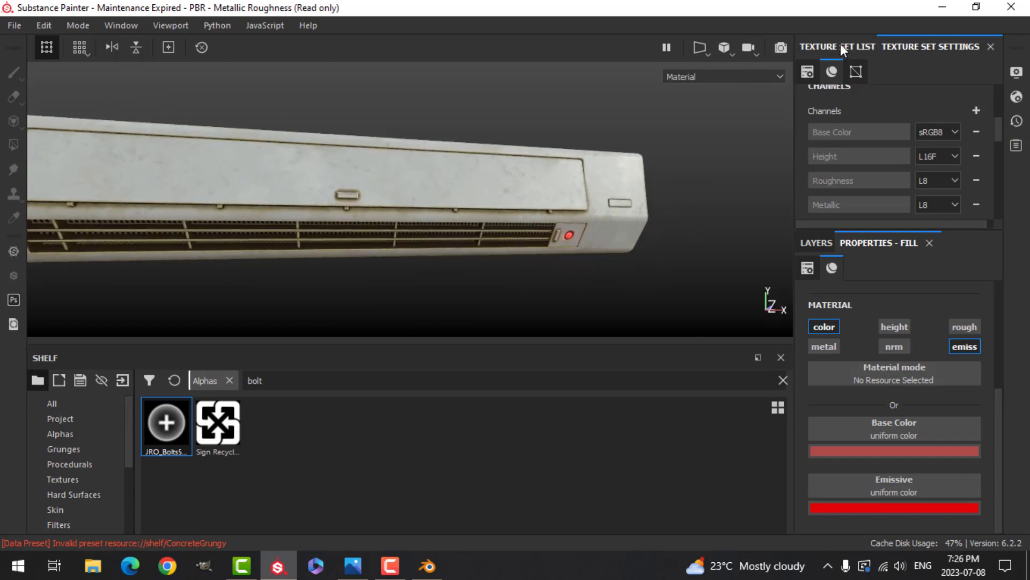
{"action": "scroll", "coordinate": [914, 171], "scroll_direction": "up", "scroll_amount": 3}
Set the body texture set's size to 2048
{"action": "left_click", "coordinate": [857, 45]}
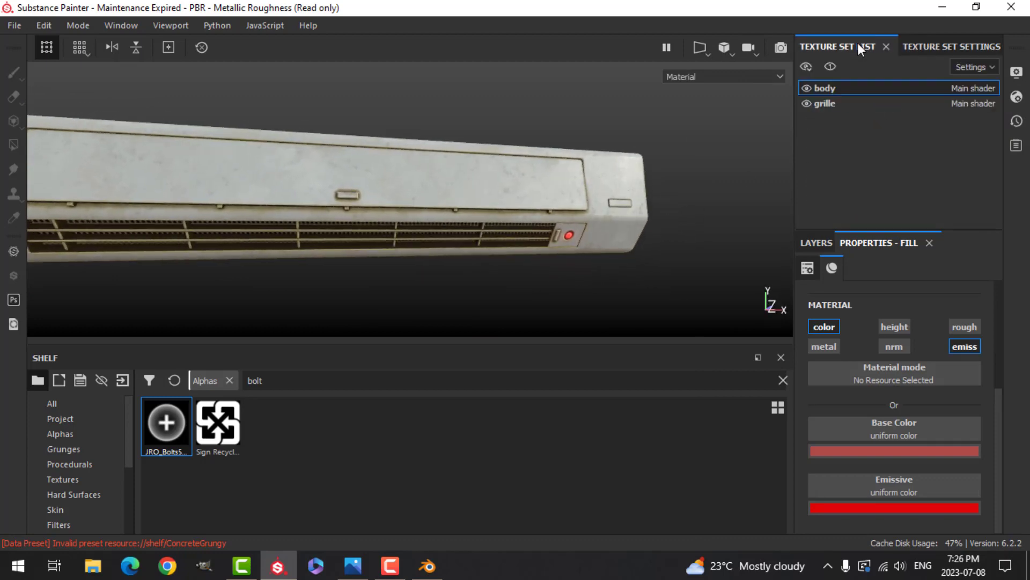
{"action": "left_click", "coordinate": [909, 46]}
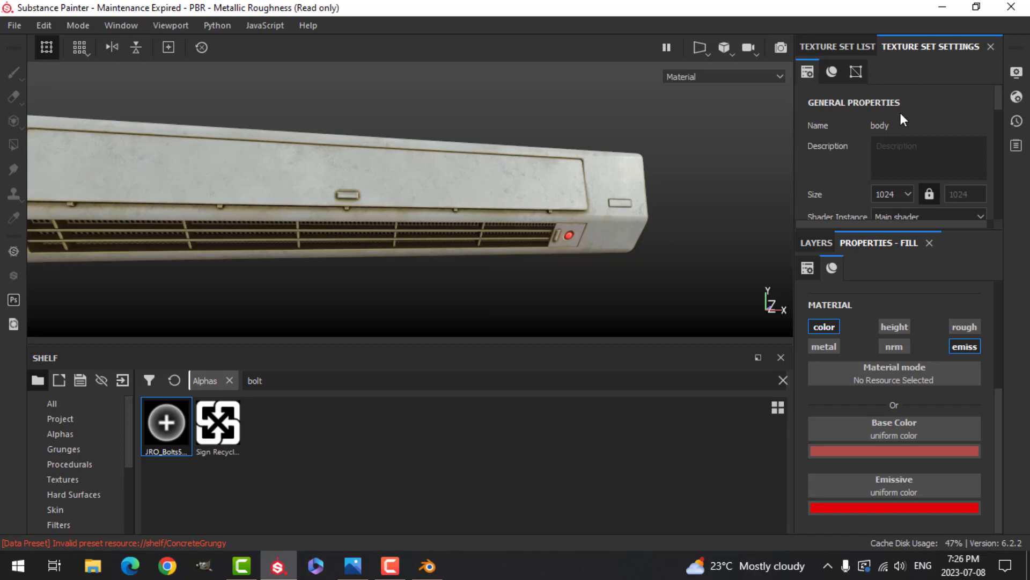
{"action": "left_click", "coordinate": [892, 194]}
{"action": "left_click", "coordinate": [883, 248]}
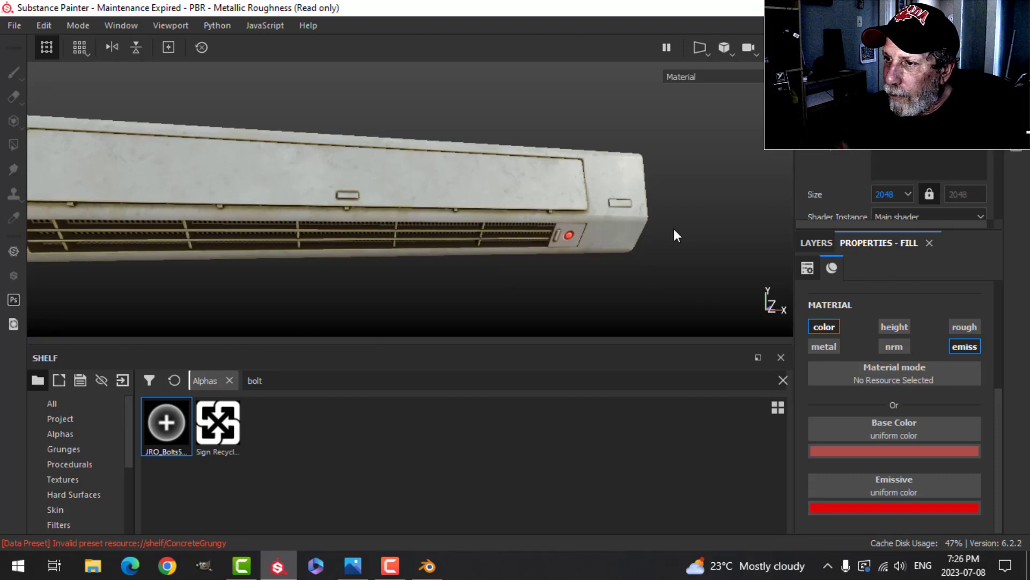
Inspect the air conditioner's dirt and edge wear in an enlarged viewport from several angles
{"action": "key", "text": "Tab"}
{"action": "scroll", "coordinate": [693, 285], "scroll_direction": "down", "scroll_amount": 3}
{"action": "middle_click_drag", "start_coordinate": [671, 291], "coordinate": [681, 237], "text": "alt"}
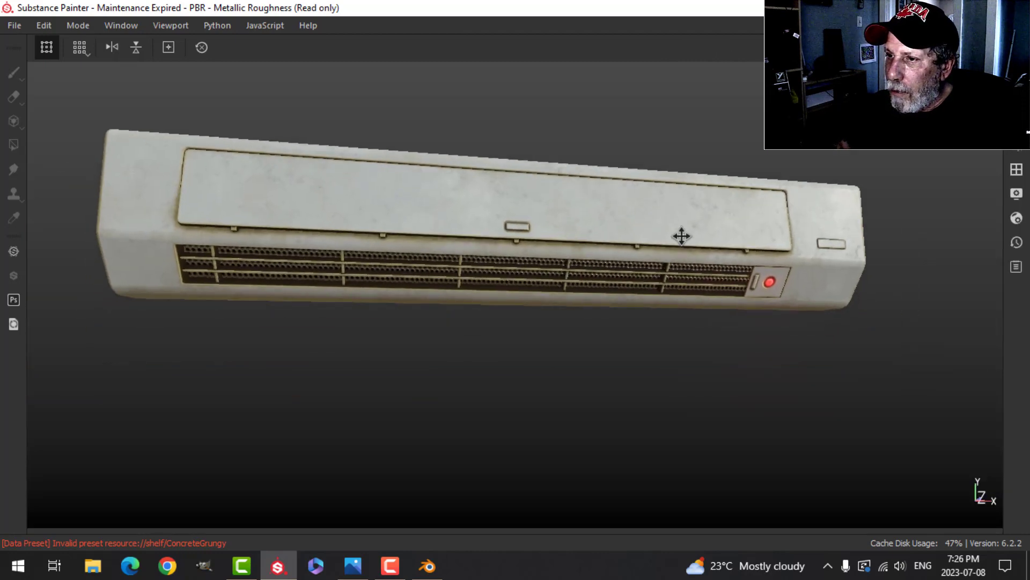
{"action": "left_click_drag", "start_coordinate": [682, 238], "coordinate": [832, 247], "text": "alt"}
{"action": "scroll", "coordinate": [837, 252], "scroll_direction": "up", "scroll_amount": 1}
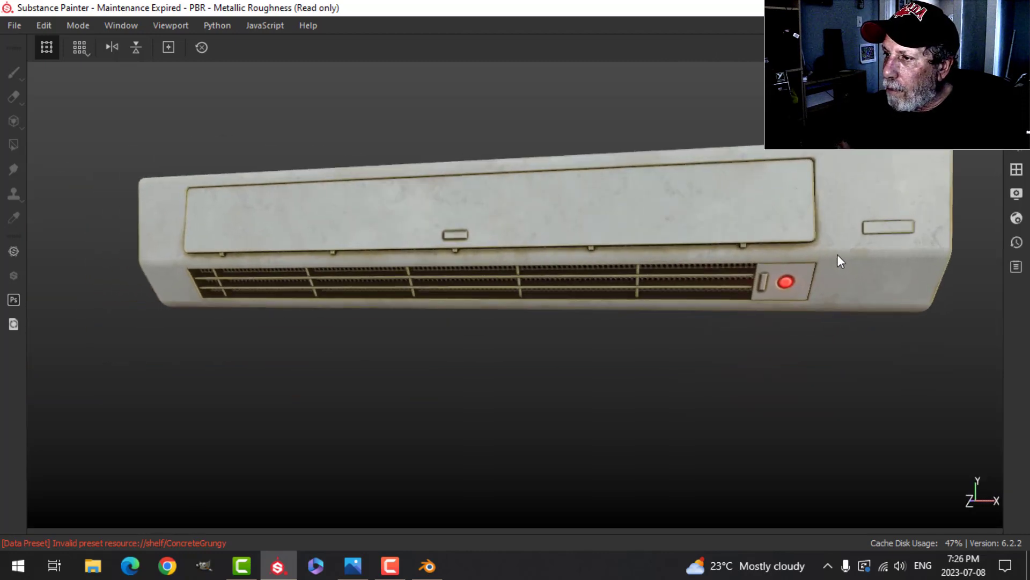
{"action": "scroll", "coordinate": [837, 255], "scroll_direction": "down", "scroll_amount": 2}
{"action": "middle_click_drag", "start_coordinate": [837, 254], "coordinate": [708, 256], "text": "alt"}
{"action": "left_click_drag", "start_coordinate": [708, 256], "coordinate": [678, 264], "text": "alt"}
{"action": "left_click_drag", "start_coordinate": [737, 249], "coordinate": [671, 278], "text": "alt"}
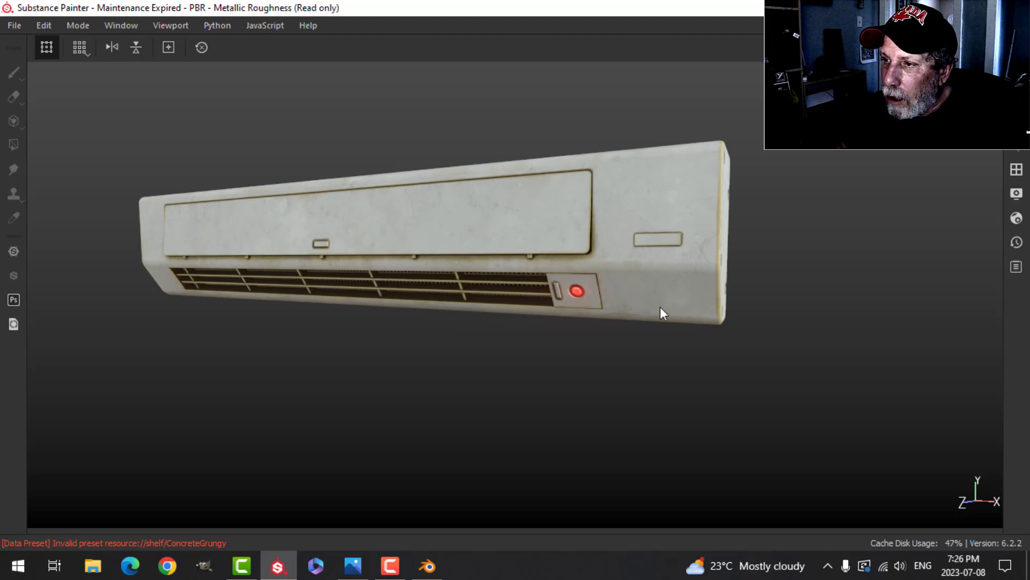
Restore the hidden interface and select the Alpha paint layer beneath the AnchorPoints layer
{"action": "key", "text": "Tab"}
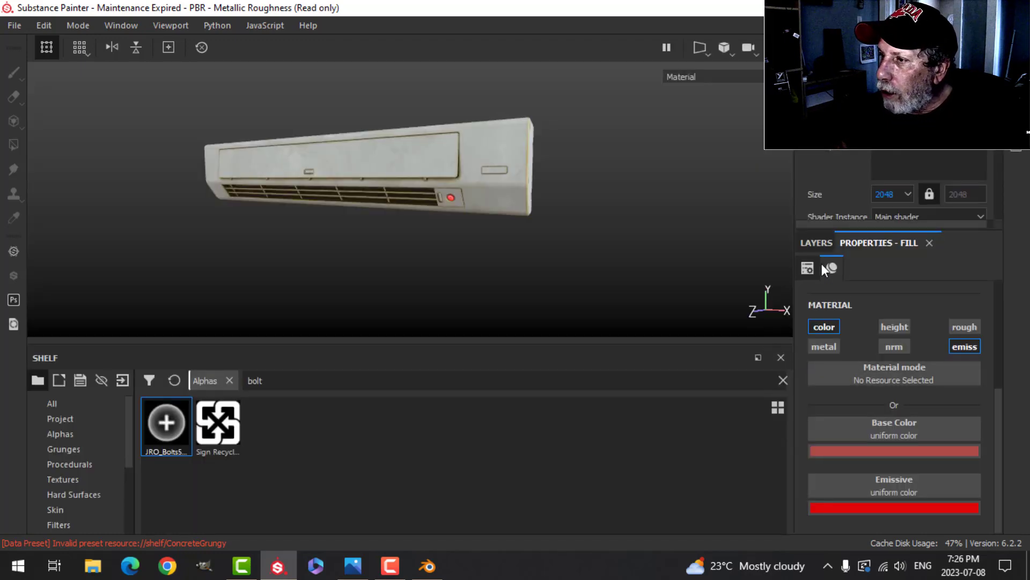
{"action": "left_click", "coordinate": [817, 243]}
{"action": "scroll", "coordinate": [883, 454], "scroll_direction": "down", "scroll_amount": 3}
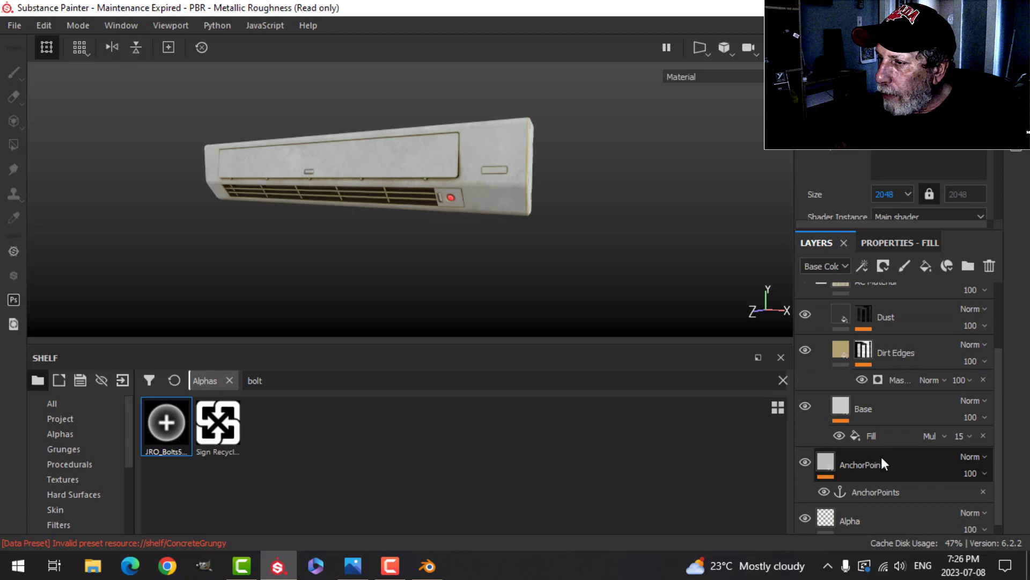
{"action": "scroll", "coordinate": [868, 494], "scroll_direction": "down", "scroll_amount": 1}
{"action": "left_click", "coordinate": [866, 503]}
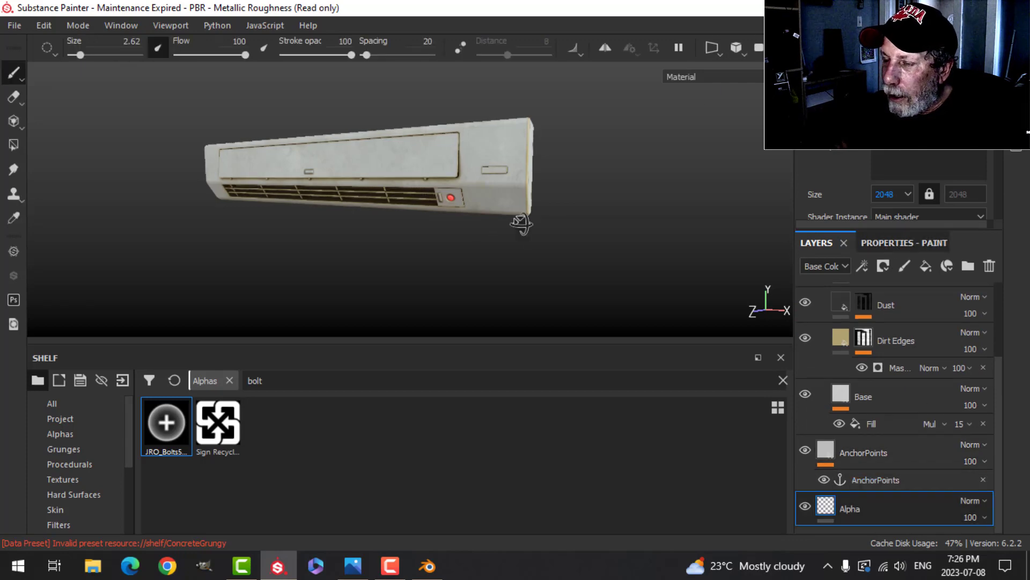
Search the alphas for "lines" and load the Shape Lines alpha into the brush
{"action": "left_click_drag", "start_coordinate": [521, 223], "coordinate": [593, 204], "text": "alt"}
{"action": "middle_click_drag", "start_coordinate": [485, 255], "coordinate": [542, 268], "text": "alt"}
{"action": "scroll", "coordinate": [548, 229], "scroll_direction": "up", "scroll_amount": 1}
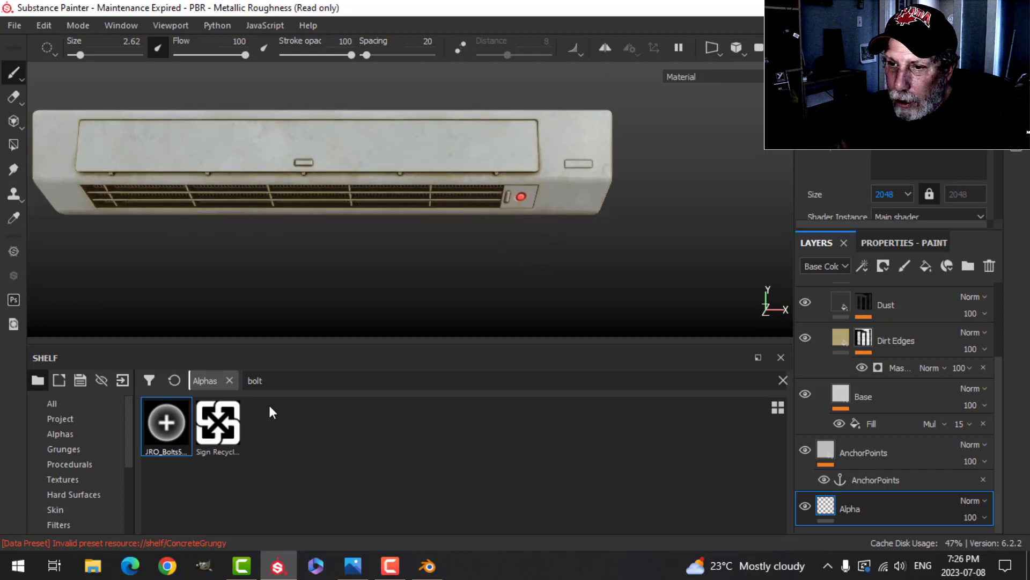
{"action": "left_click", "coordinate": [174, 380]}
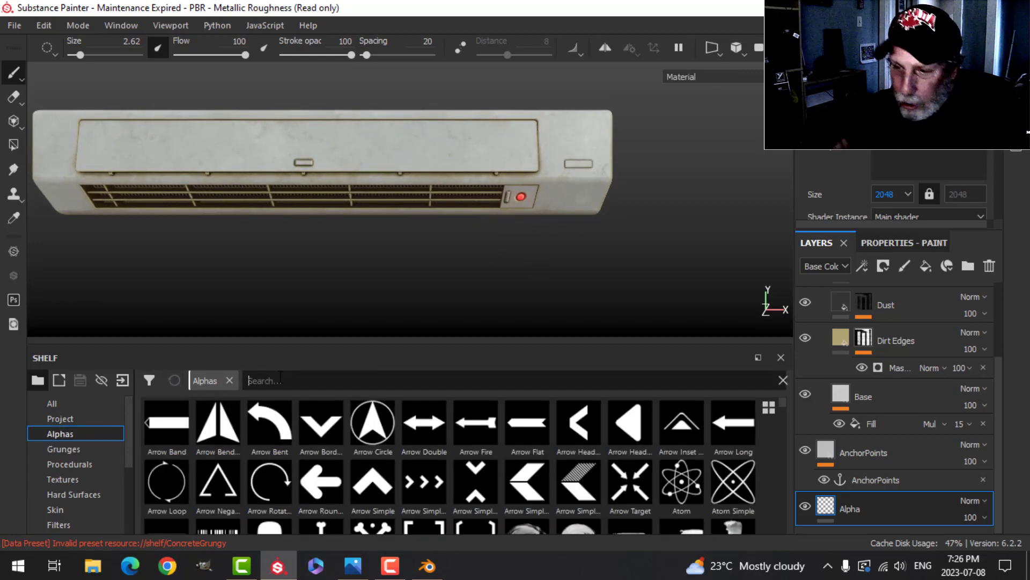
{"action": "left_click", "coordinate": [279, 379]}
{"action": "type", "text": "lines"}
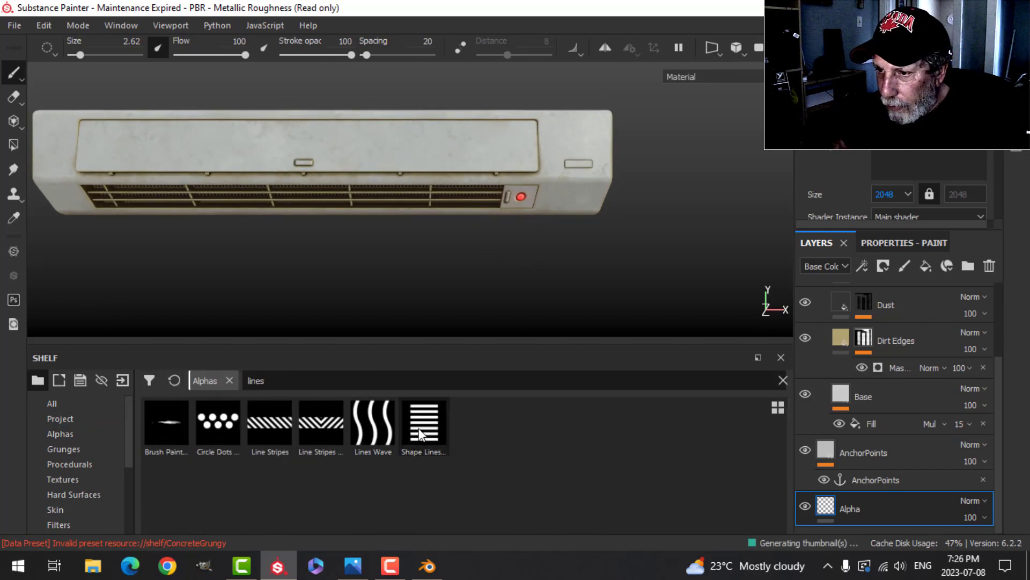
{"action": "left_click", "coordinate": [420, 433]}
Stamp the lines alpha once at brush size 10.22 between the button and the front's right edge to form vent slots
{"action": "scroll", "coordinate": [626, 224], "scroll_direction": "up", "scroll_amount": 3}
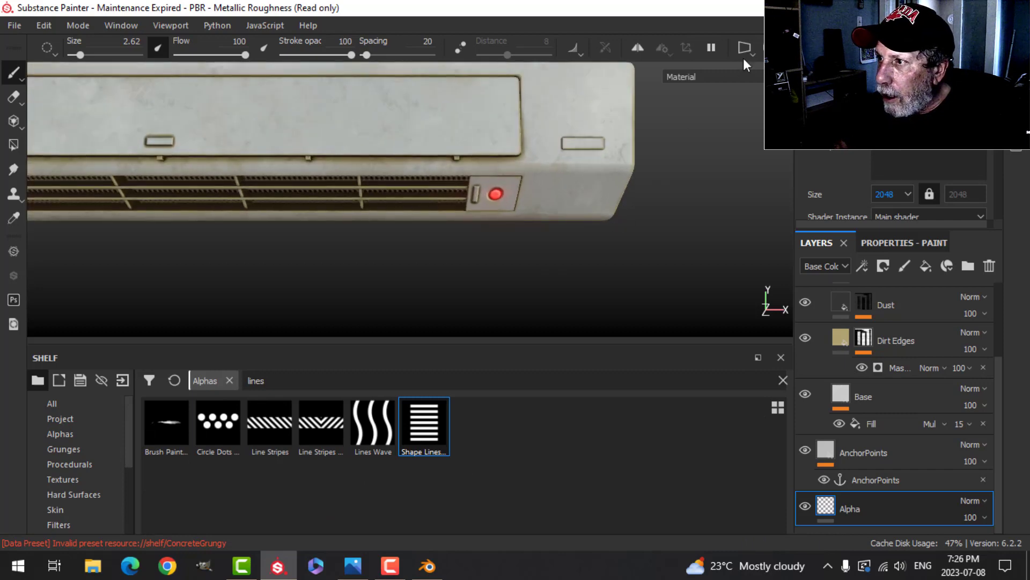
{"action": "left_click_drag", "start_coordinate": [622, 222], "coordinate": [605, 215], "text": "alt"}
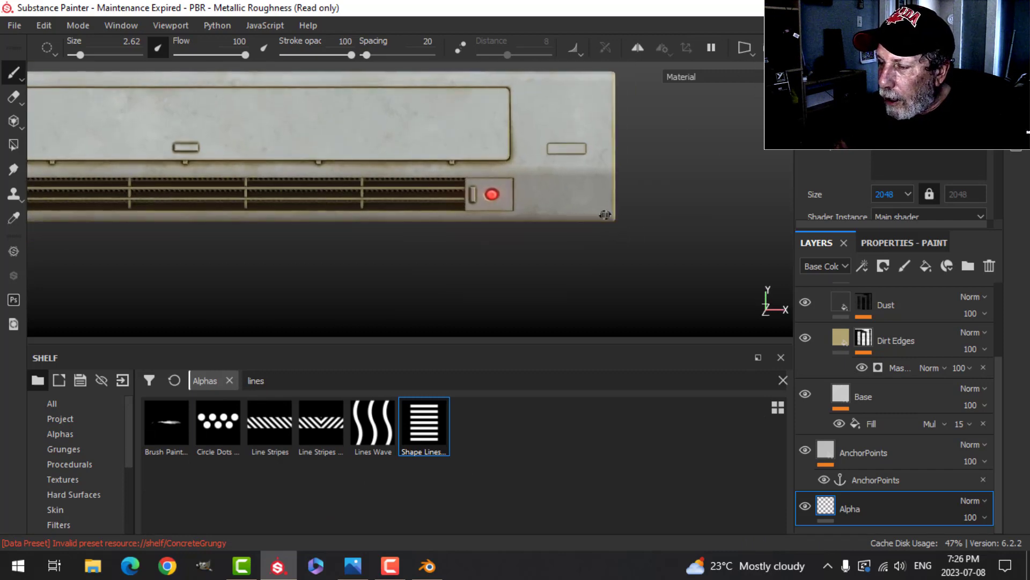
{"action": "right_click_drag", "start_coordinate": [584, 201], "coordinate": [597, 200], "text": "ctrl"}
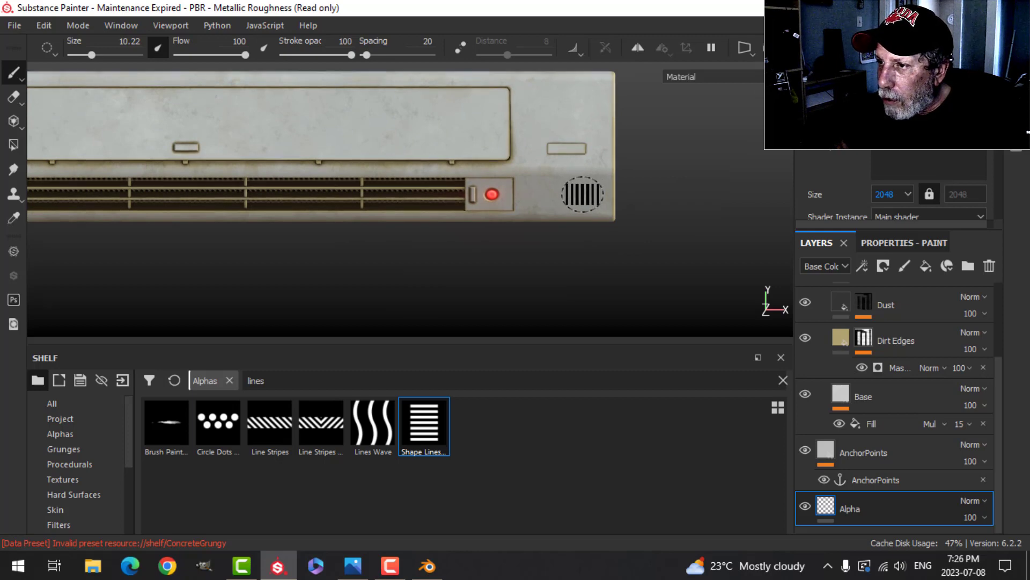
{"action": "left_click", "coordinate": [583, 194]}
Examine the stamped vent slots and their anchor-driven dirt from several angles, including in an enlarged viewport
{"action": "scroll", "coordinate": [641, 244], "scroll_direction": "down", "scroll_amount": 2}
{"action": "scroll", "coordinate": [637, 242], "scroll_direction": "up", "scroll_amount": 4}
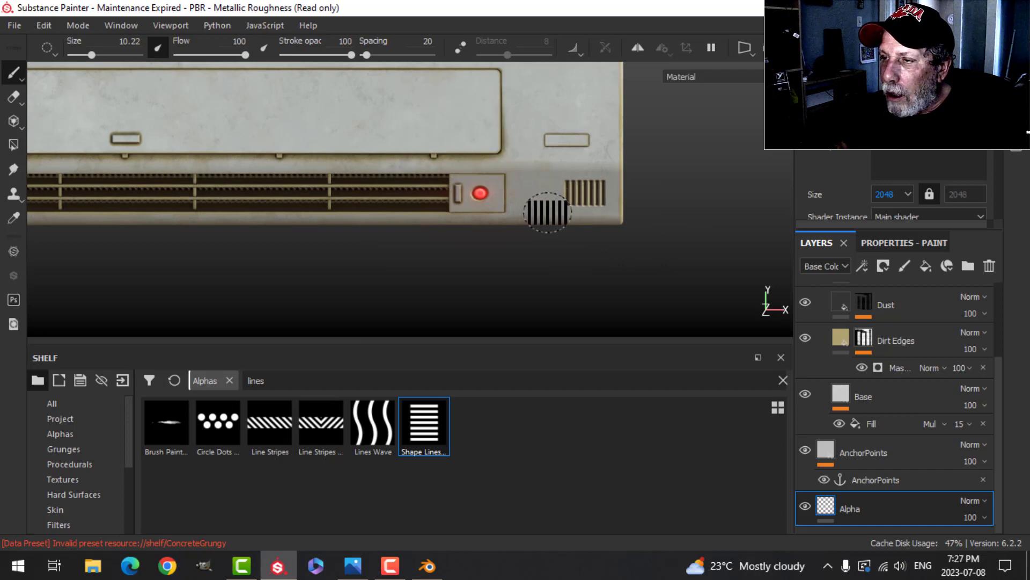
{"action": "scroll", "coordinate": [549, 208], "scroll_direction": "down", "scroll_amount": 2}
{"action": "mouse_move", "coordinate": [685, 188]}
{"action": "left_mouse_down", "text": "alt"}
{"action": "mouse_move", "coordinate": [559, 217]}
{"action": "mouse_move", "coordinate": [691, 112]}
{"action": "left_mouse_up", "text": "alt"}
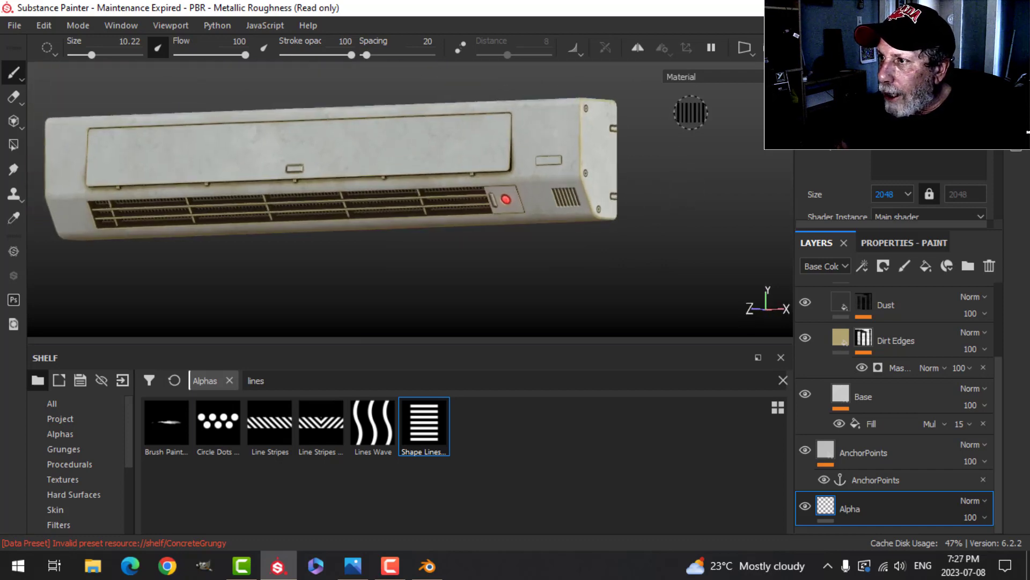
{"action": "mouse_move", "coordinate": [612, 207]}
{"action": "left_mouse_down", "text": "alt"}
{"action": "mouse_move", "coordinate": [629, 214]}
{"action": "mouse_move", "coordinate": [539, 236]}
{"action": "mouse_move", "coordinate": [548, 223]}
{"action": "mouse_move", "coordinate": [485, 306]}
{"action": "mouse_move", "coordinate": [547, 310]}
{"action": "mouse_move", "coordinate": [440, 343]}
{"action": "mouse_move", "coordinate": [462, 299]}
{"action": "mouse_move", "coordinate": [472, 320]}
{"action": "mouse_move", "coordinate": [646, 301]}
{"action": "mouse_move", "coordinate": [638, 309]}
{"action": "left_mouse_up", "text": "alt"}
{"action": "key", "text": "Tab"}
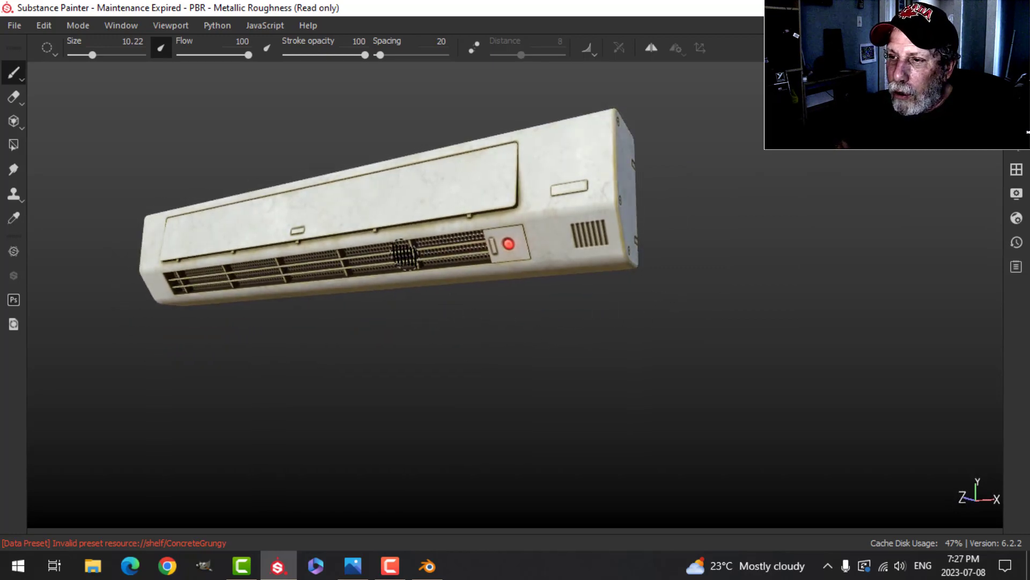
{"action": "left_click_drag", "start_coordinate": [423, 285], "coordinate": [554, 284], "text": "alt"}
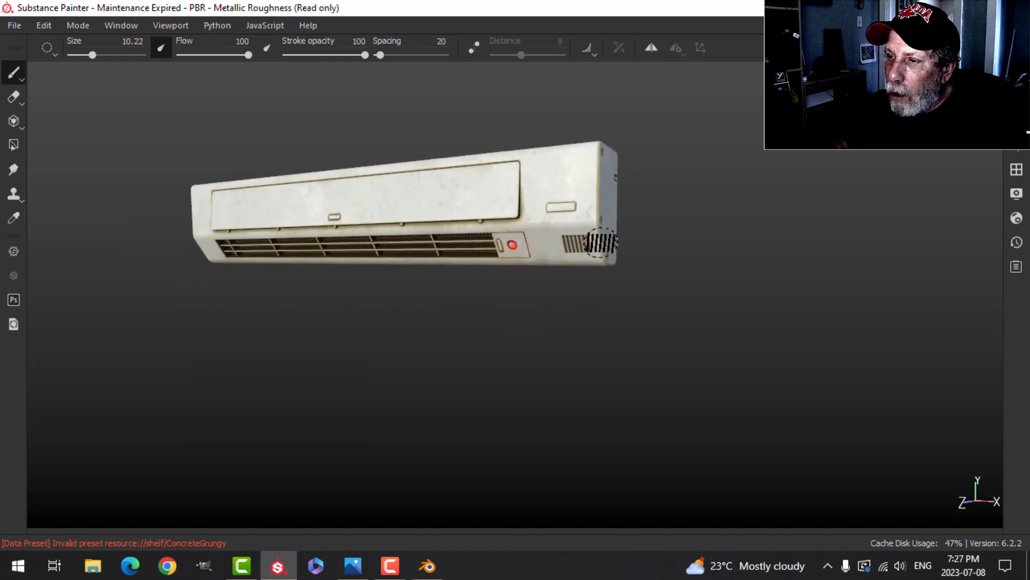
{"action": "middle_click_drag", "start_coordinate": [600, 243], "coordinate": [589, 260], "text": "alt"}
{"action": "scroll", "coordinate": [585, 261], "scroll_direction": "up", "scroll_amount": 2}
{"action": "mouse_move", "coordinate": [540, 313]}
{"action": "left_mouse_down", "text": "alt"}
{"action": "mouse_move", "coordinate": [553, 298]}
{"action": "mouse_move", "coordinate": [532, 273]}
{"action": "left_mouse_up", "text": "alt"}
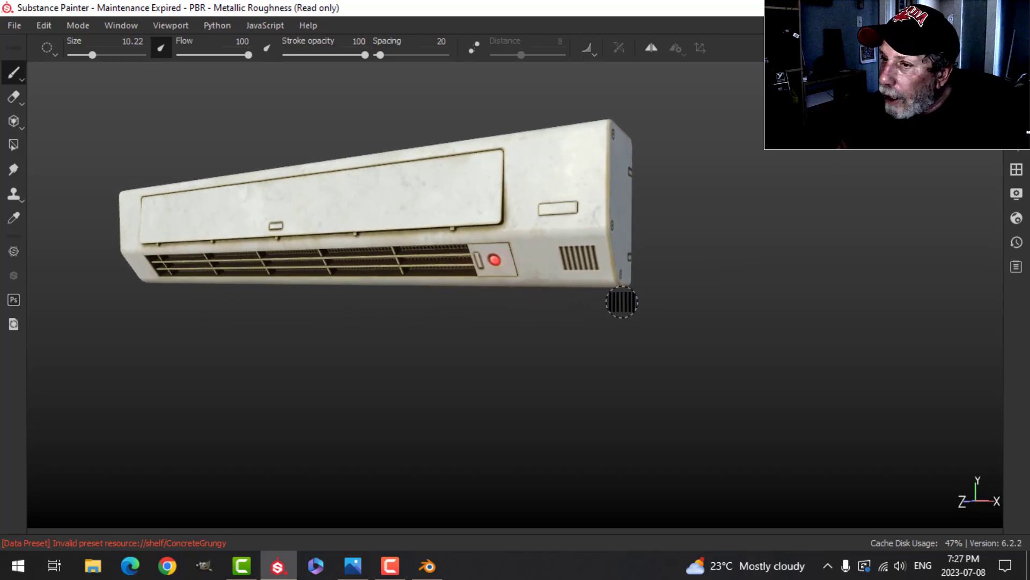
{"action": "scroll", "coordinate": [607, 342], "scroll_direction": "up", "scroll_amount": 1}
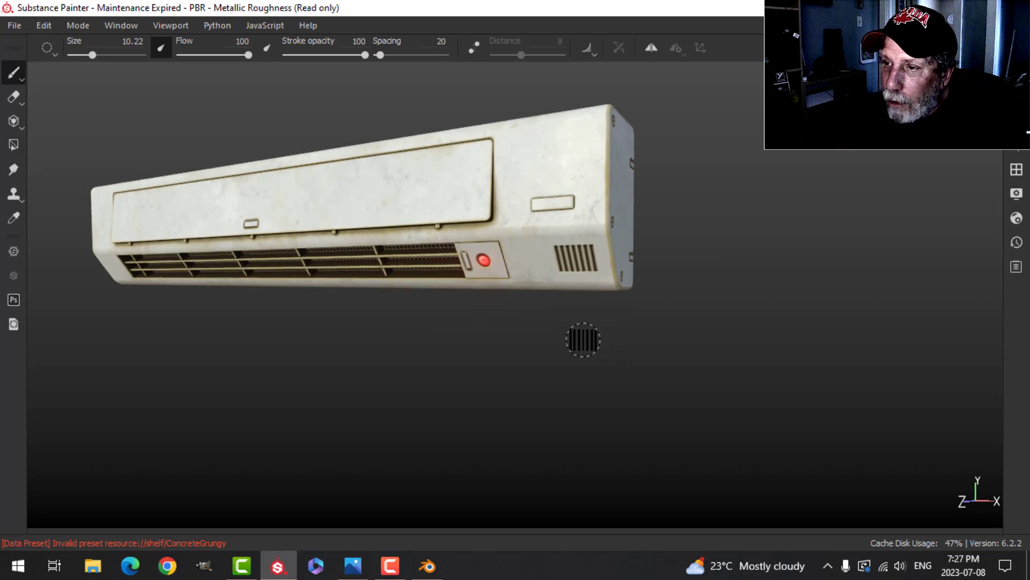
{"action": "middle_click_drag", "start_coordinate": [554, 320], "coordinate": [578, 341], "text": "alt"}
{"action": "mouse_move", "coordinate": [583, 357]}
{"action": "left_mouse_down", "text": "alt"}
{"action": "mouse_move", "coordinate": [574, 349]}
{"action": "mouse_move", "coordinate": [584, 345]}
{"action": "left_mouse_up", "text": "alt"}
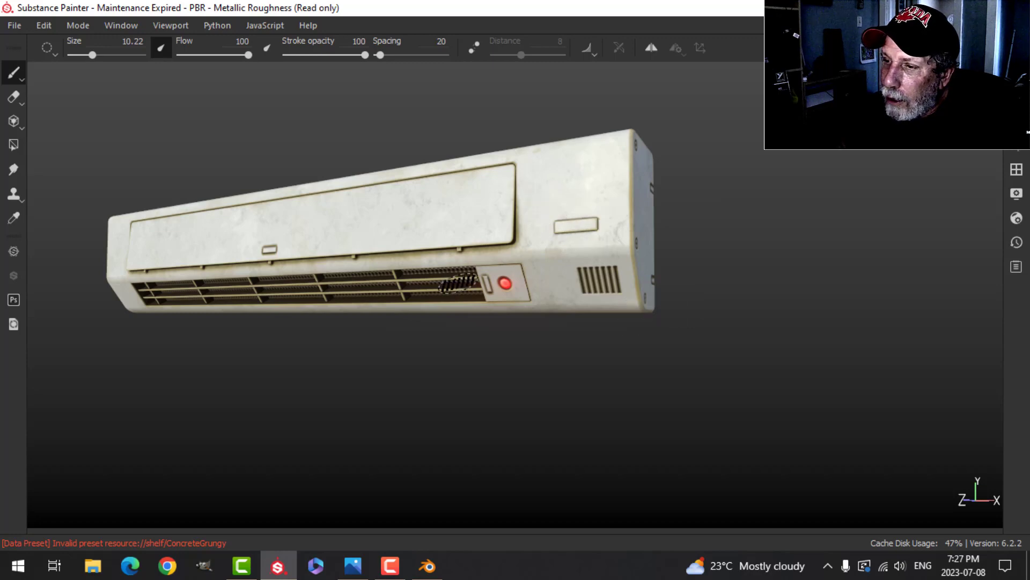
{"action": "mouse_move", "coordinate": [698, 258]}
{"action": "left_mouse_down", "text": "alt"}
{"action": "mouse_move", "coordinate": [708, 248]}
{"action": "mouse_move", "coordinate": [690, 306]}
{"action": "mouse_move", "coordinate": [716, 322]}
{"action": "mouse_move", "coordinate": [726, 313]}
{"action": "mouse_move", "coordinate": [430, 257]}
{"action": "mouse_move", "coordinate": [499, 209]}
{"action": "mouse_move", "coordinate": [644, 241]}
{"action": "mouse_move", "coordinate": [685, 234]}
{"action": "mouse_move", "coordinate": [678, 267]}
{"action": "mouse_move", "coordinate": [652, 260]}
{"action": "mouse_move", "coordinate": [703, 280]}
{"action": "mouse_move", "coordinate": [657, 284]}
{"action": "left_mouse_up", "text": "alt"}
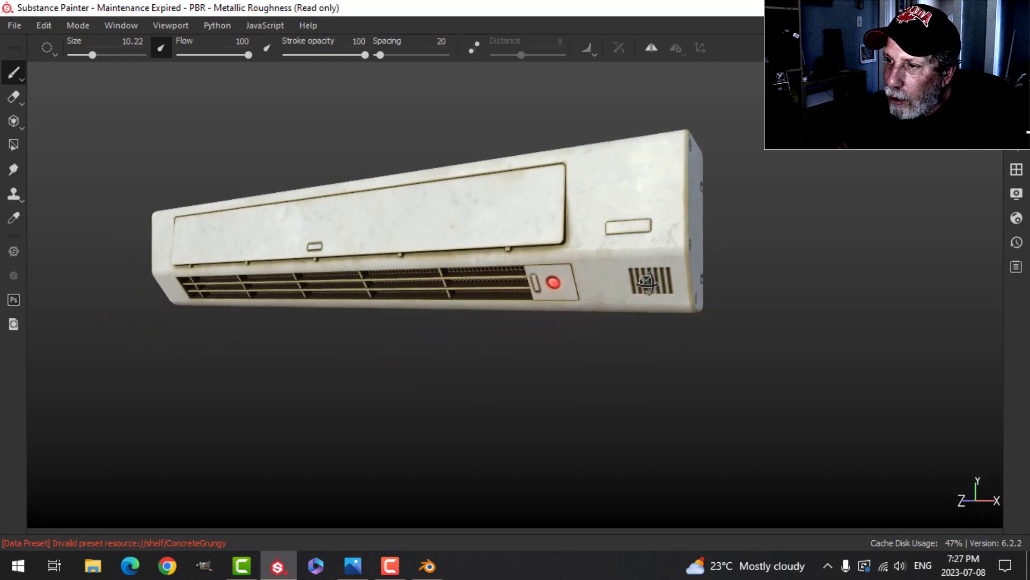